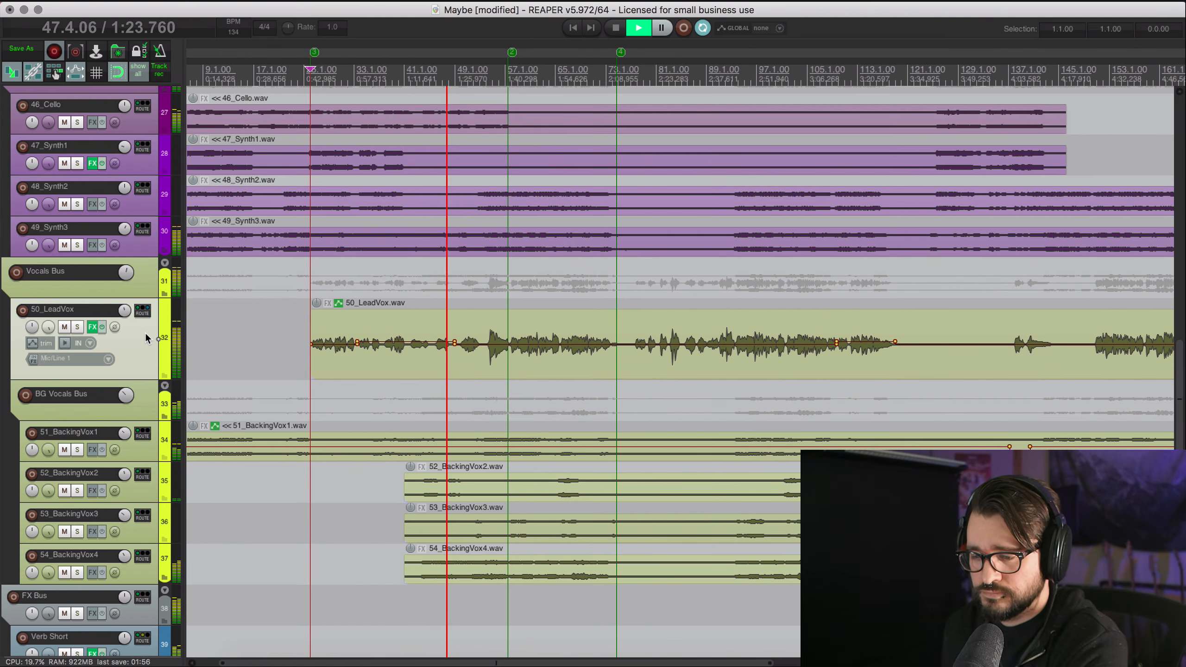
# Stop playback and insert the Melodyne VST3 pitch plug-in on the 50_LeadVox track.
pyautogui.press('space')
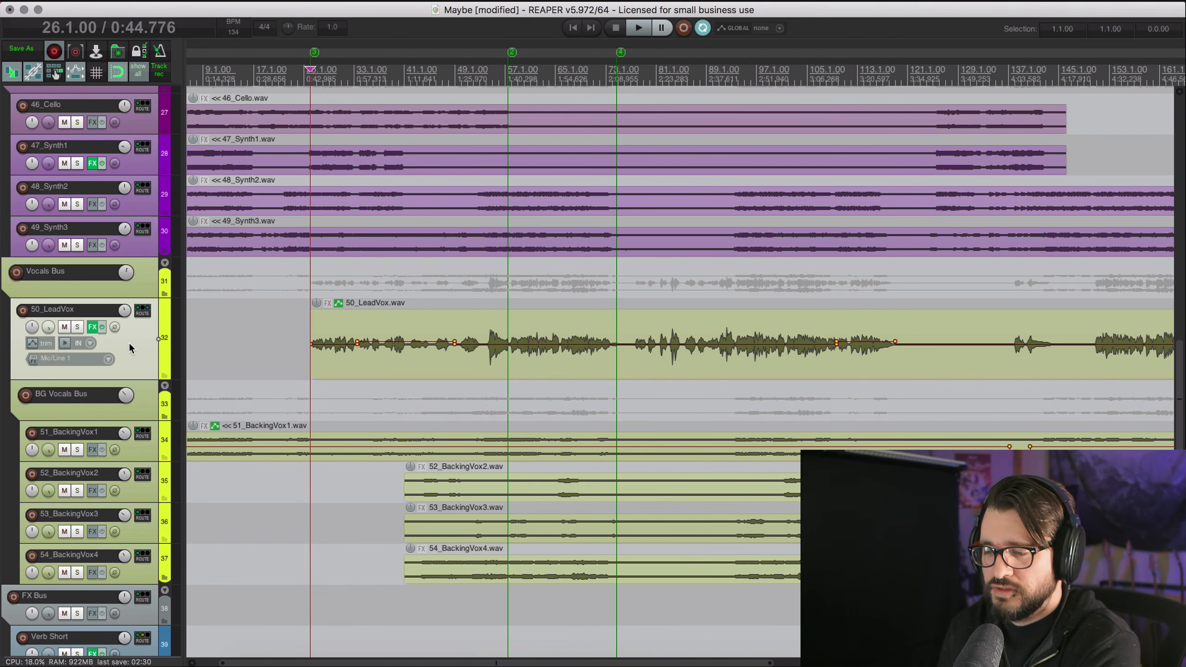
pyautogui.rightClick(91, 332)
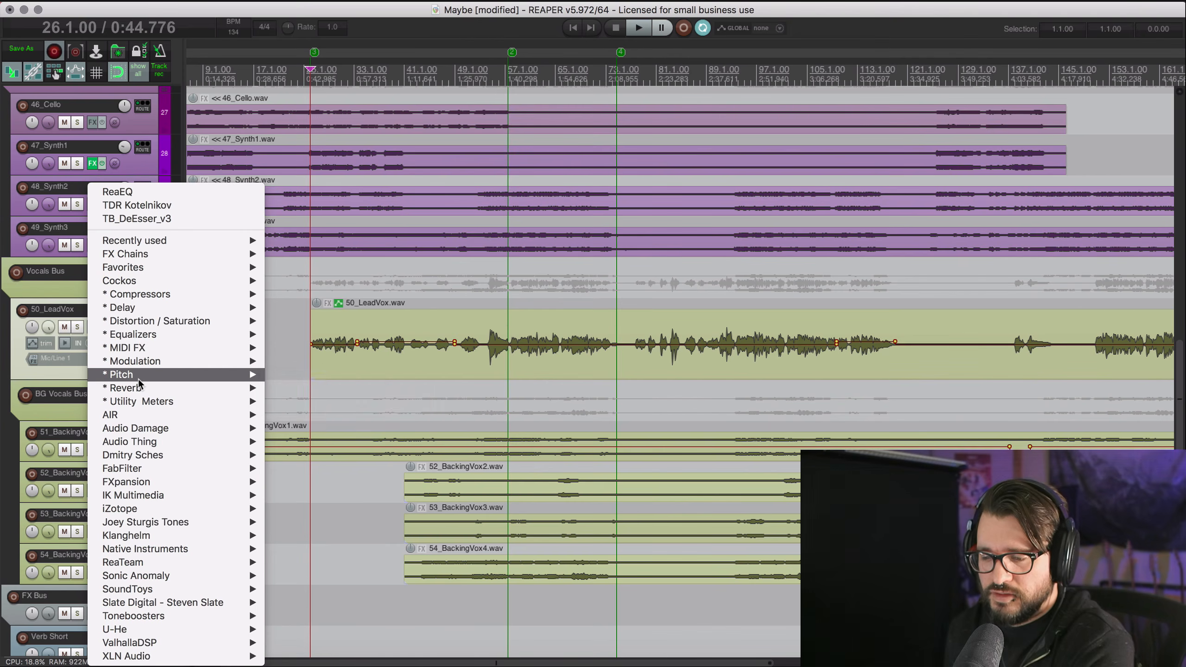
pyautogui.moveTo(138, 379)
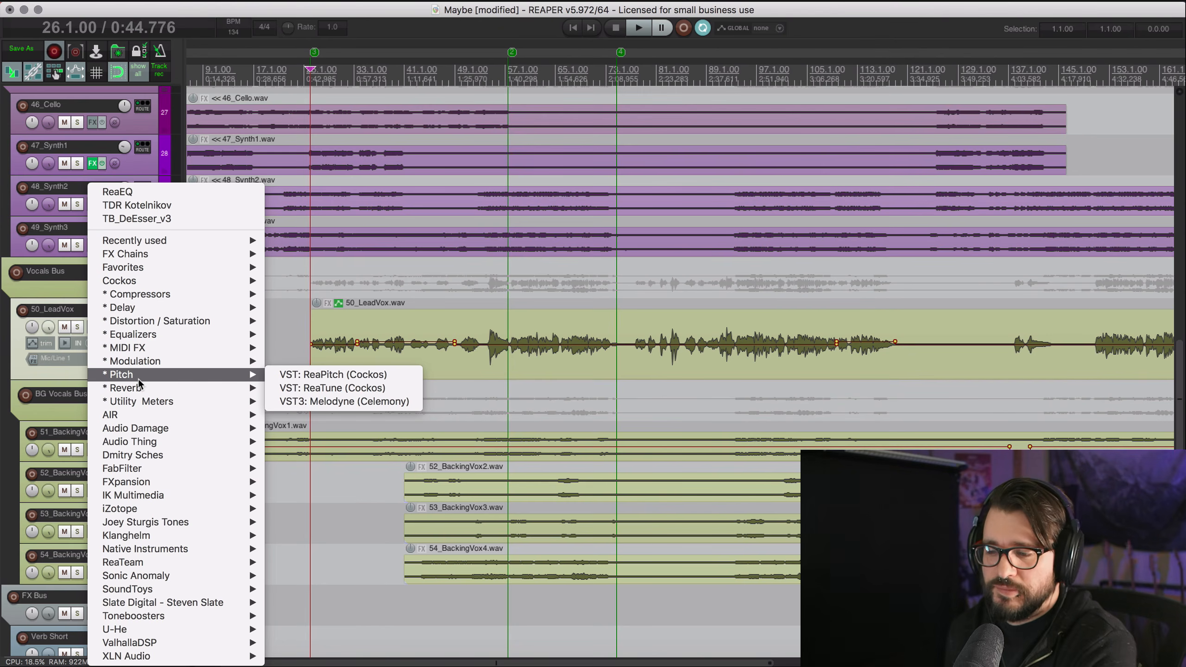
pyautogui.click(315, 402)
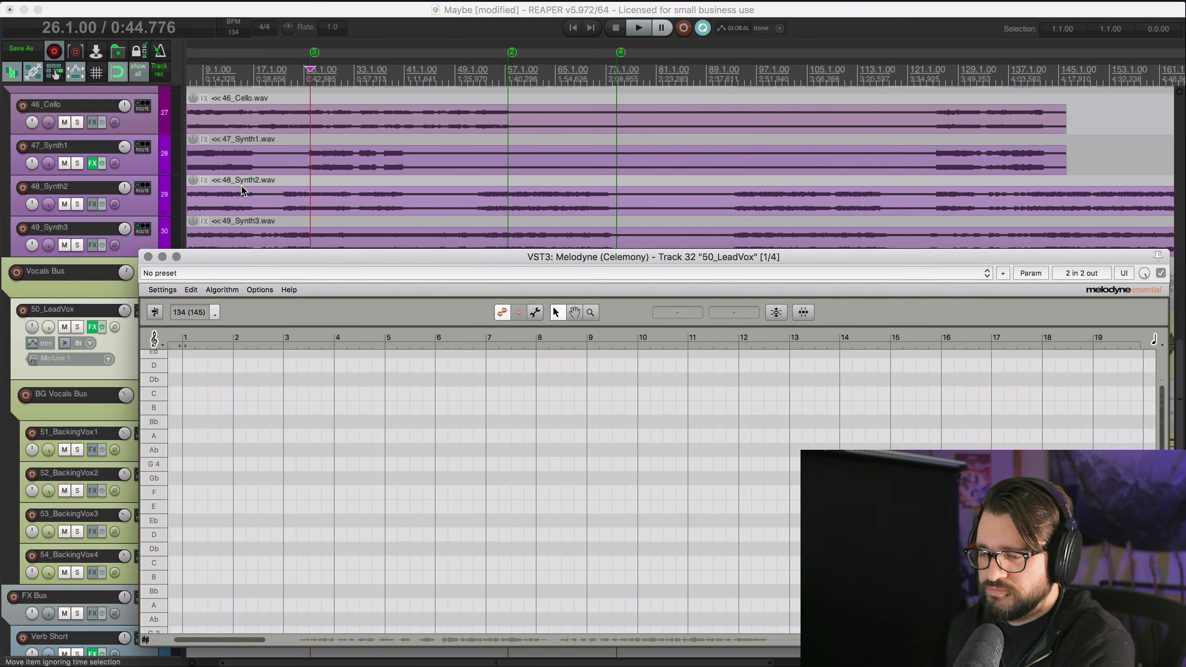
# Reveal the LeadVox item, place the Melodyne window higher over the arrangement and enlarge it.
pyautogui.moveTo(337, 255); pyautogui.dragTo(328, 335)
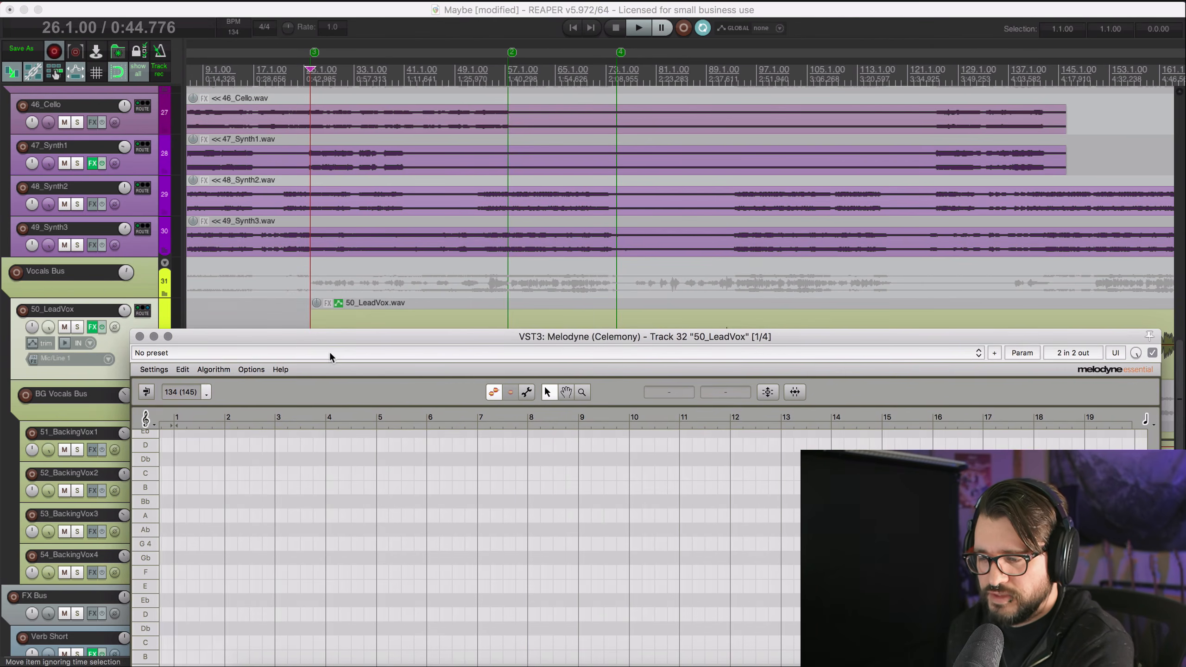
pyautogui.scroll(-3, 313, 284)
pyautogui.click(322, 262)
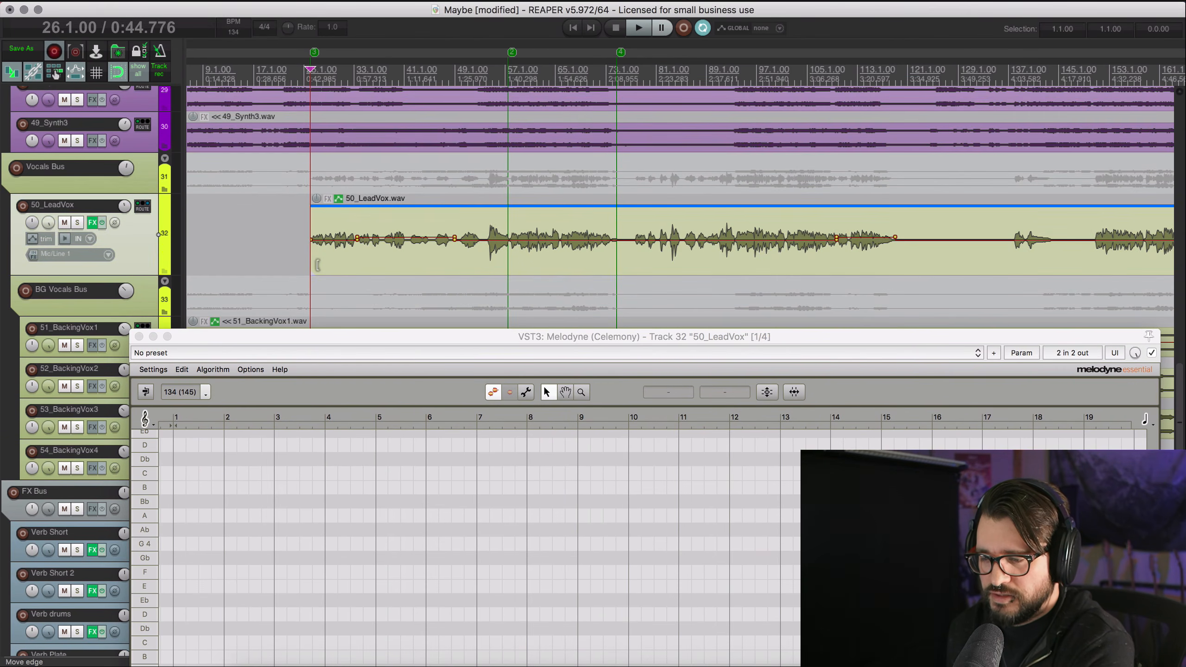
pyautogui.moveTo(343, 332); pyautogui.dragTo(309, 179)
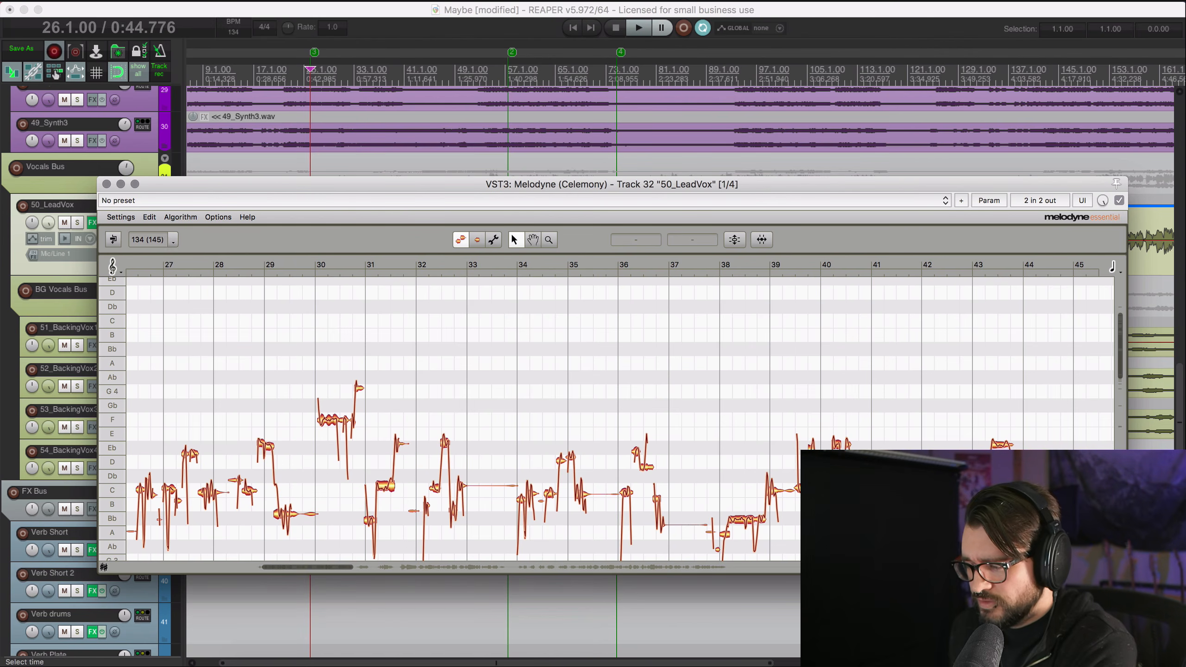
pyautogui.moveTo(1126, 573); pyautogui.dragTo(1145, 642)
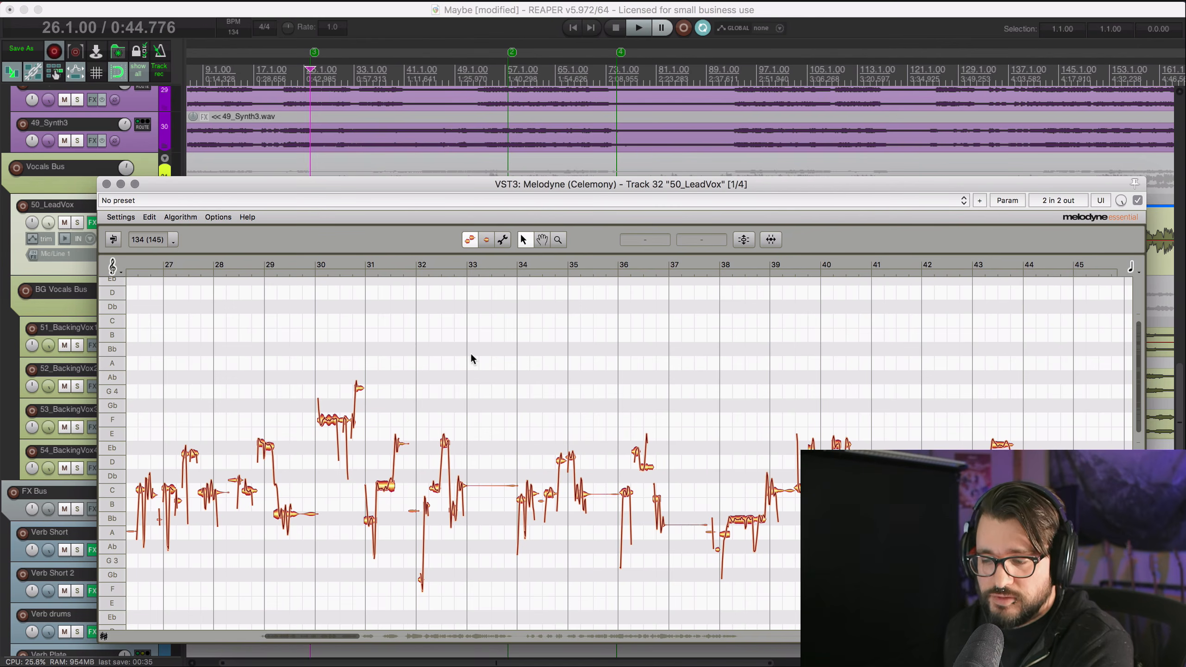
# Lower the Melodyne window and arrange the track list so the LeadVox track stays visible above it.
pyautogui.hscroll(-3, 470, 353)
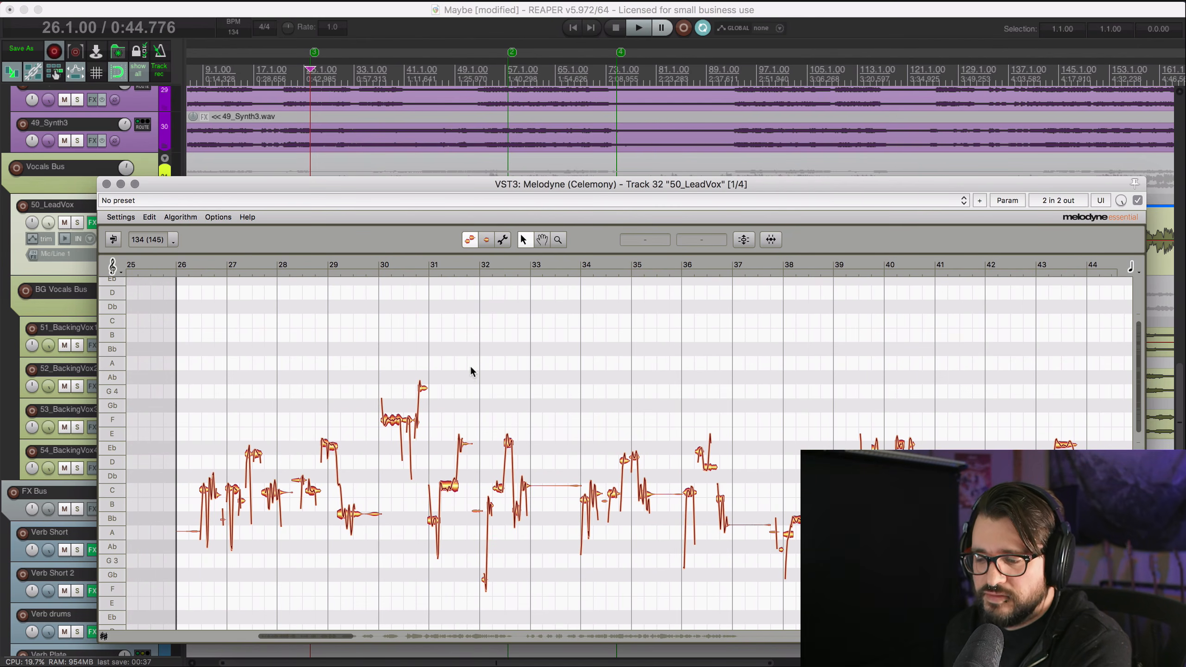
pyautogui.moveTo(410, 183); pyautogui.dragTo(395, 261)
pyautogui.click(158, 228)
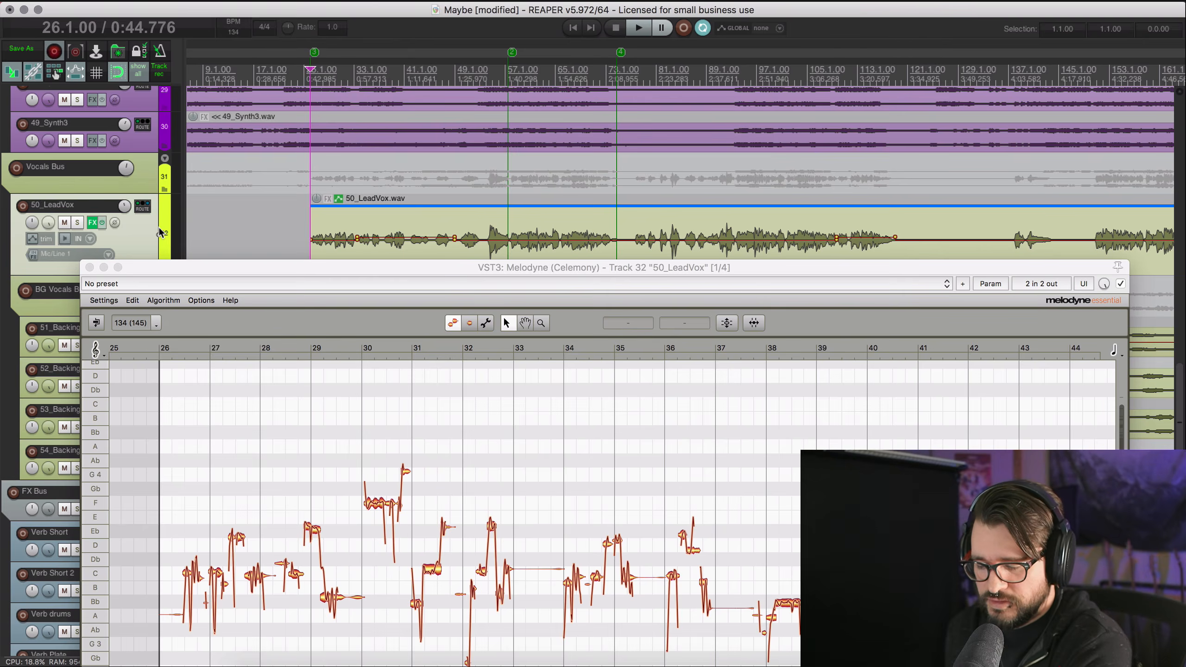
pyautogui.scroll(8, 158, 227)
pyautogui.scroll(-3, 159, 227)
pyautogui.scroll(-10, 144, 218)
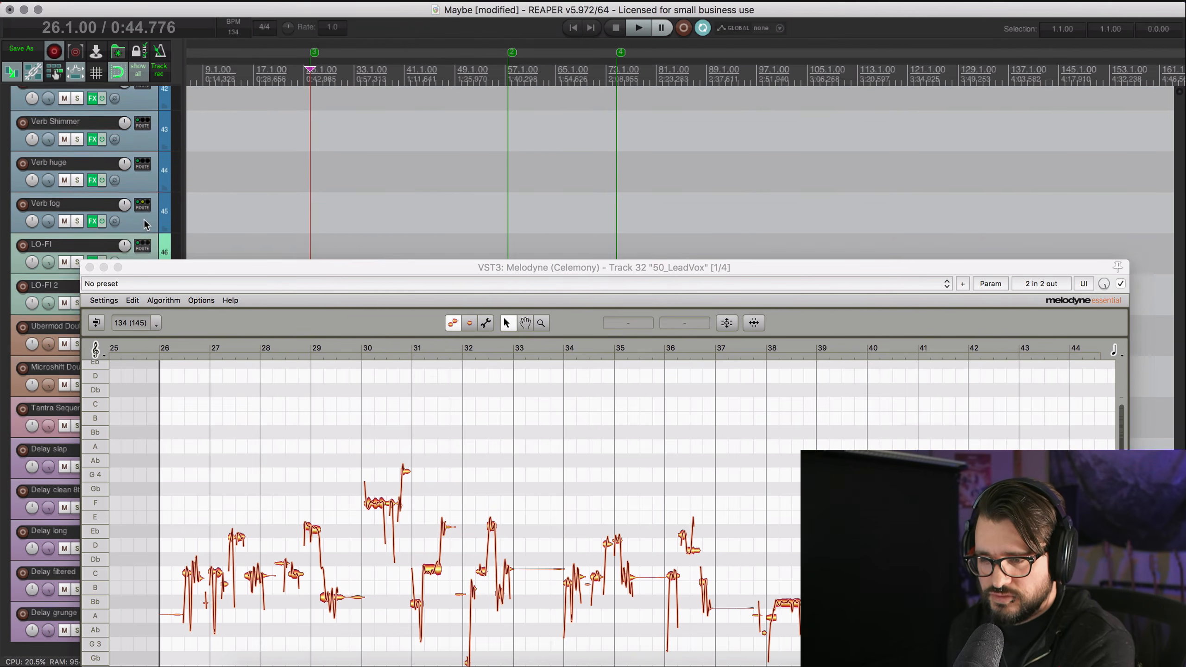
pyautogui.scroll(3, 144, 219)
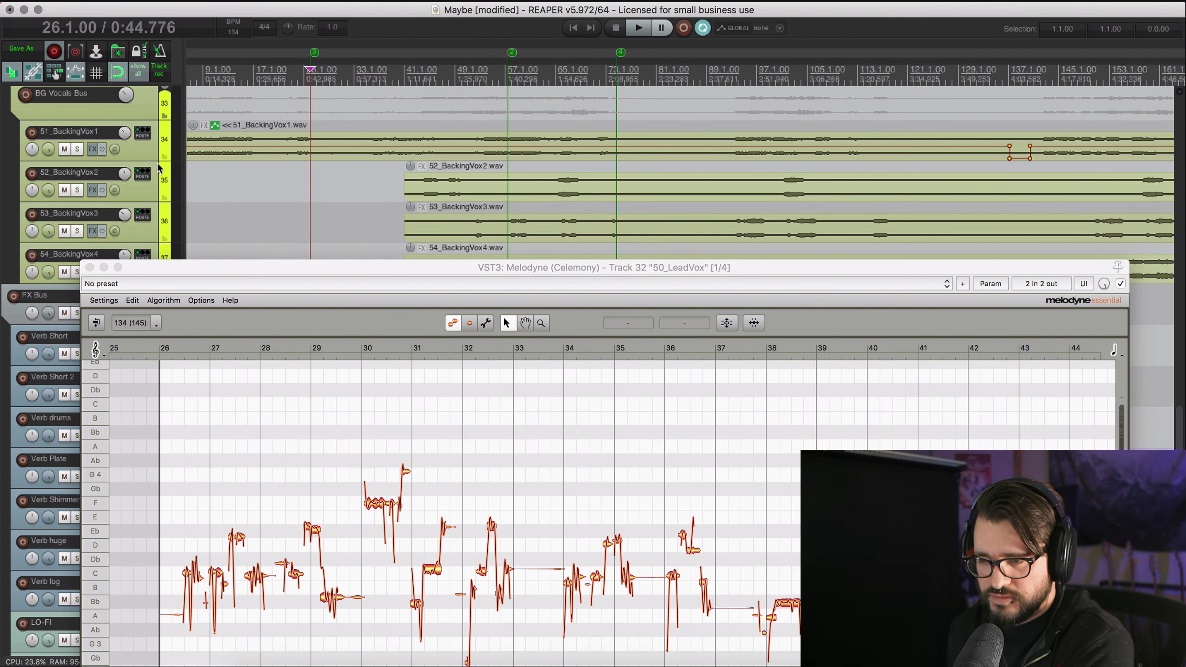
pyautogui.scroll(2, 147, 131)
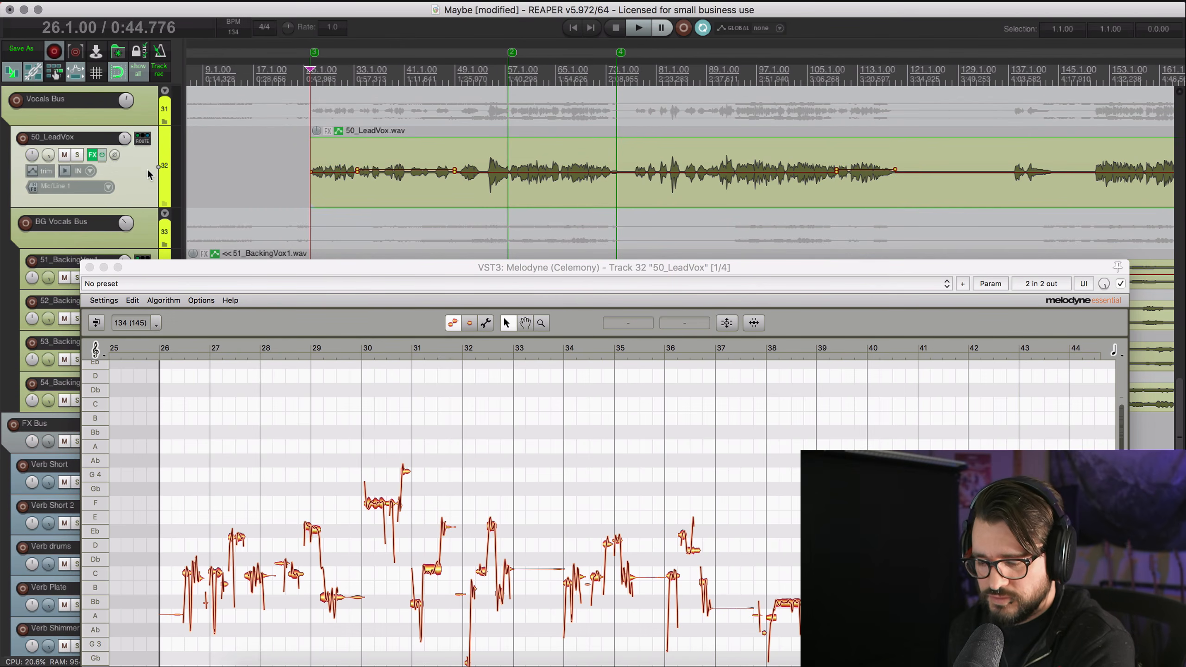
pyautogui.press('h')
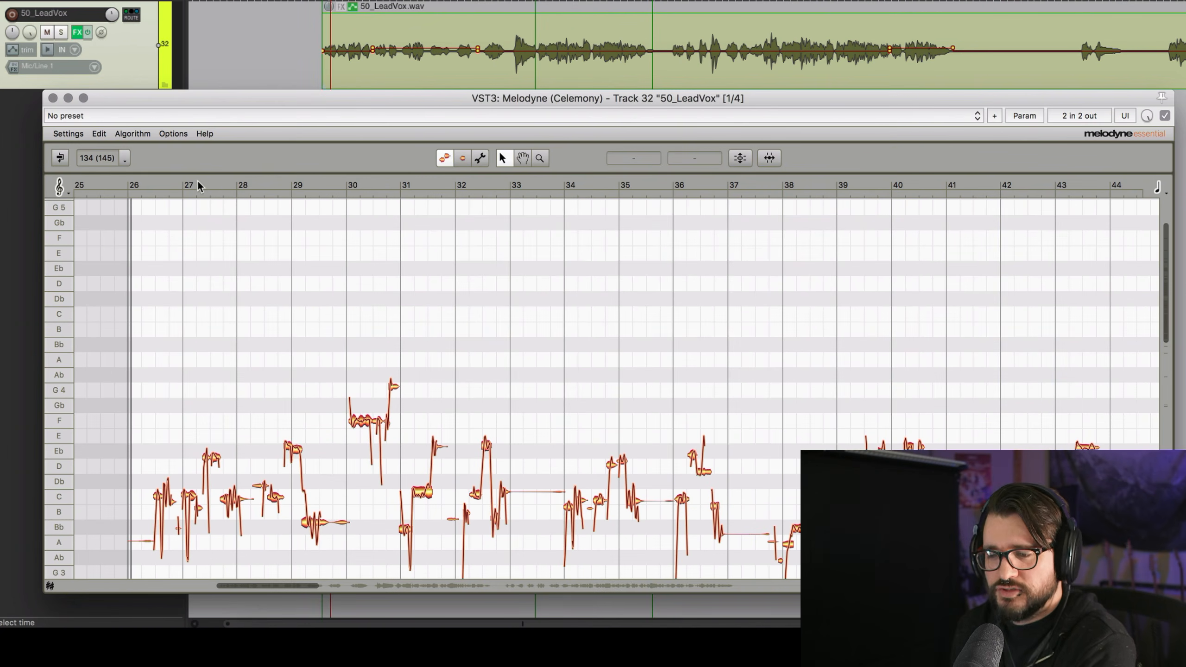
# Move the playback position to several spots between bars 26 and 32 along Melodyne's timeline.
pyautogui.click(147, 182)
pyautogui.click(224, 181)
pyautogui.click(309, 178)
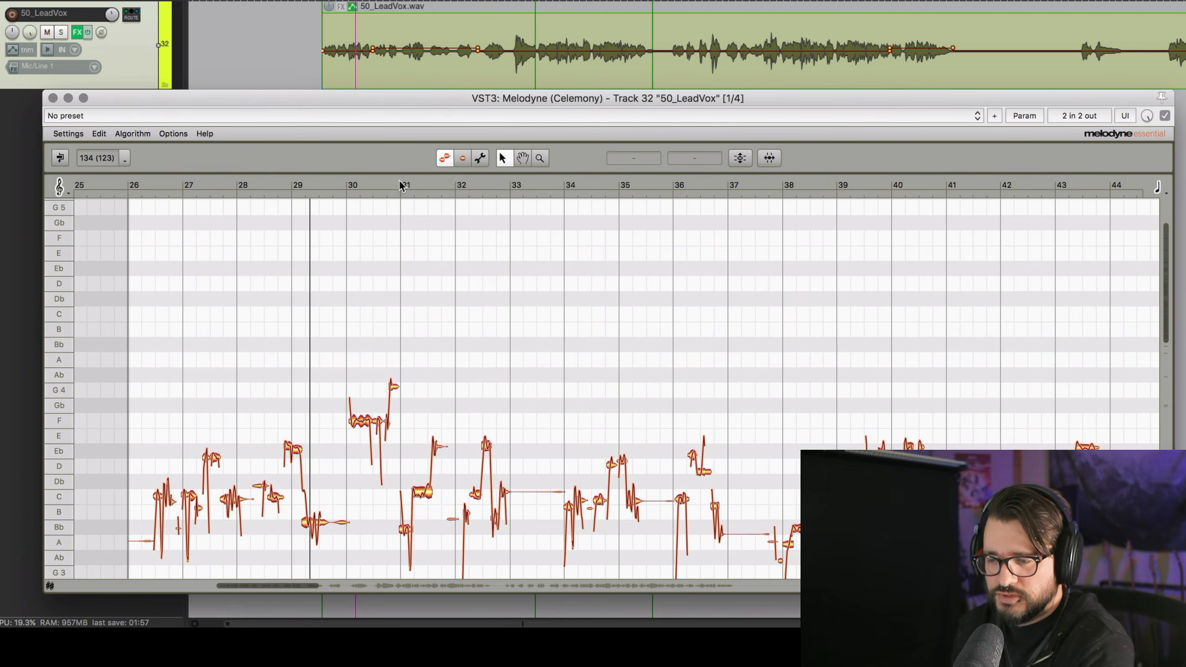
pyautogui.click(401, 182)
pyautogui.click(443, 182)
pyautogui.click(403, 181)
pyautogui.click(341, 182)
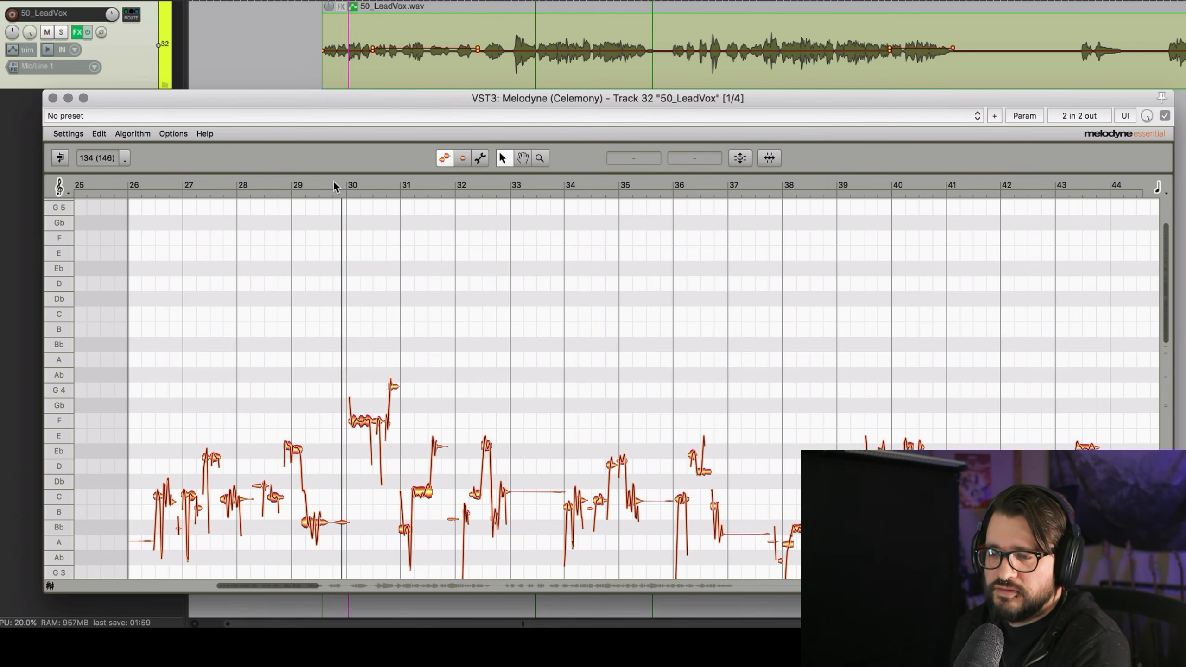
pyautogui.click(299, 182)
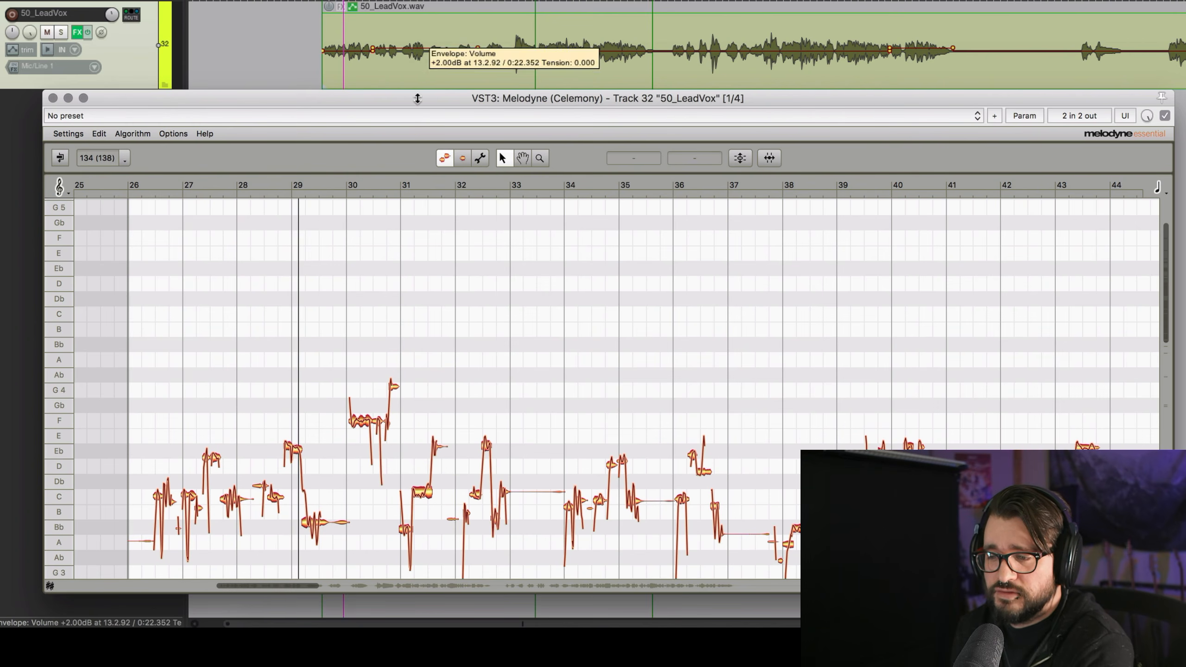
# Return the edit cursor to the start of the LeadVox item and zoom the arrangement in on it.
pyautogui.click(378, 9)
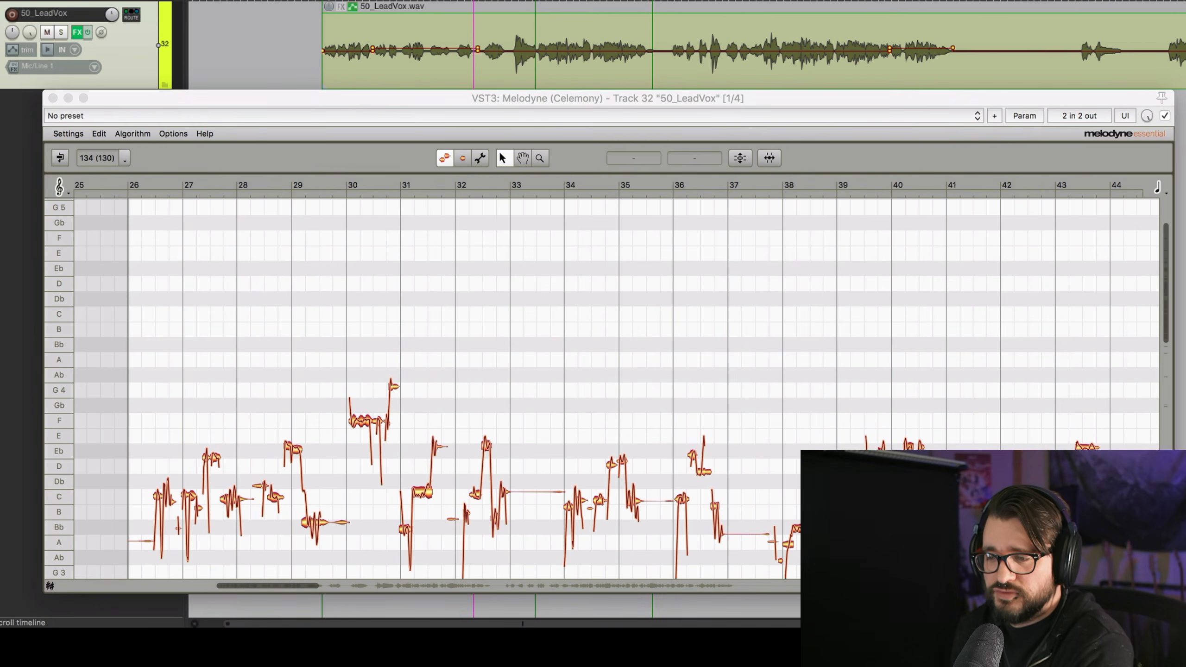
pyautogui.click(341, 9)
pyautogui.moveTo(321, 9); pyautogui.dragTo(504, 9)
pyautogui.press('super+KP_Add')
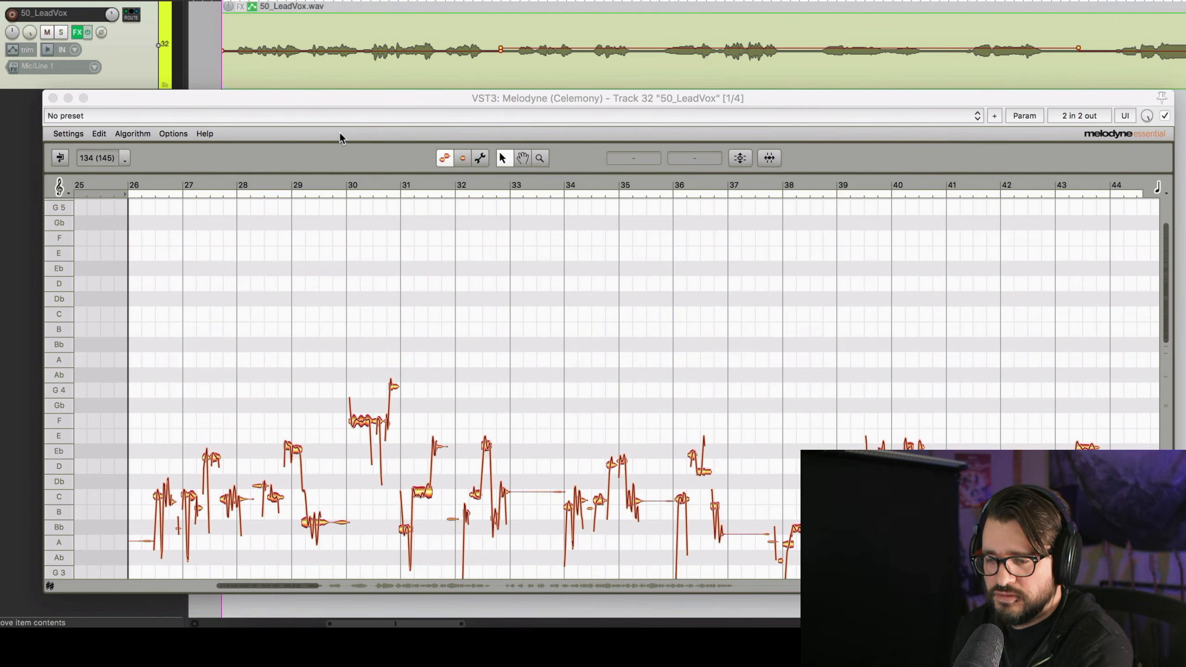
pyautogui.press('space')
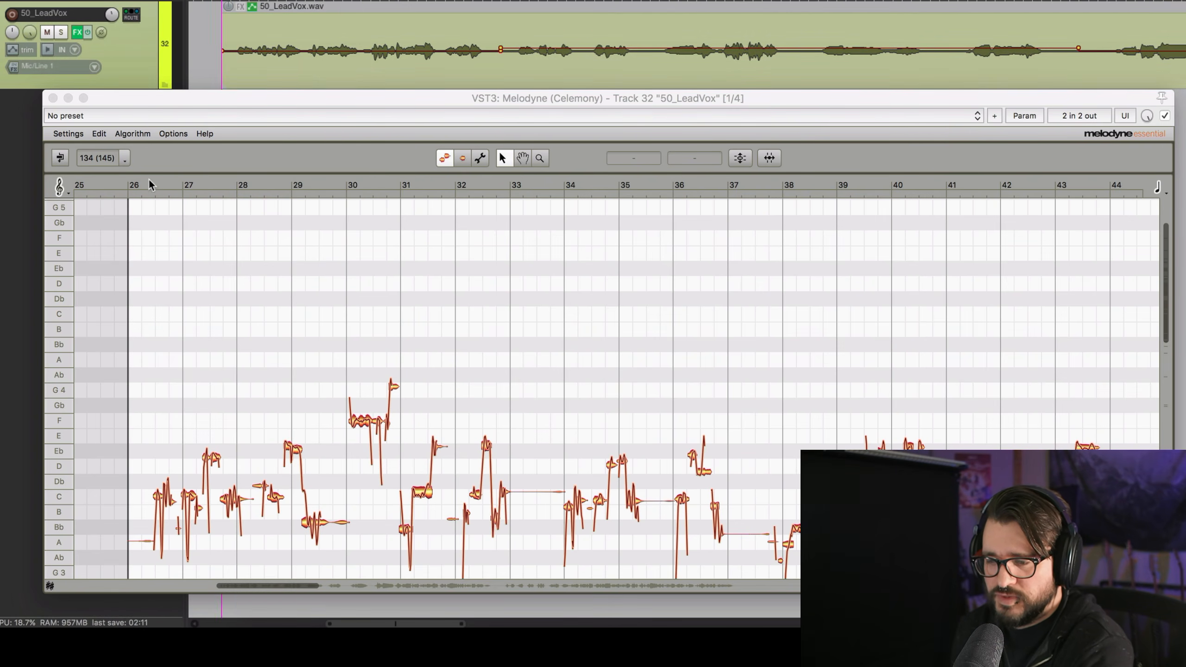
# Enlarge the vocal notes between bars 26 and 31 in Melodyne with the Zoom Tool.
pyautogui.scroll(-4, 273, 351)
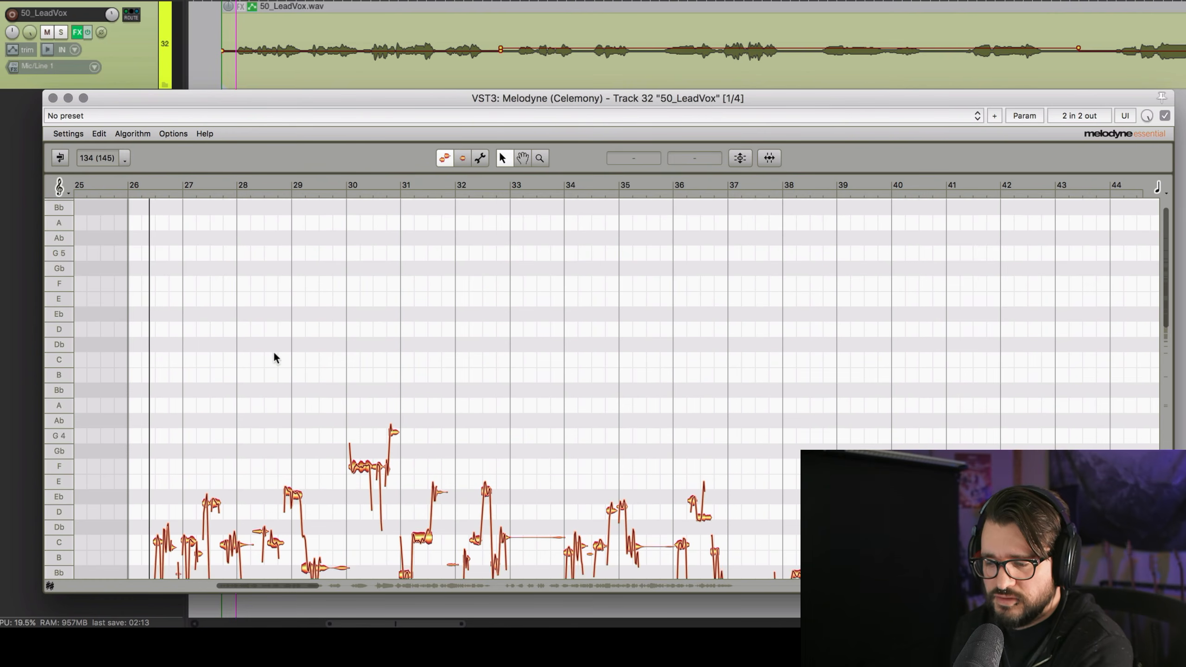
pyautogui.scroll(-3, 275, 366)
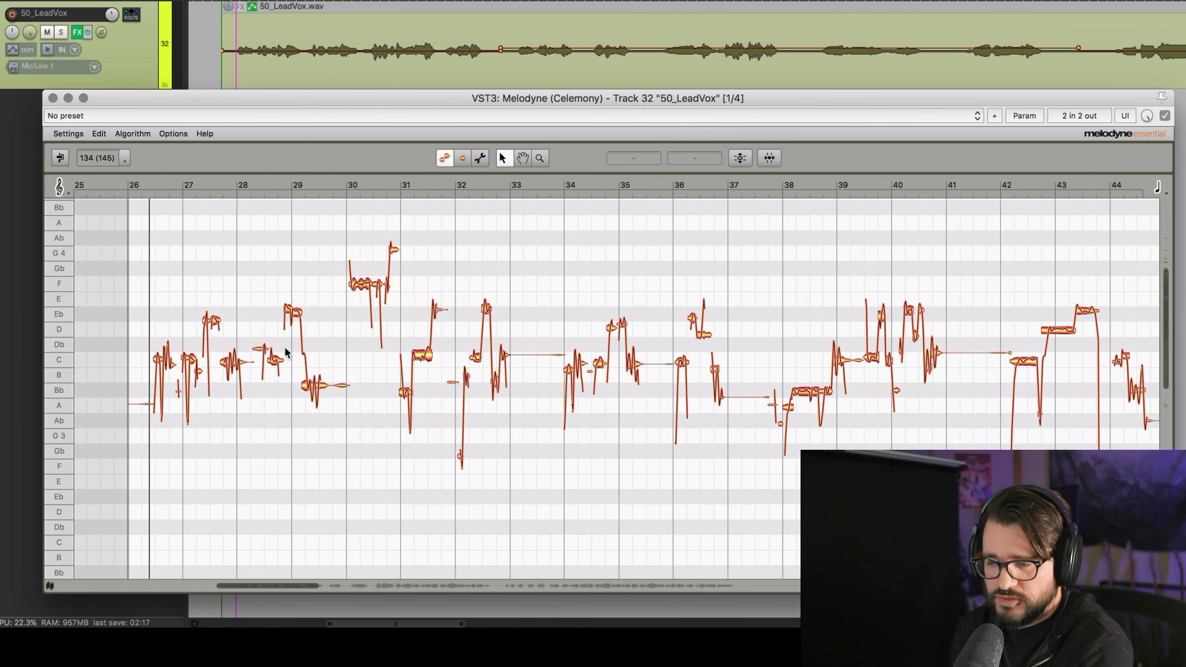
pyautogui.scroll(5, 273, 350)
pyautogui.scroll(-6, 273, 350)
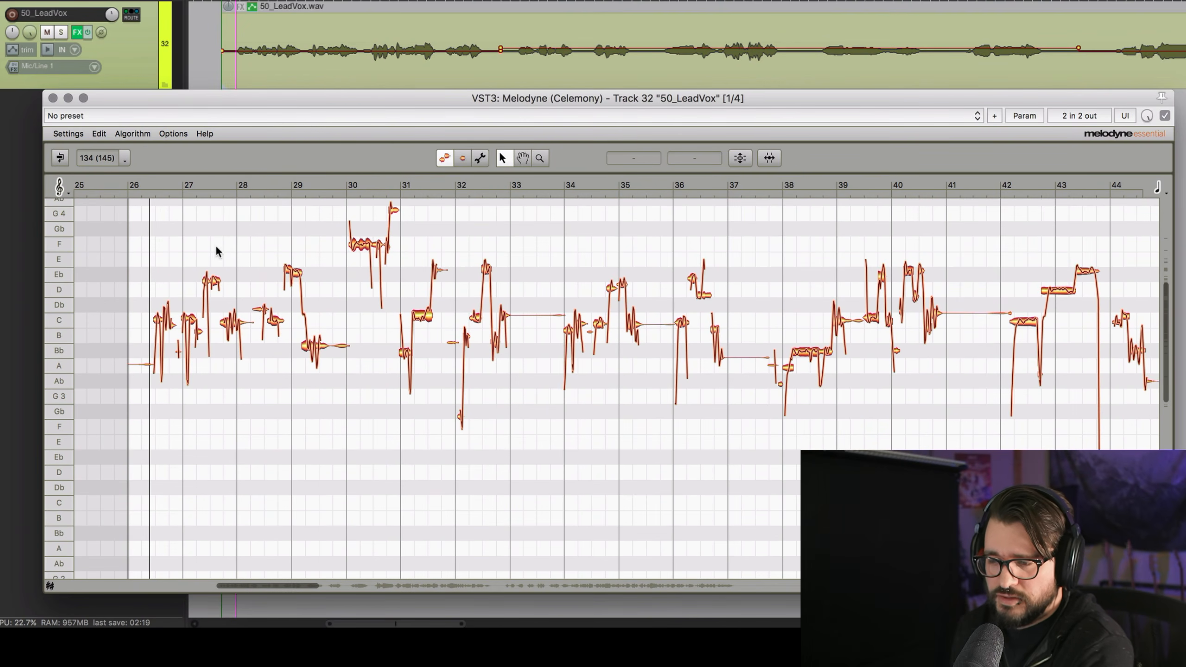
pyautogui.rightClick(231, 230)
pyautogui.click(227, 230)
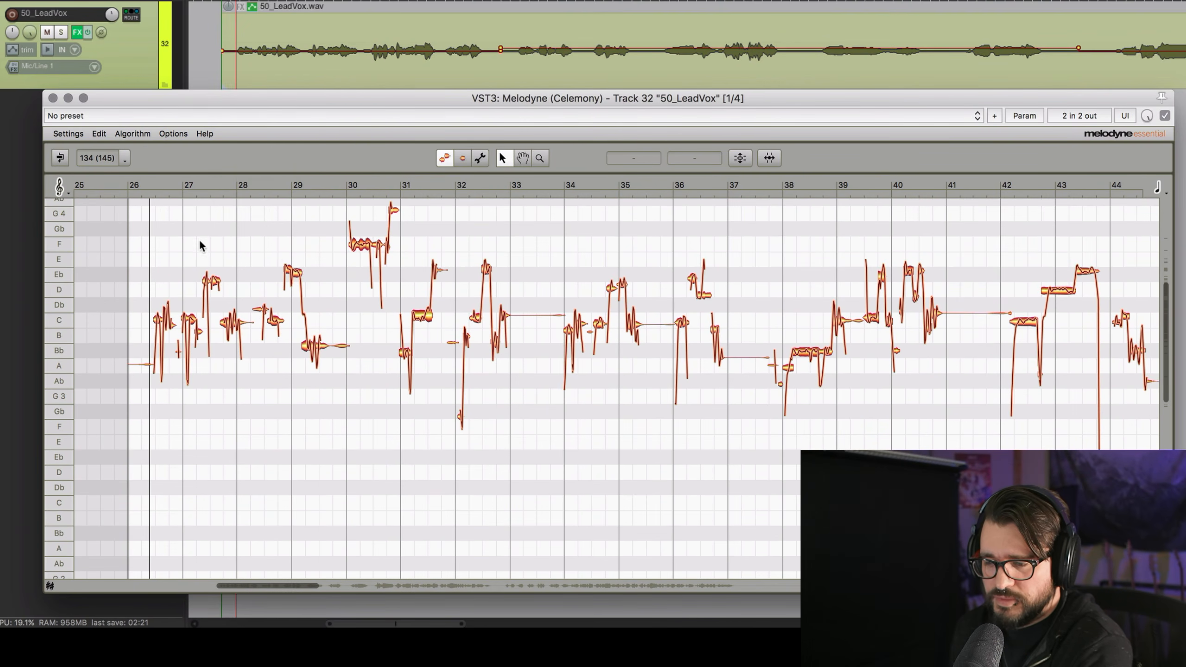
pyautogui.rightClick(200, 237)
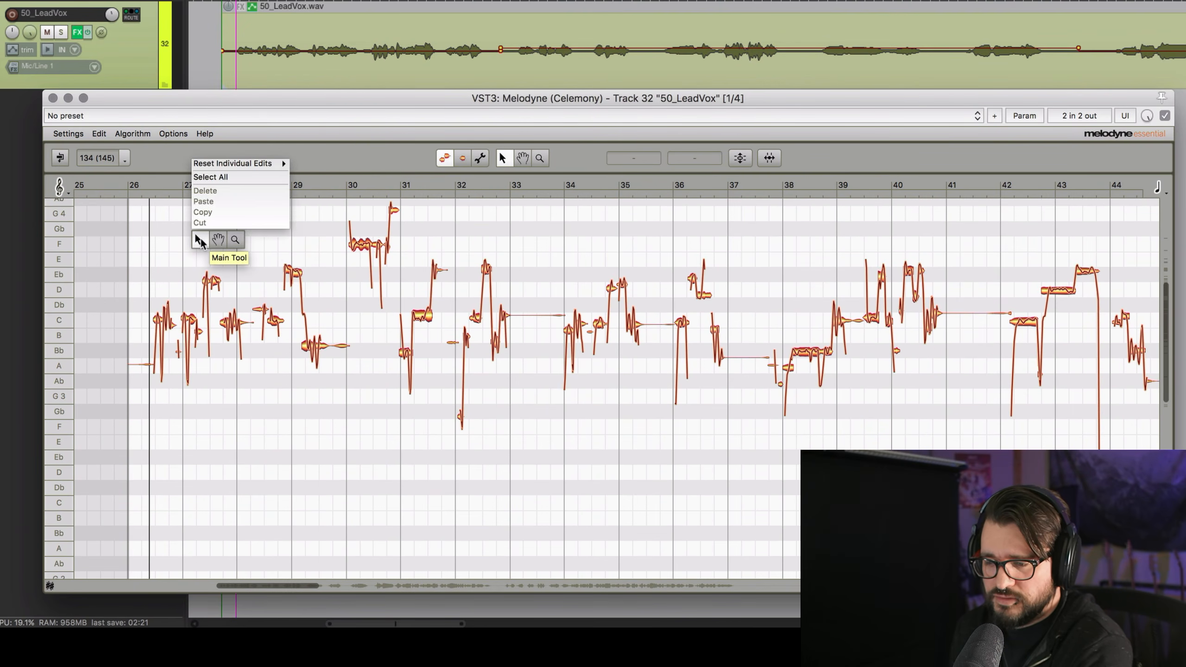
pyautogui.click(235, 243)
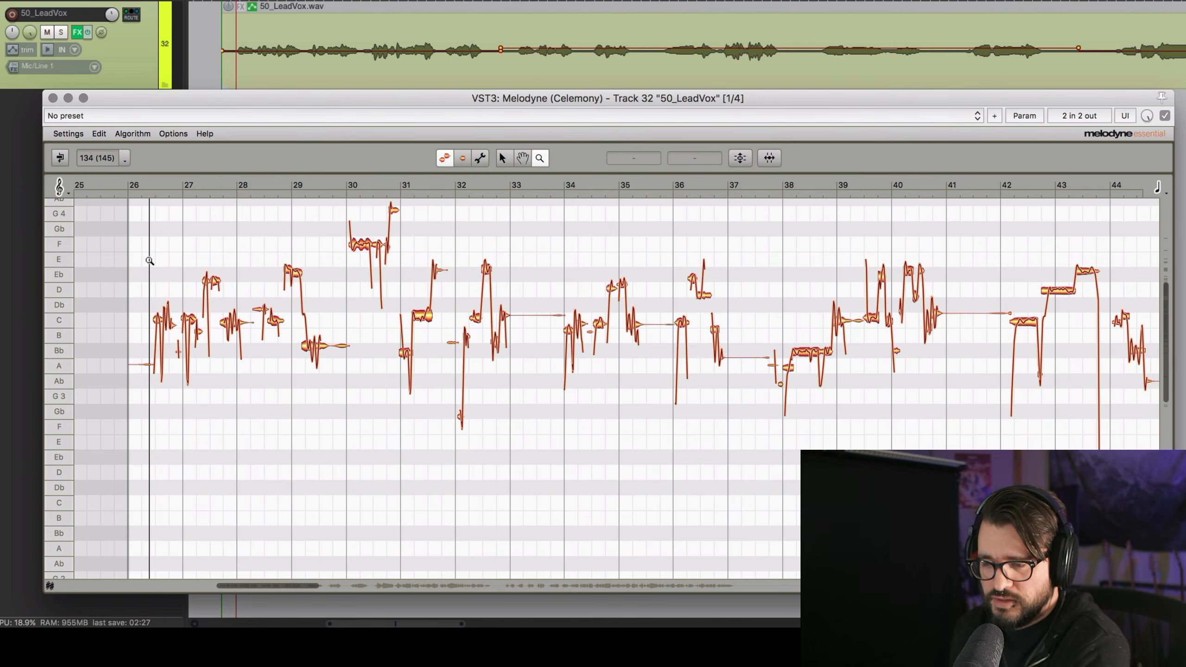
pyautogui.moveTo(150, 261); pyautogui.dragTo(351, 282)
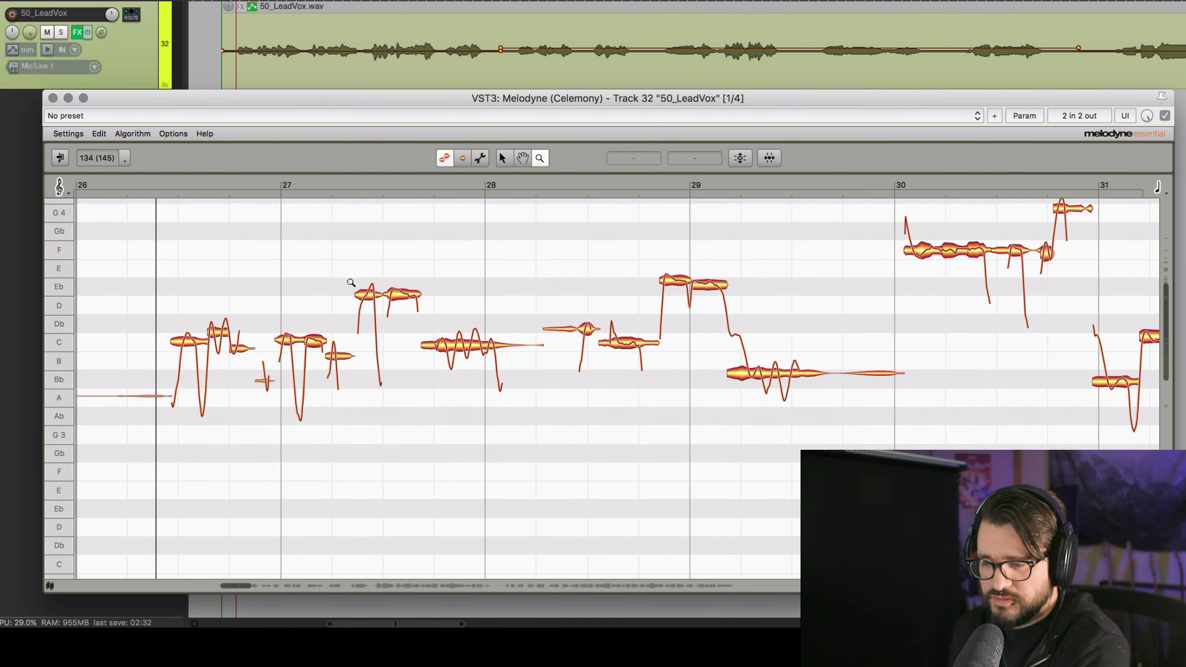
# Switch back to the Main Tool and set Melodyne's playback position just before bar 27.
pyautogui.rightClick(415, 256)
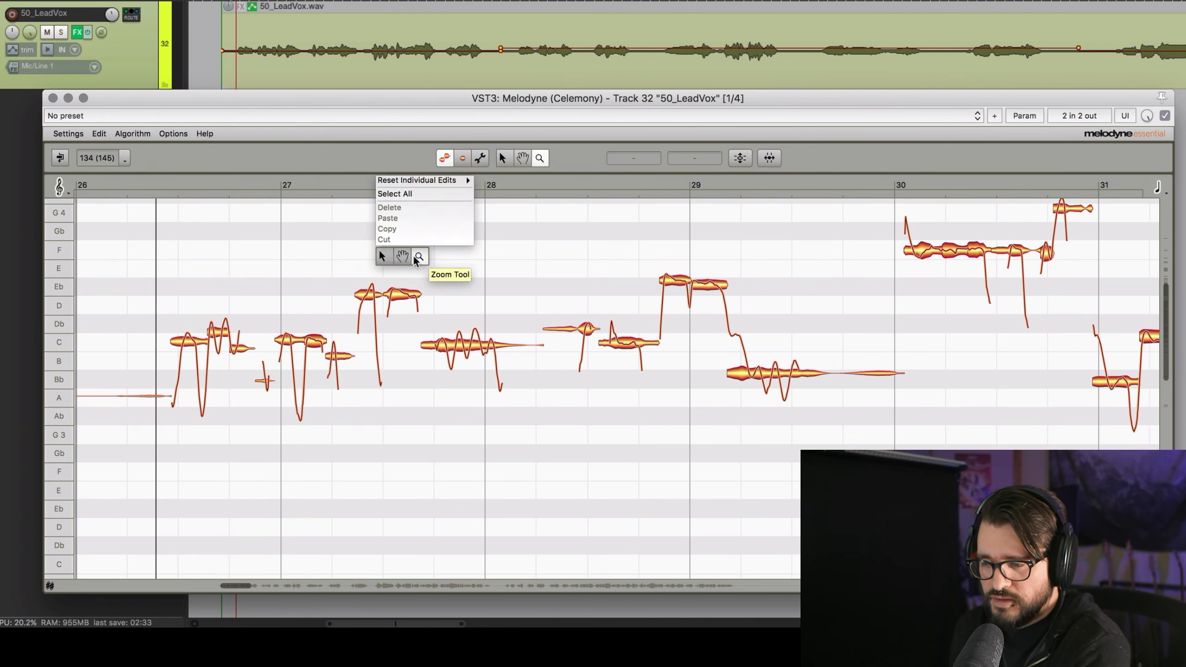
pyautogui.click(385, 254)
pyautogui.click(302, 188)
pyautogui.moveTo(301, 204)
pyautogui.mouseDown()
pyautogui.moveTo(299, 236)
pyautogui.moveTo(300, 111)
pyautogui.moveTo(296, 270)
pyautogui.moveTo(299, 179)
pyautogui.moveTo(299, 266)
pyautogui.moveTo(302, 189)
pyautogui.mouseUp()
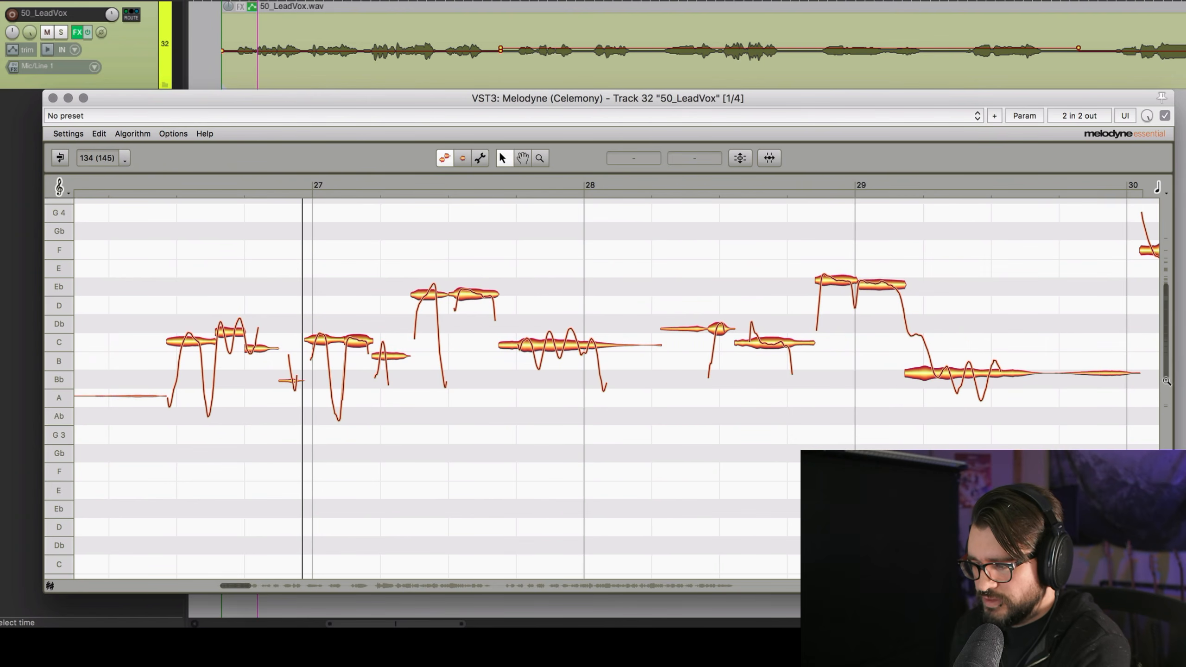
# Inspect the pitch and cent deviation of individual vocal notes near C 4 between bars 26 and 29.
pyautogui.moveTo(1164, 380); pyautogui.dragTo(1168, 324)
pyautogui.hscroll(-3, 534, 333)
pyautogui.scroll(-2, 534, 333)
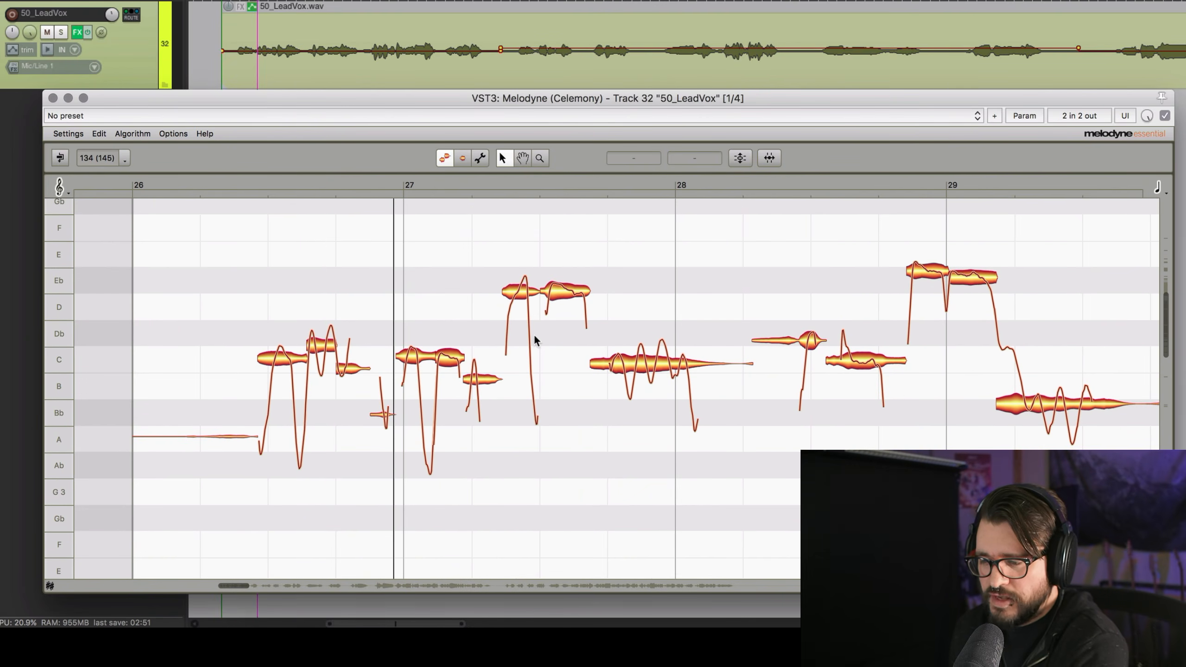
pyautogui.click(285, 358)
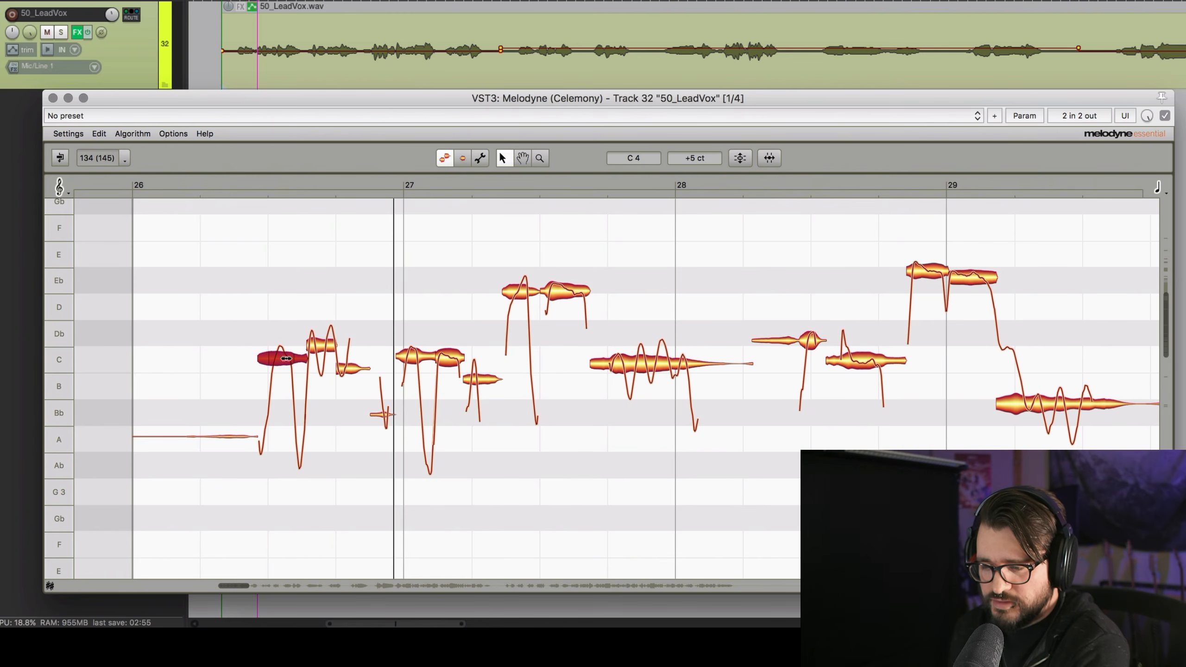
pyautogui.click(286, 379)
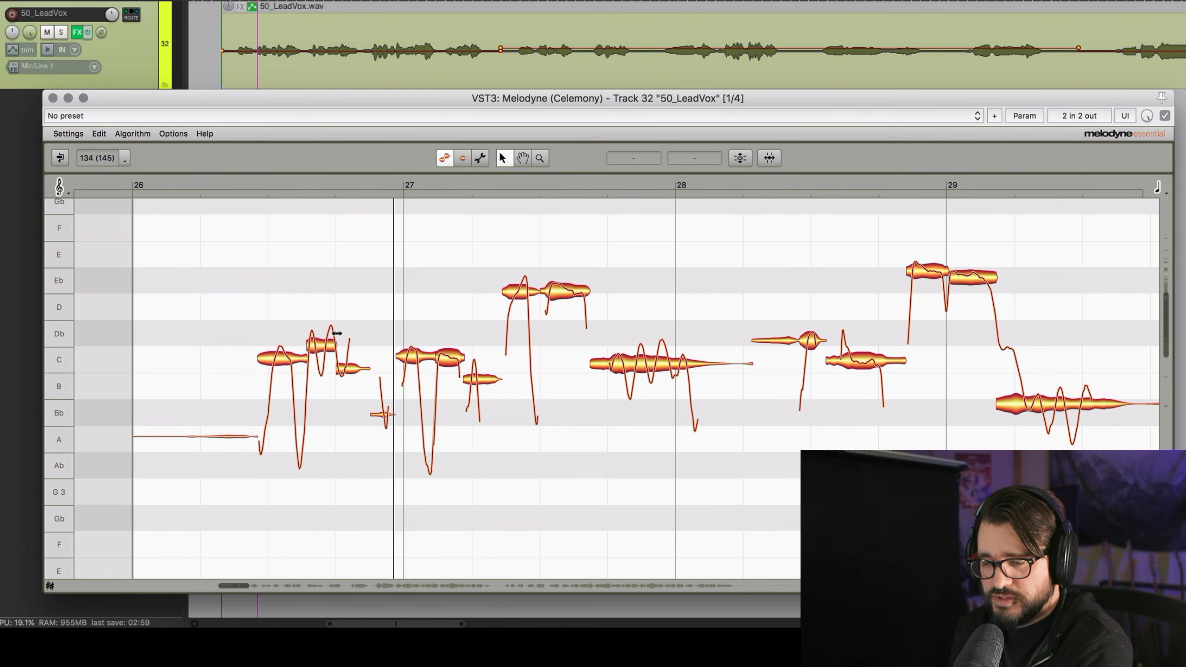
pyautogui.click(411, 357)
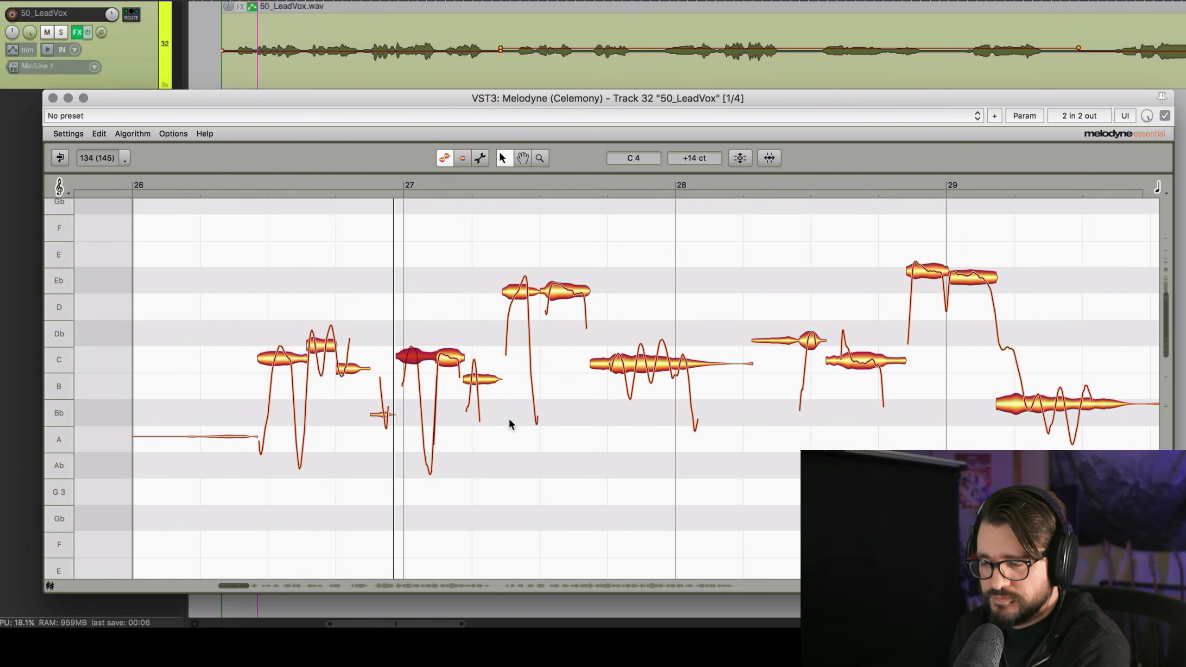
pyautogui.click(872, 384)
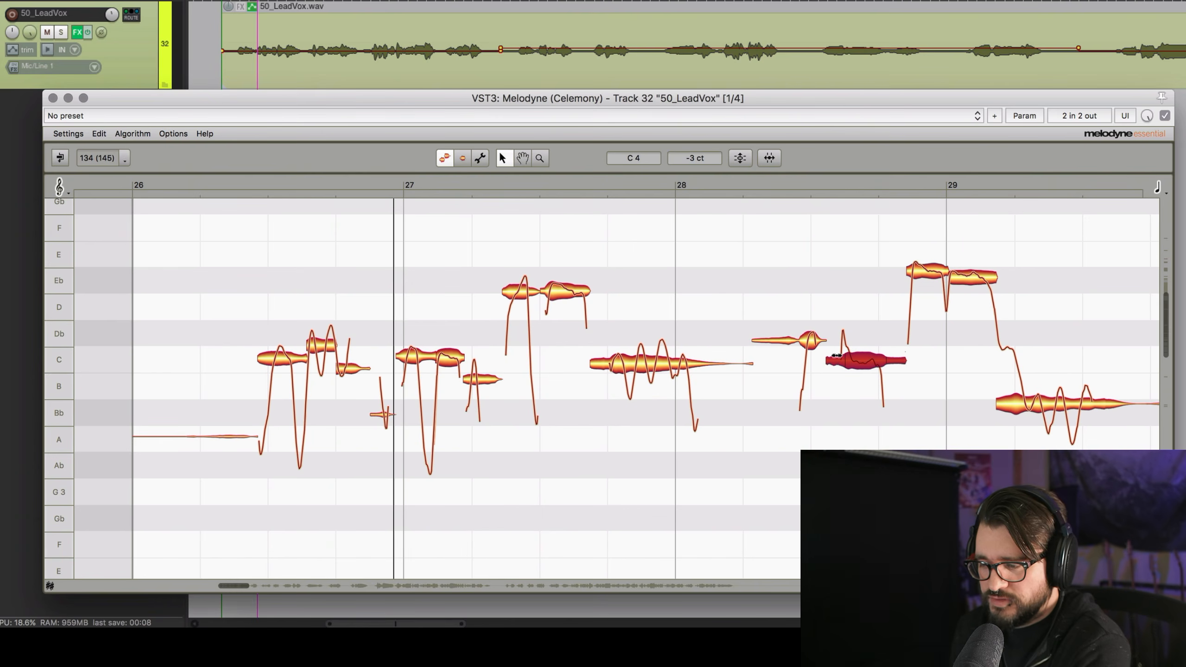
pyautogui.click(858, 381)
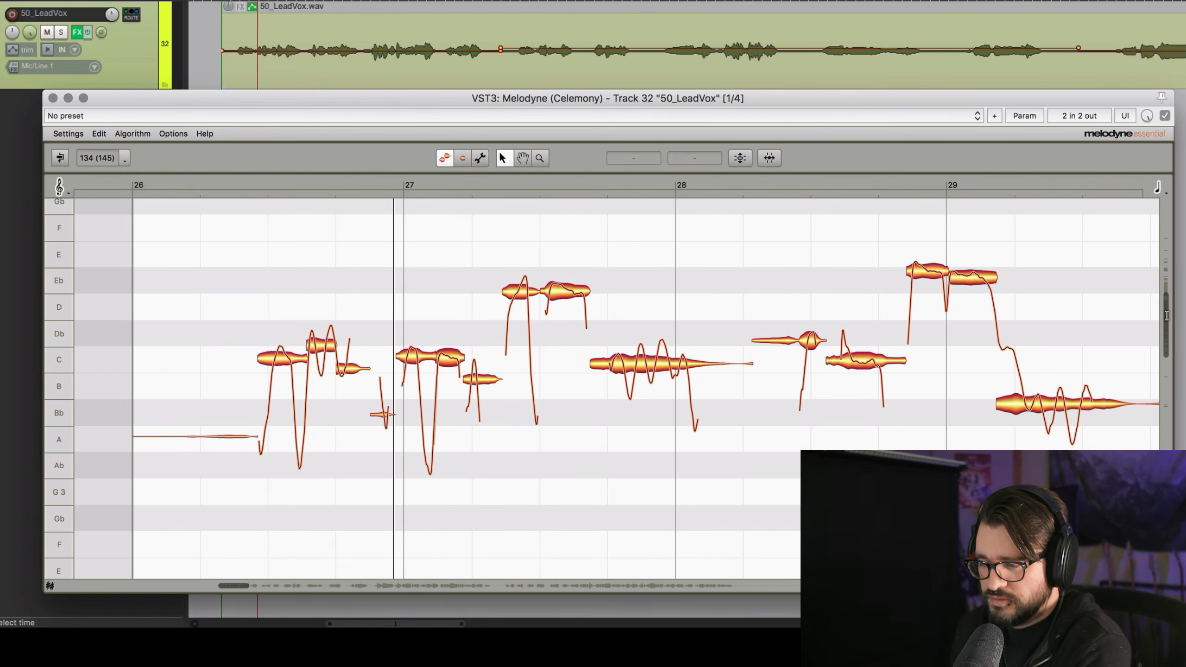
# Split the C 4 note just before bar 29 right after its initial pitch peak, where the curve settles onto C.
pyautogui.rightClick(847, 328)
pyautogui.click(871, 311)
pyautogui.moveTo(861, 331); pyautogui.dragTo(955, 449)
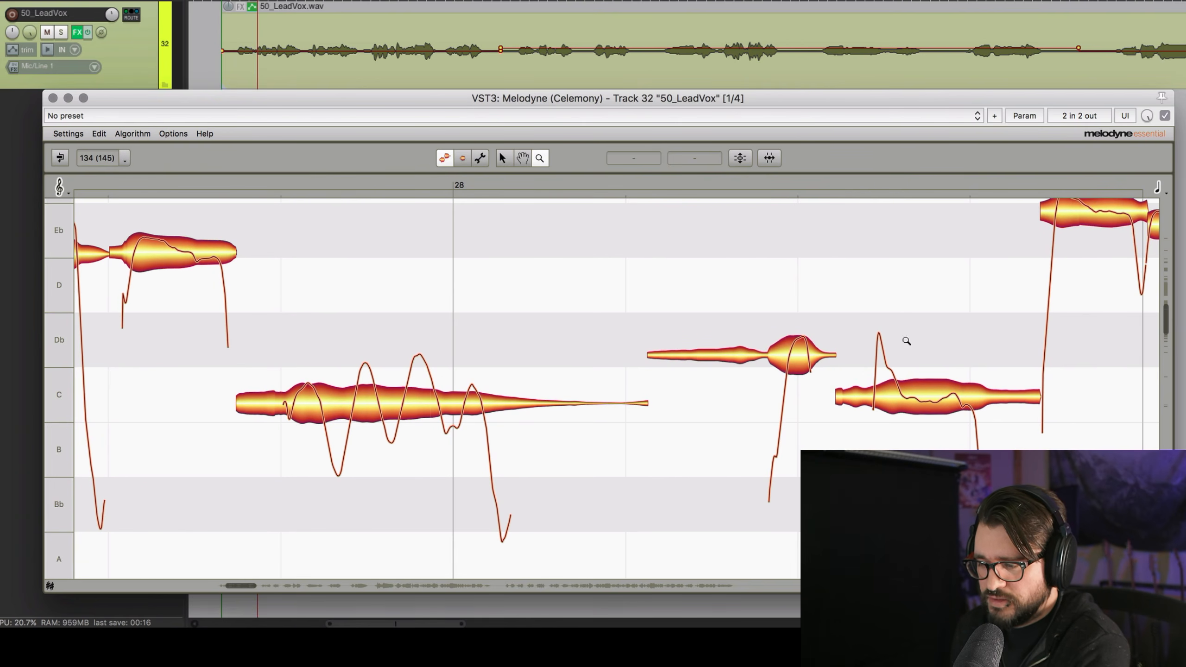
pyautogui.rightClick(861, 344)
pyautogui.click(874, 337)
pyautogui.click(902, 397)
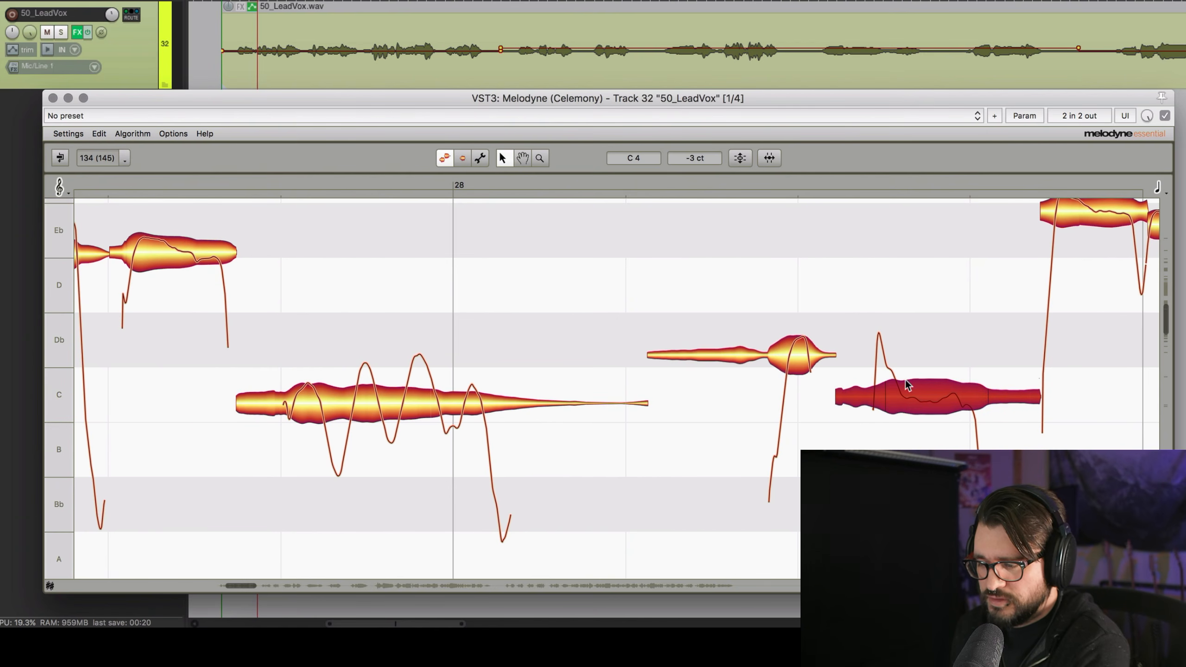
pyautogui.click(911, 366)
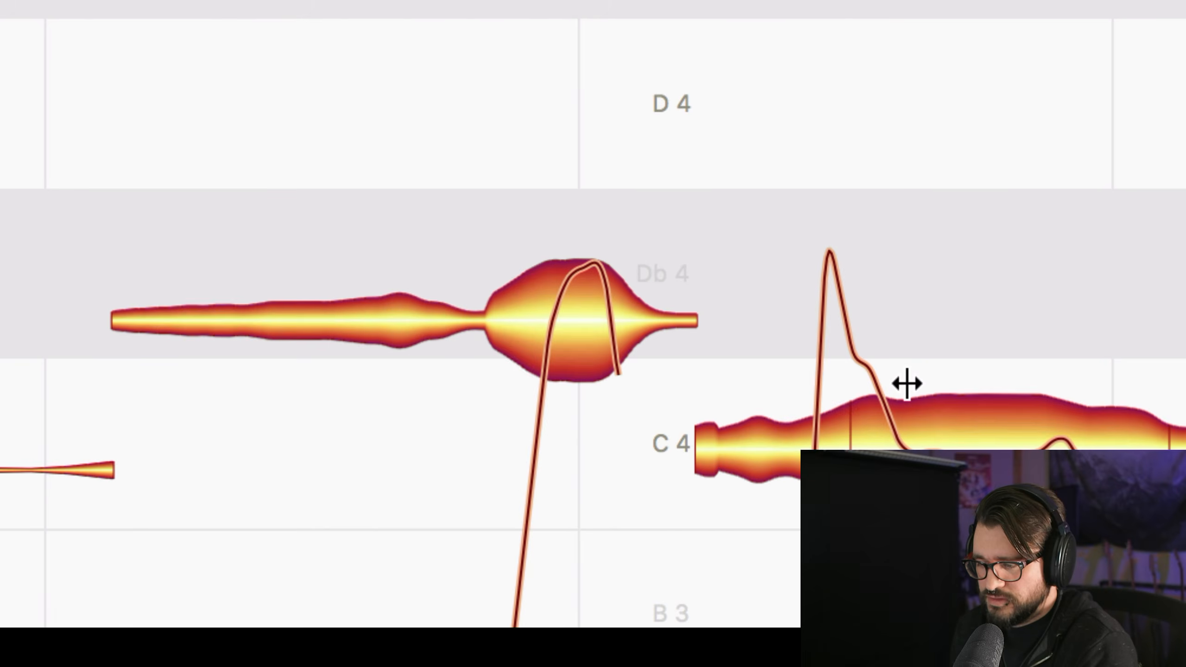
pyautogui.doubleClick(906, 383)
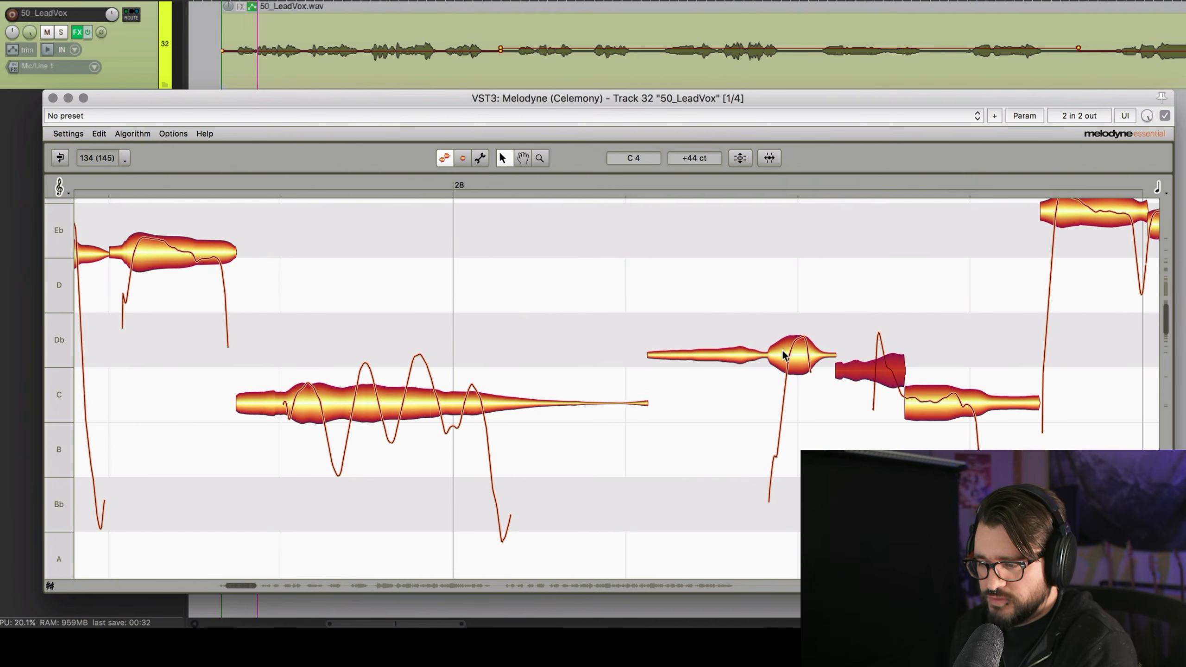
# Split the Db 4 note between bars 28 and 29 where its thin opening meets the louder swell.
pyautogui.click(683, 374)
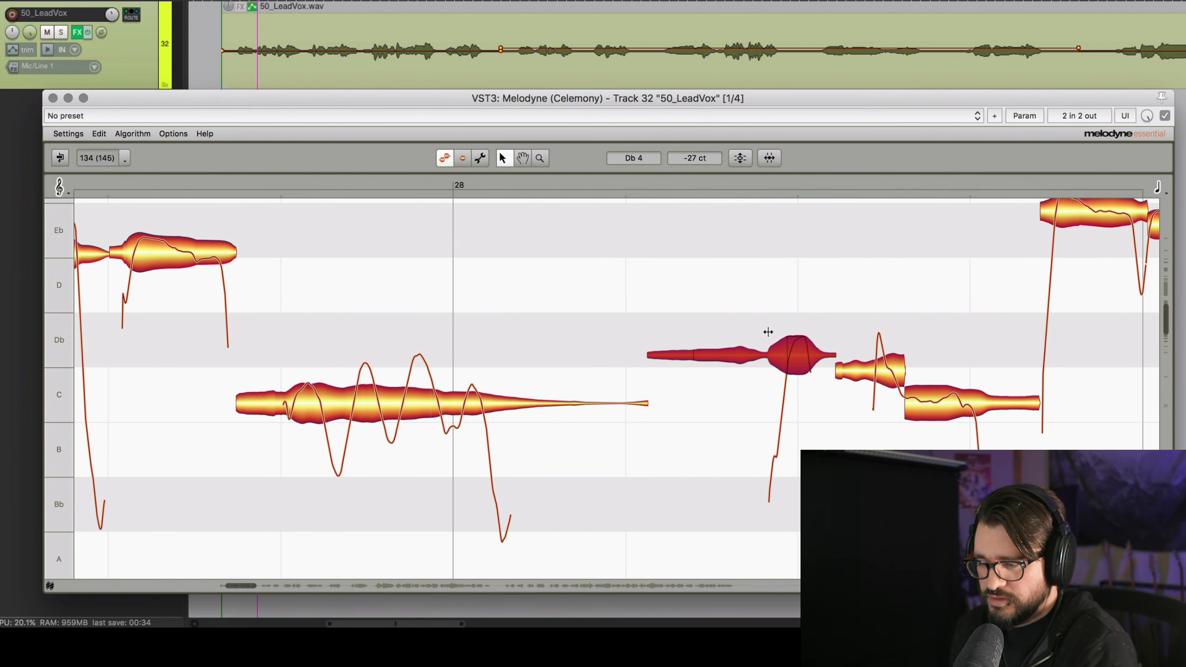
pyautogui.doubleClick(768, 333)
pyautogui.click(807, 462)
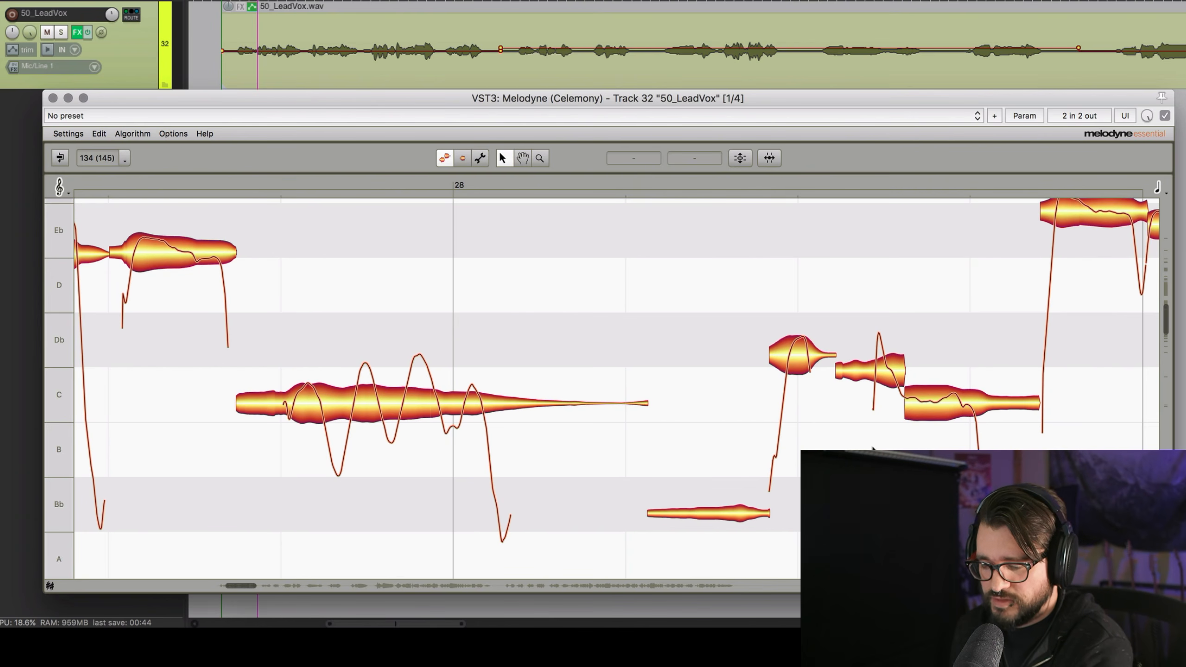
# Split the Bb 3 note after bar 29 where the falling pitch curve reaches Bb, separating its C portion.
pyautogui.moveTo(240, 586); pyautogui.dragTo(246, 586)
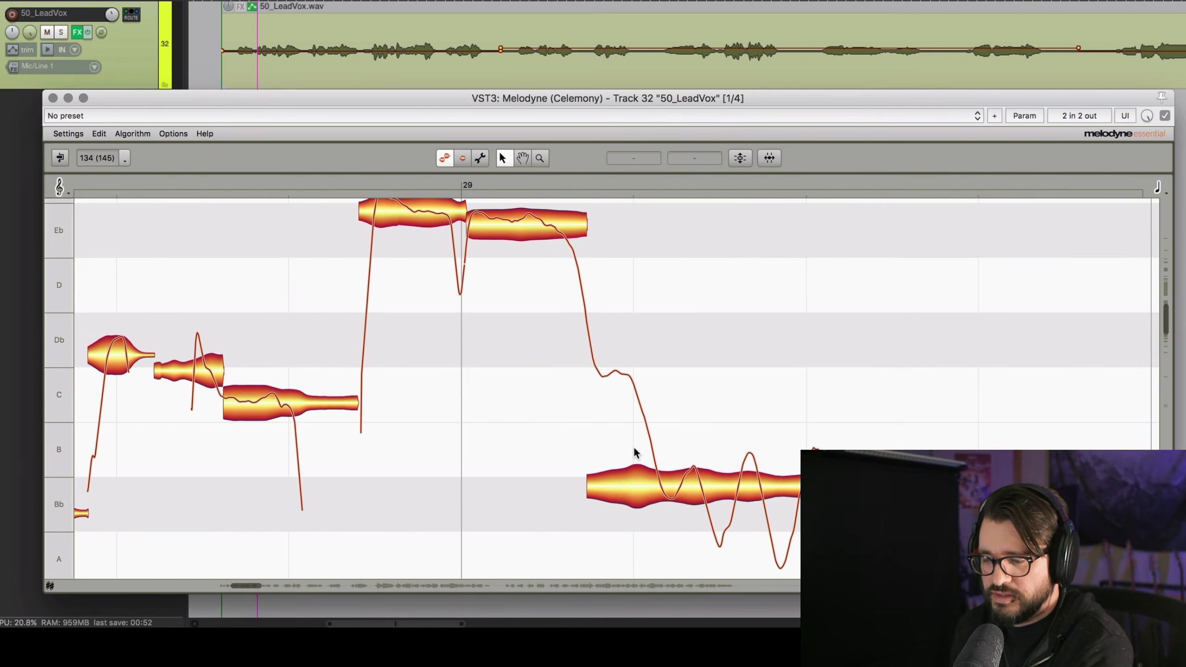
pyautogui.click(664, 473)
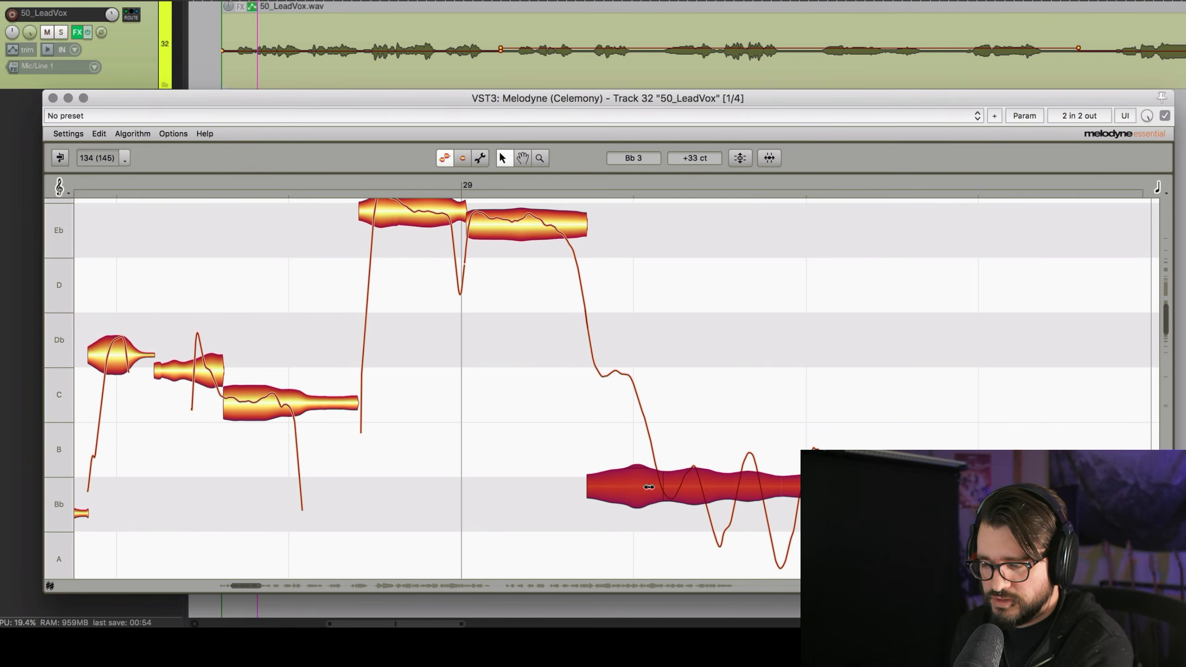
pyautogui.click(672, 457)
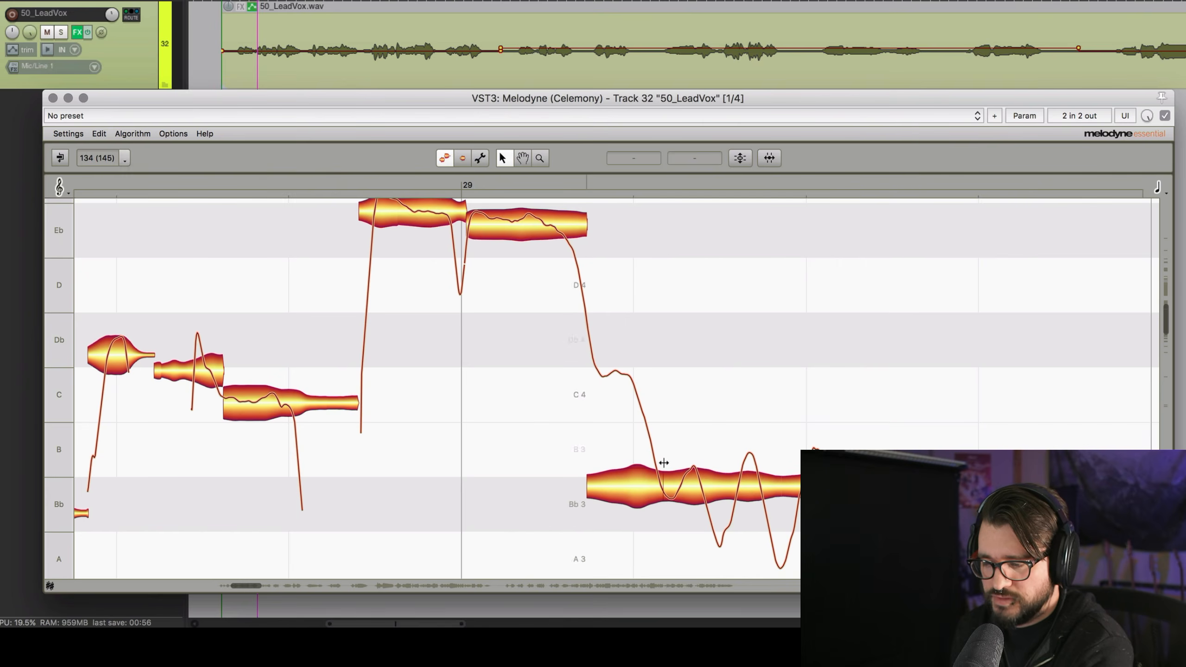
pyautogui.doubleClick(664, 462)
pyautogui.click(714, 419)
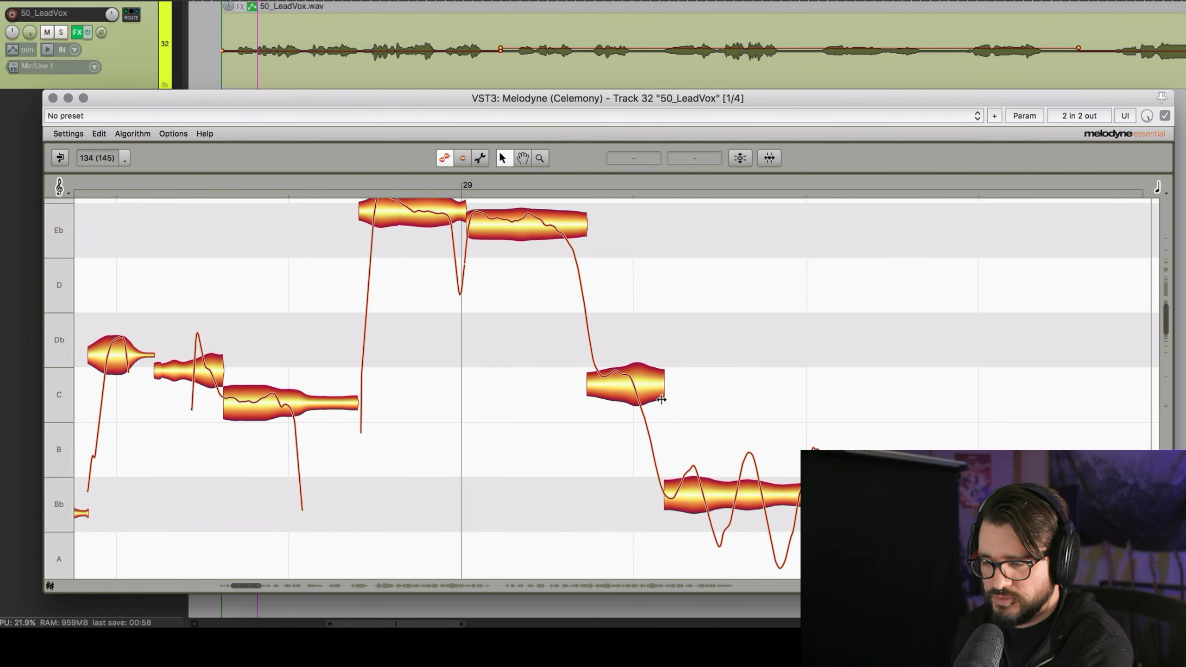
# Select the long Bb 3 note running past bar 30 and inspect its pitch curve.
pyautogui.hscroll(5, 669, 408)
pyautogui.click(731, 487)
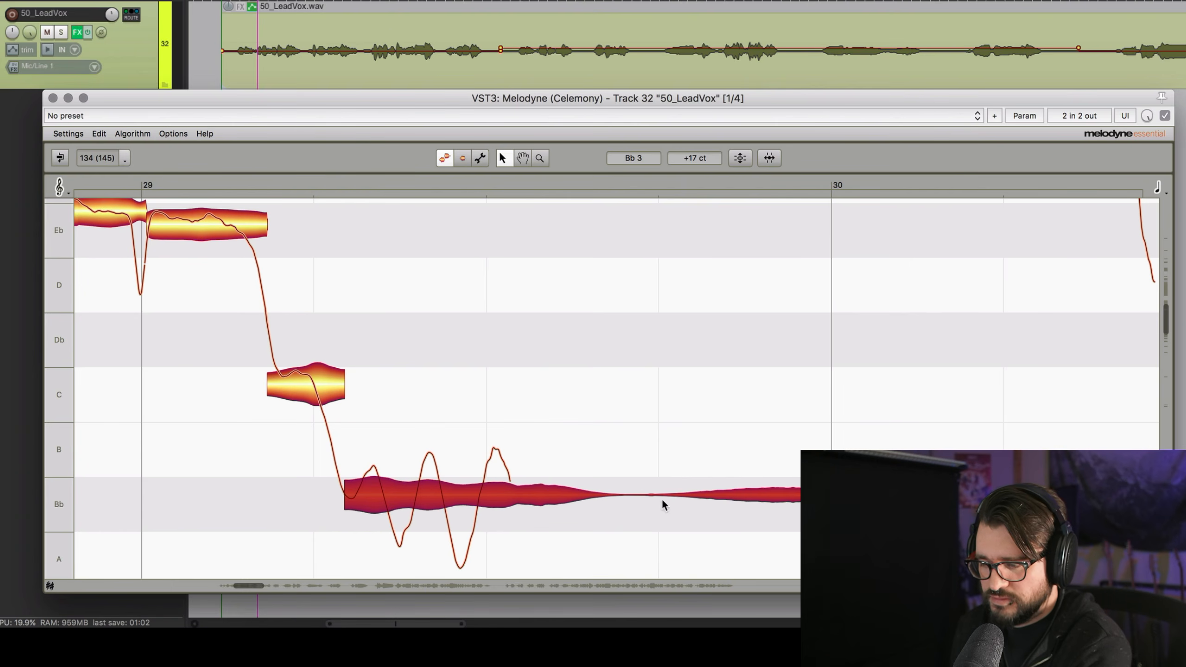
pyautogui.press('space')
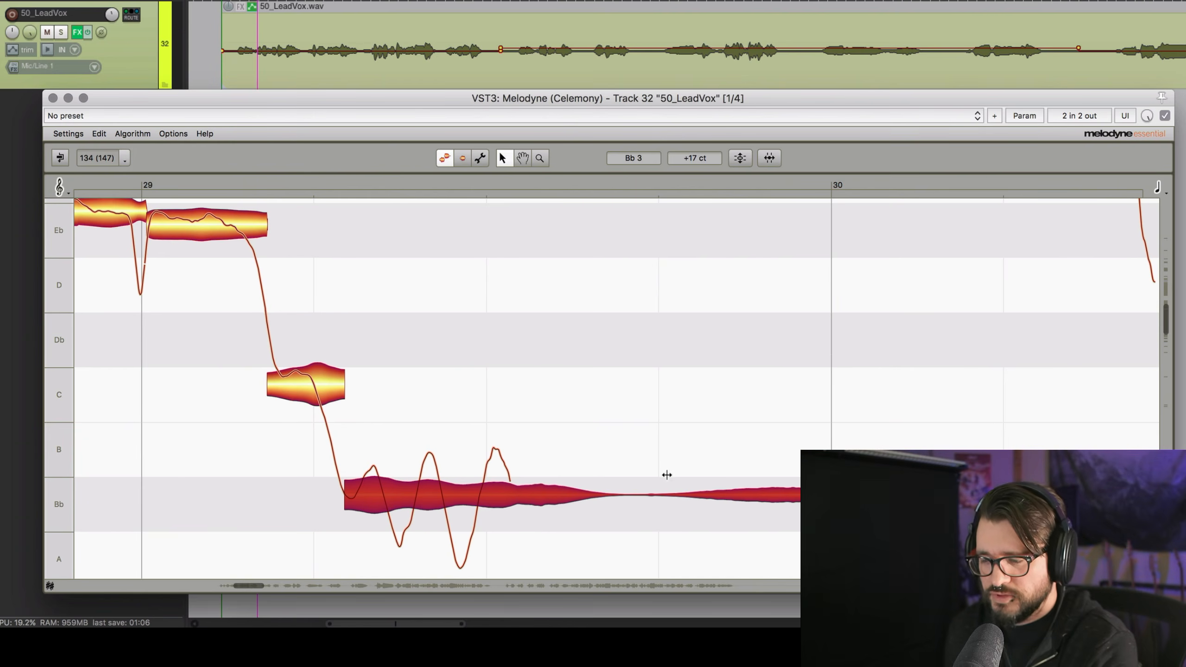
pyautogui.scroll(-5, 673, 467)
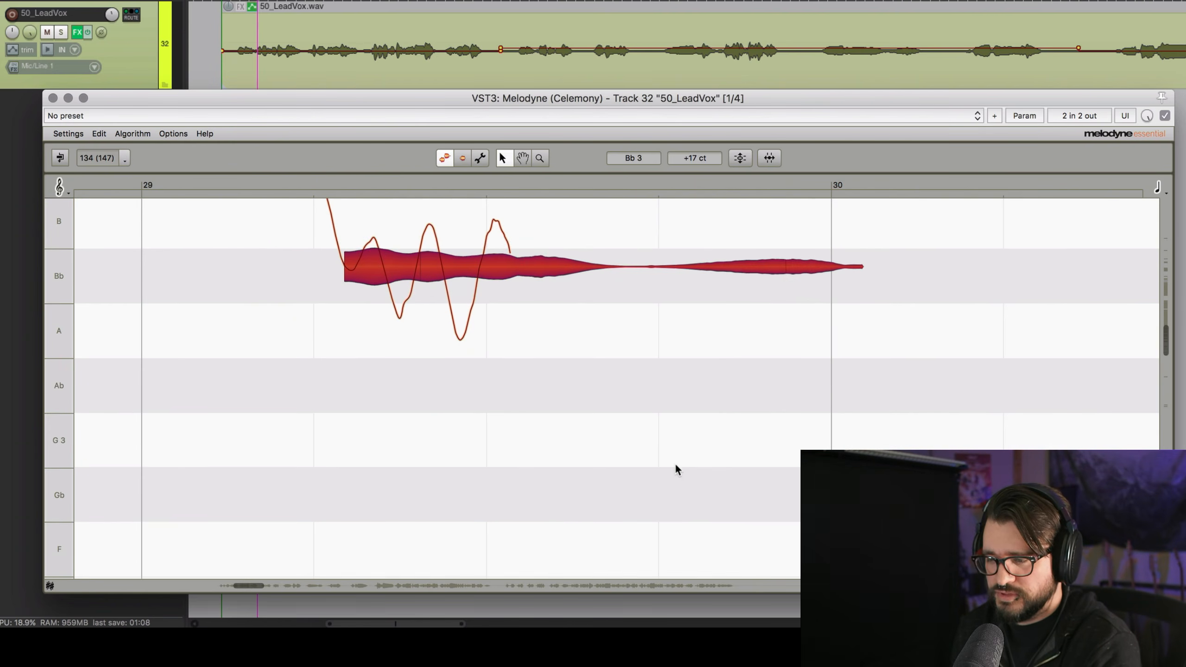
pyautogui.scroll(4, 676, 466)
# Delete the section of the LeadVox item from just before bar 38 to just after bar 41 and check the gap in Melodyne.
pyautogui.rightClick(675, 360)
pyautogui.click(710, 361)
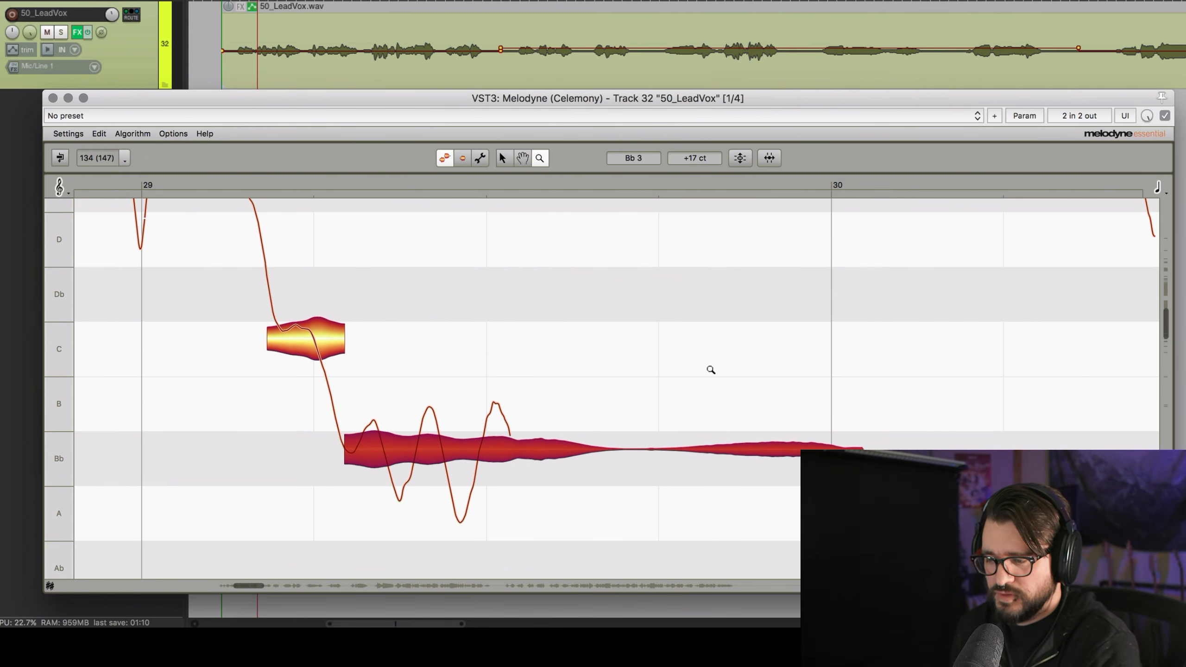
pyautogui.moveTo(710, 370); pyautogui.dragTo(792, 66)
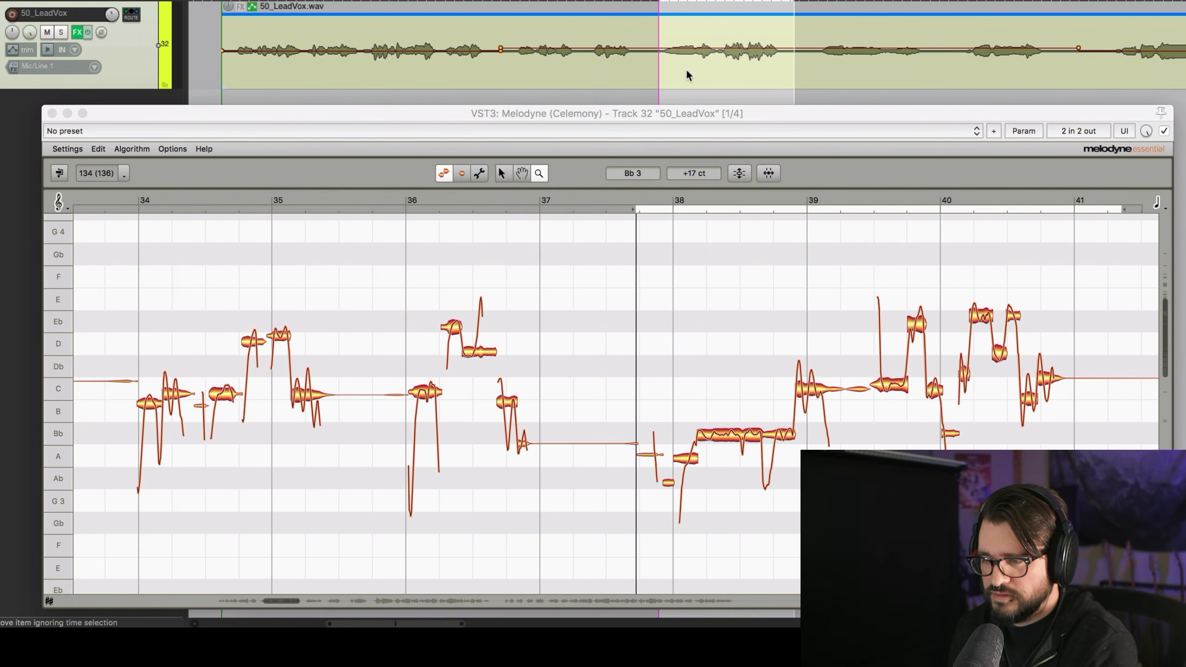
pyautogui.press('s')
pyautogui.press('Delete')
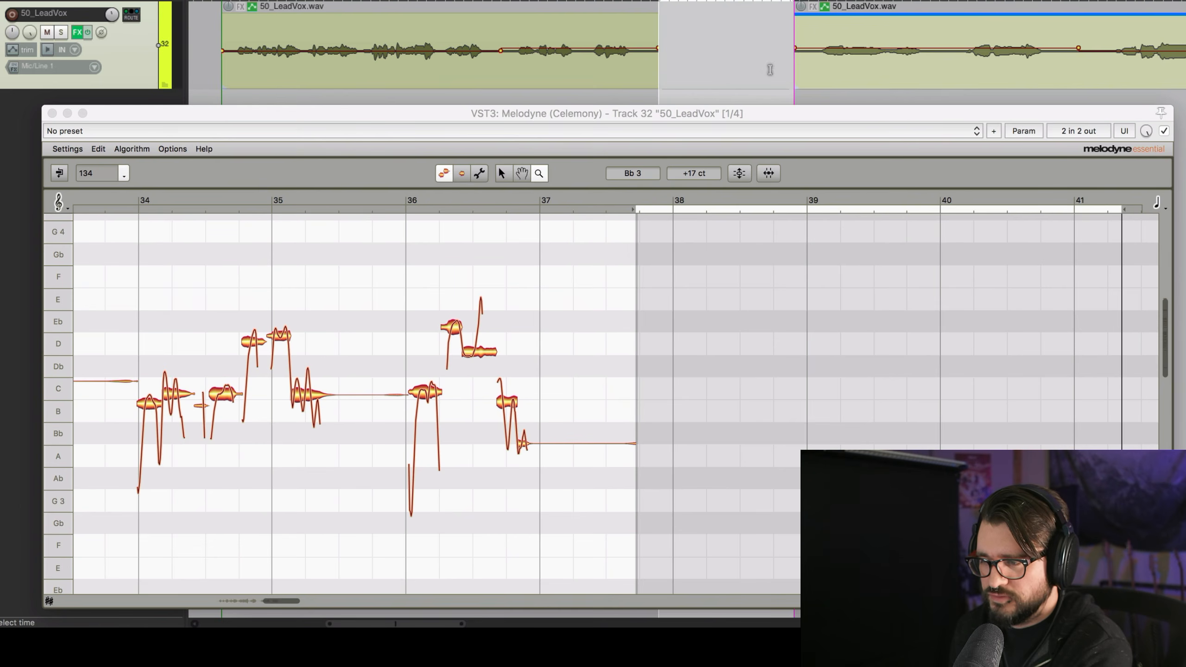
pyautogui.click(715, 71)
pyautogui.hscroll(5, 772, 366)
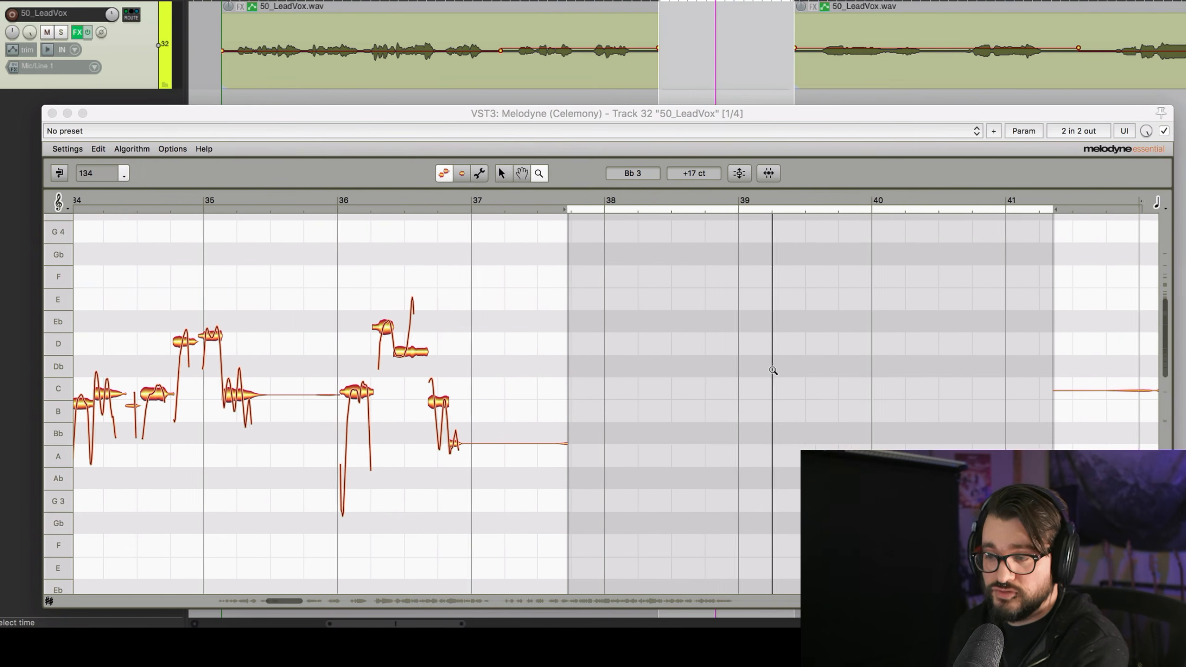
pyautogui.hscroll(1, 999, 392)
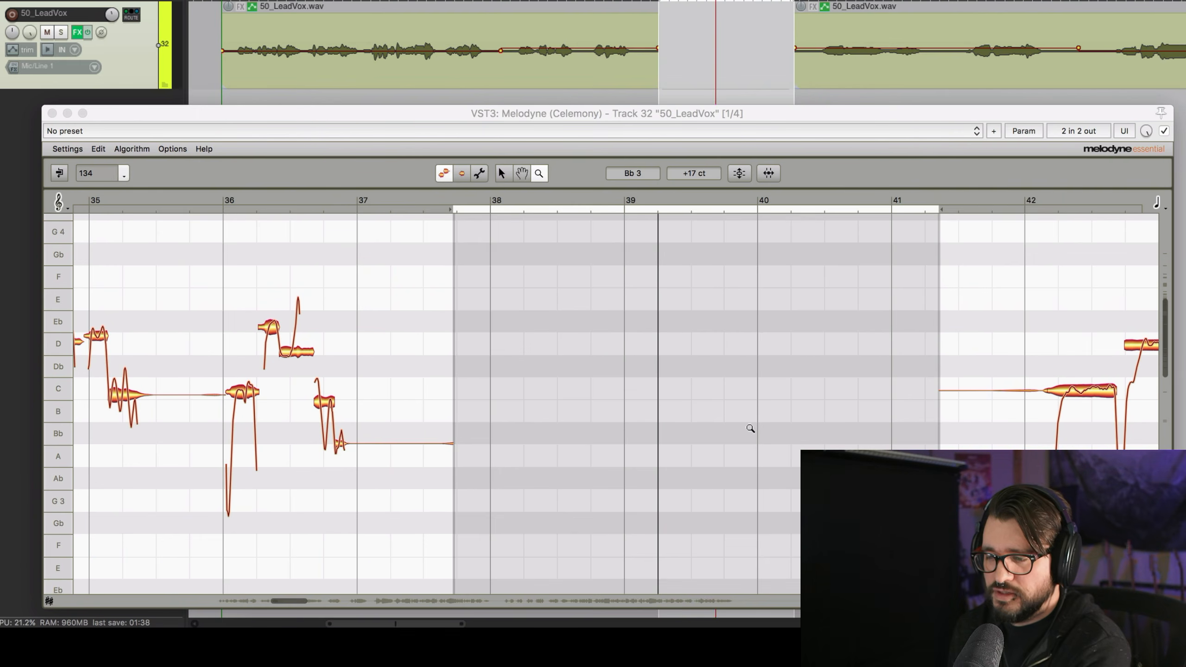
# Restore the deleted LeadVox section in the arrangement and clear the time selection.
pyautogui.moveTo(617, 55); pyautogui.dragTo(896, 74)
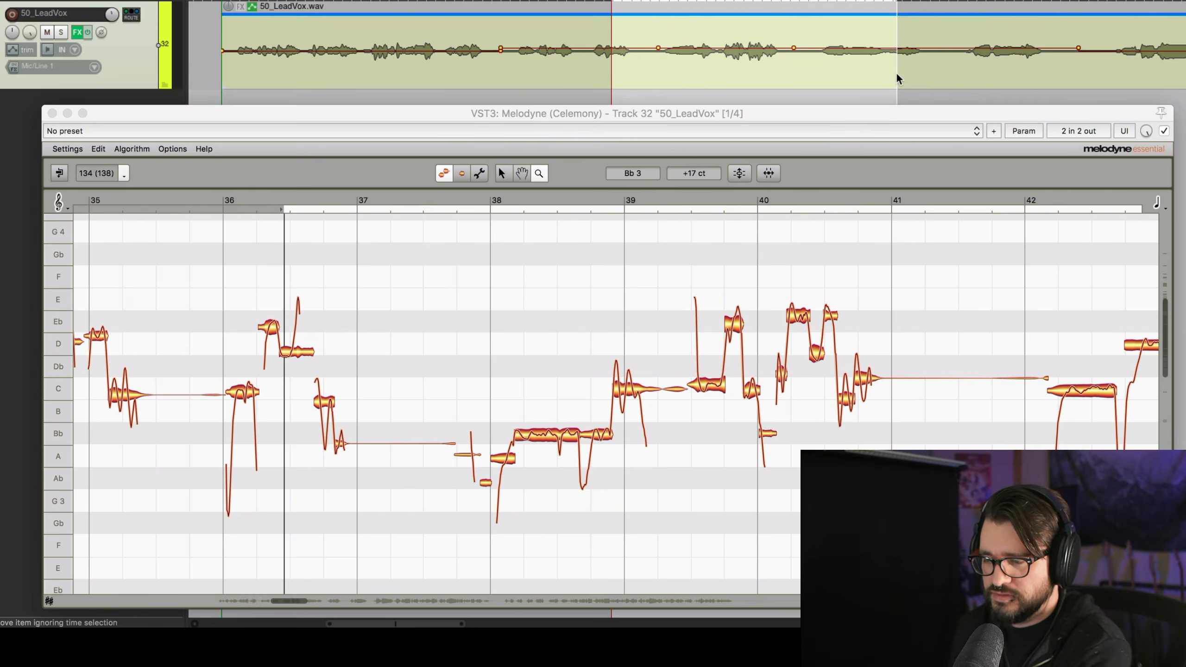
pyautogui.click(495, 274)
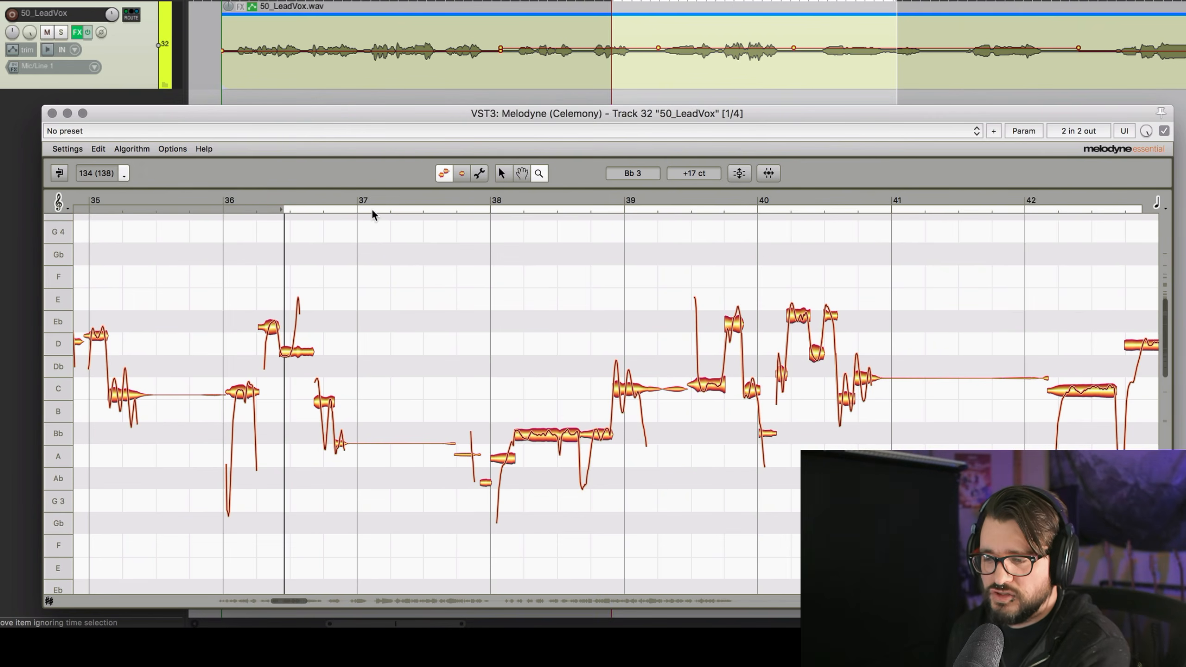
pyautogui.click(635, 74)
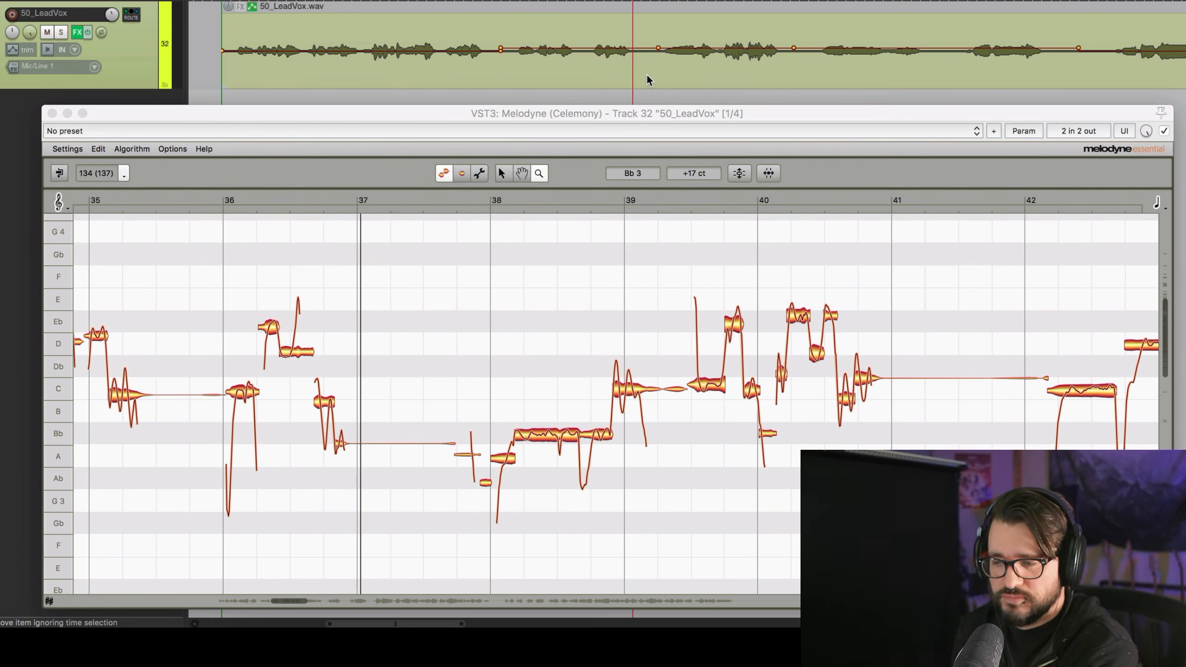
# Set the playback position just after bar 38 and enlarge the vocal notes between bars 38 and 39 in Melodyne.
pyautogui.click(646, 113)
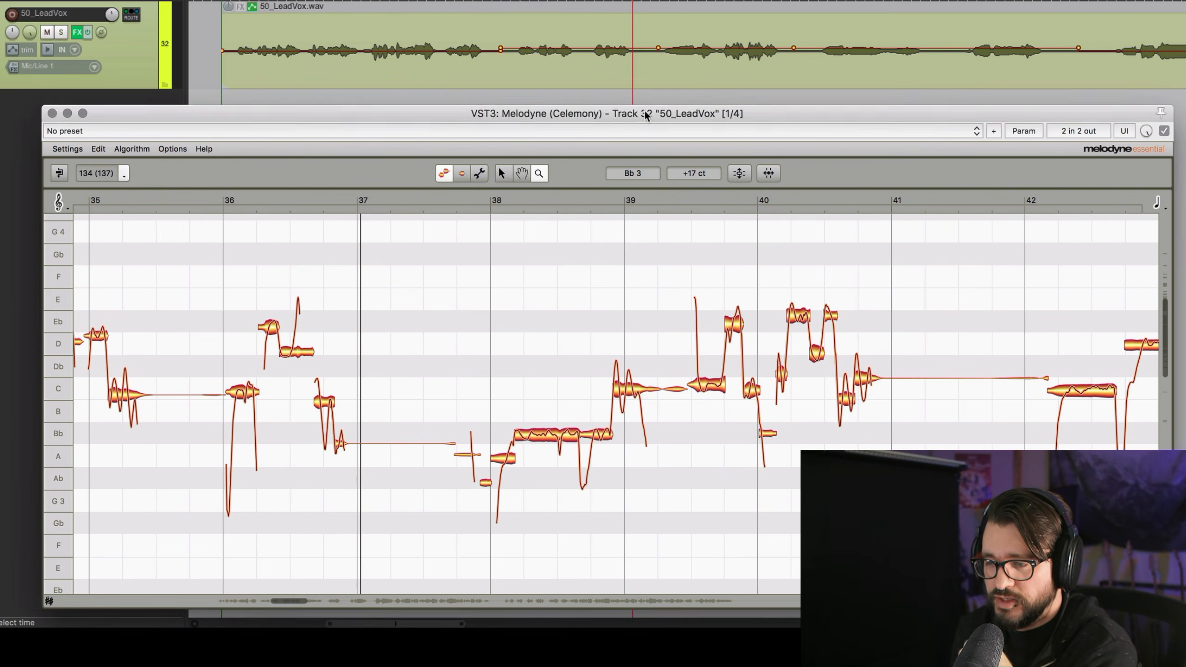
pyautogui.moveTo(646, 114); pyautogui.dragTo(645, 103)
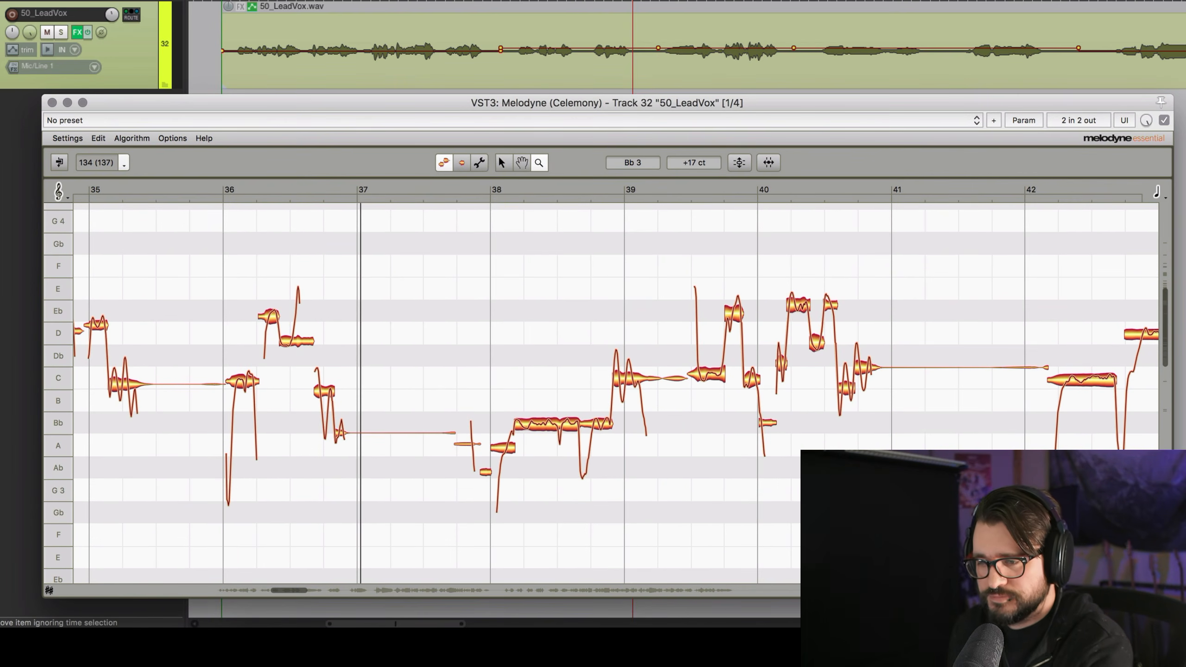
pyautogui.click(499, 192)
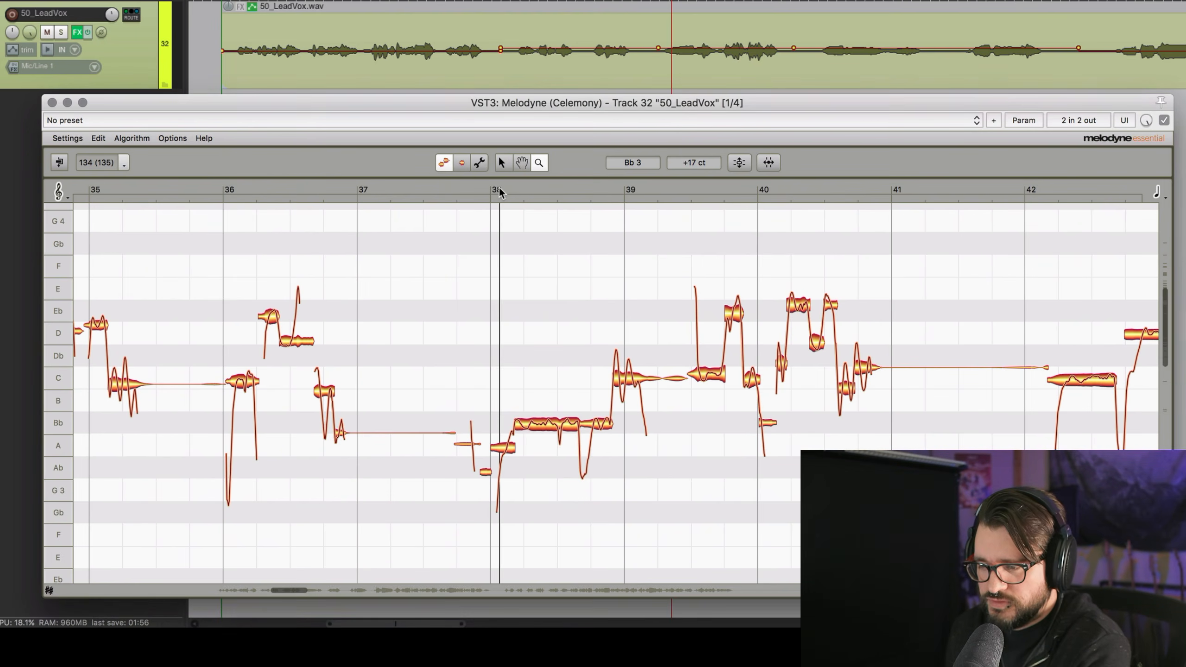
pyautogui.moveTo(511, 192); pyautogui.dragTo(511, 292)
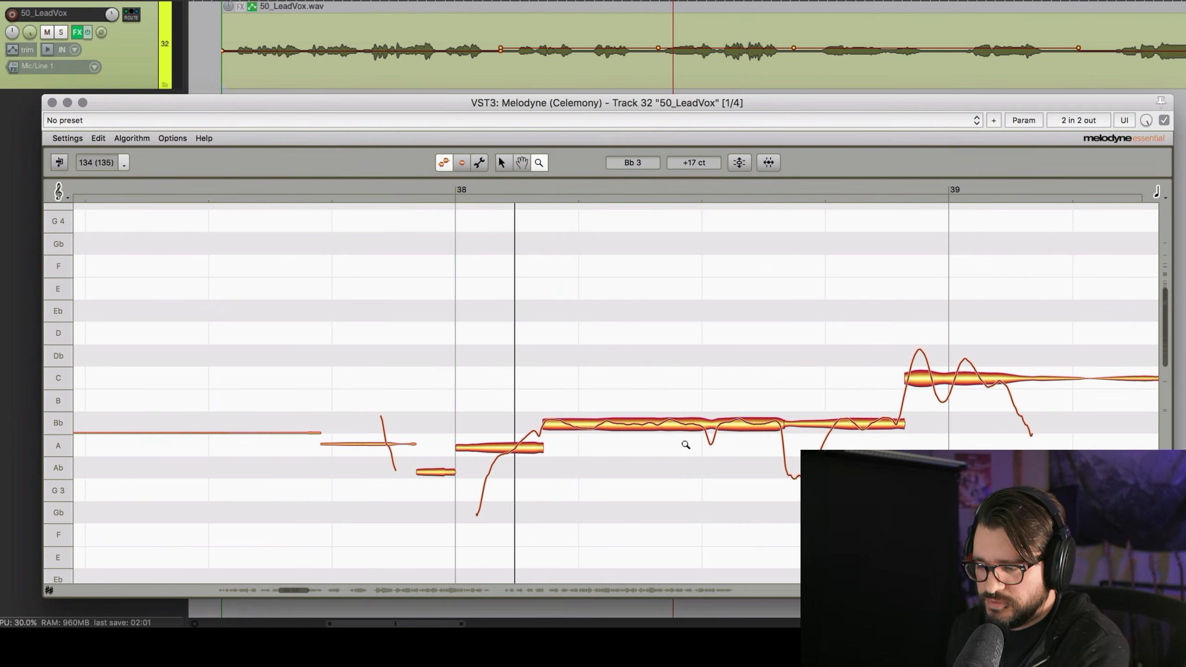
# Switch to the Main Tool and play back the vocal phrase containing the long Bb 3 note after bar 38.
pyautogui.rightClick(663, 382)
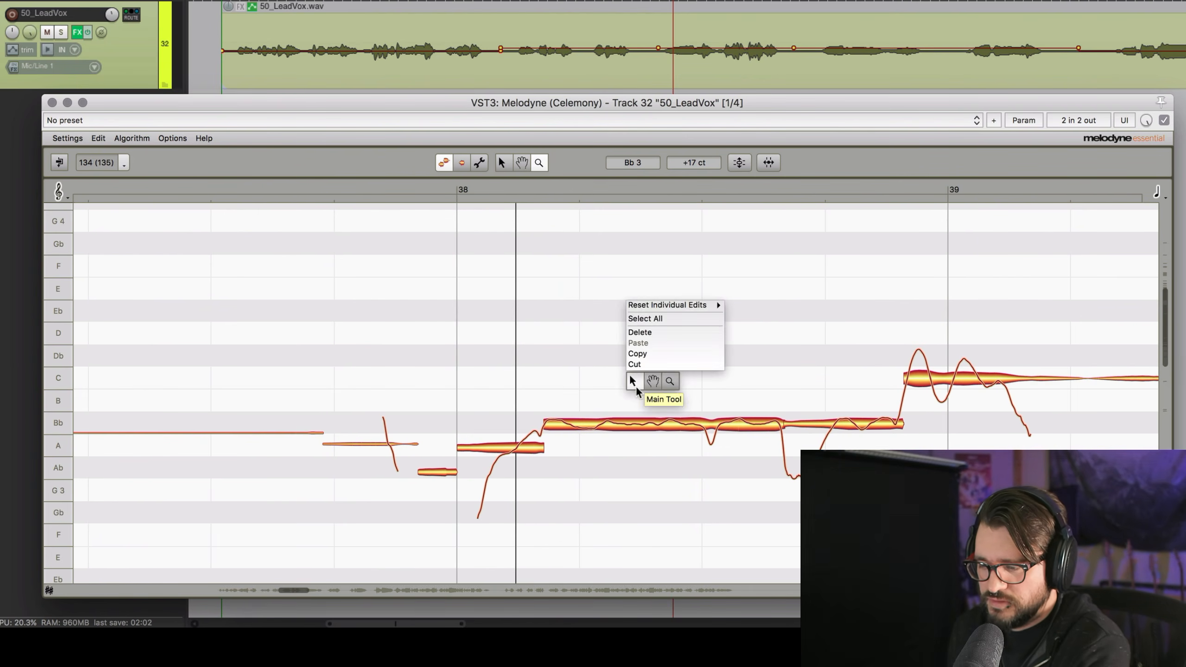
pyautogui.click(632, 378)
pyautogui.click(690, 429)
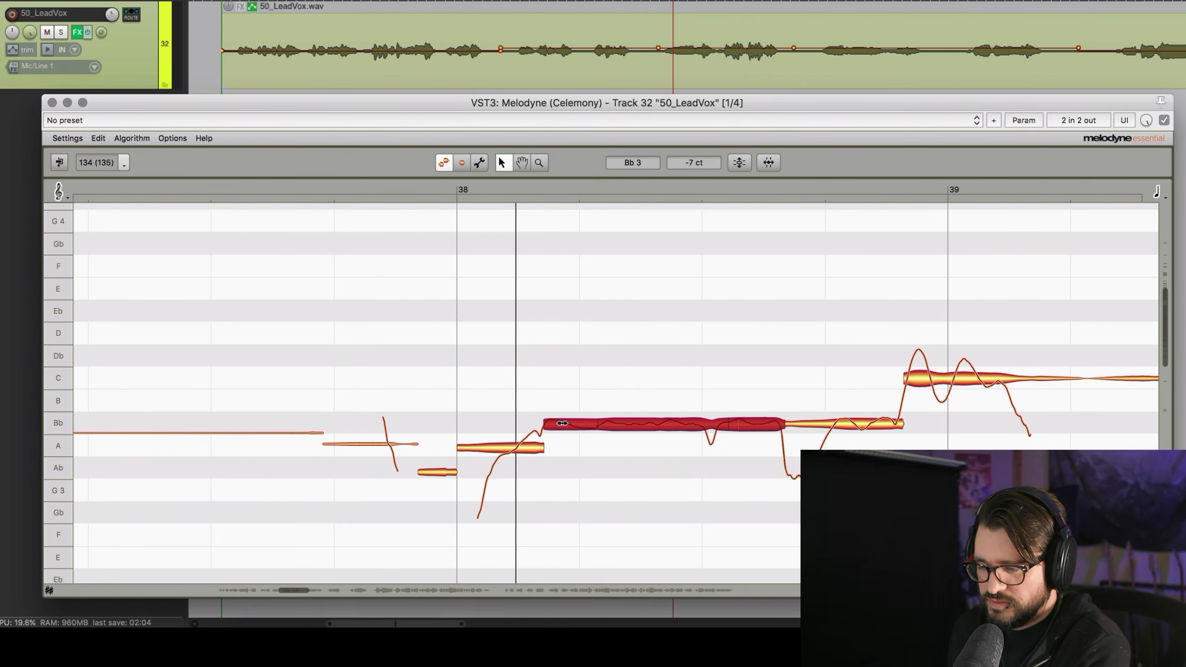
pyautogui.press('space')
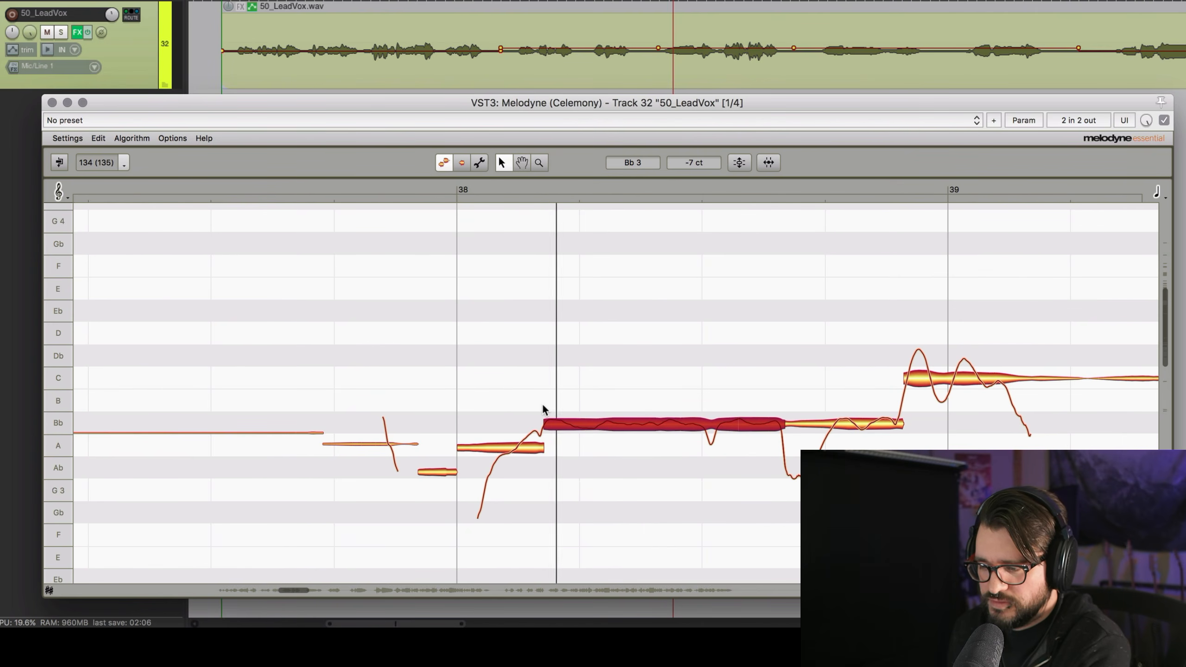
pyautogui.click(547, 383)
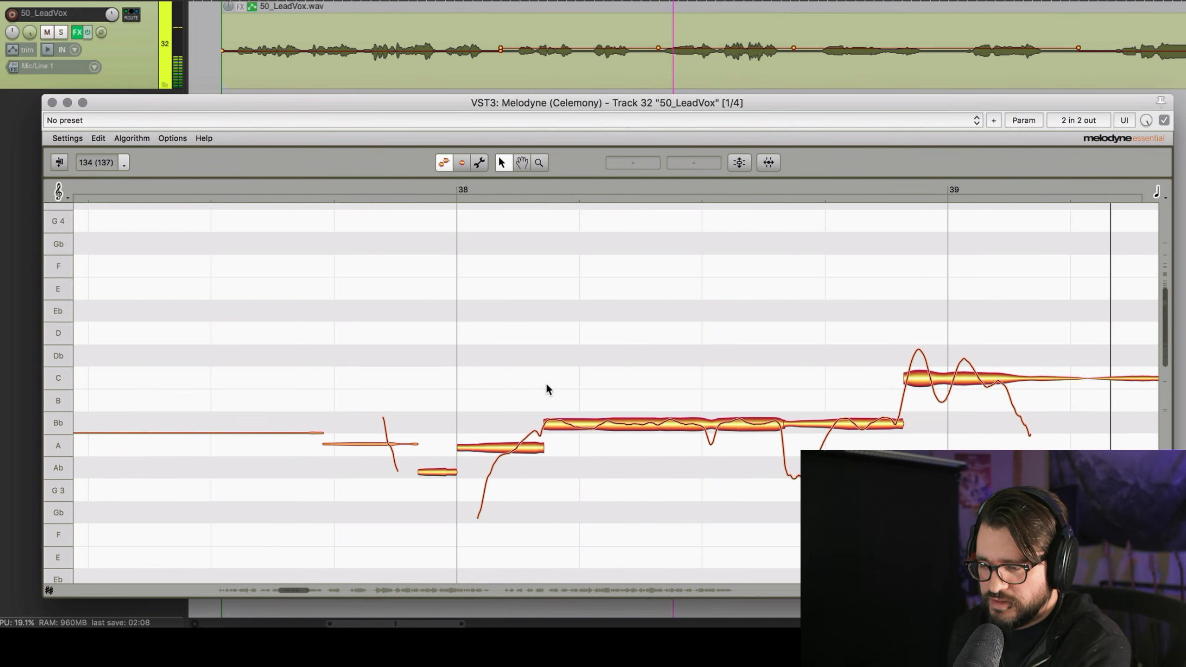
pyautogui.press('space')
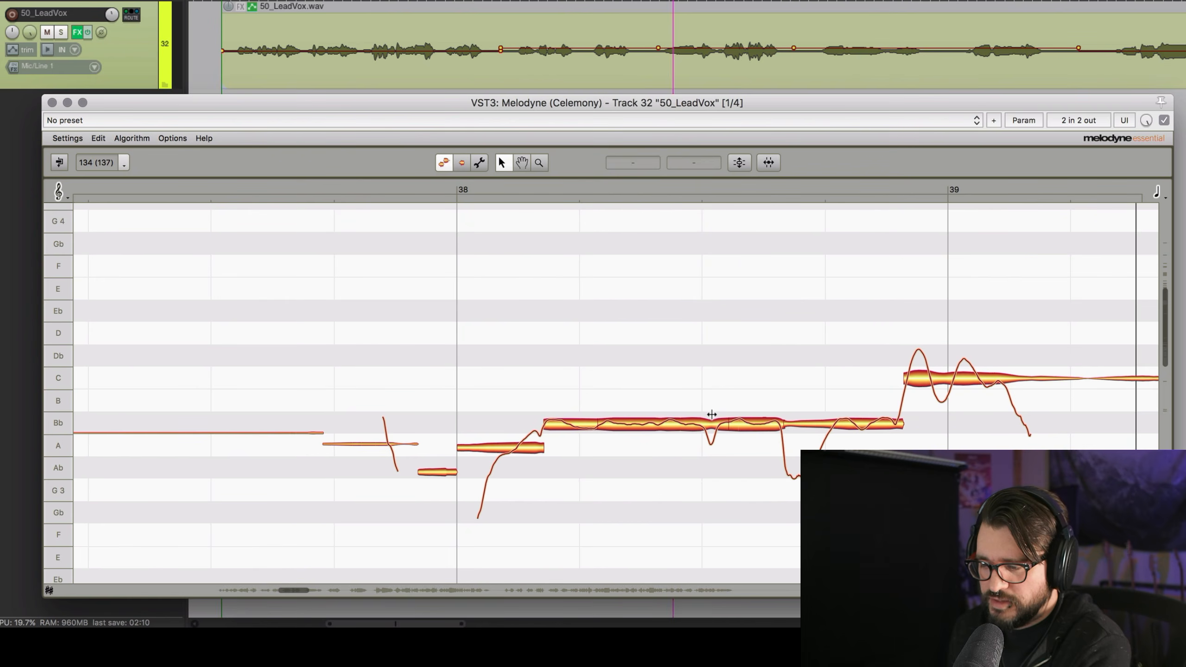
# Split the long Bb 3 note between bars 38 and 39 at its pitch dip and again shortly after its start.
pyautogui.doubleClick(711, 412)
pyautogui.click(703, 478)
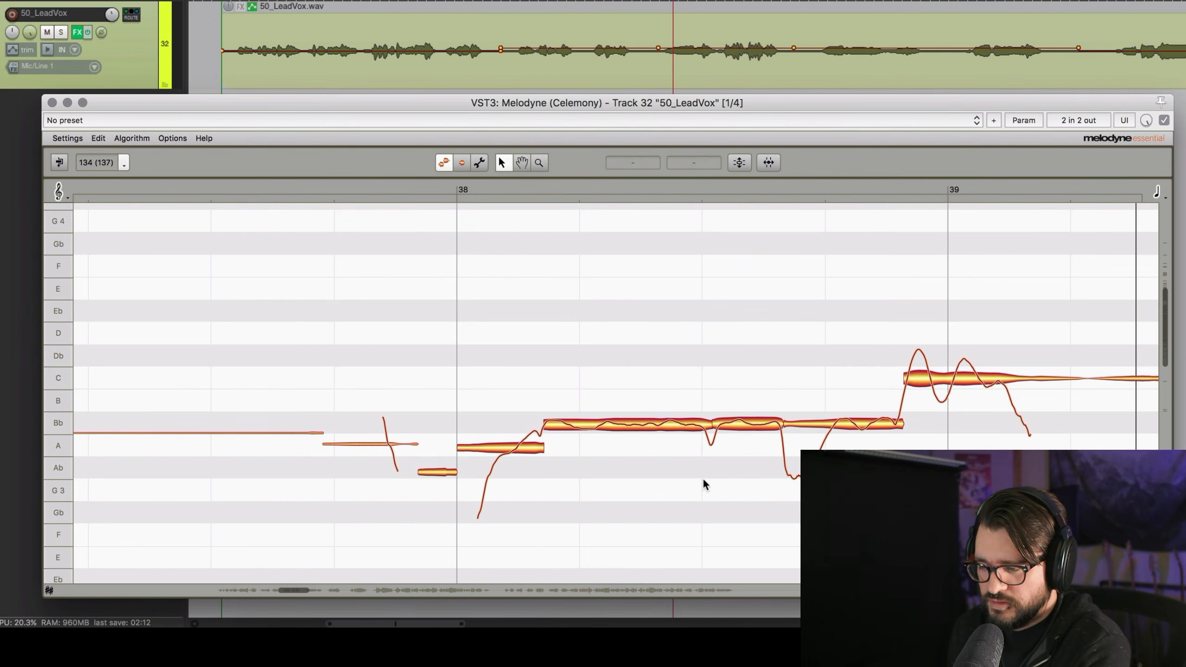
pyautogui.doubleClick(596, 416)
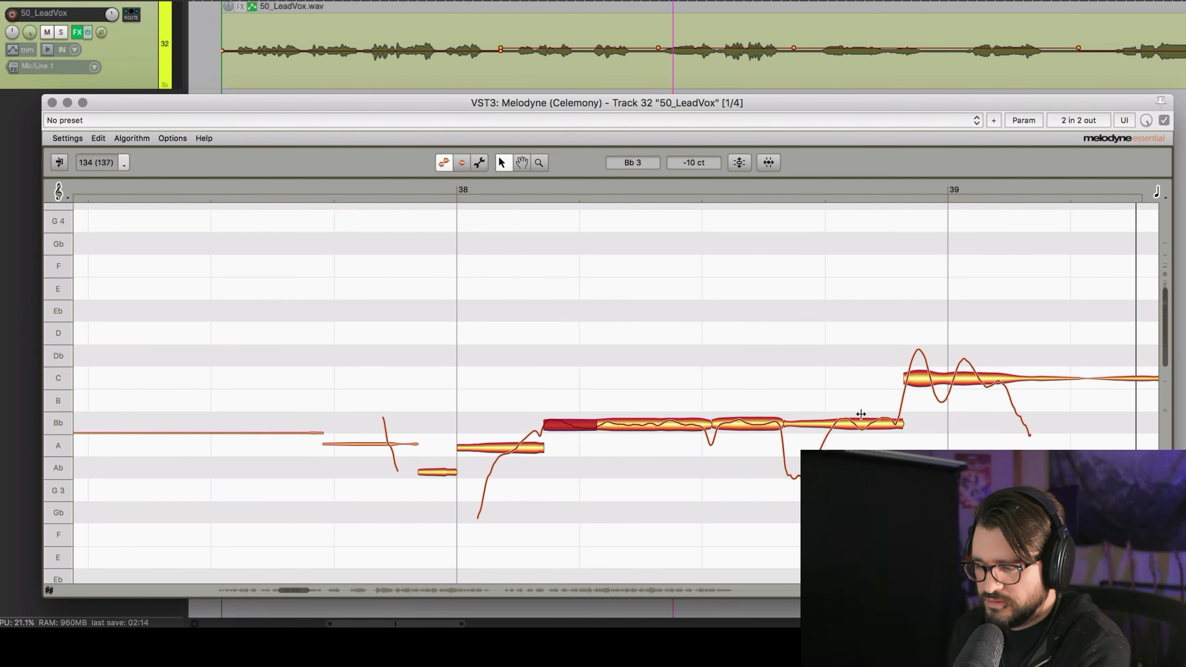
# Split the long C 4 note after bar 39 at its thinnest point and the following C 4 note shortly after its start.
pyautogui.hscroll(10, 607, 383)
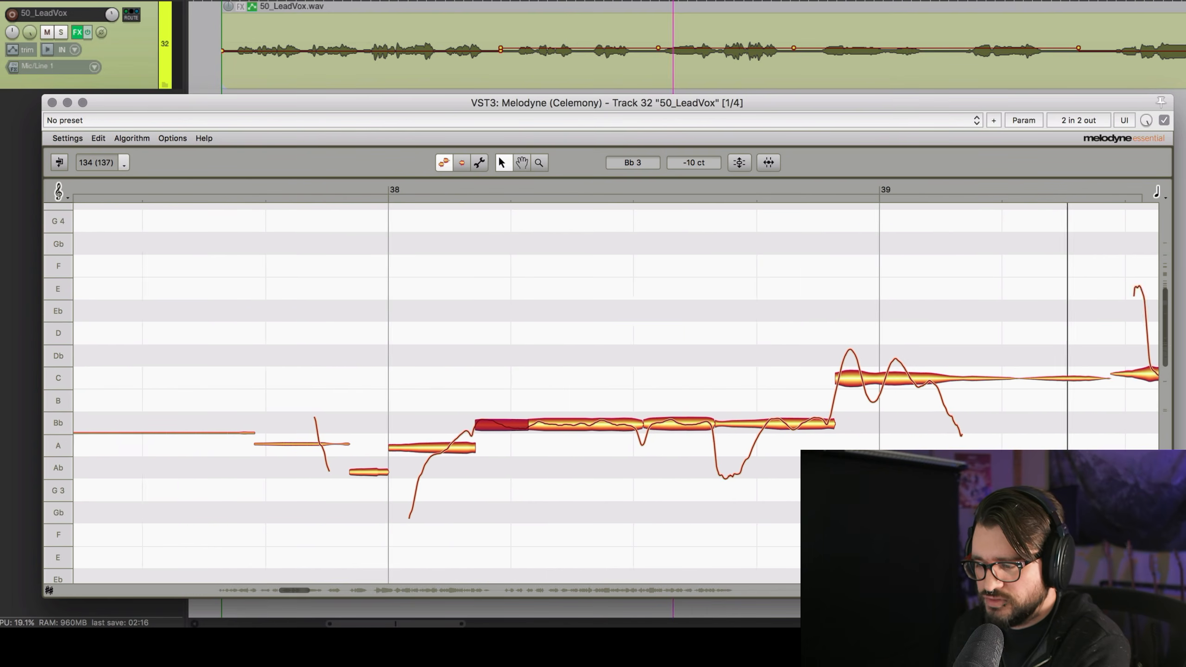
pyautogui.hscroll(10, 717, 387)
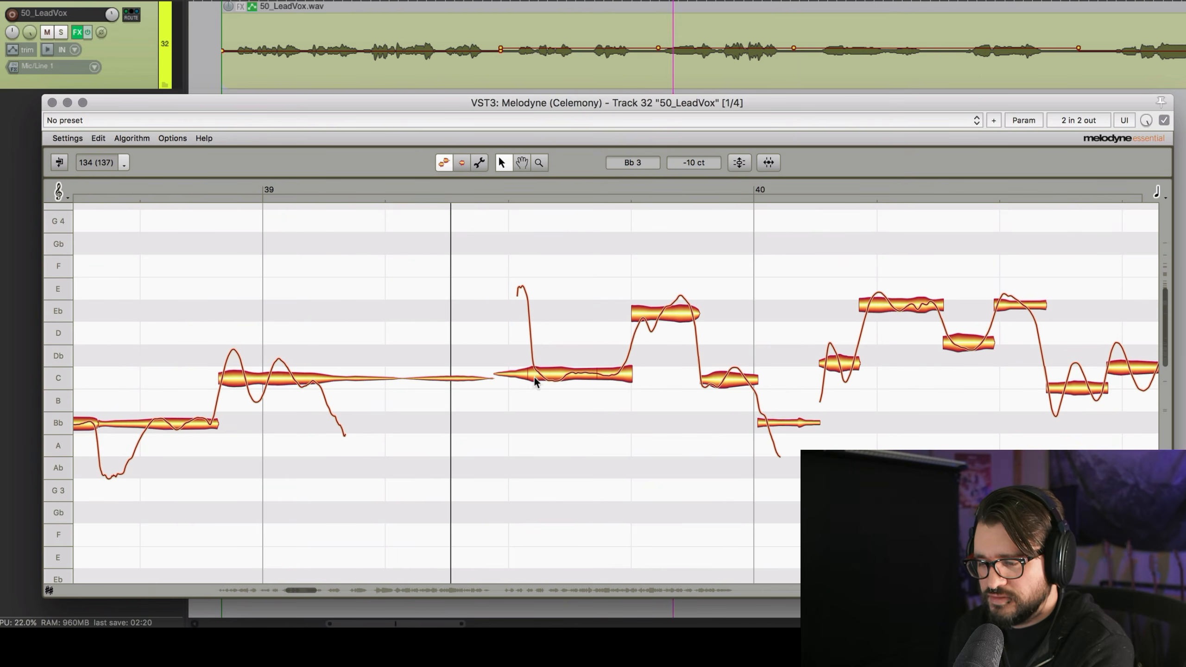
pyautogui.doubleClick(538, 367)
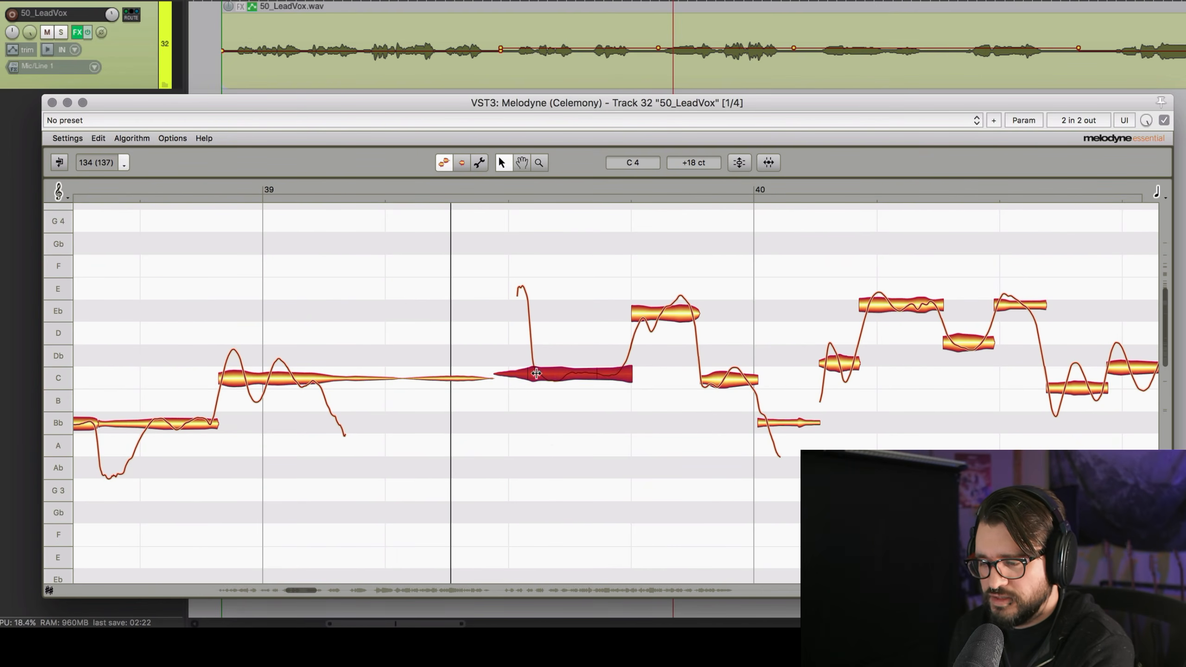
pyautogui.click(402, 377)
pyautogui.doubleClick(403, 370)
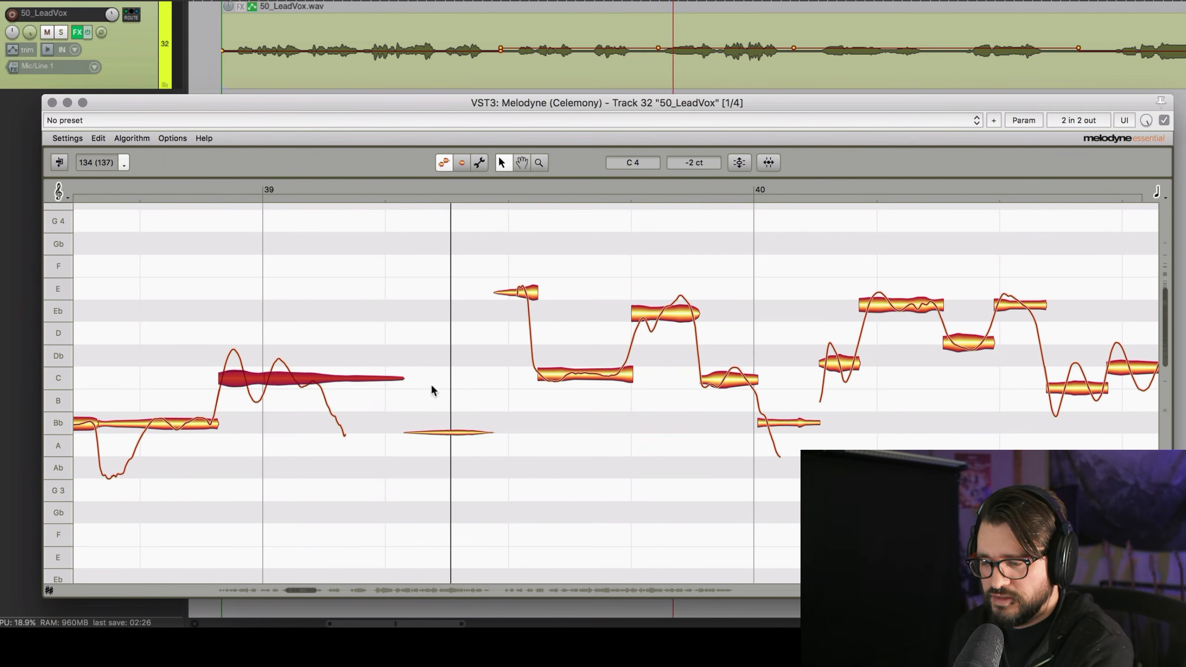
pyautogui.click(605, 451)
# Play back the phrase between bars 42 and 44 and split the long D 4 note shortly after its start before bar 43.
pyautogui.hscroll(8, 664, 450)
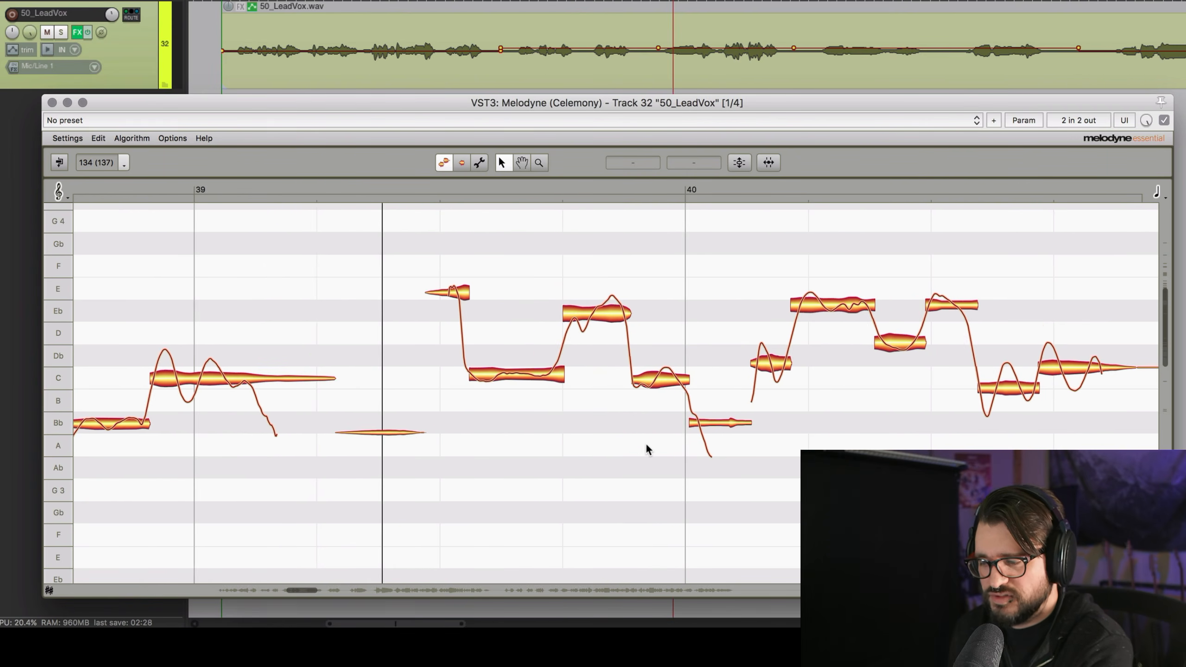
pyautogui.hscroll(1, 645, 446)
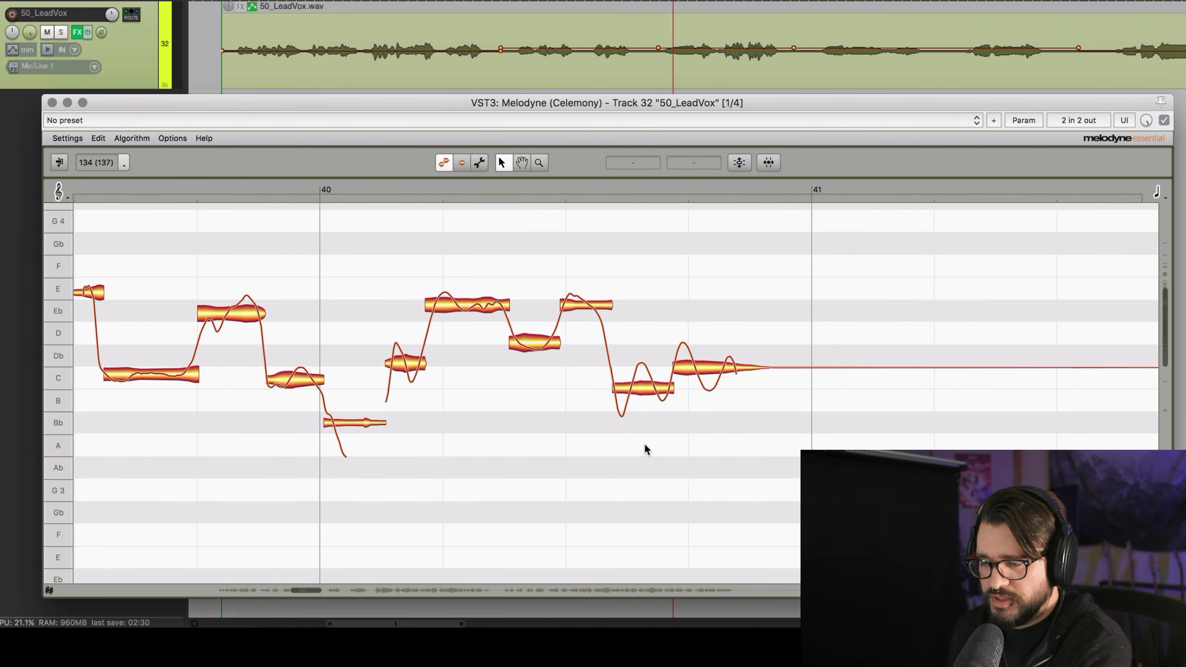
pyautogui.hscroll(20, 646, 445)
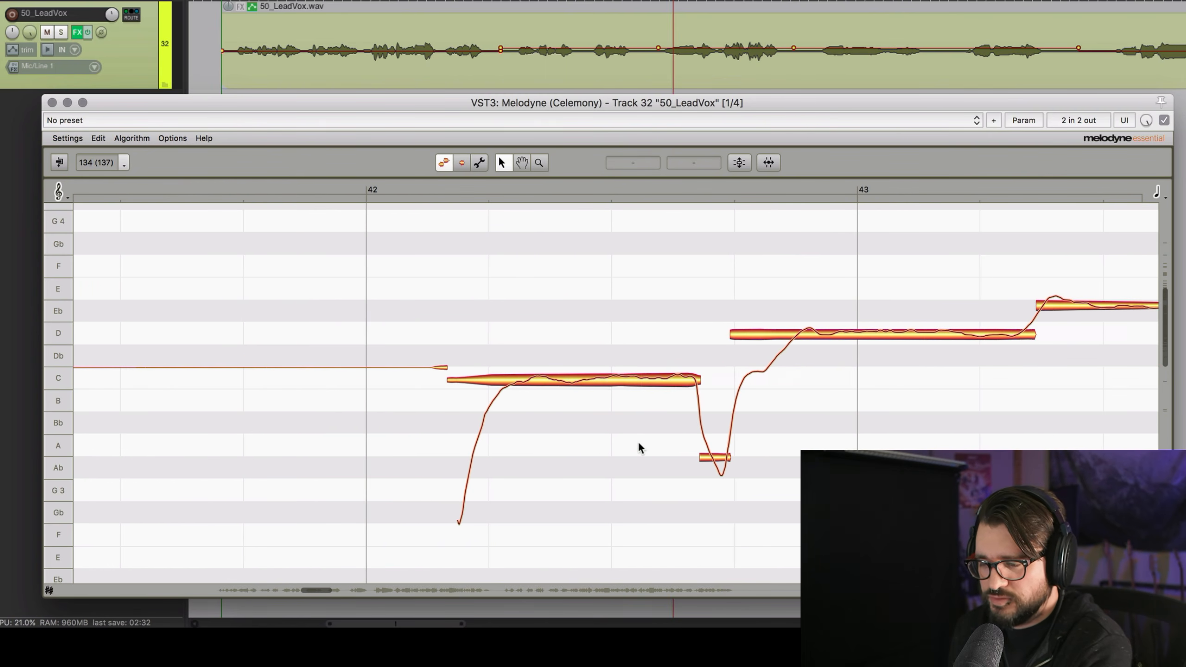
pyautogui.hscroll(6, 846, 392)
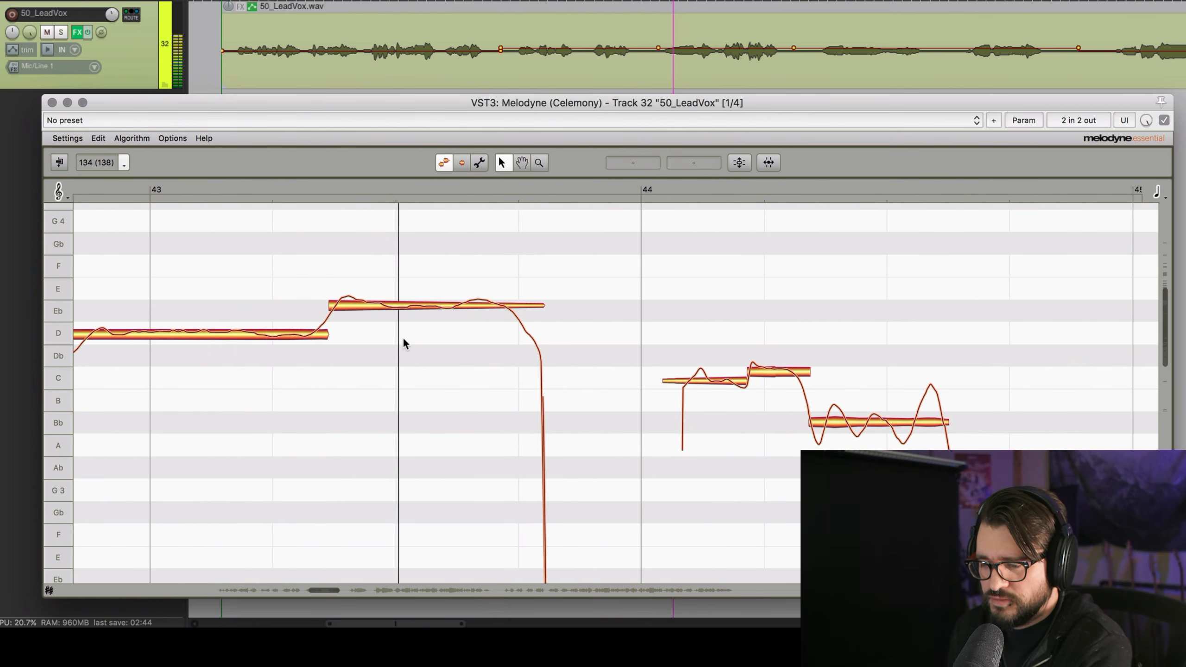
pyautogui.press('space')
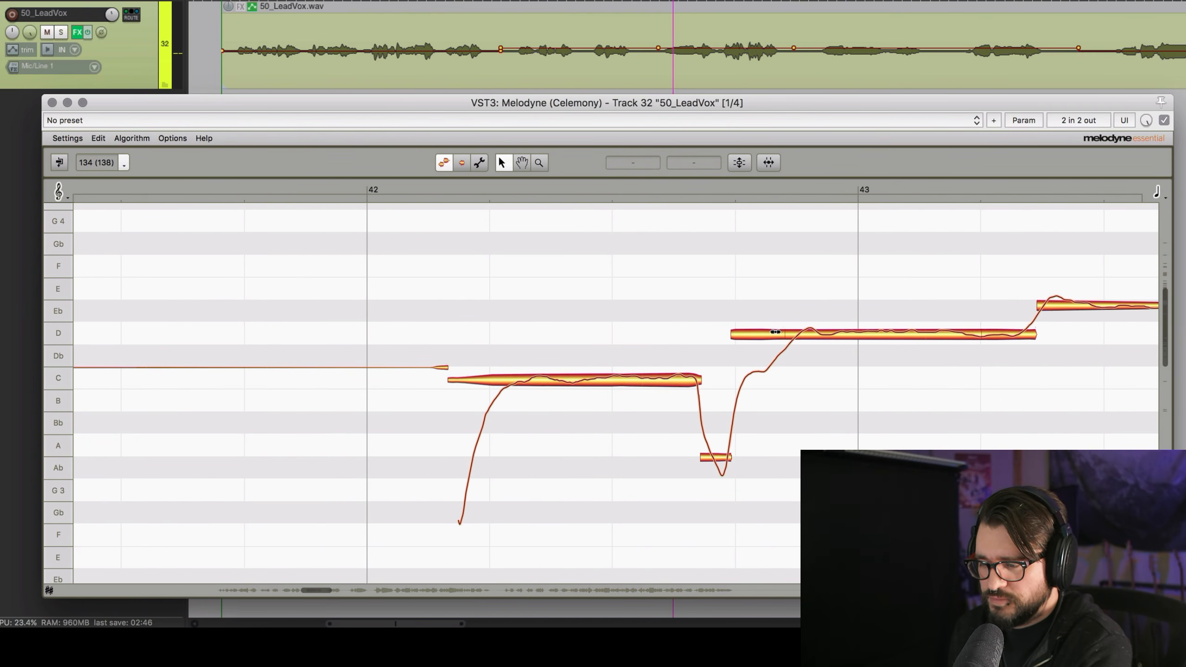
pyautogui.doubleClick(771, 324)
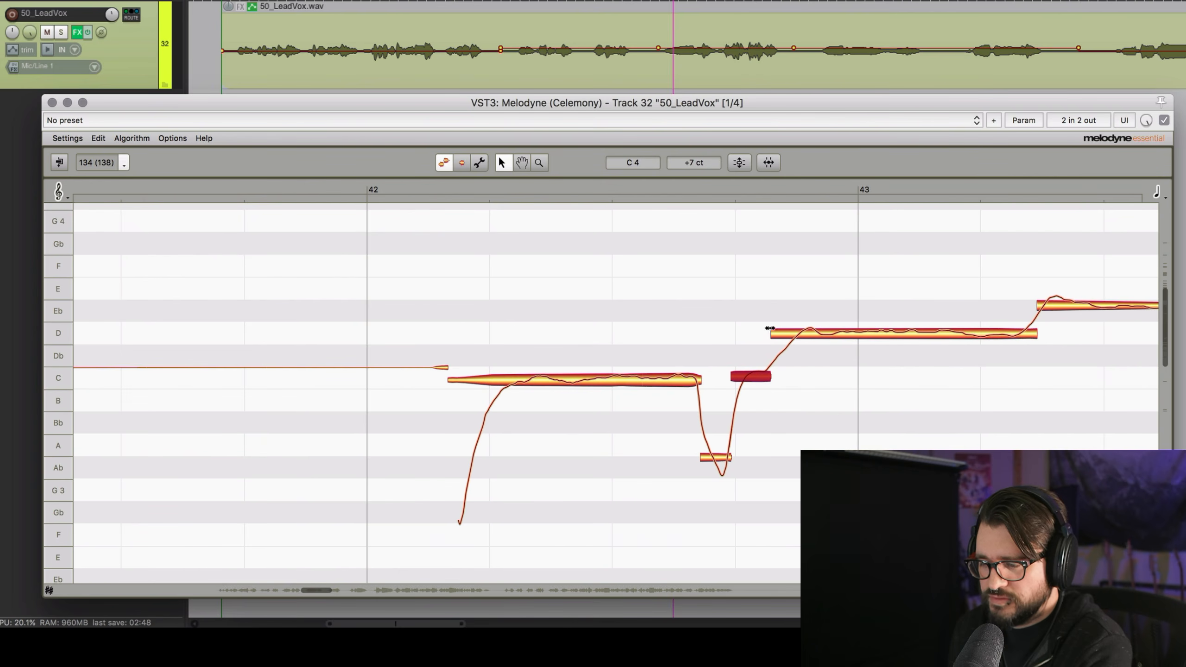
# Audition the short C 4 note before bar 43 and several points near the start of the following D 4 note.
pyautogui.hscroll(6, 652, 352)
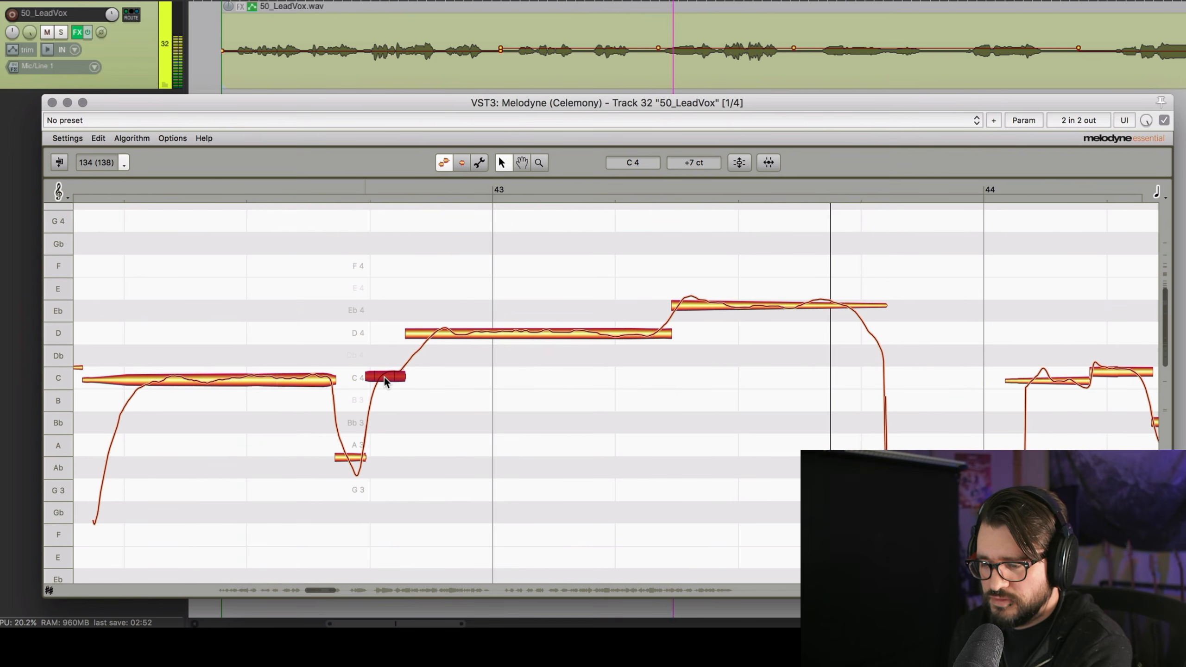
pyautogui.click(430, 333)
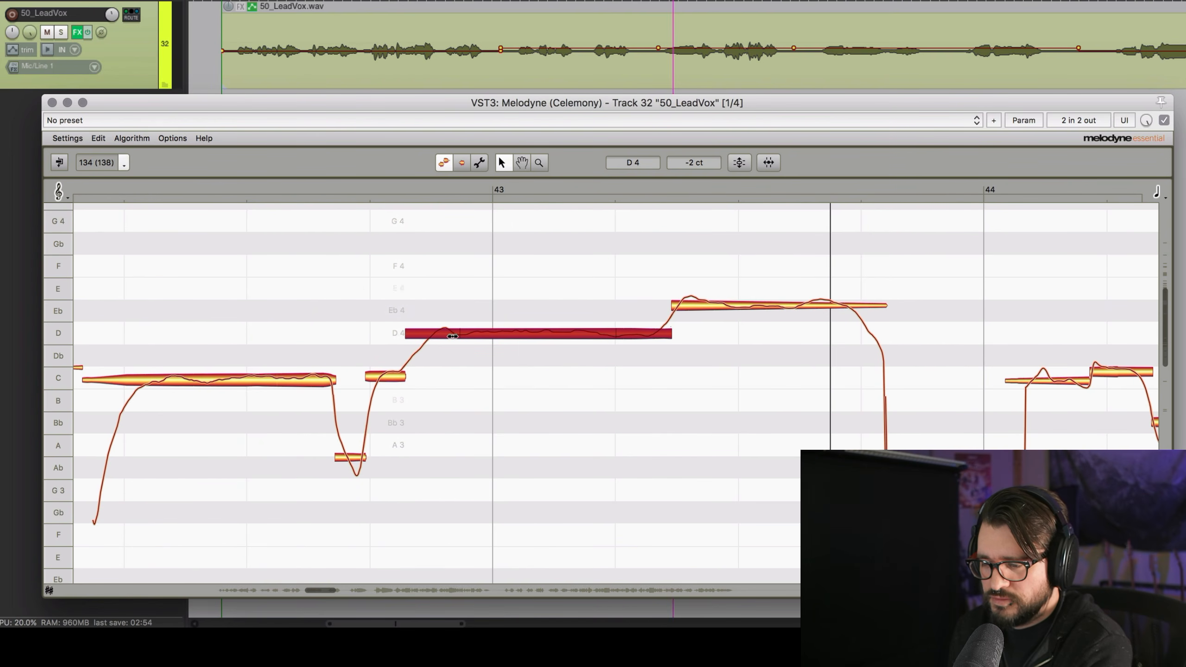
pyautogui.click(421, 333)
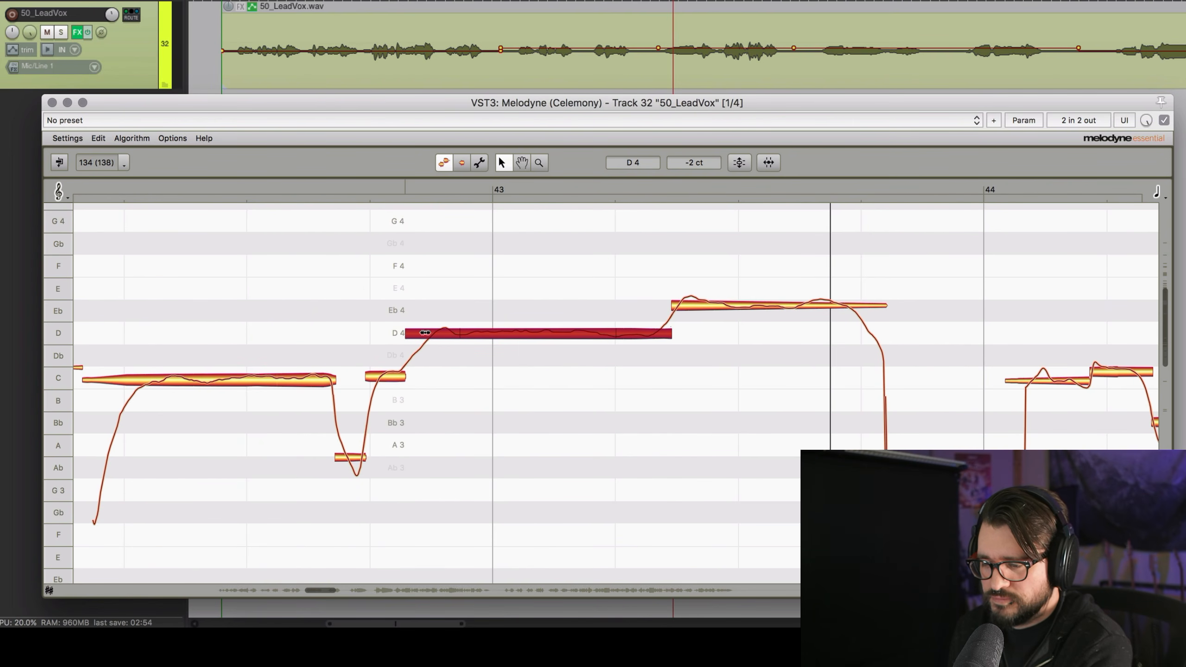
pyautogui.click(436, 310)
pyautogui.click(446, 336)
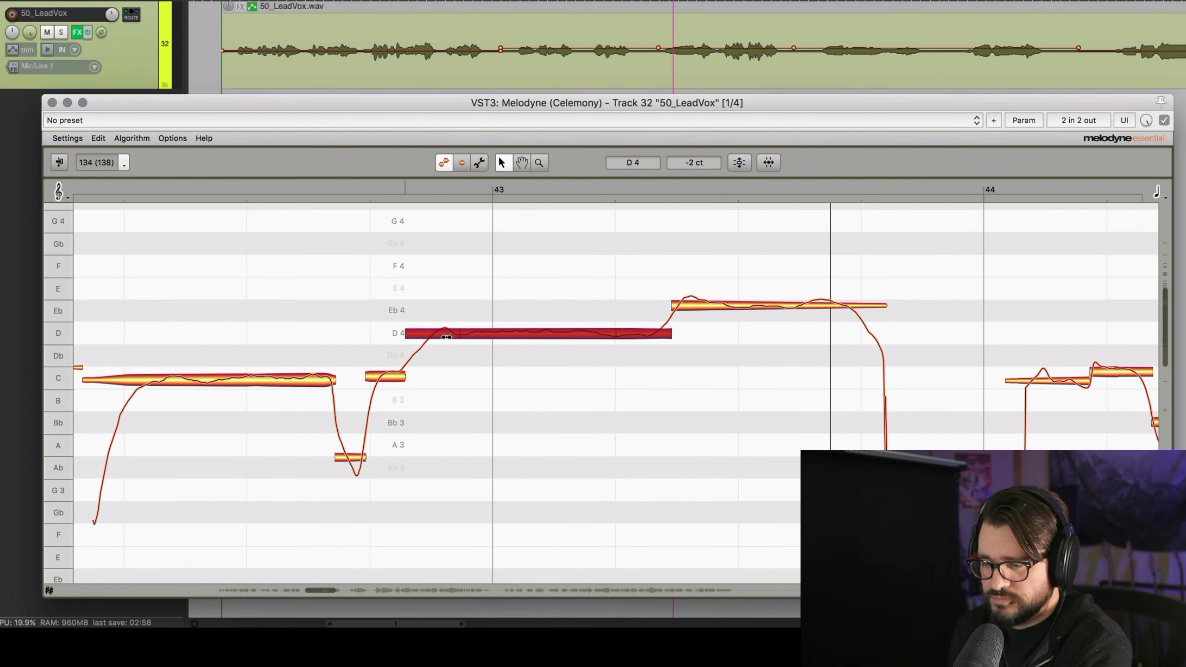
# Enlarge the notes around bar 43 with the Zoom tool and audition the D 4 and Eb 4 notes with the Main Tool.
pyautogui.rightClick(537, 385)
pyautogui.click(566, 386)
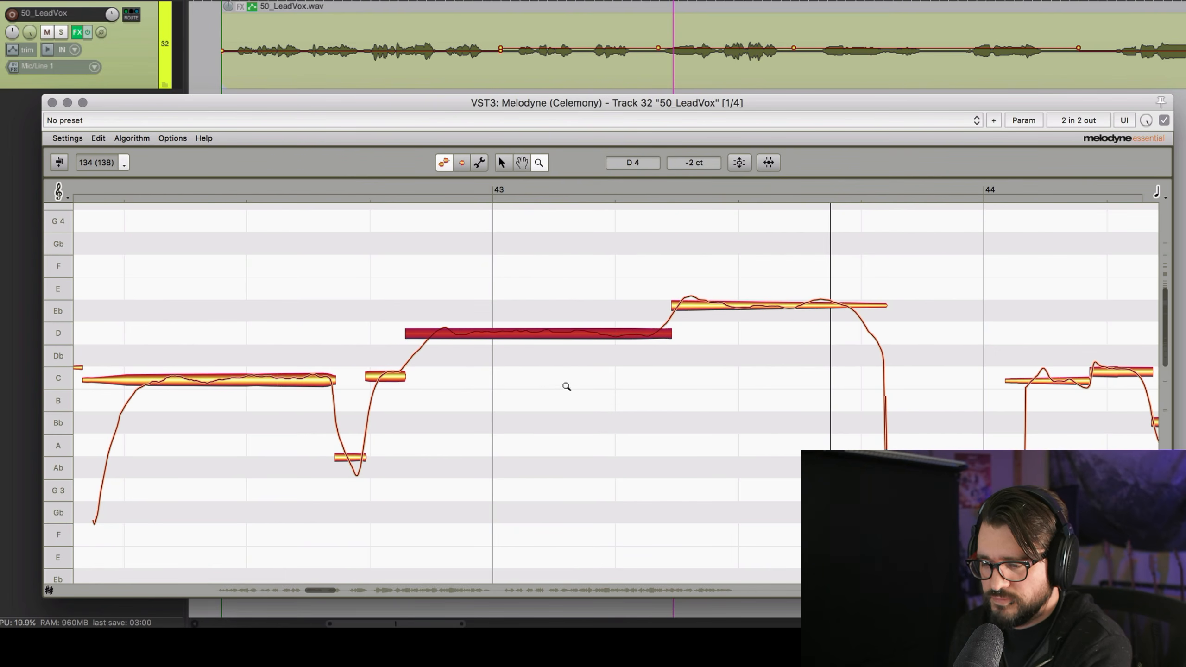
pyautogui.scroll(1, 564, 387)
pyautogui.moveTo(561, 387); pyautogui.dragTo(555, 477)
pyautogui.rightClick(521, 257)
pyautogui.click(488, 258)
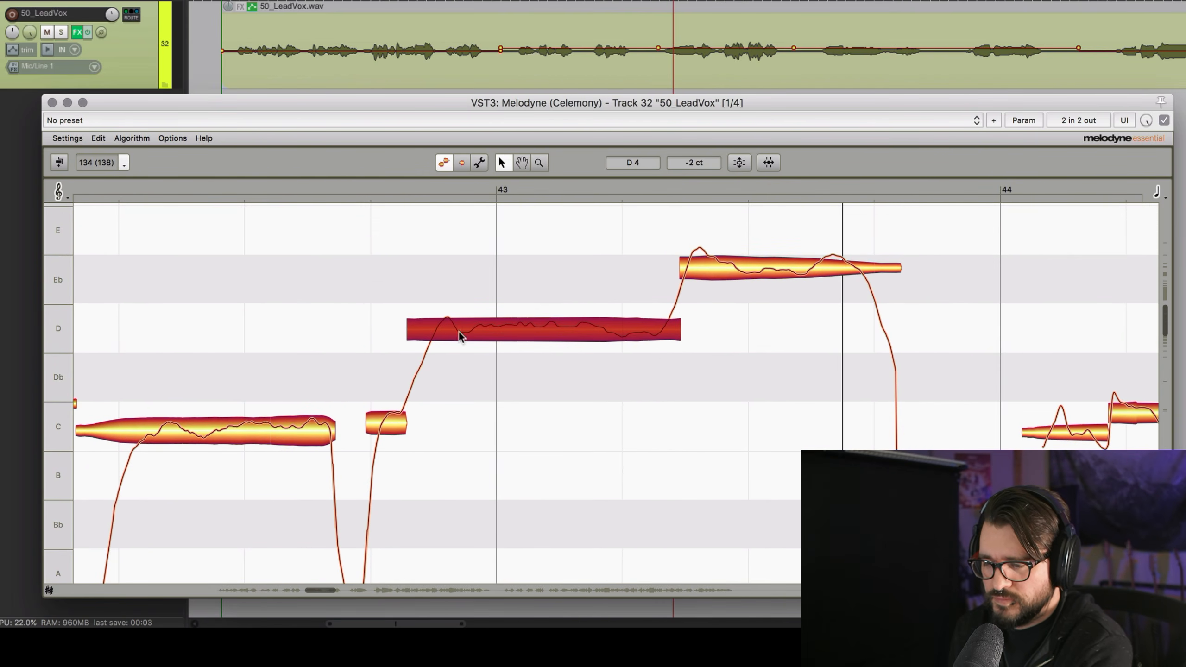
pyautogui.click(538, 272)
pyautogui.click(523, 328)
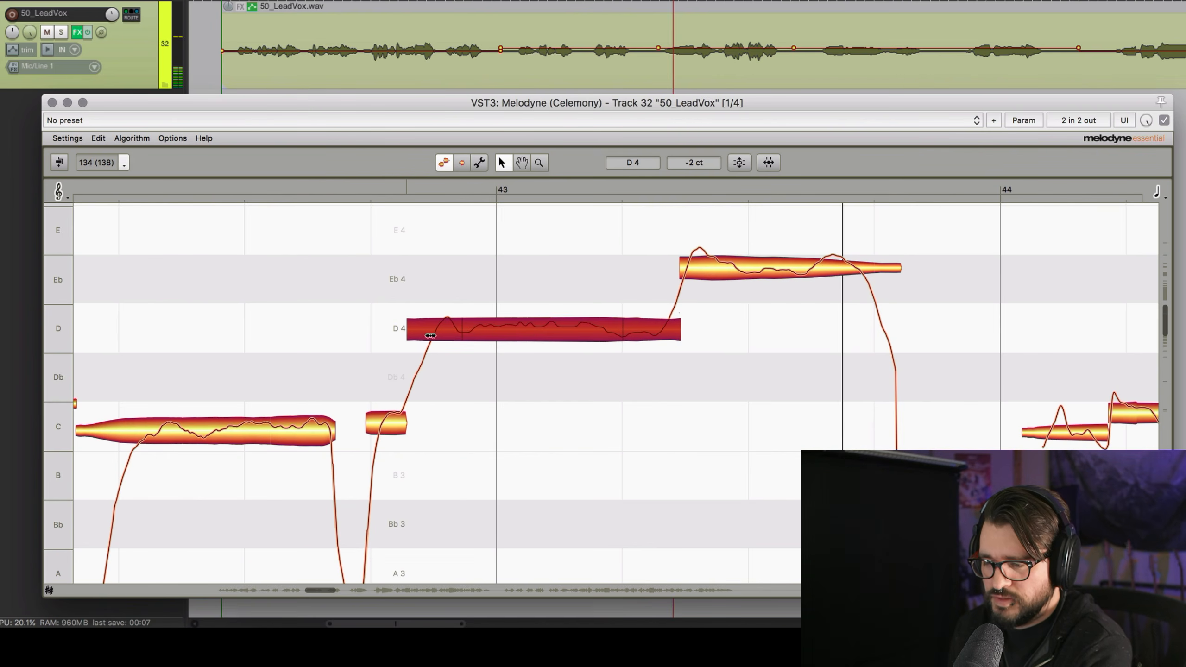
pyautogui.click(756, 273)
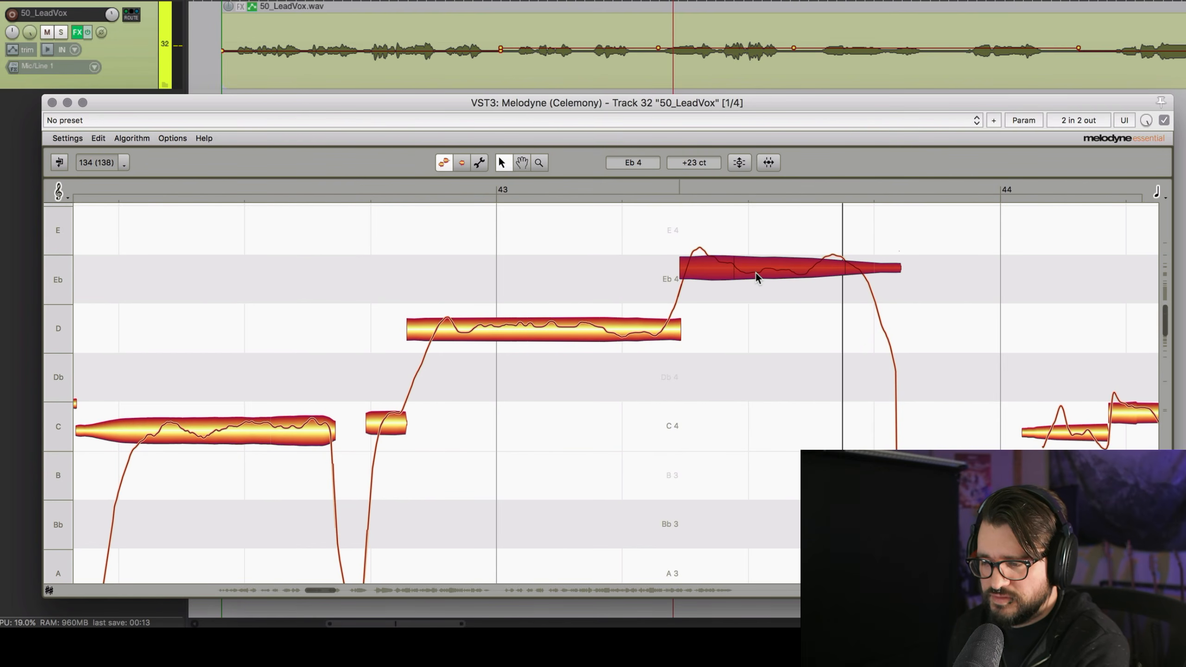
# Split the C 4 note between bars 46 and 47 at its early pitch dip, separating its lower beginning.
pyautogui.hscroll(5, 761, 309)
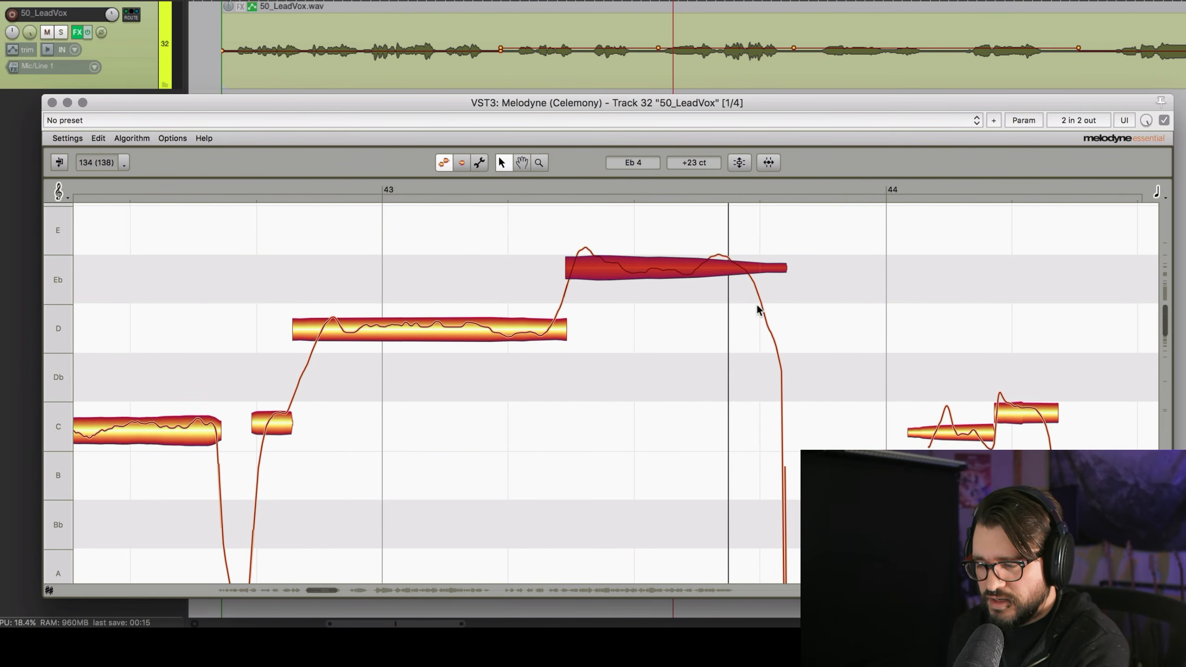
pyautogui.hscroll(15, 756, 307)
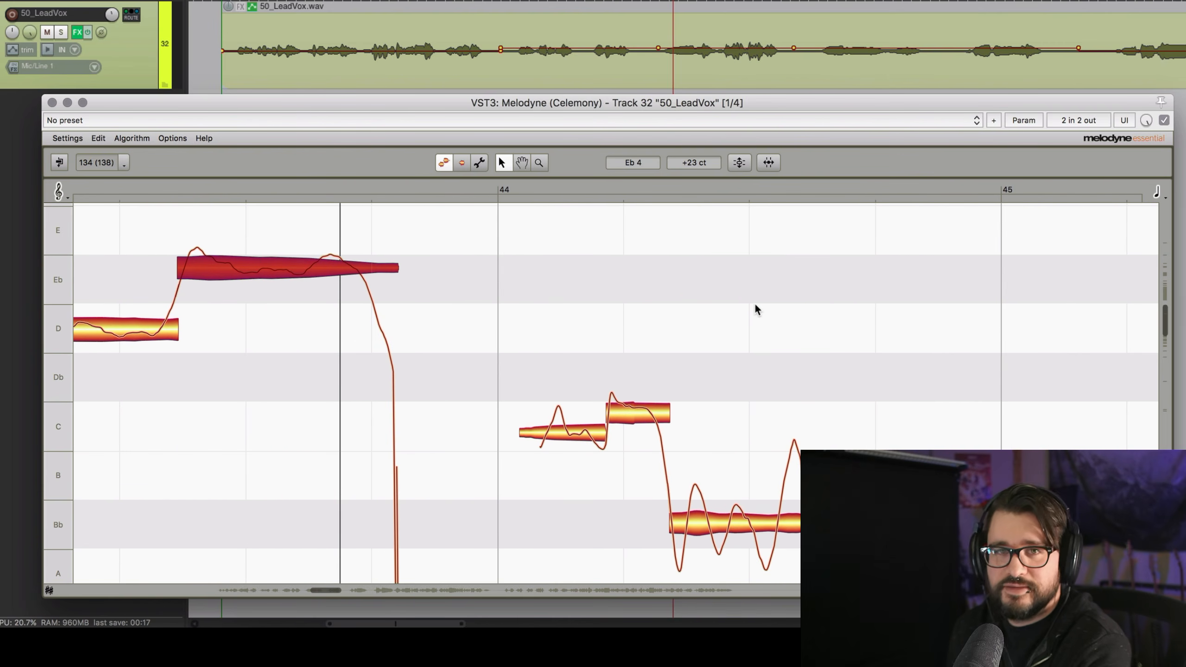
pyautogui.hscroll(3, 757, 303)
pyautogui.hscroll(-3, 757, 301)
pyautogui.scroll(-3, 757, 300)
pyautogui.rightClick(775, 283)
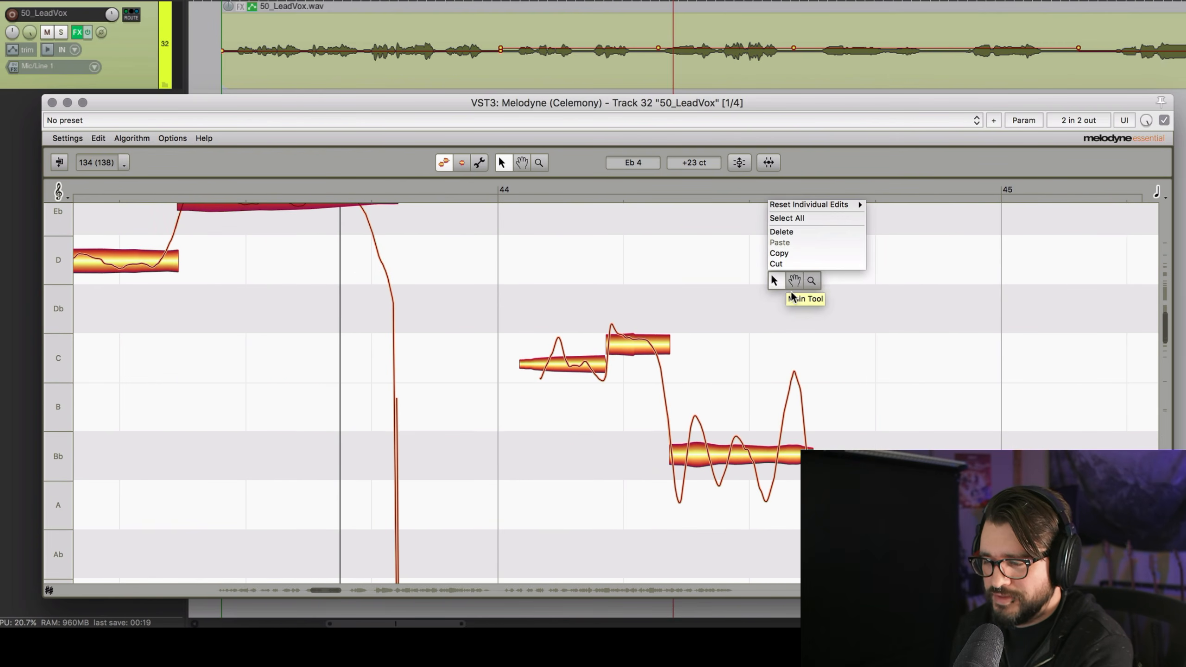
pyautogui.click(812, 281)
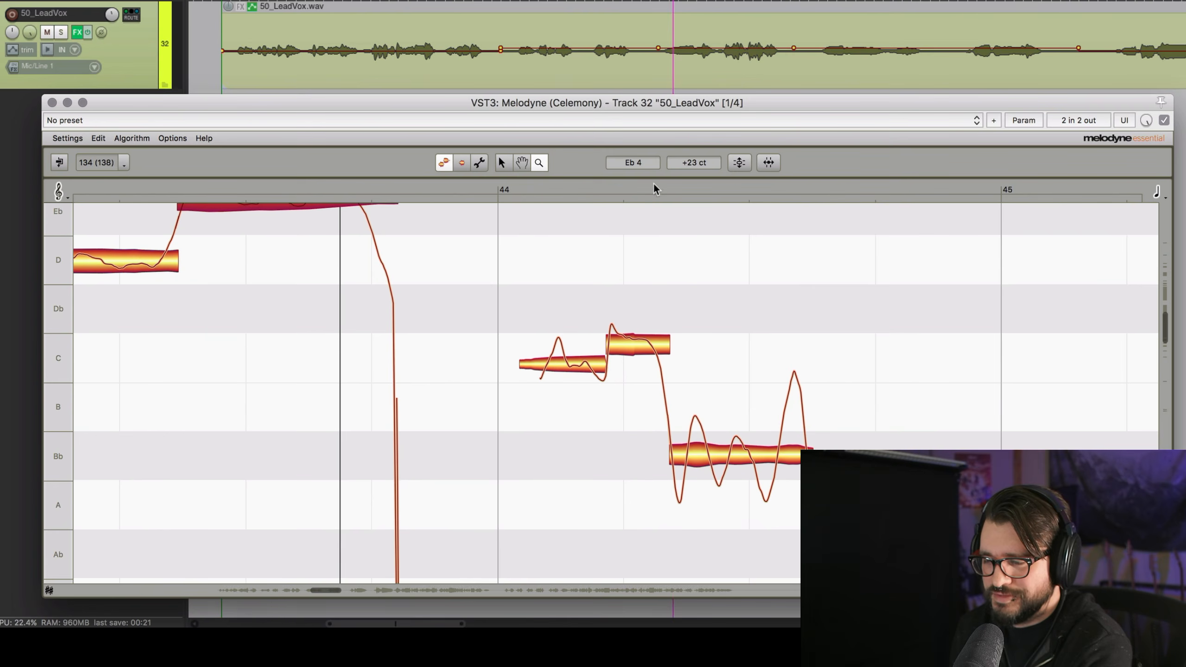
pyautogui.moveTo(654, 184)
pyautogui.mouseDown()
pyautogui.moveTo(653, 239)
pyautogui.moveTo(654, 176)
pyautogui.mouseUp()
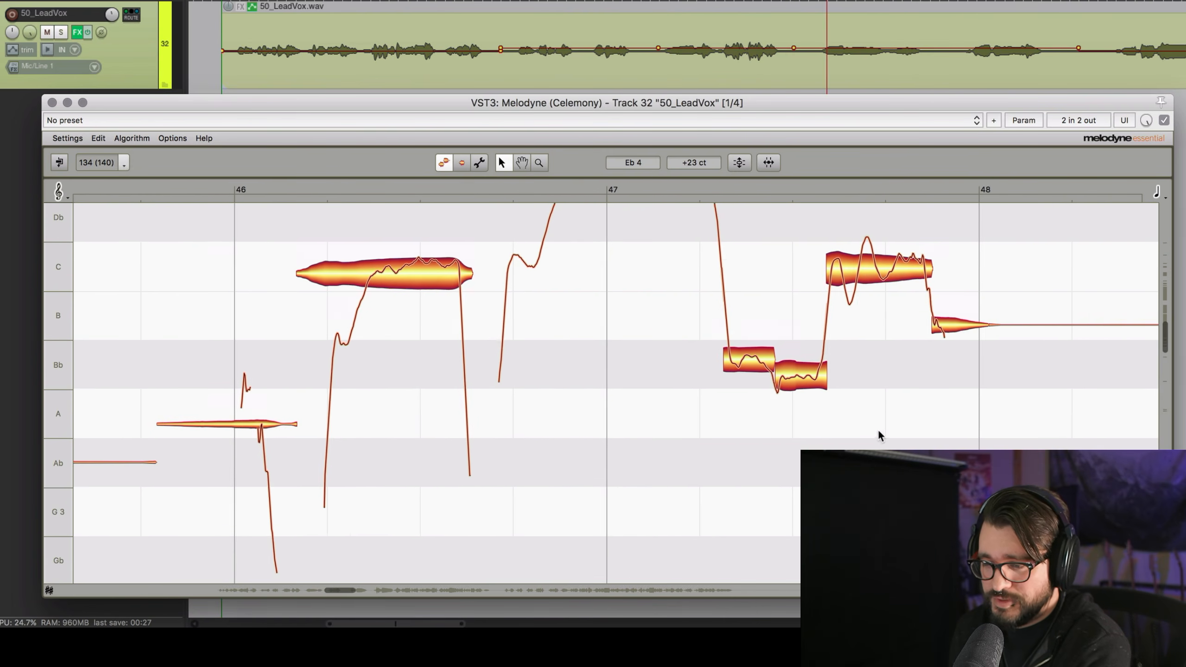
pyautogui.hscroll(-2, 878, 434)
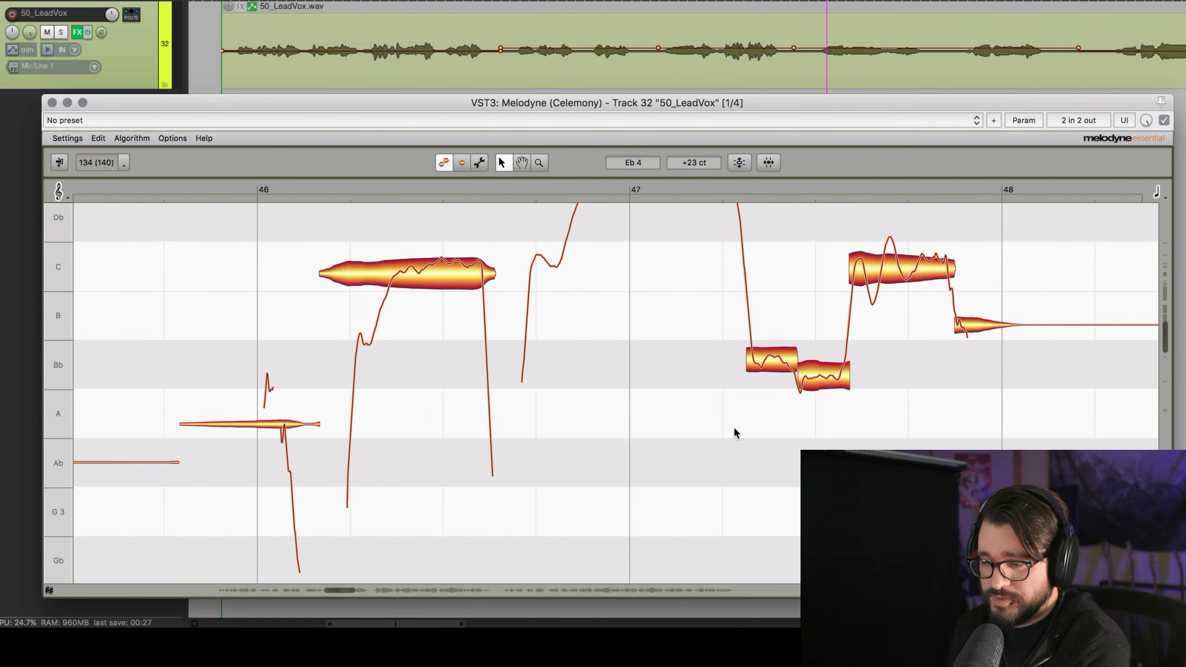
pyautogui.hscroll(-3, 735, 434)
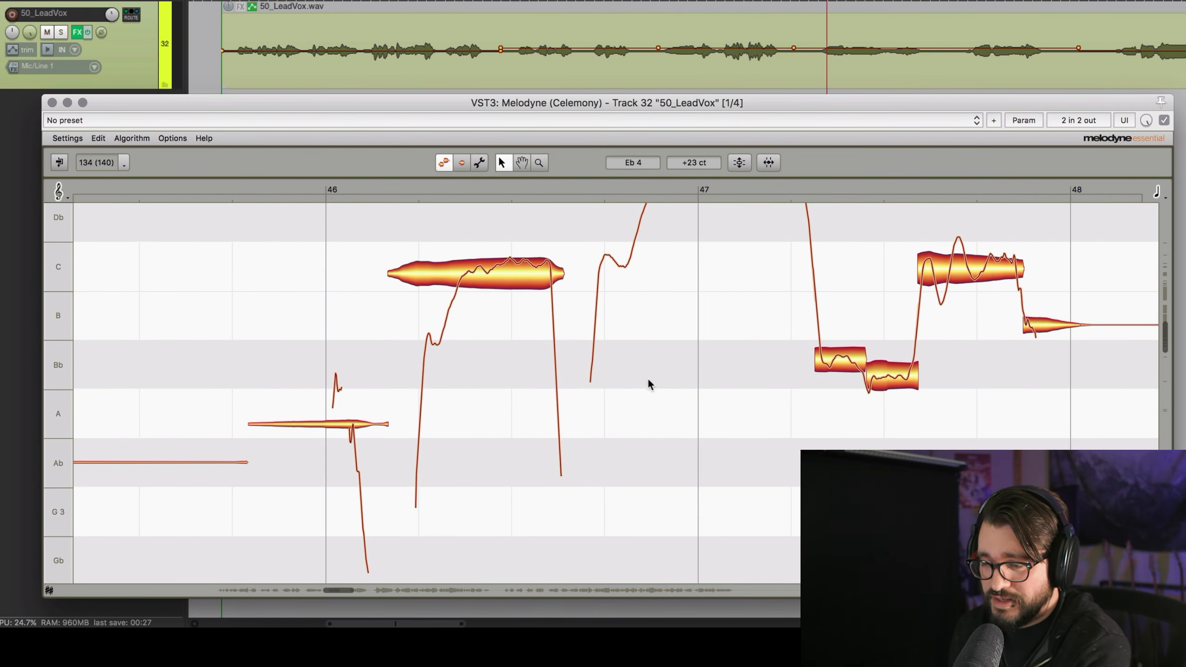
pyautogui.click(437, 255)
pyautogui.moveTo(435, 255); pyautogui.dragTo(435, 329)
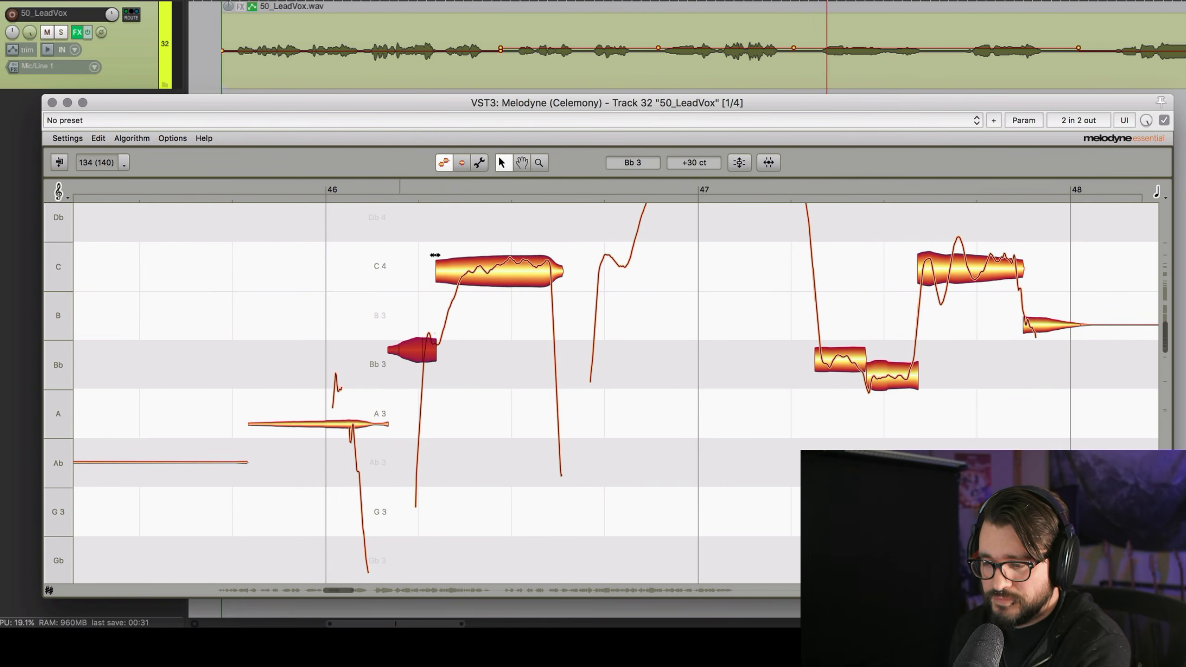
# Split the long D 4 note around bar 47 where its pitch curve finishes rising to the sustained tone.
pyautogui.hscroll(5, 604, 387)
pyautogui.scroll(5, 602, 387)
pyautogui.scroll(-4, 603, 393)
pyautogui.hscroll(-5, 603, 392)
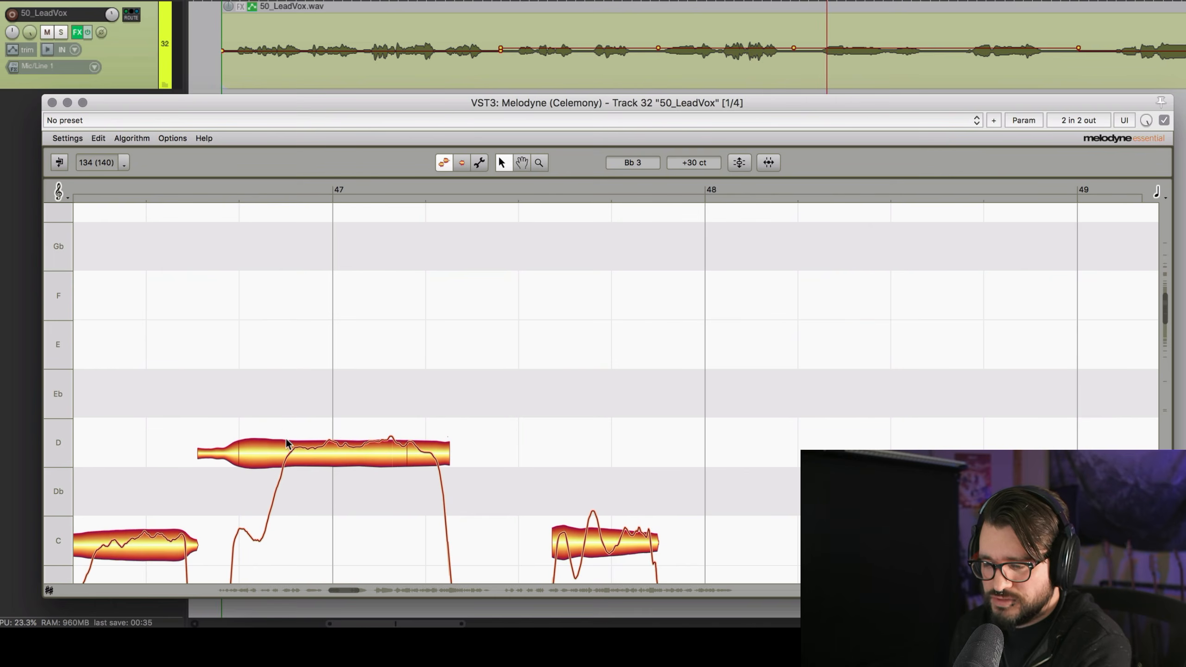
pyautogui.doubleClick(287, 433)
# Audition the long Eb 4 note between bars 51 and 52 near its beginning and end.
pyautogui.hscroll(20, 603, 472)
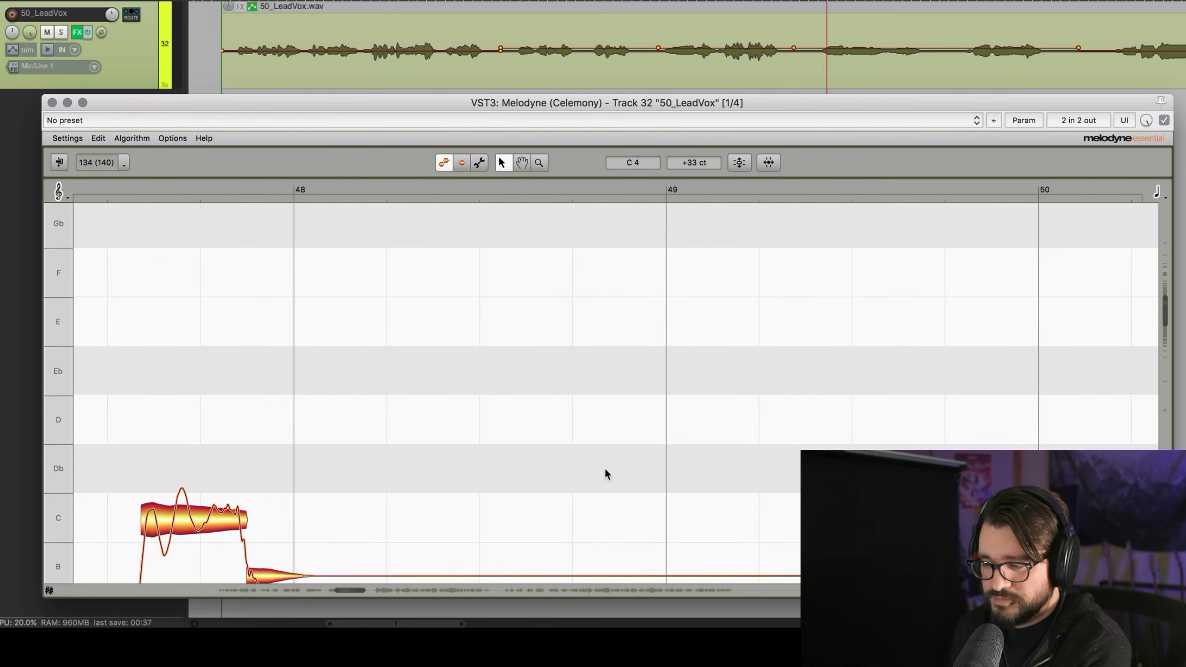
pyautogui.scroll(-6, 607, 448)
pyautogui.scroll(-3, 605, 440)
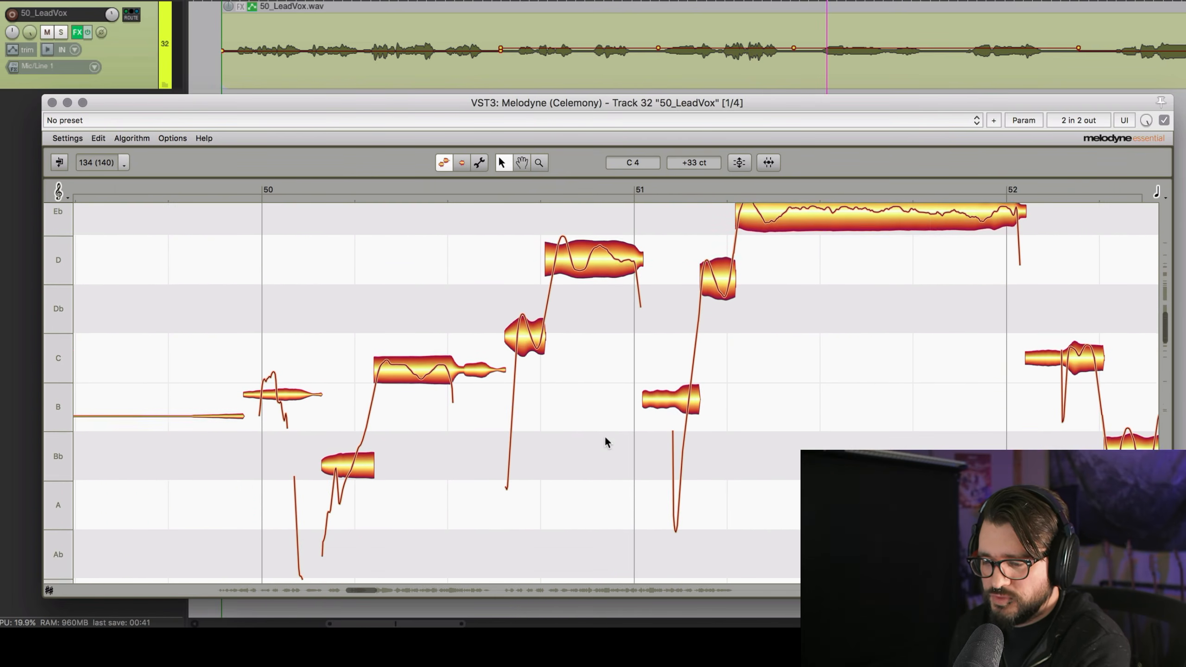
pyautogui.hscroll(15, 579, 464)
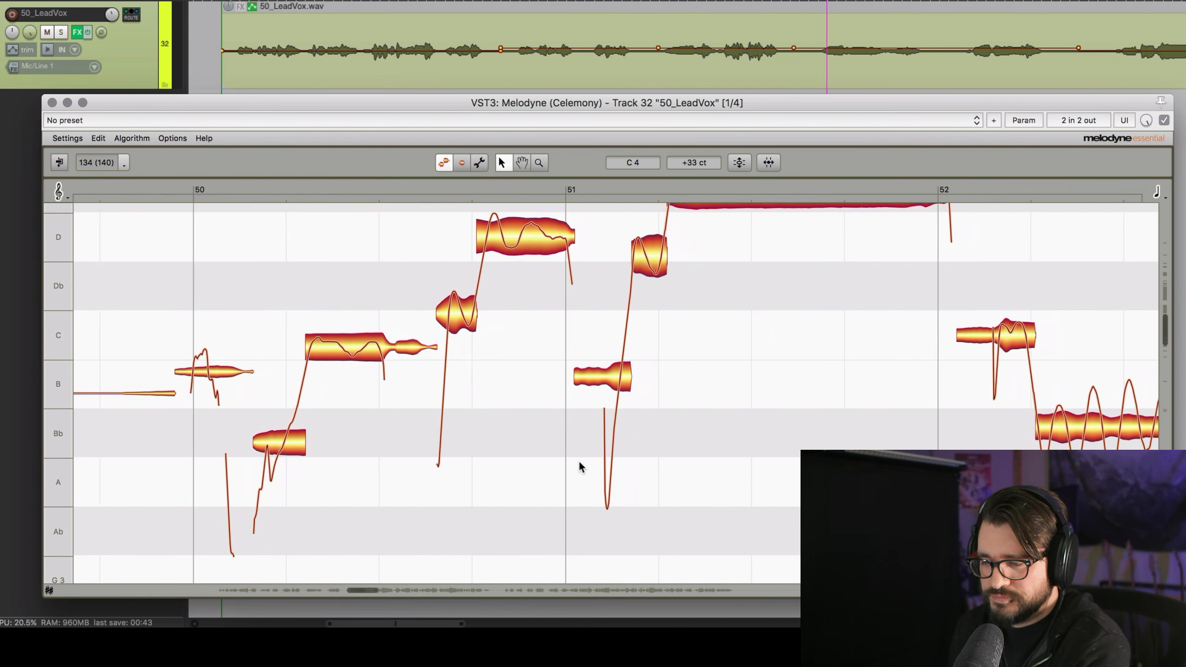
pyautogui.scroll(4, 579, 464)
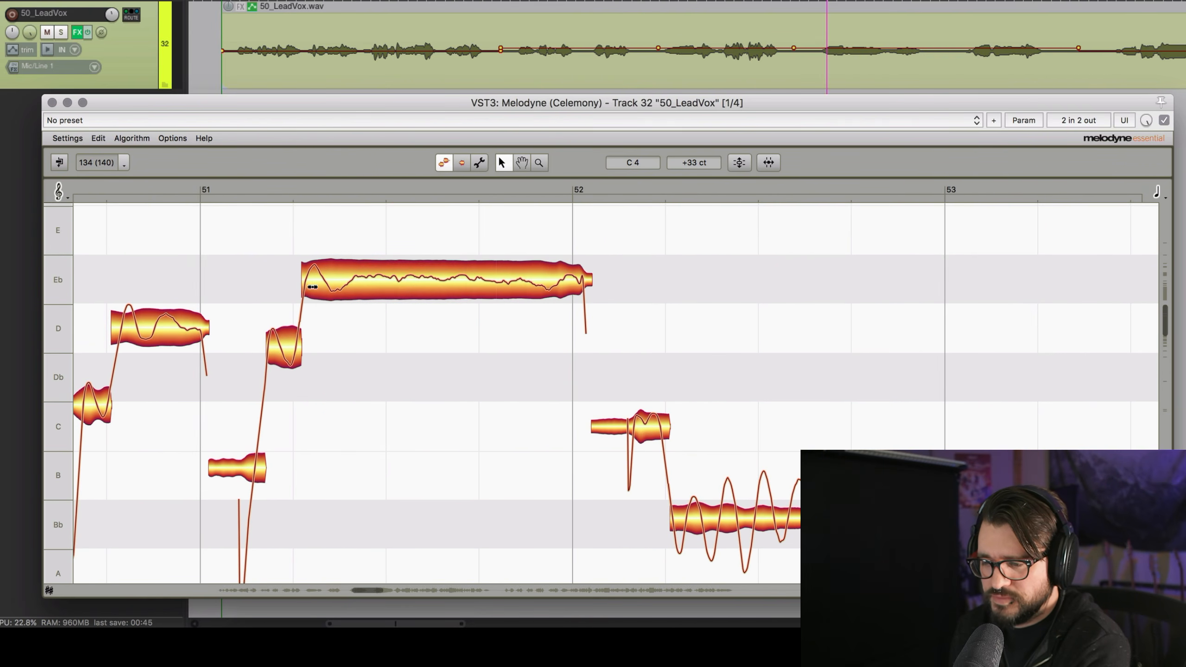
pyautogui.click(398, 270)
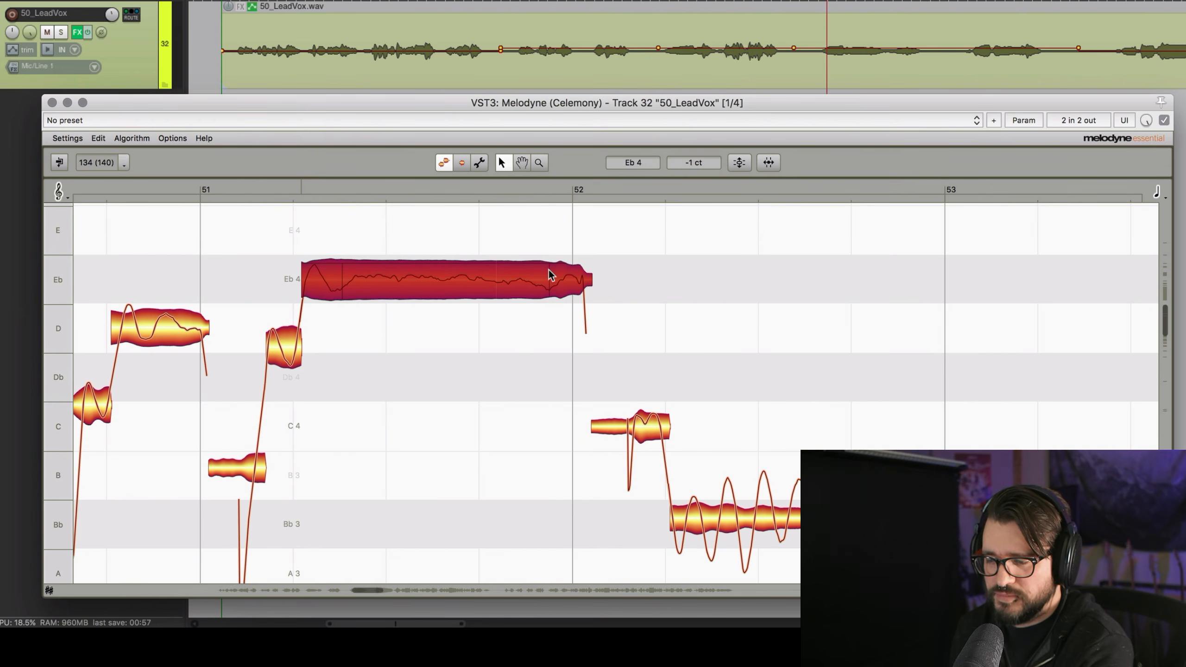
pyautogui.click(353, 268)
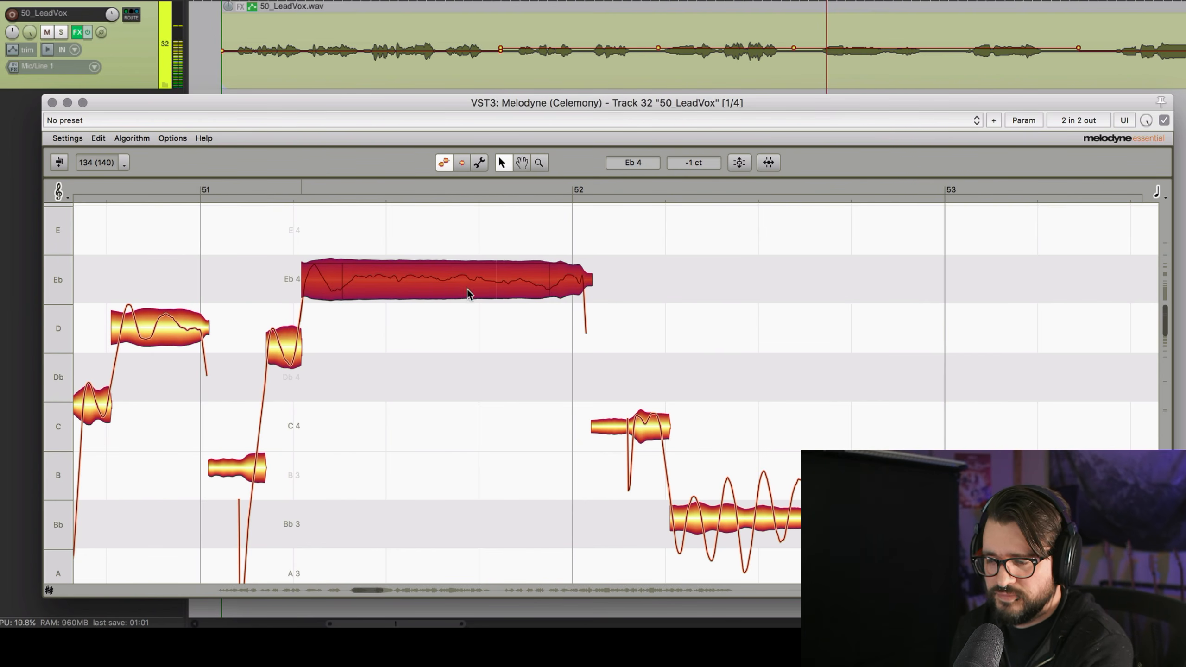
# Audition the short C 4 note just after bar 52.
pyautogui.scroll(-5, 523, 379)
pyautogui.hscroll(5, 514, 359)
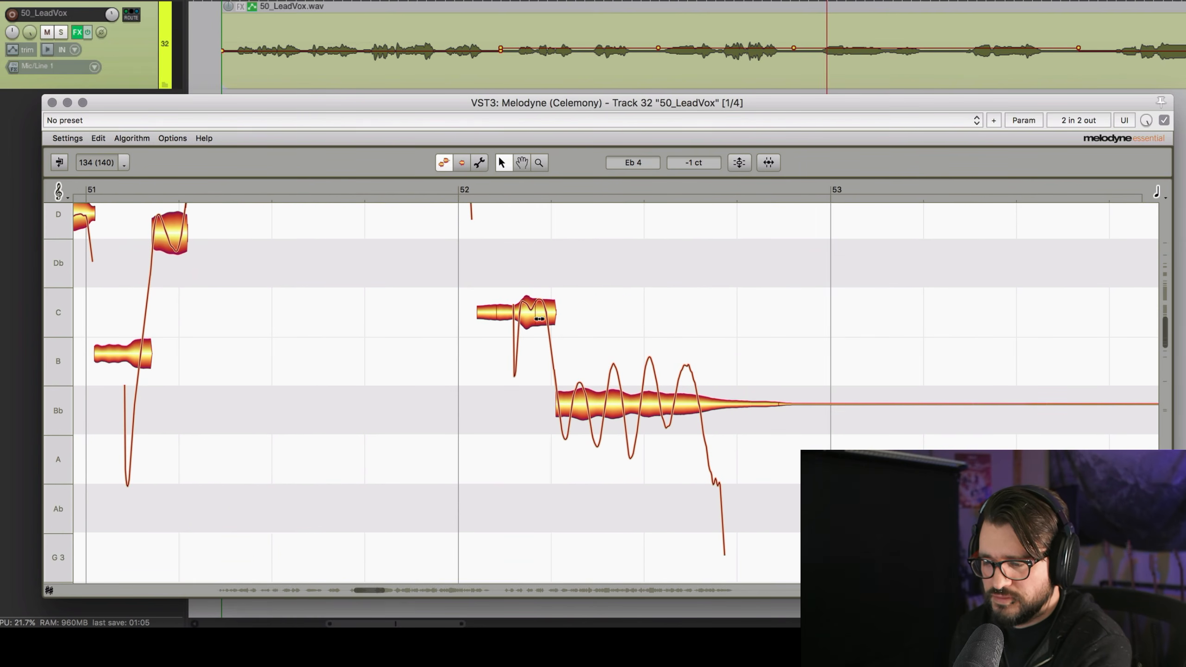
pyautogui.click(532, 320)
pyautogui.click(527, 320)
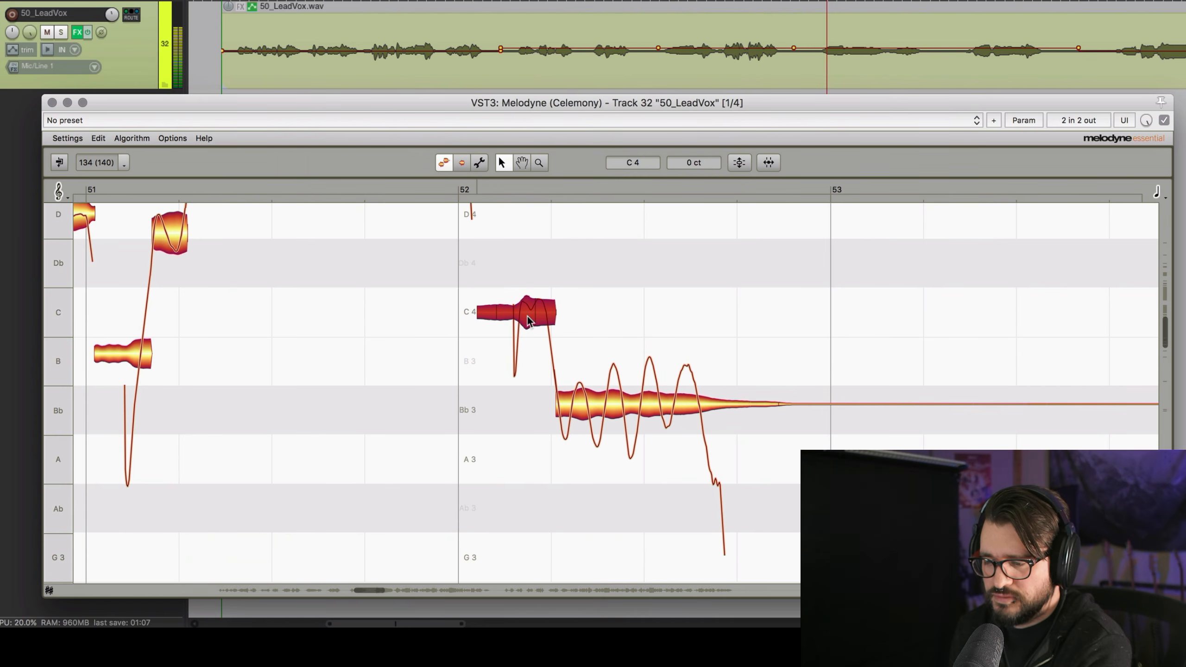
# Split the C 4 note just after bar 52 at its pitch dip, separating its lower beginning.
pyautogui.doubleClick(515, 291)
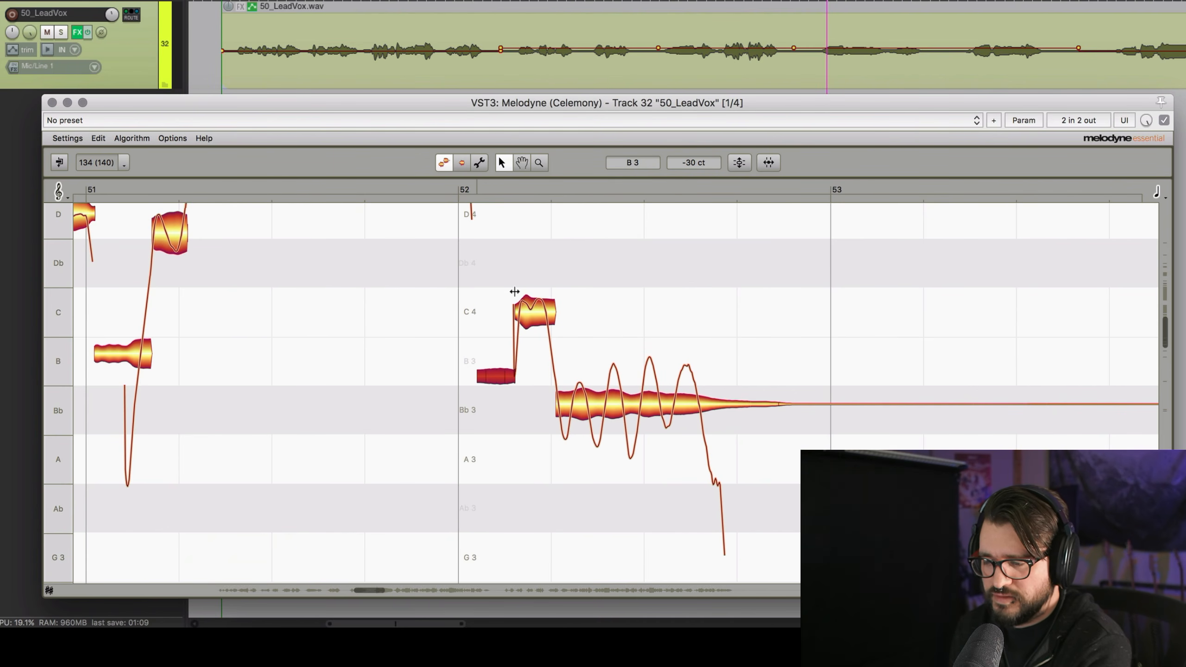
pyautogui.click(479, 415)
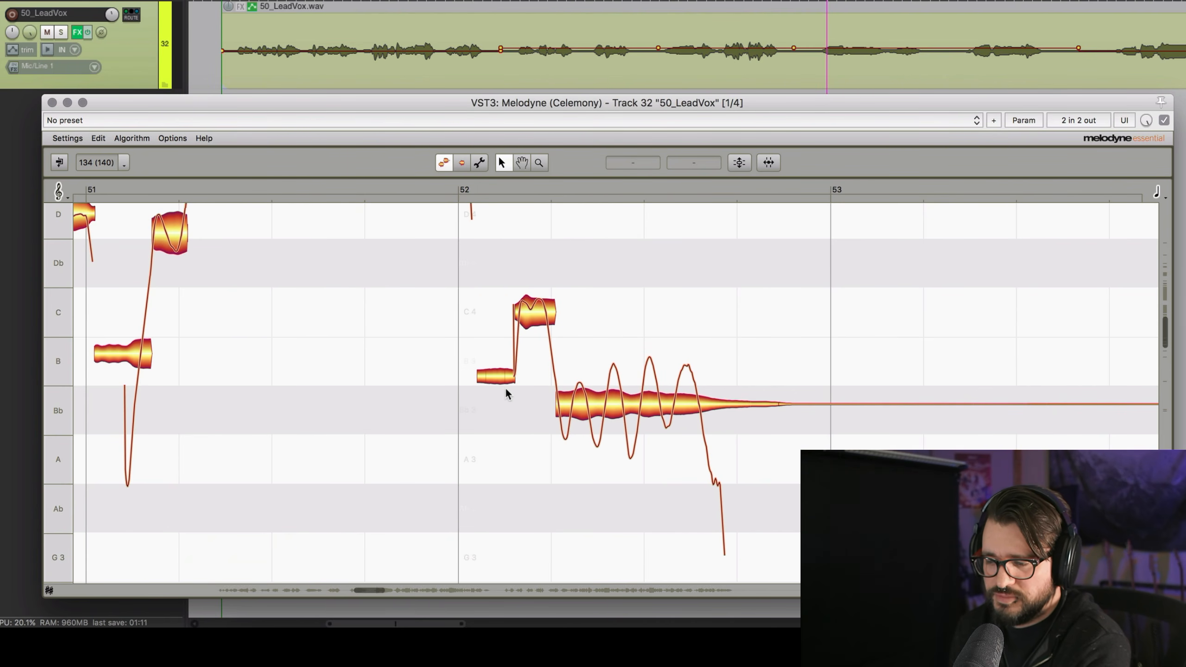
# Audition the A 4 note between bars 54 and 55 and split it where its pitch curve rises, separating its low beginning.
pyautogui.hscroll(5, 514, 395)
pyautogui.hscroll(20, 515, 393)
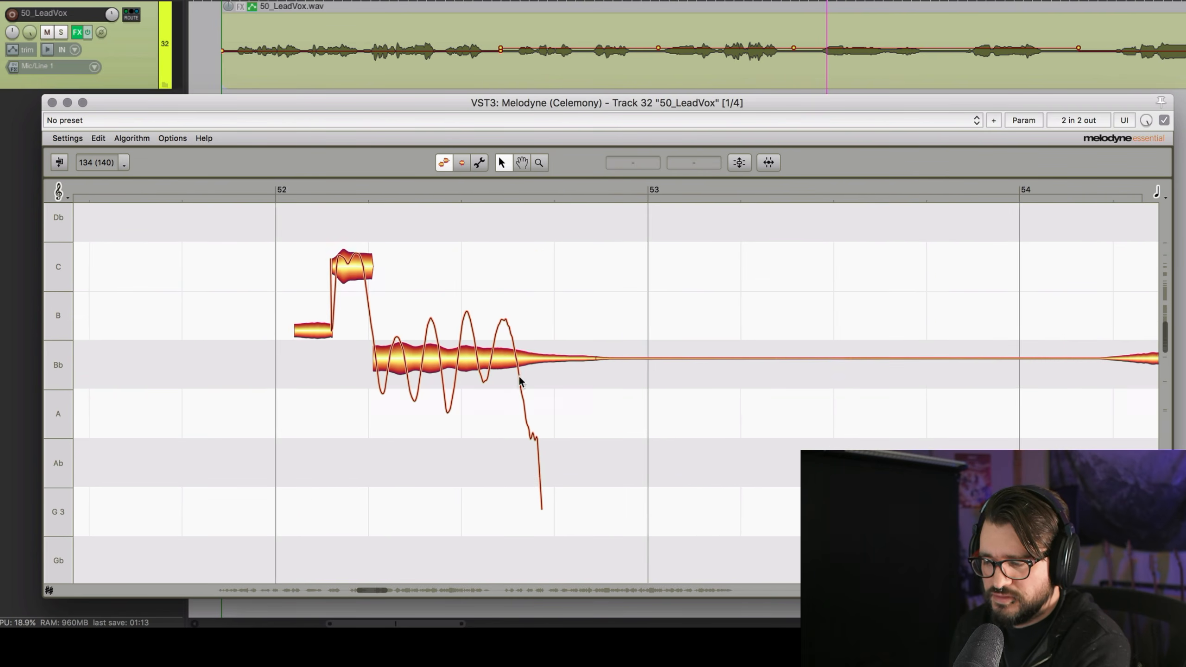
pyautogui.scroll(12, 521, 370)
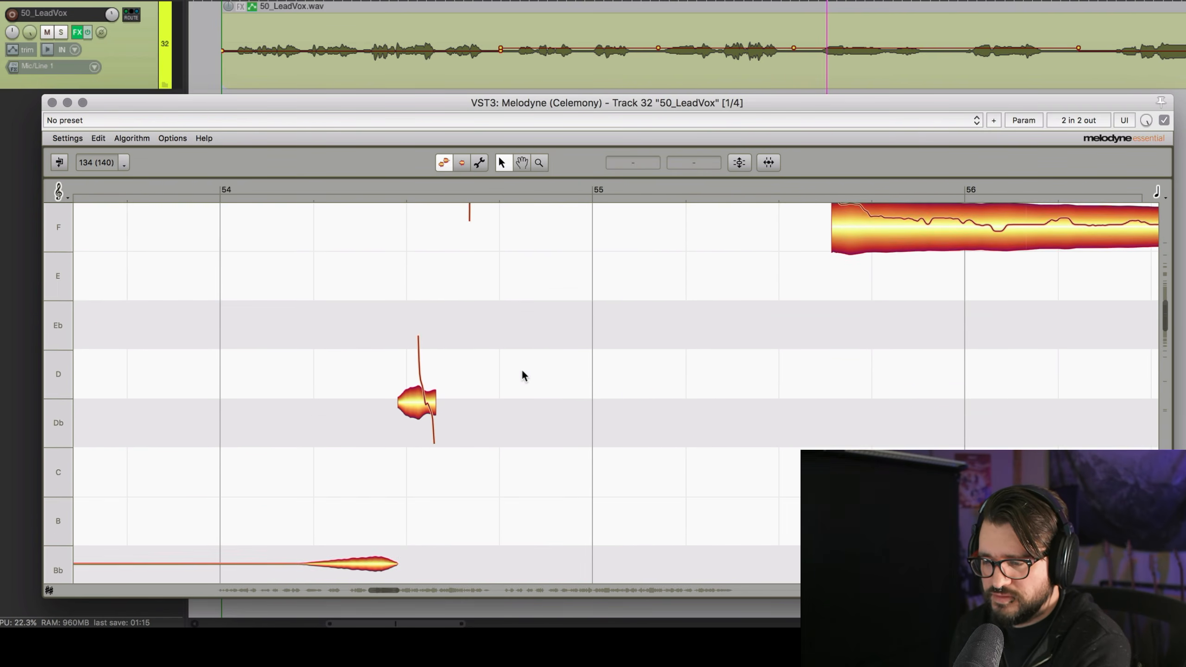
pyautogui.scroll(-1, 521, 369)
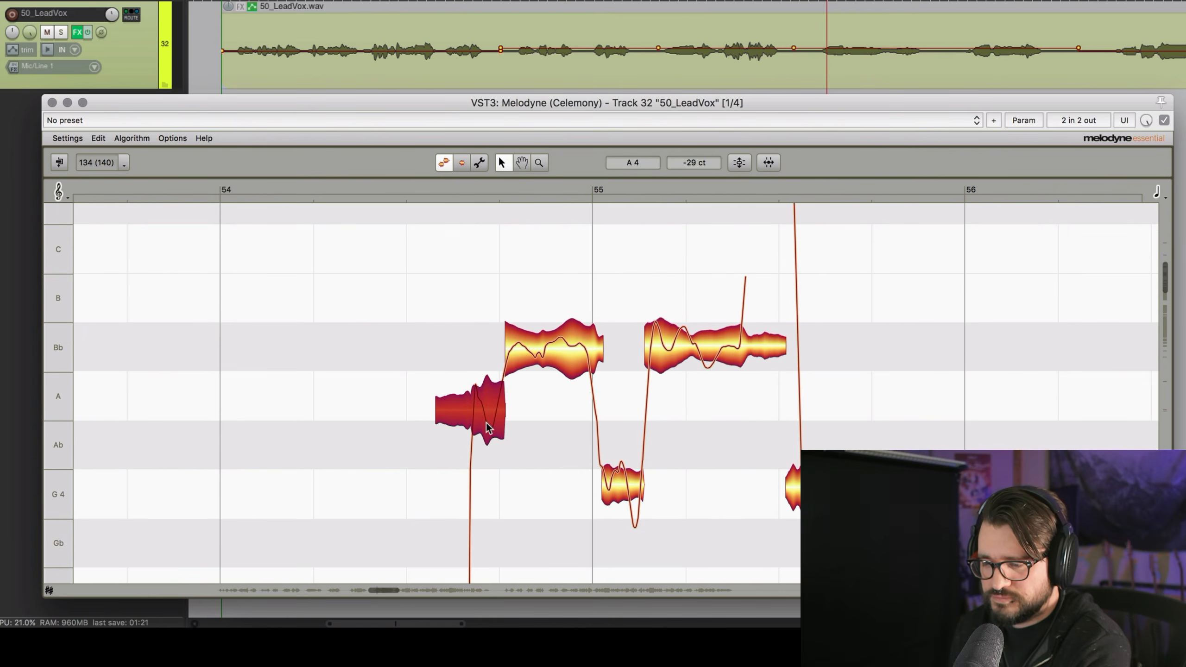
pyautogui.click(486, 422)
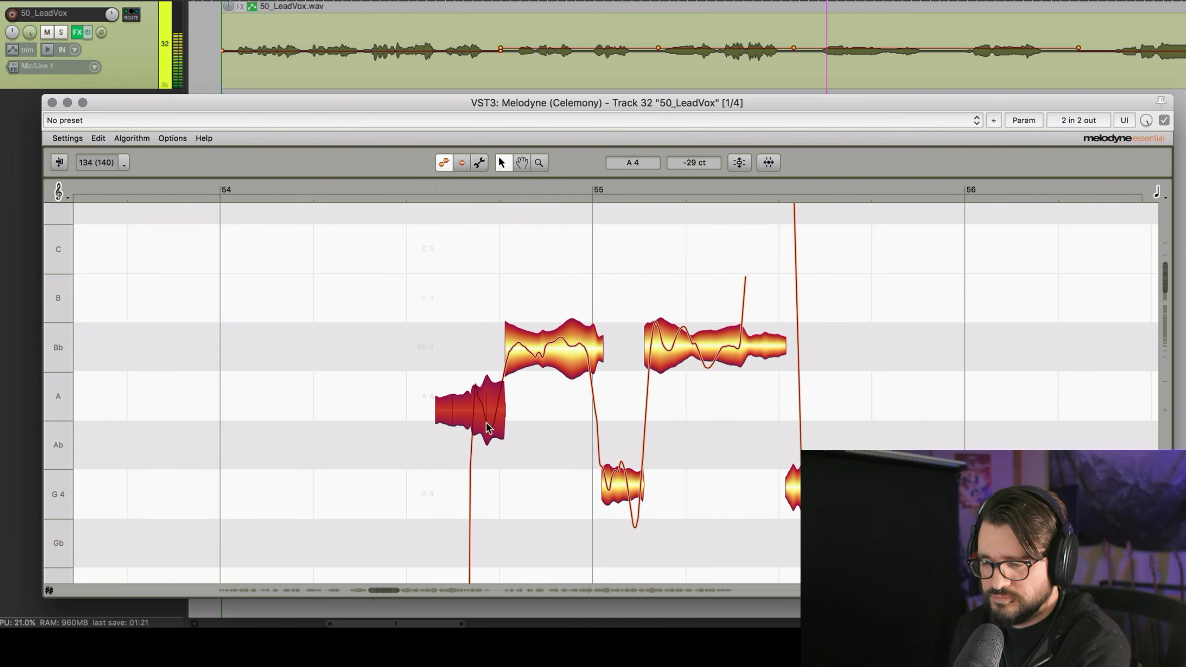
pyautogui.doubleClick(469, 387)
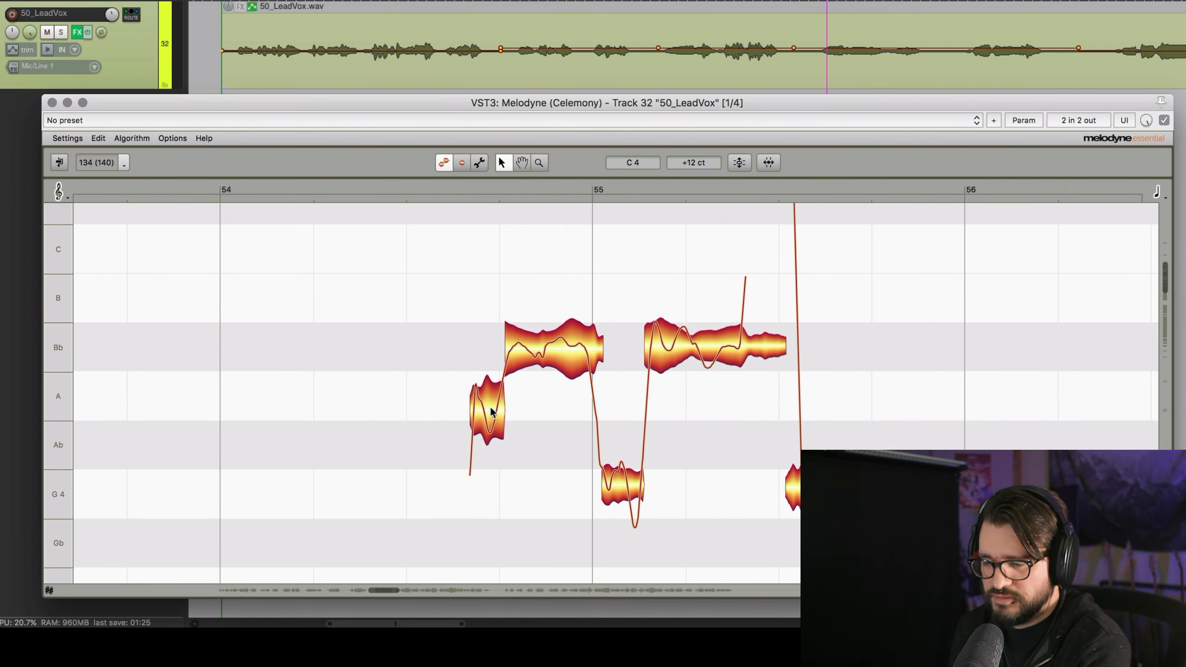
# Audition the remaining A 4 note before bar 55 and the two Bb 4 notes that follow it.
pyautogui.click(489, 407)
pyautogui.click(570, 367)
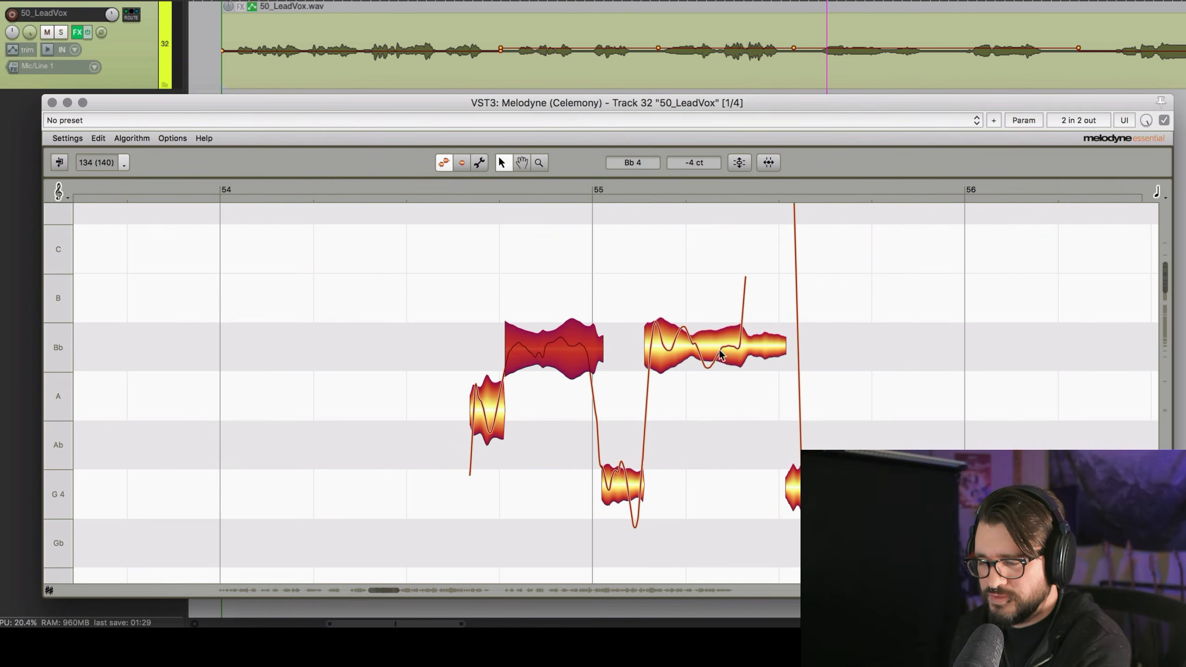
pyautogui.click(693, 333)
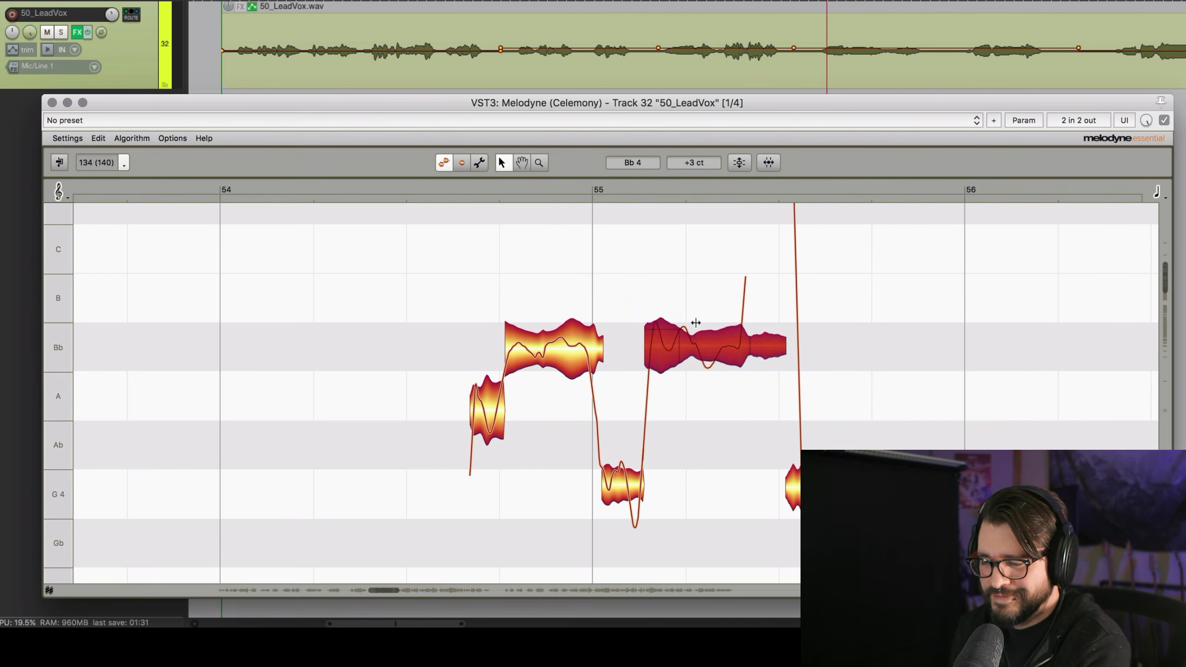
pyautogui.click(658, 370)
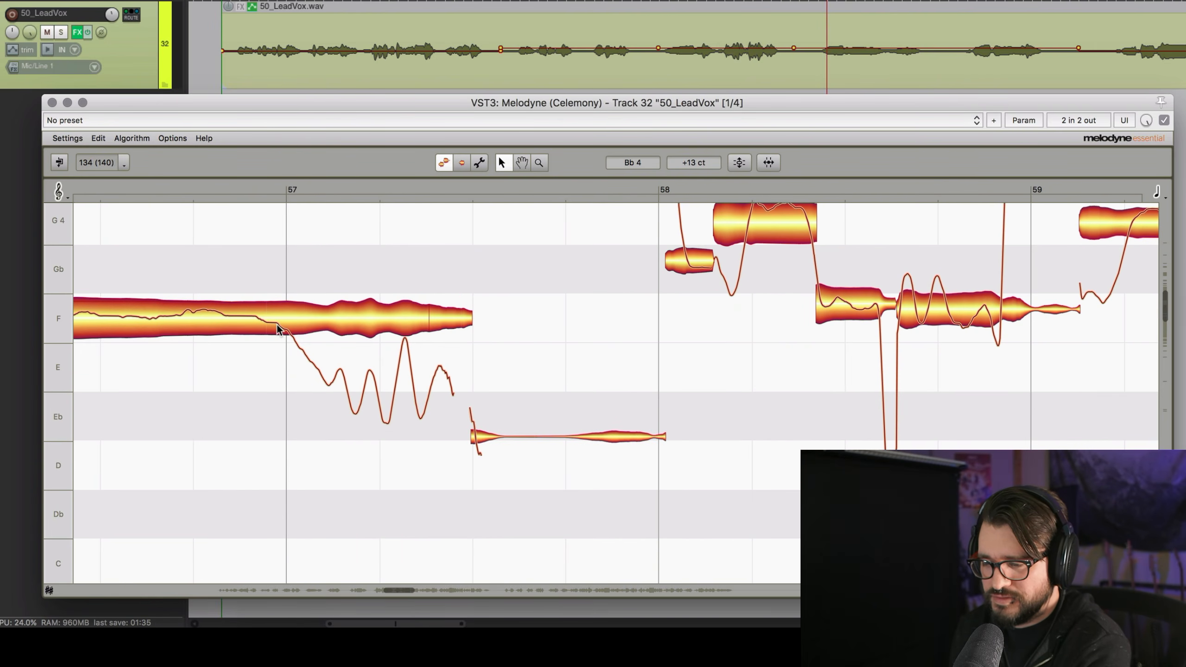
# Audition the long F 4 note from before bar 56 to its wavering end after bar 57.
pyautogui.hscroll(-5, 527, 332)
pyautogui.click(424, 327)
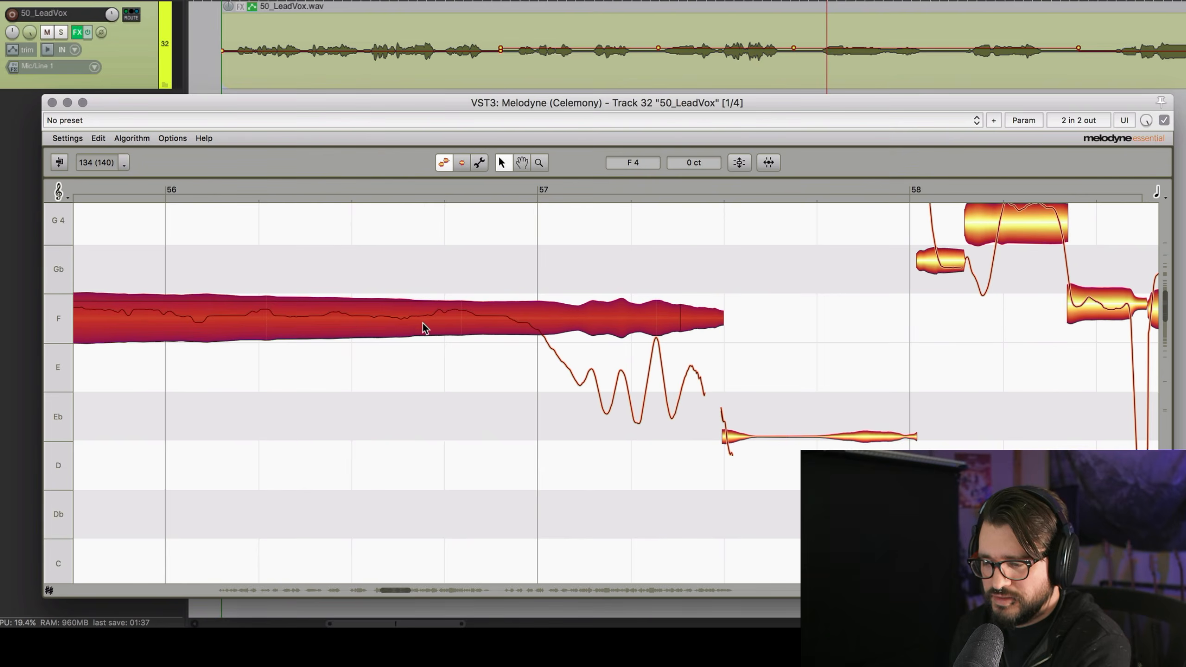
pyautogui.hscroll(-6, 466, 336)
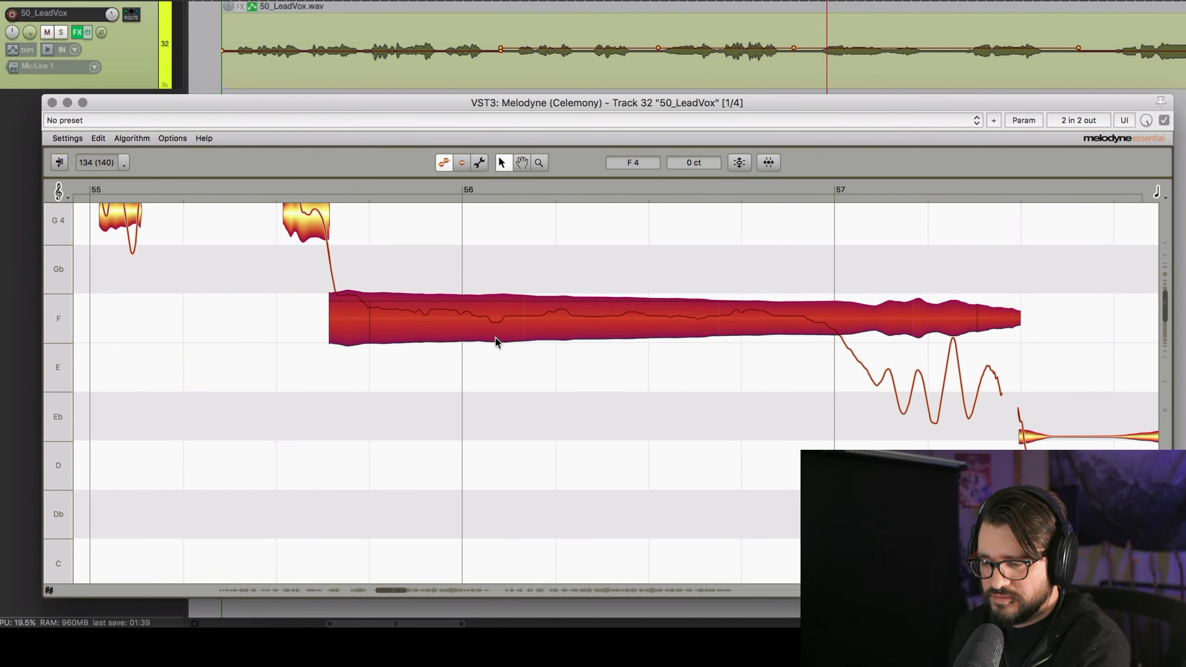
pyautogui.click(954, 331)
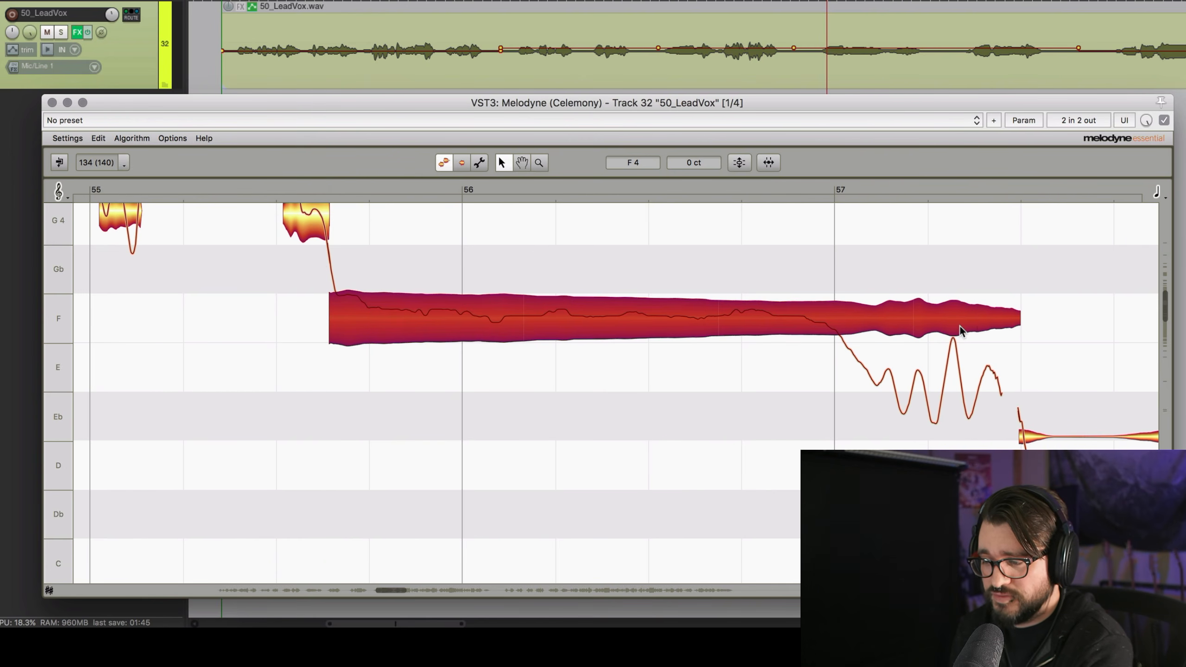
pyautogui.press('space')
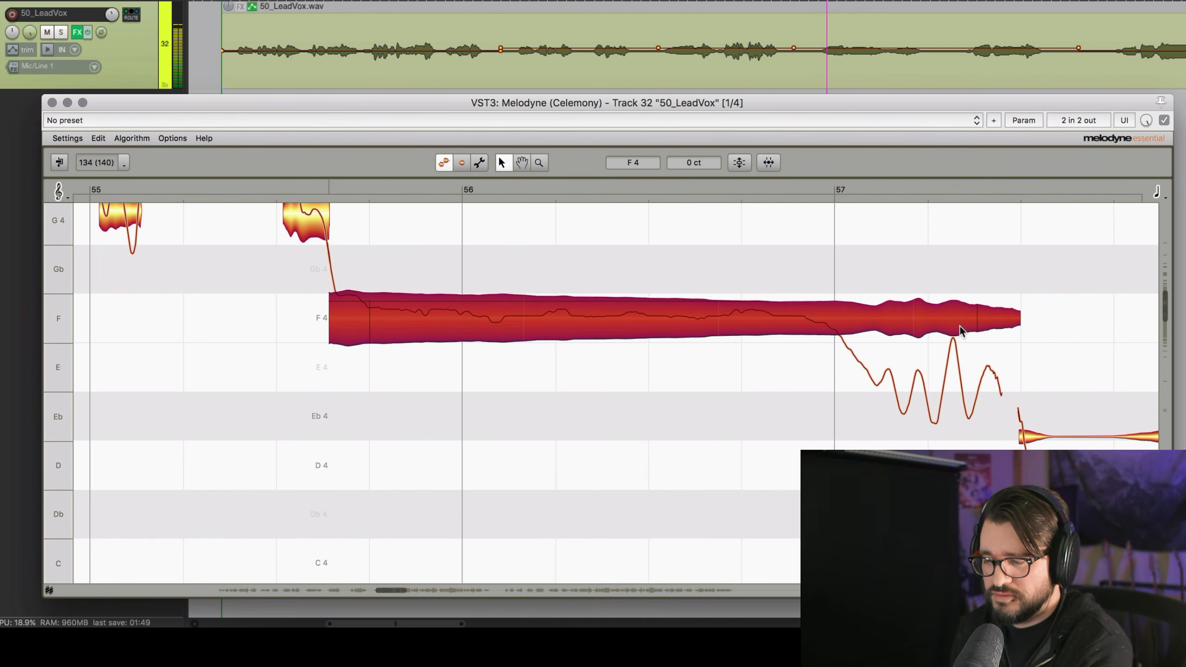
pyautogui.press('space')
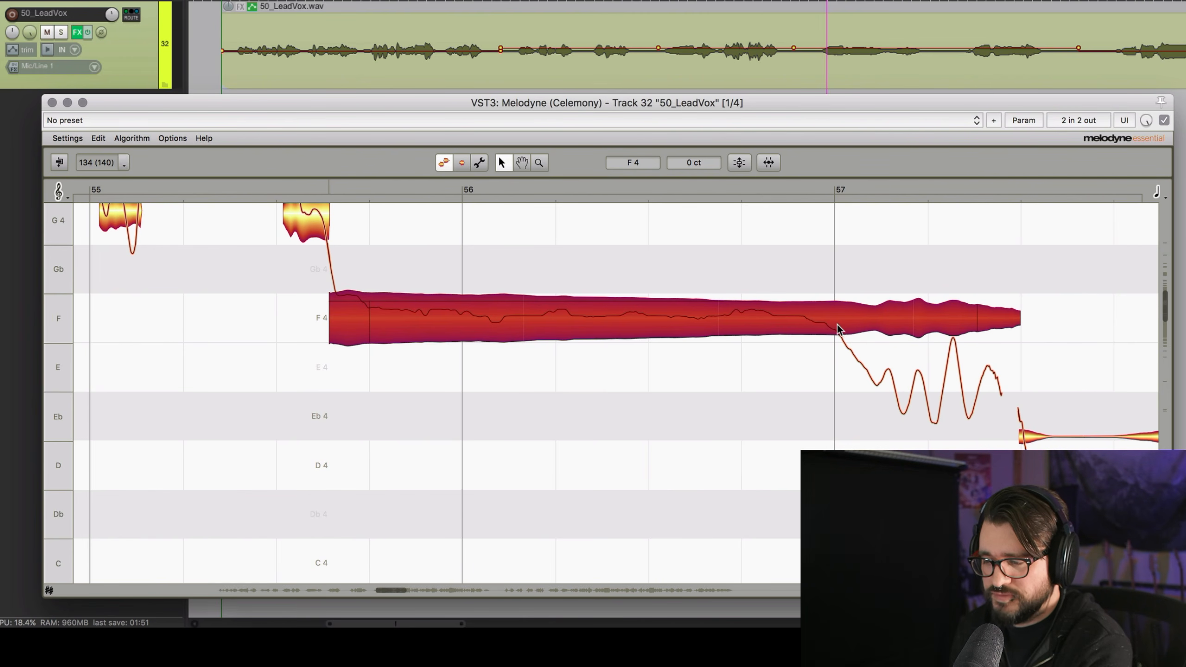
# Split the long F 4 note at bar 57 where its pitch starts falling, and separate the falling slide from the vibrato ending.
pyautogui.doubleClick(861, 386)
pyautogui.click(775, 405)
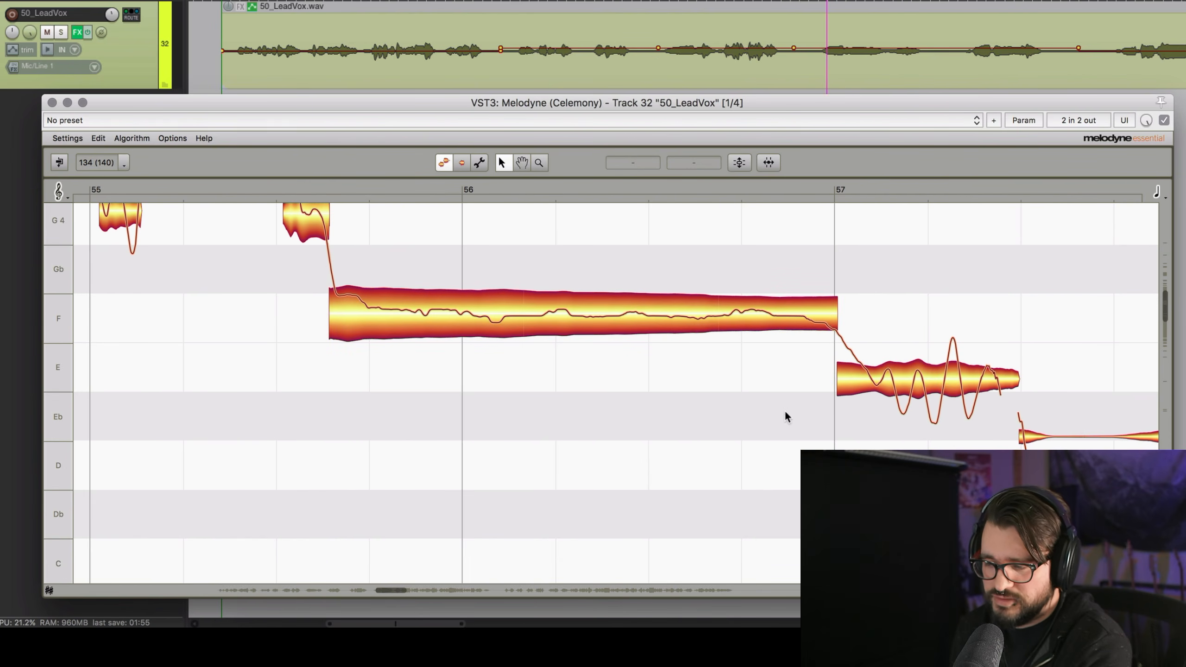
pyautogui.doubleClick(877, 358)
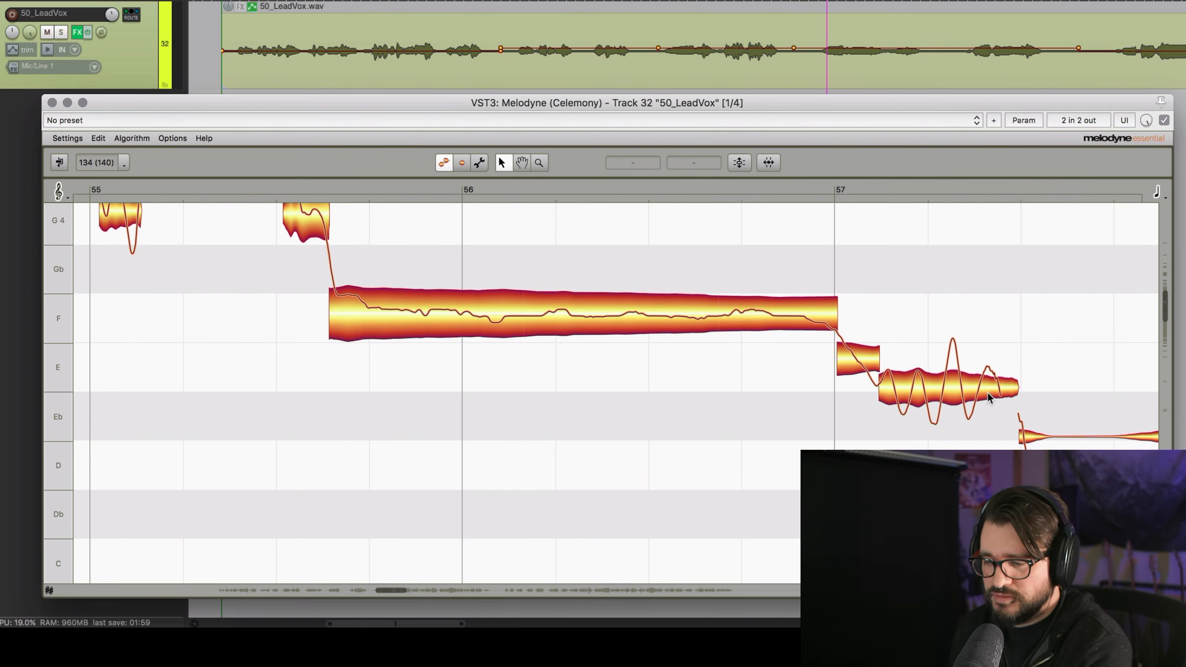
# Audition the vibrato note after bar 57 and the thin note that follows it.
pyautogui.hscroll(10, 674, 413)
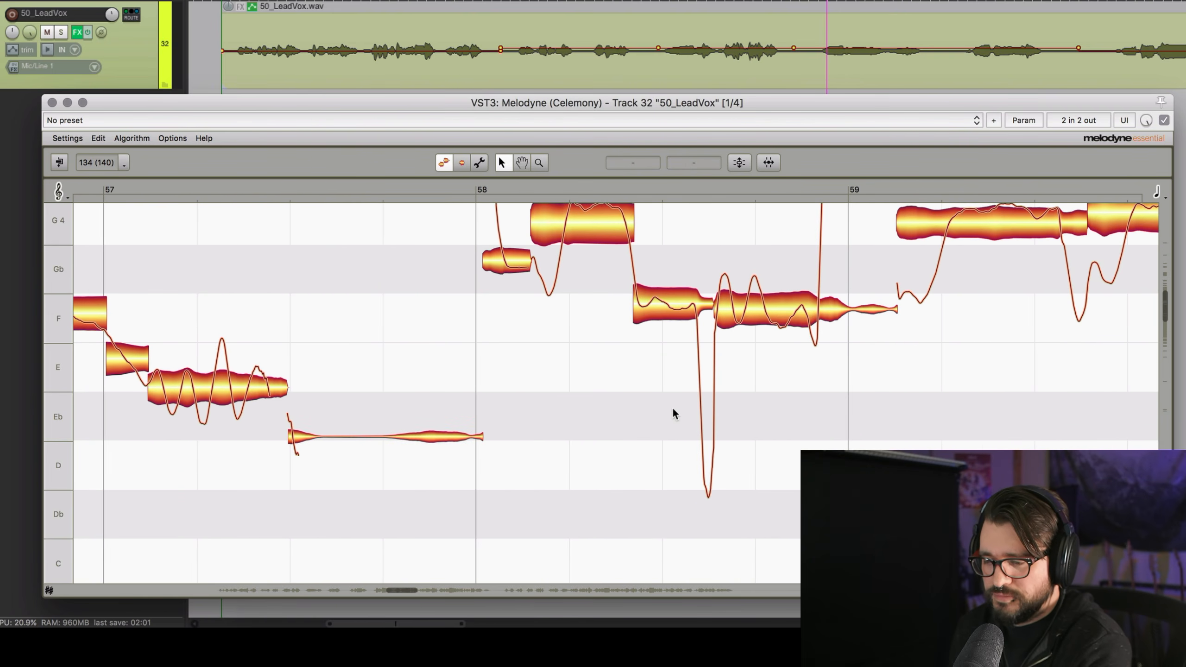
pyautogui.click(238, 399)
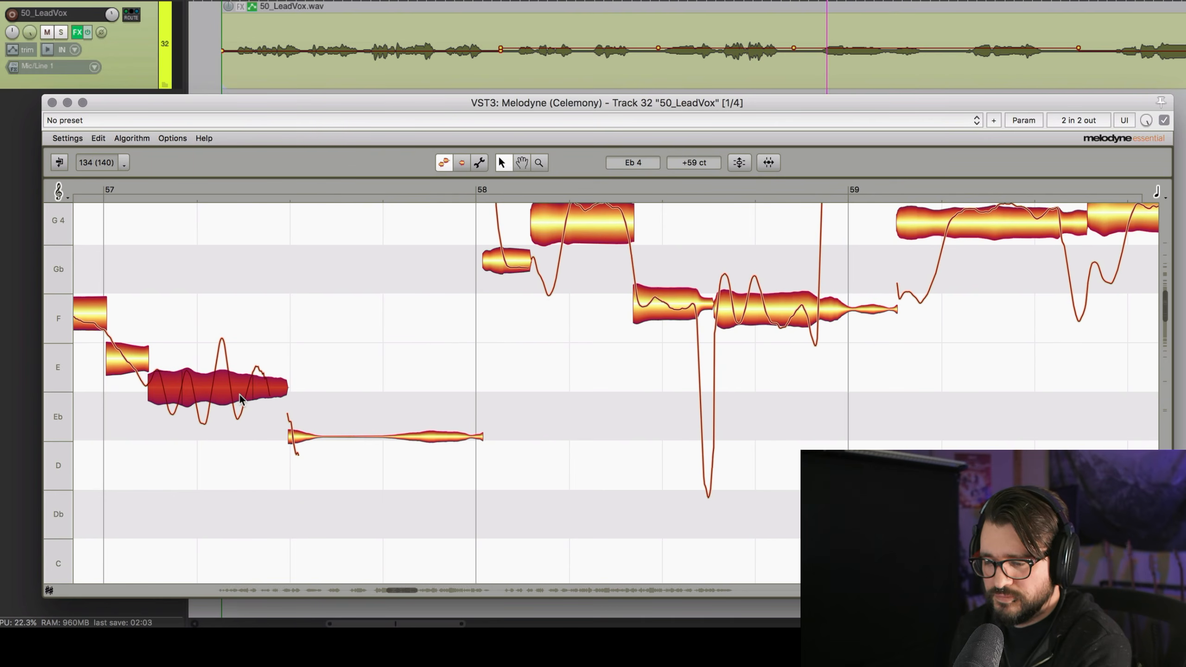
pyautogui.click(295, 436)
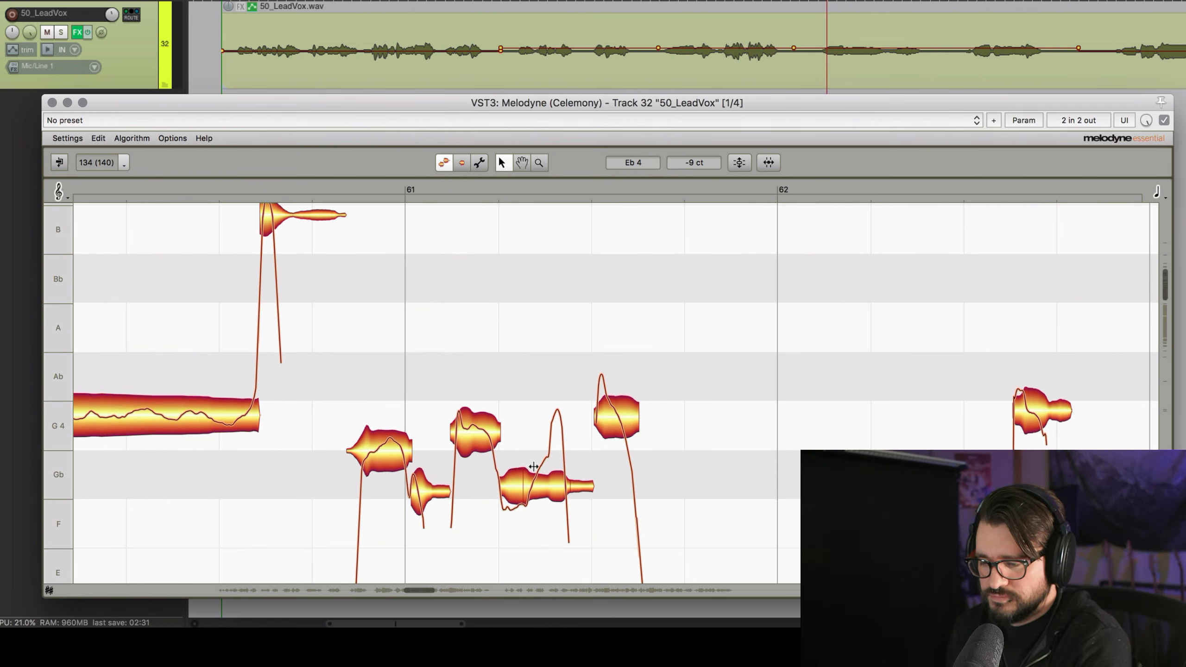
# Examine the vocal's notes between bars 40 and 44 around the playhead.
pyautogui.press('space')
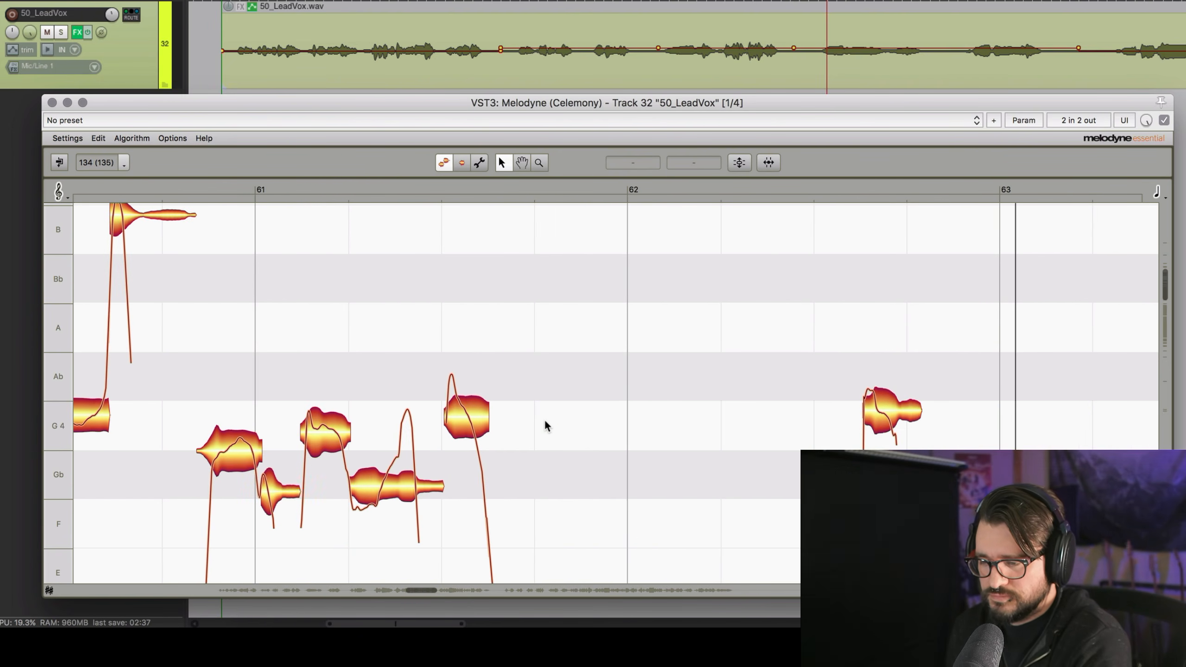
pyautogui.hscroll(-2, 545, 420)
pyautogui.scroll(-15, 545, 421)
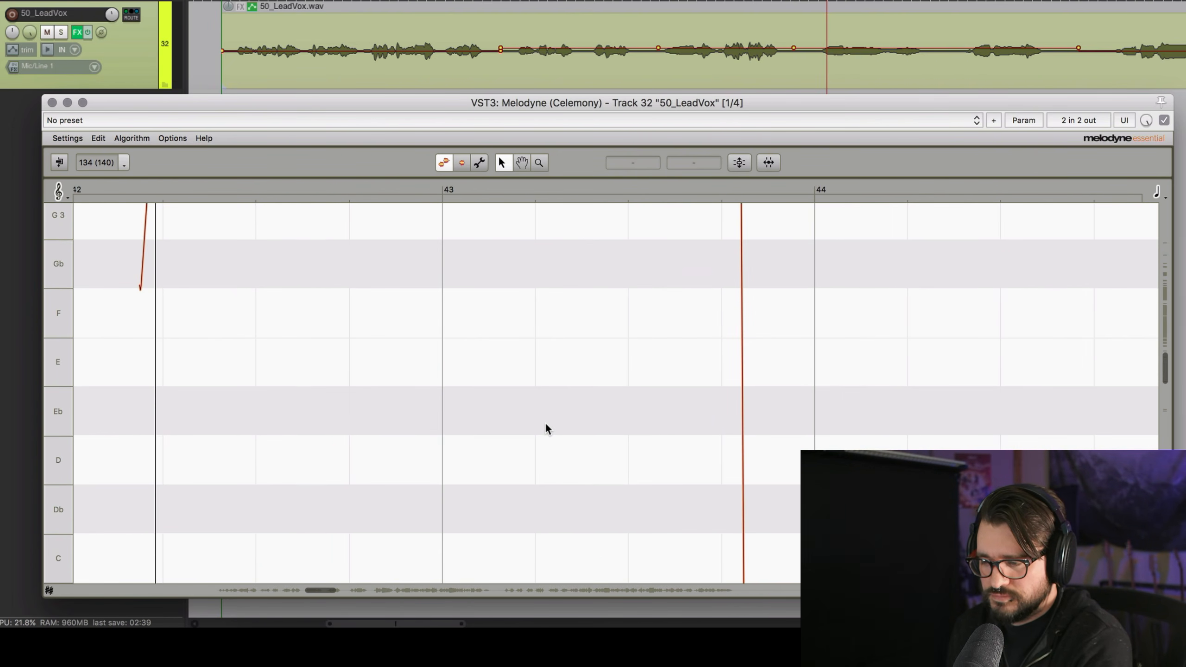
pyautogui.scroll(5, 545, 424)
pyautogui.scroll(12, 546, 427)
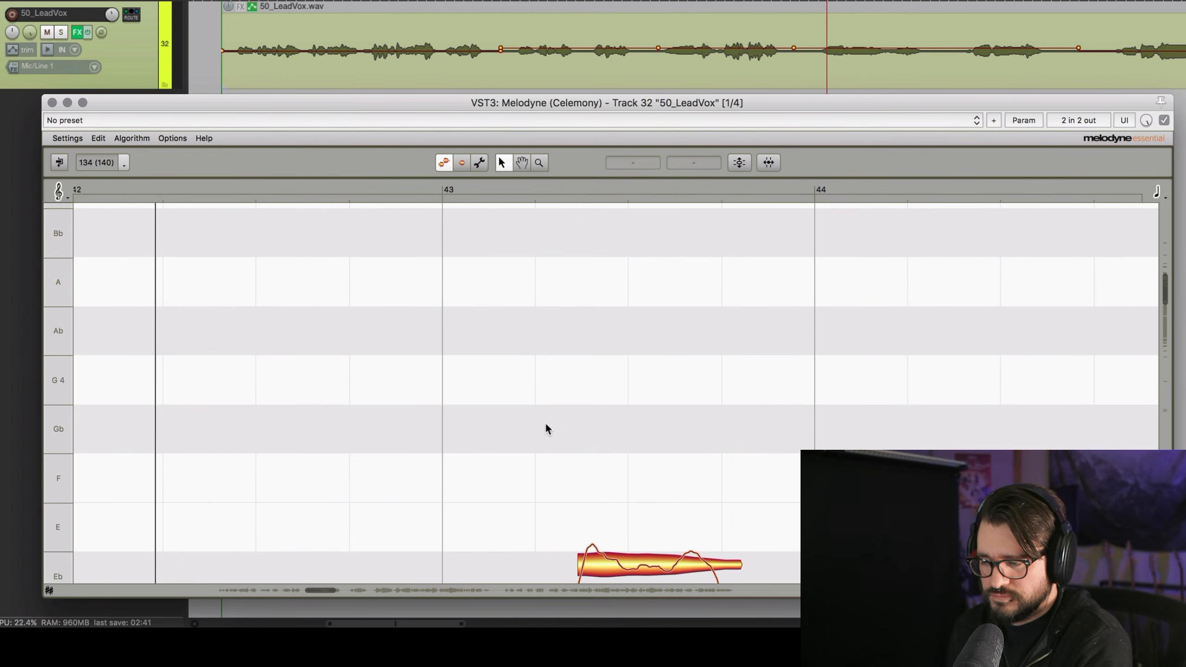
pyautogui.scroll(-8, 546, 426)
pyautogui.scroll(3, 545, 422)
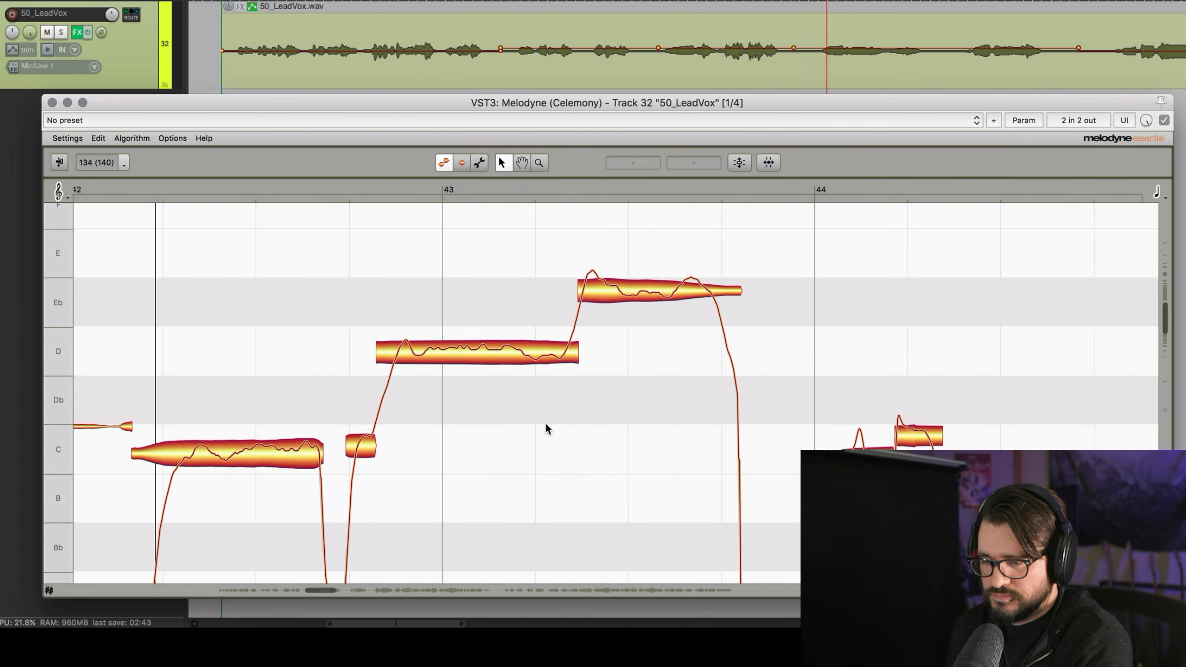
pyautogui.hscroll(-6, 543, 422)
pyautogui.scroll(5, 542, 422)
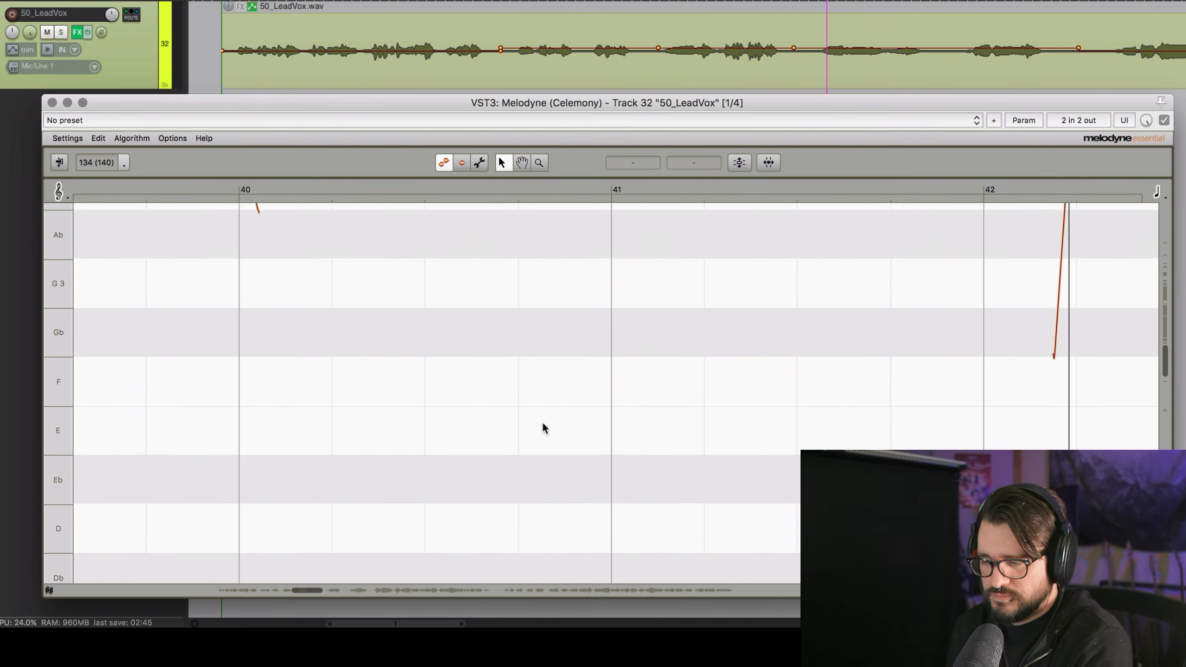
pyautogui.hscroll(-4, 543, 423)
pyautogui.hscroll(4, 542, 424)
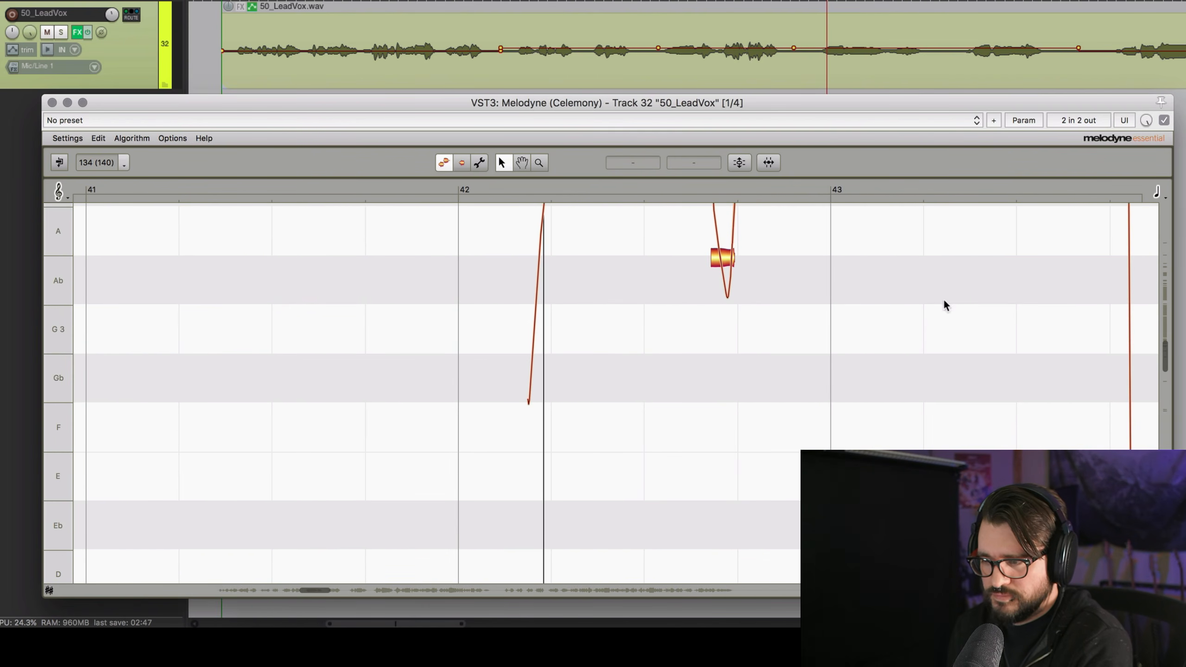
pyautogui.hscroll(5, 1015, 33)
# Place the edit cursor in the gap after the loudest phrase of the 50_LeadVox item and play the vocal from there.
pyautogui.click(940, 21)
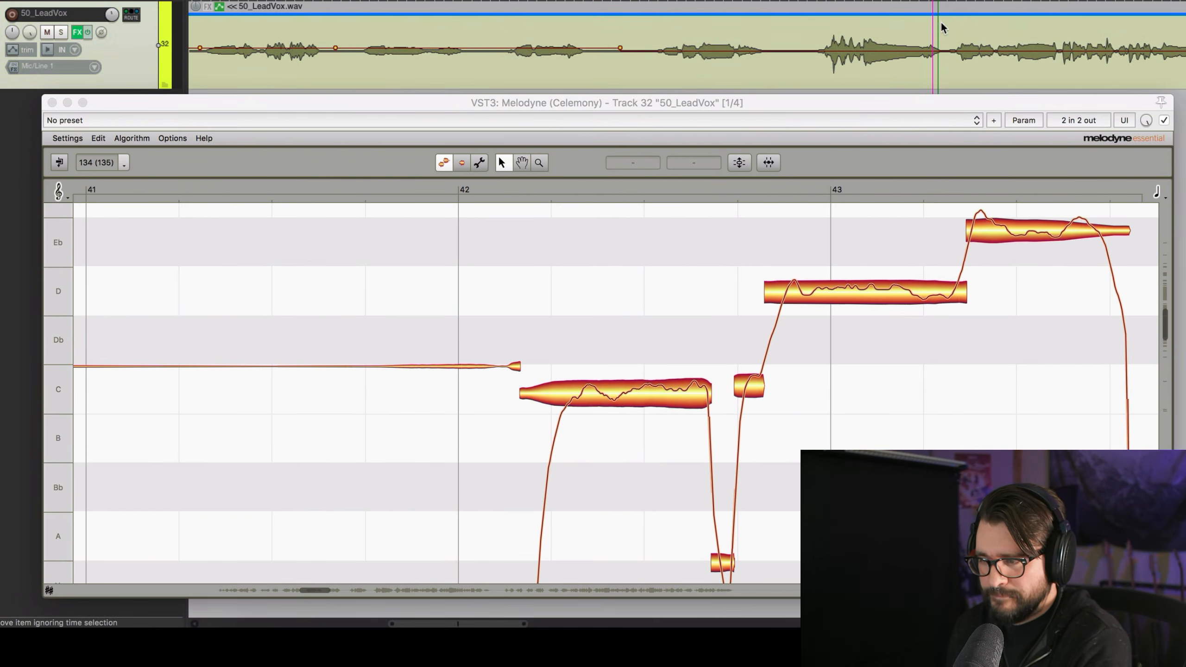
pyautogui.press('space')
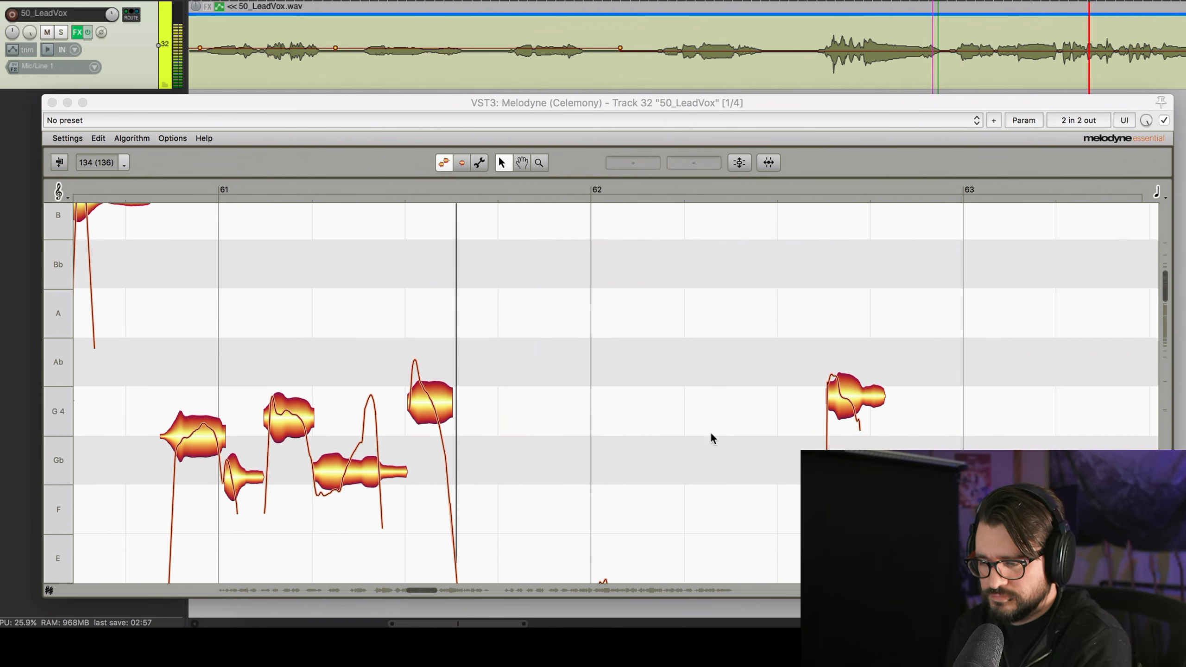
pyautogui.press('space')
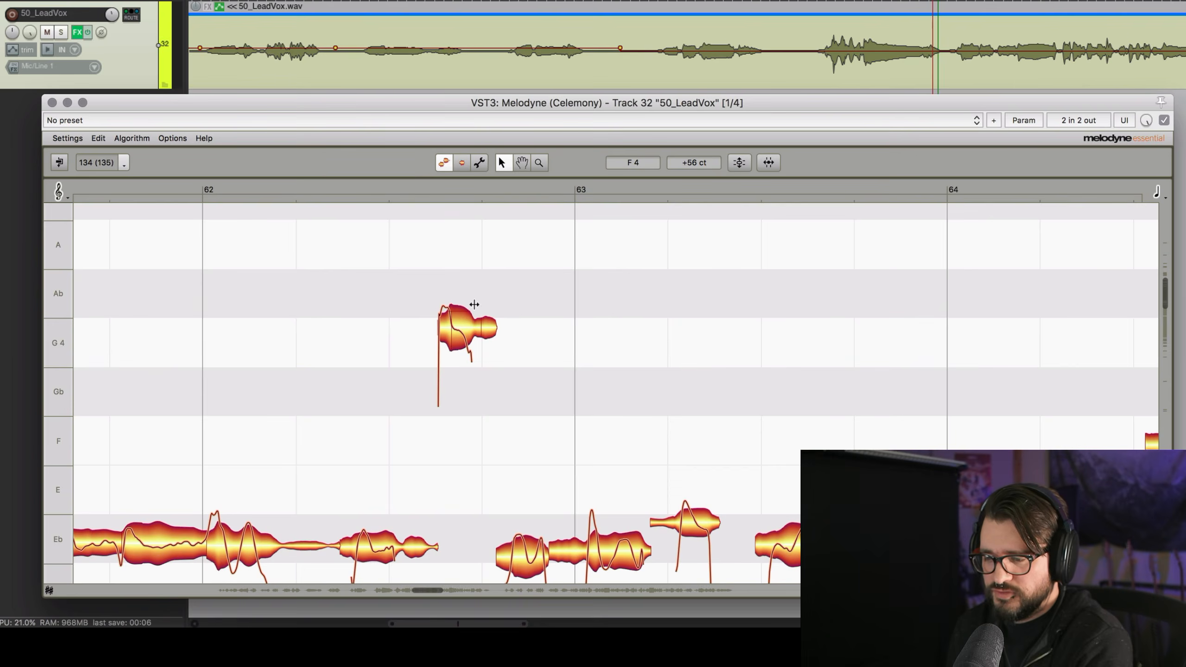
# Split the short G 4 note between bars 62 and 63 where it narrows, separating its lower ending.
pyautogui.doubleClick(474, 304)
pyautogui.click(582, 385)
pyautogui.scroll(-2, 583, 385)
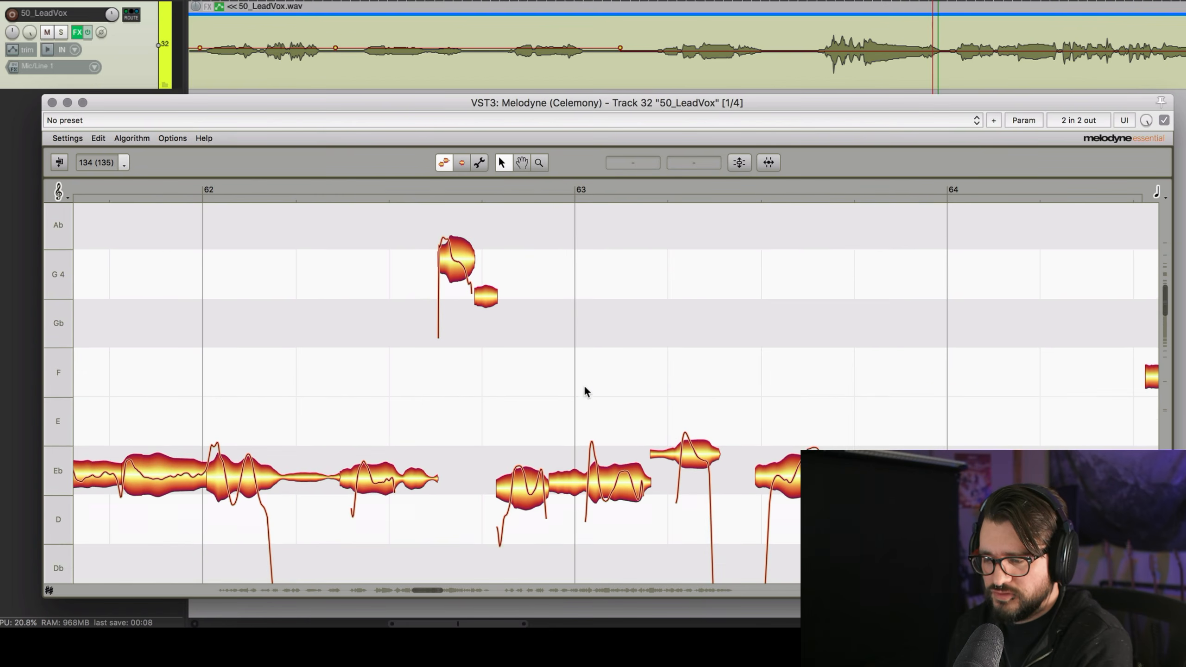
# Choose the main arrow tool and audition the Eb 4 notes on either side of bar 62.
pyautogui.scroll(-1, 584, 385)
pyautogui.rightClick(582, 315)
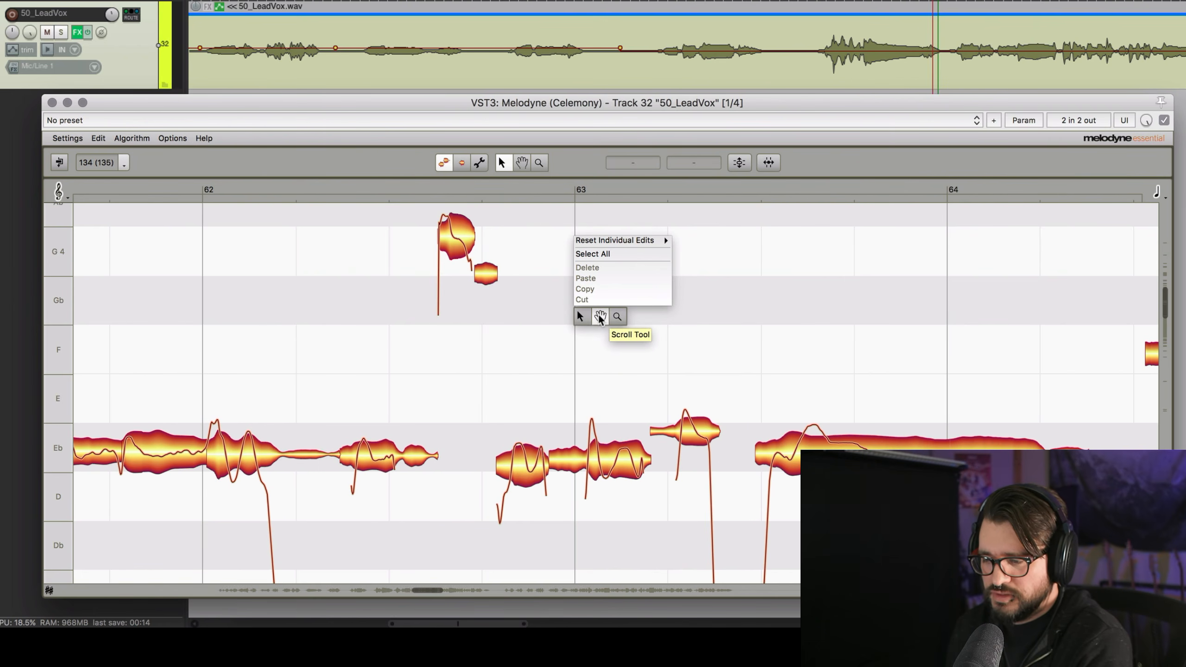
pyautogui.click(581, 317)
pyautogui.scroll(-2, 556, 425)
pyautogui.hscroll(-3, 426, 418)
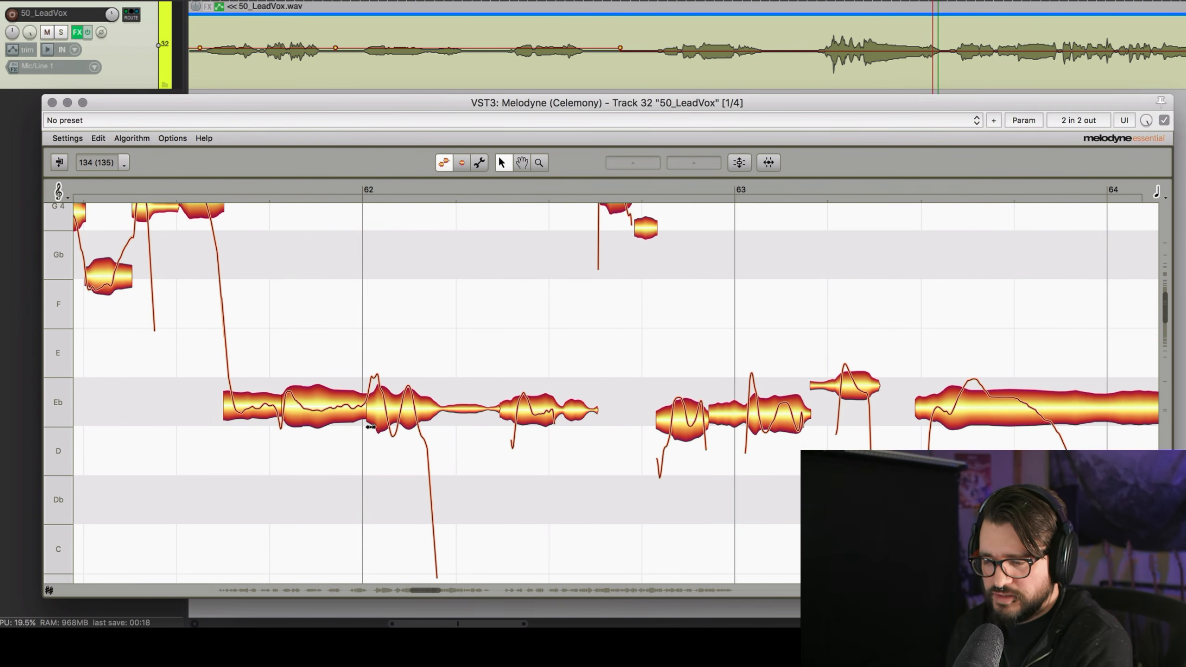
pyautogui.click(411, 409)
pyautogui.click(327, 406)
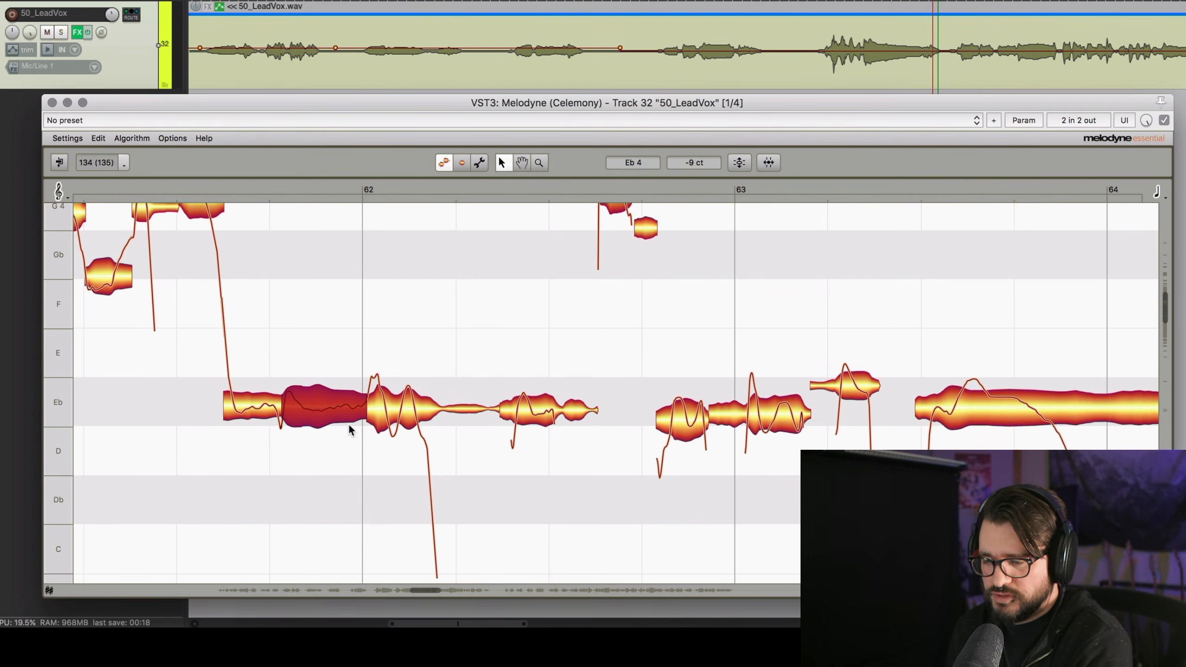
pyautogui.click(462, 434)
# Split the long Eb 4 note around bar 64 after its opening rise and where its pitch starts falling to C 4.
pyautogui.hscroll(10, 602, 396)
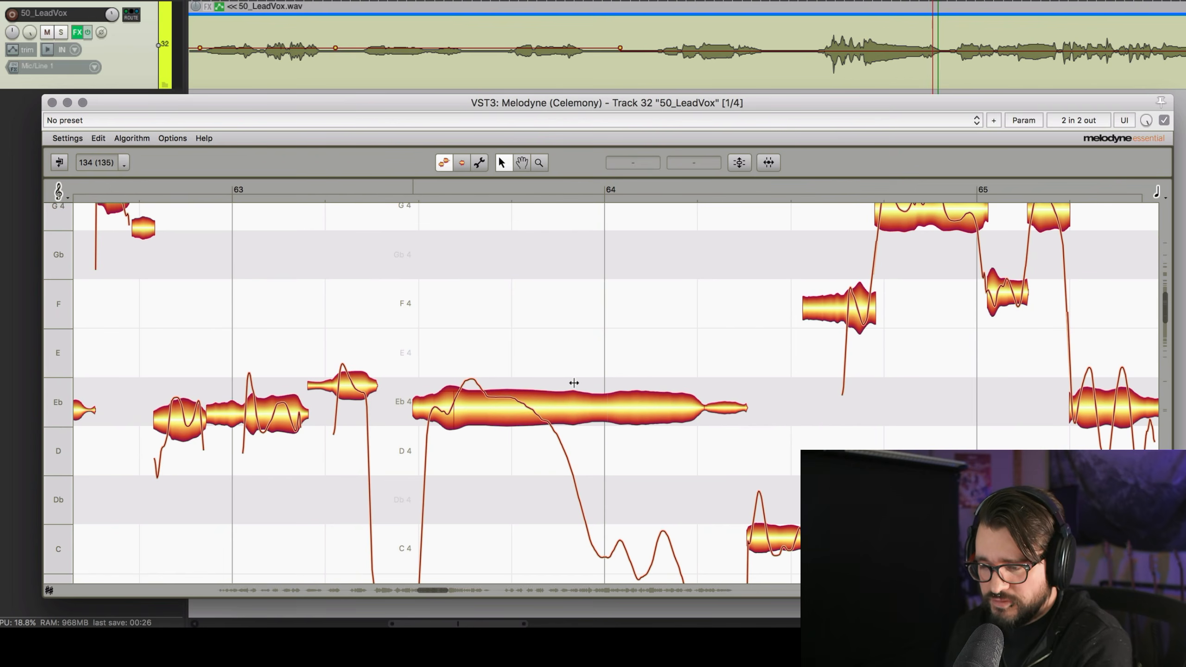
pyautogui.click(447, 423)
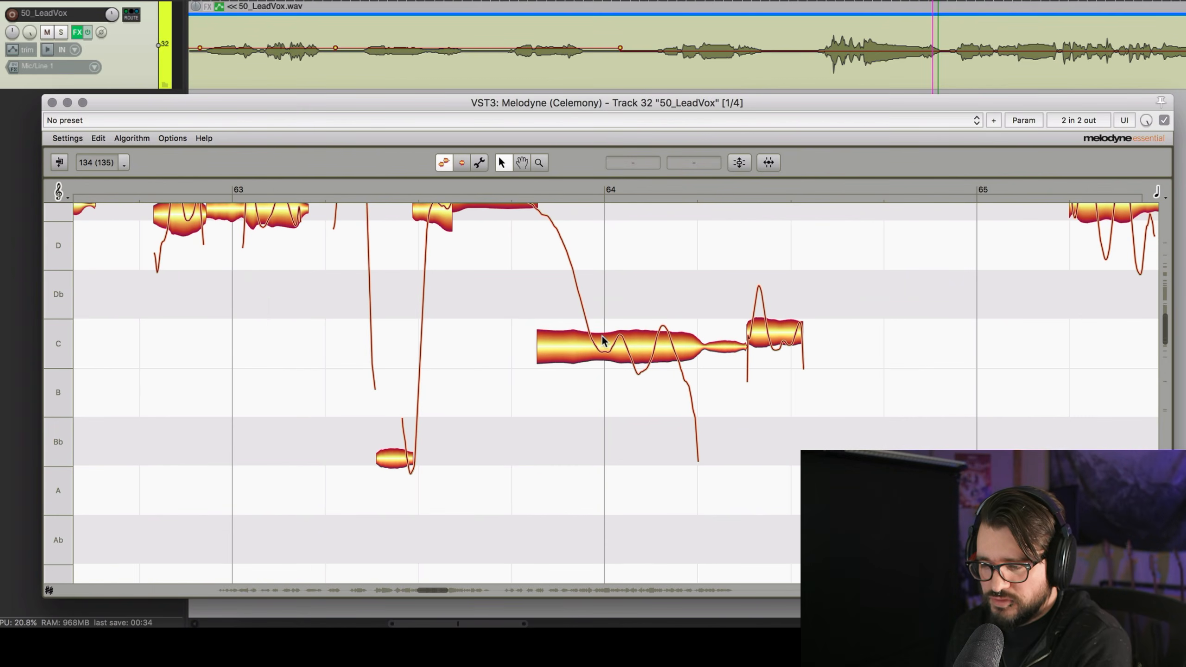
# Split the C 4 note just before bar 64 where its downward pitch slide reaches C, separating the slide.
pyautogui.click(596, 326)
pyautogui.doubleClick(596, 326)
pyautogui.click(611, 437)
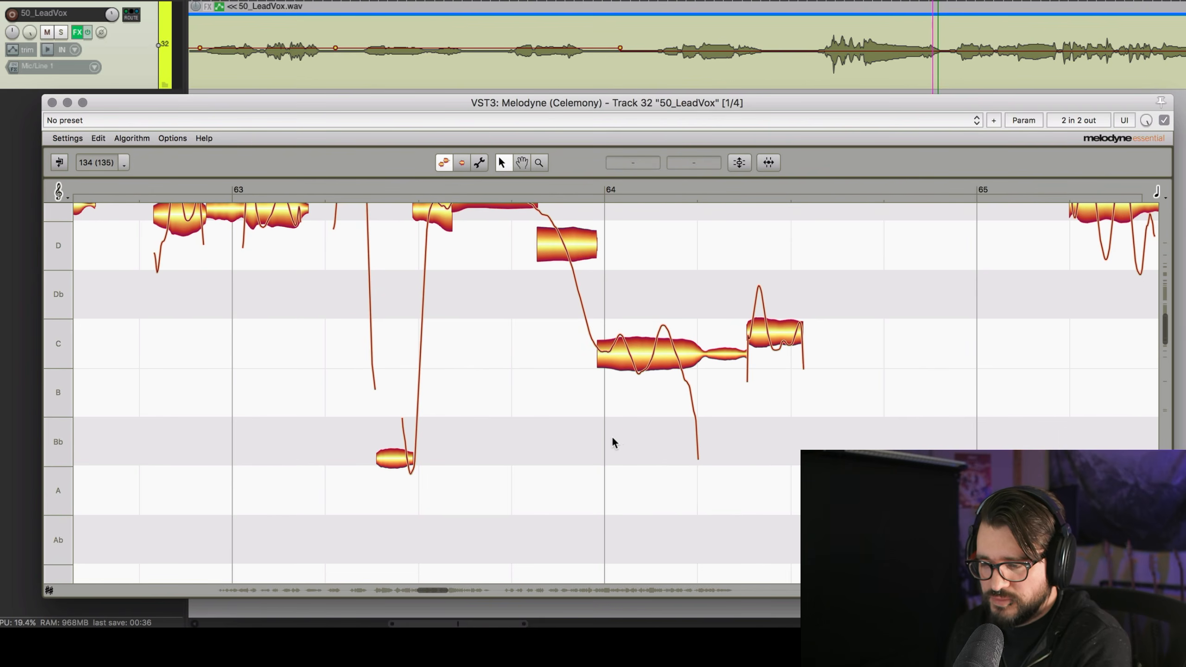
# Split the F 4 note midway between bars 64 and 65 where its pitch curve begins, separating its lower opening.
pyautogui.hscroll(5, 615, 437)
pyautogui.scroll(1, 615, 437)
pyautogui.hscroll(8, 635, 438)
pyautogui.scroll(2, 636, 437)
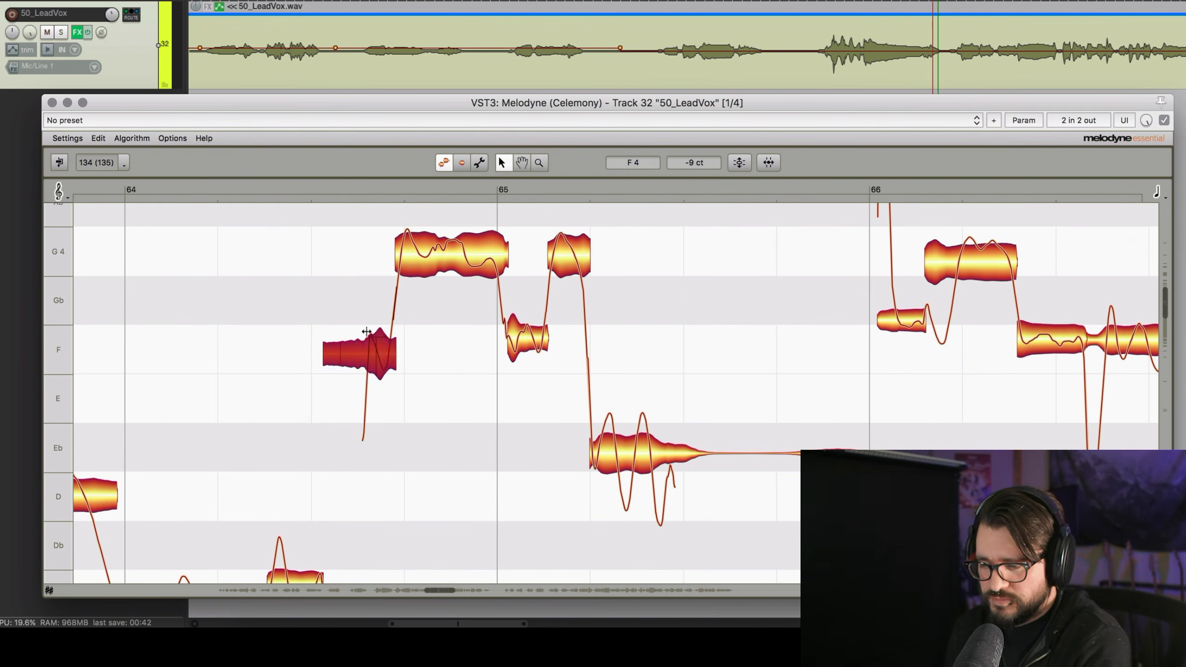
pyautogui.doubleClick(367, 346)
pyautogui.click(467, 360)
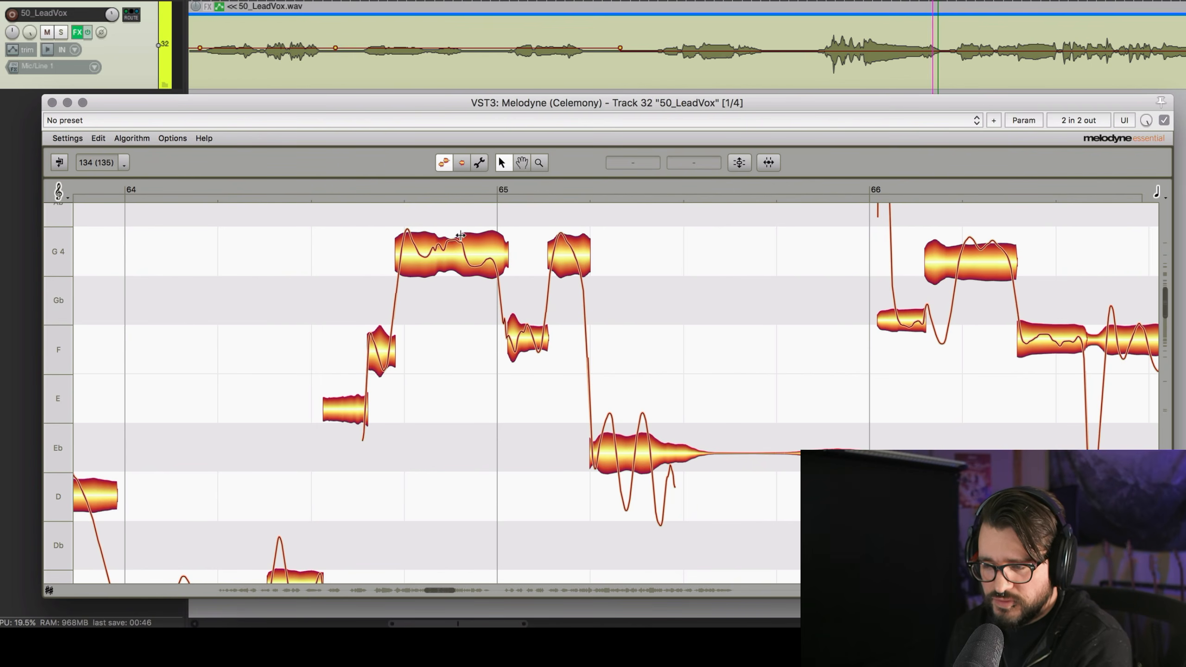
# Split the long G 4 note before bar 65 past its middle, and the G 4 note after bar 66 at its opening rise.
pyautogui.doubleClick(465, 233)
pyautogui.hscroll(6, 451, 344)
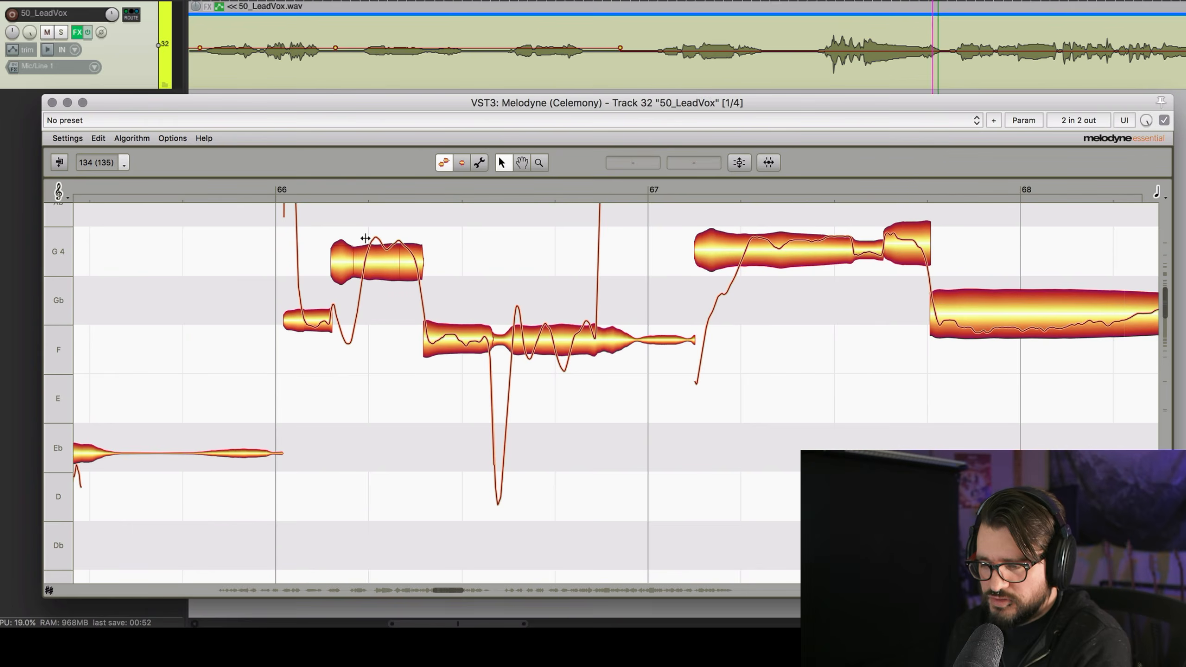
pyautogui.doubleClick(368, 252)
pyautogui.click(393, 392)
pyautogui.scroll(6, 414, 404)
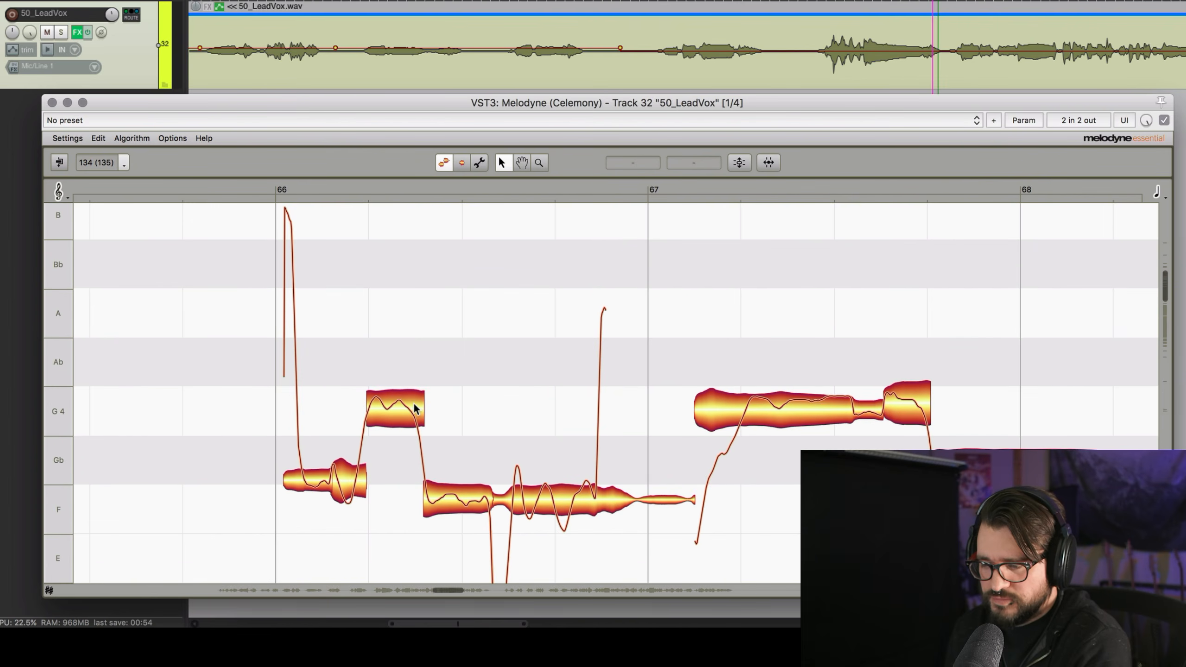
pyautogui.scroll(-2, 415, 403)
pyautogui.scroll(-6, 413, 404)
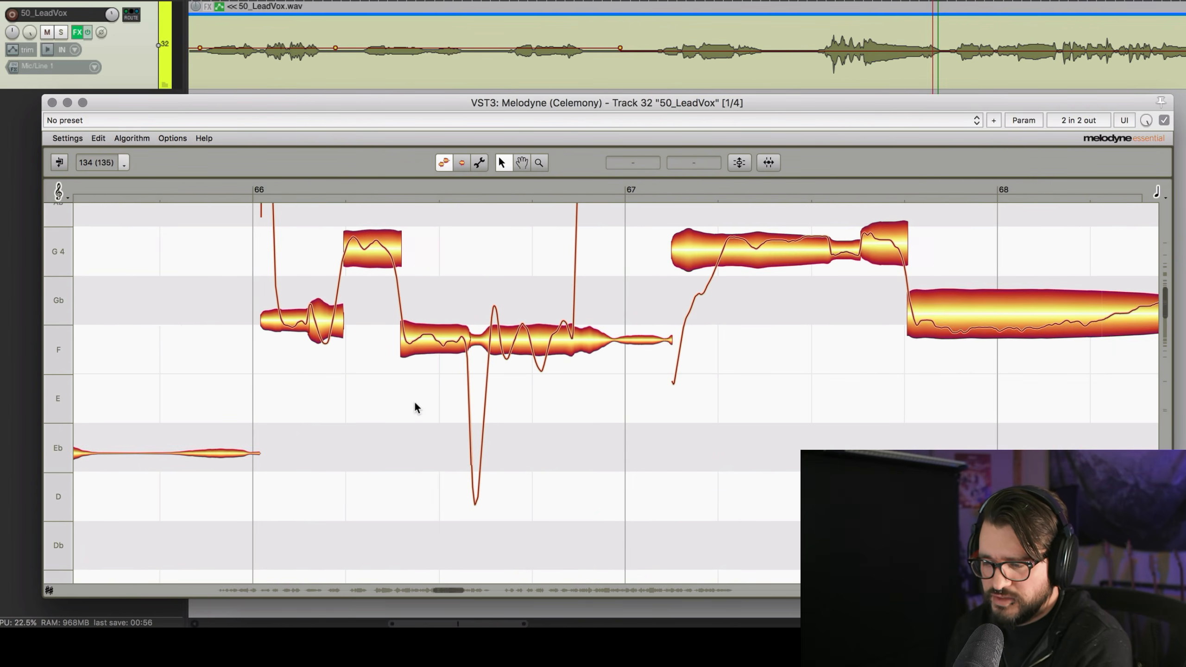
# Split the F 4 note before bar 67 where its pitch curve jumps up, separating the fading tail.
pyautogui.scroll(3, 414, 403)
pyautogui.hscroll(2, 550, 428)
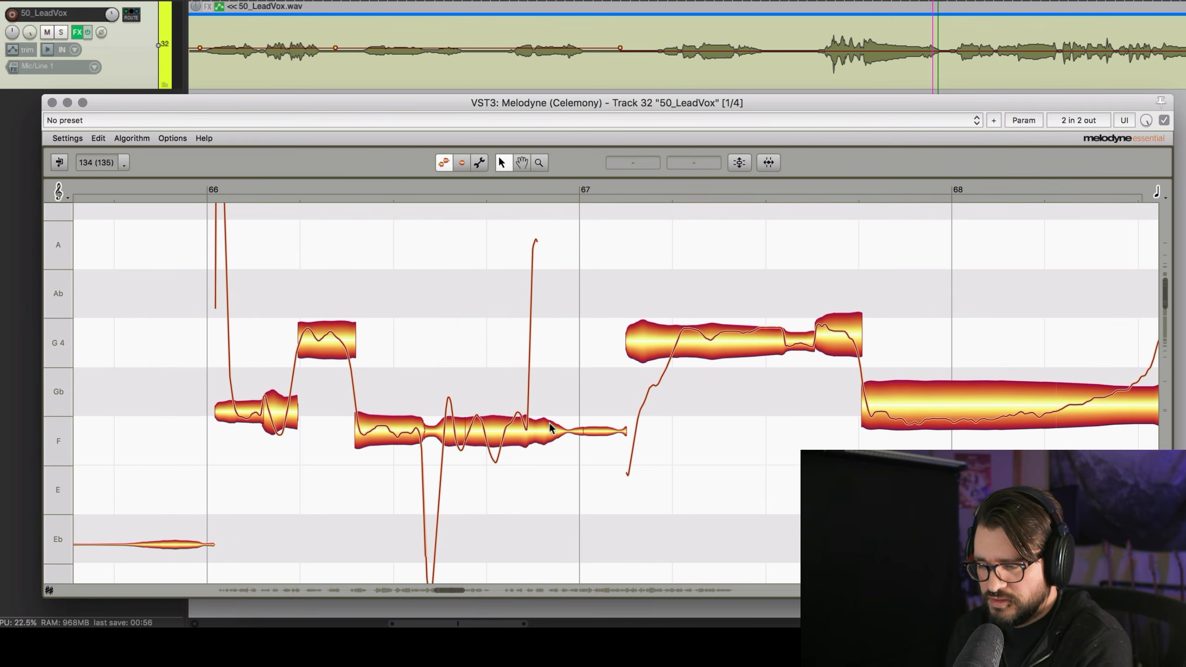
pyautogui.doubleClick(526, 411)
pyautogui.moveTo(527, 416); pyautogui.dragTo(530, 234)
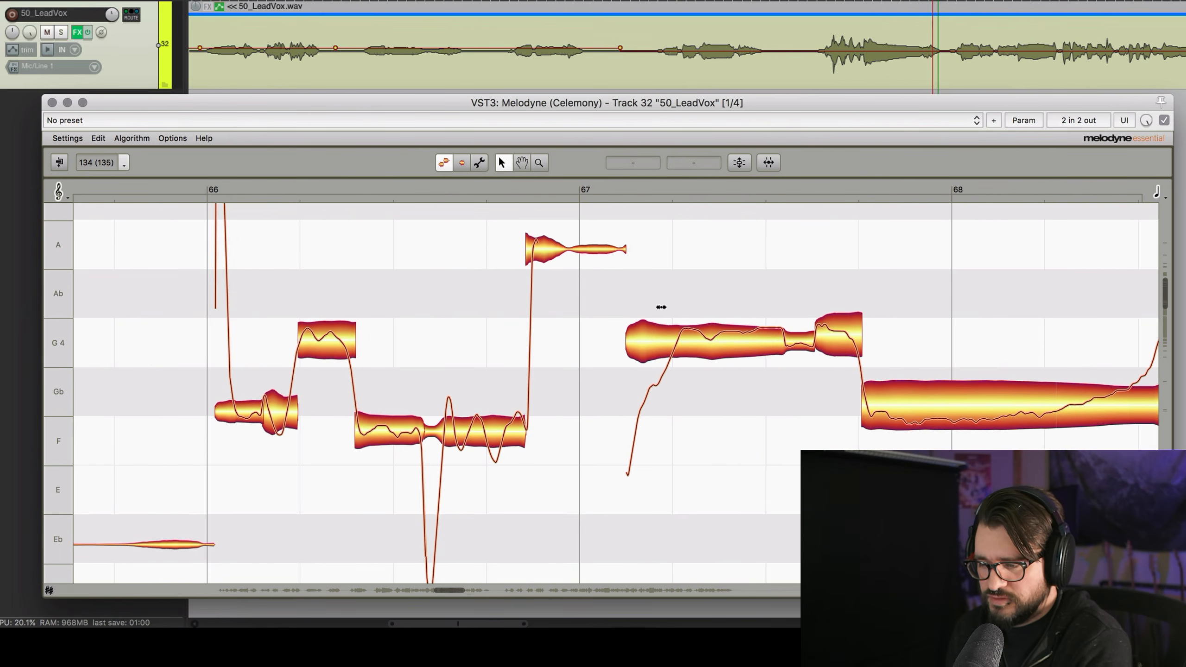
# Split the long G 4 note after bar 67 where its opening upward slide reaches the main pitch.
pyautogui.doubleClick(675, 321)
pyautogui.moveTo(667, 327); pyautogui.dragTo(715, 429)
pyautogui.click(721, 426)
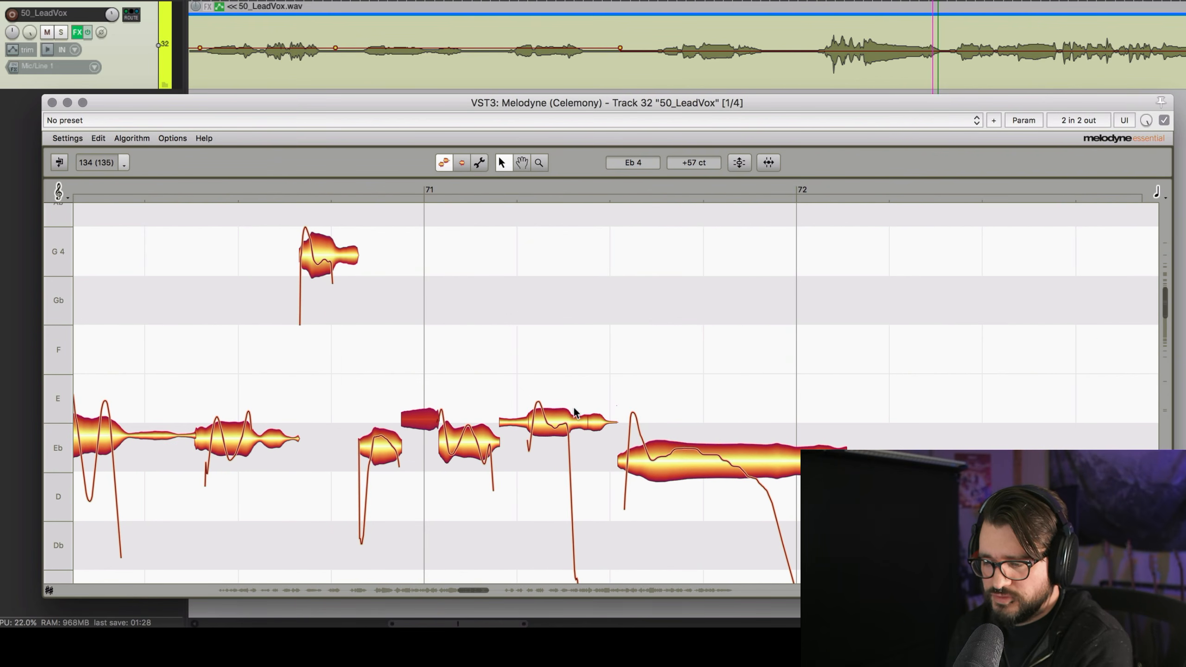
# Split the Eb 4 note after bar 71 and the long Eb 4 note before bar 72 where their pitches drop toward C 4.
pyautogui.click(575, 411)
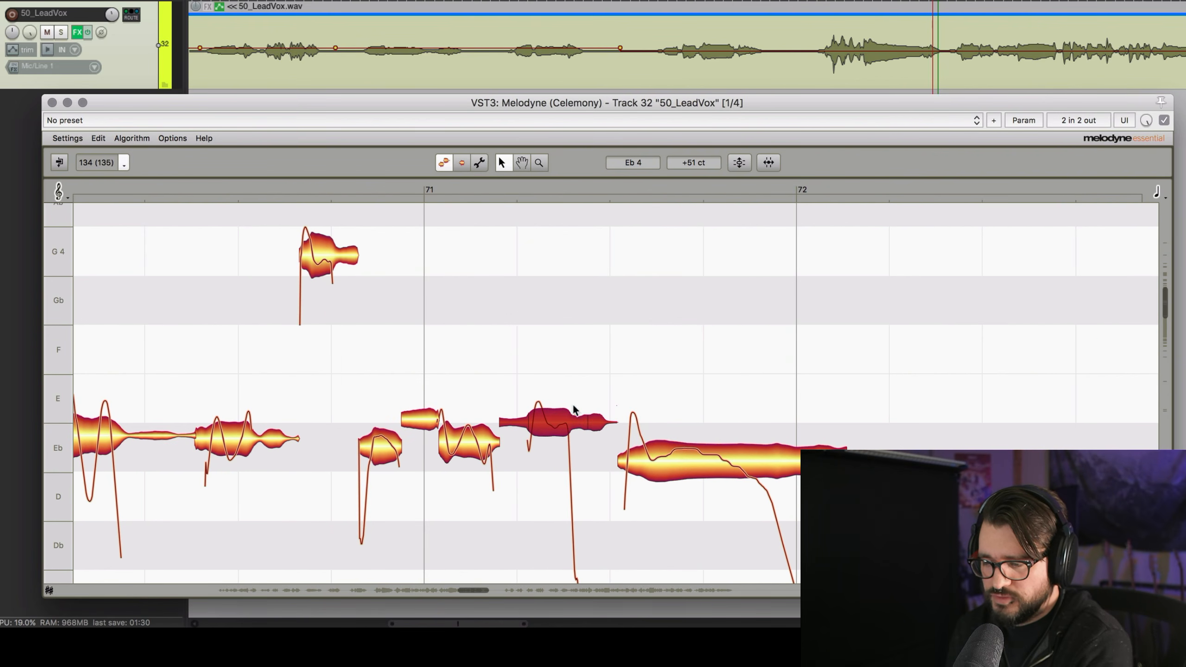
pyautogui.doubleClick(573, 402)
pyautogui.hscroll(3, 587, 444)
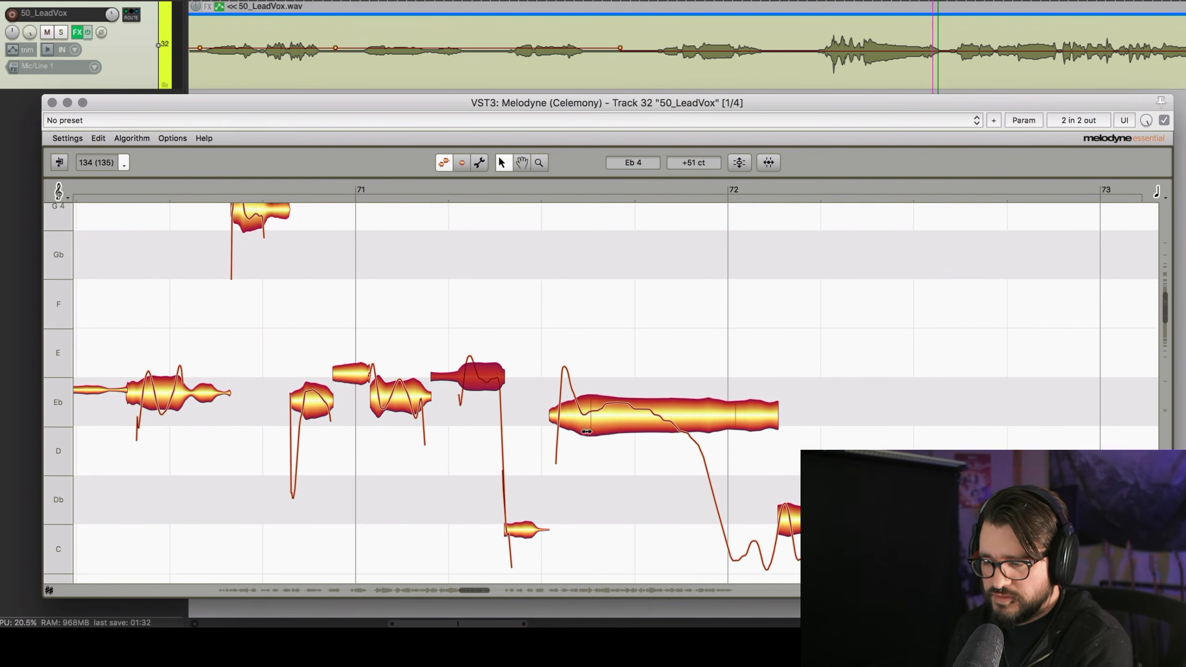
pyautogui.scroll(-3, 698, 397)
pyautogui.doubleClick(705, 355)
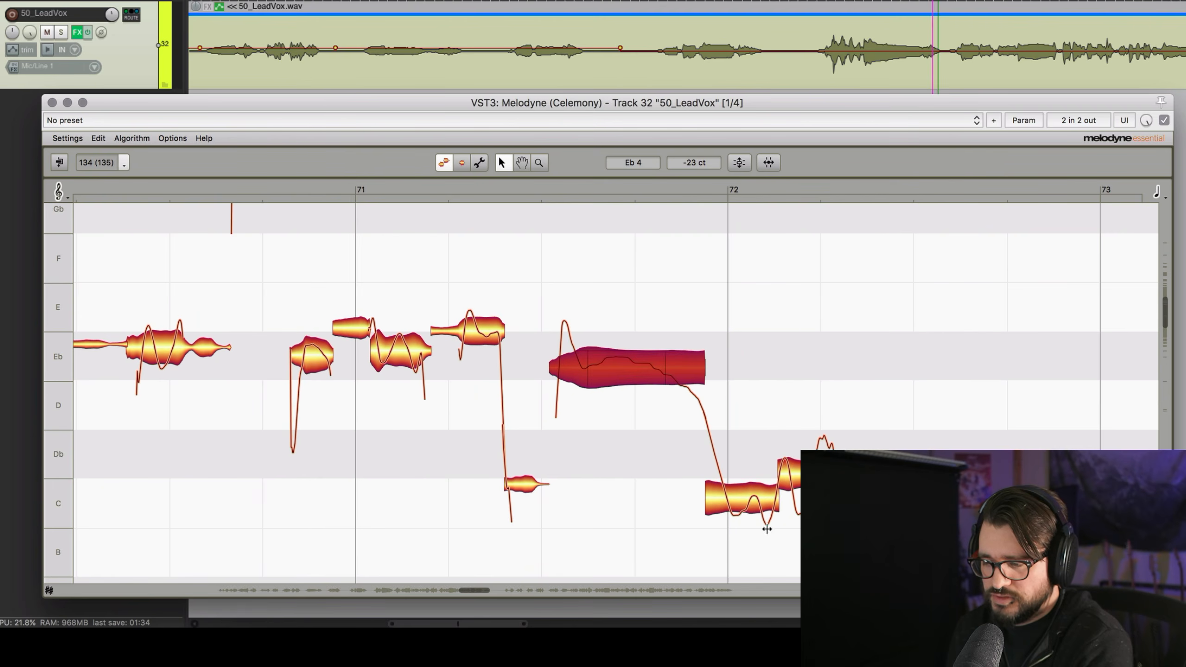
# Split the B 3 note between bars 72 and 73 at its narrow point and the long G 3 note midway between bars 74 and 75.
pyautogui.hscroll(5, 781, 542)
pyautogui.scroll(-4, 743, 523)
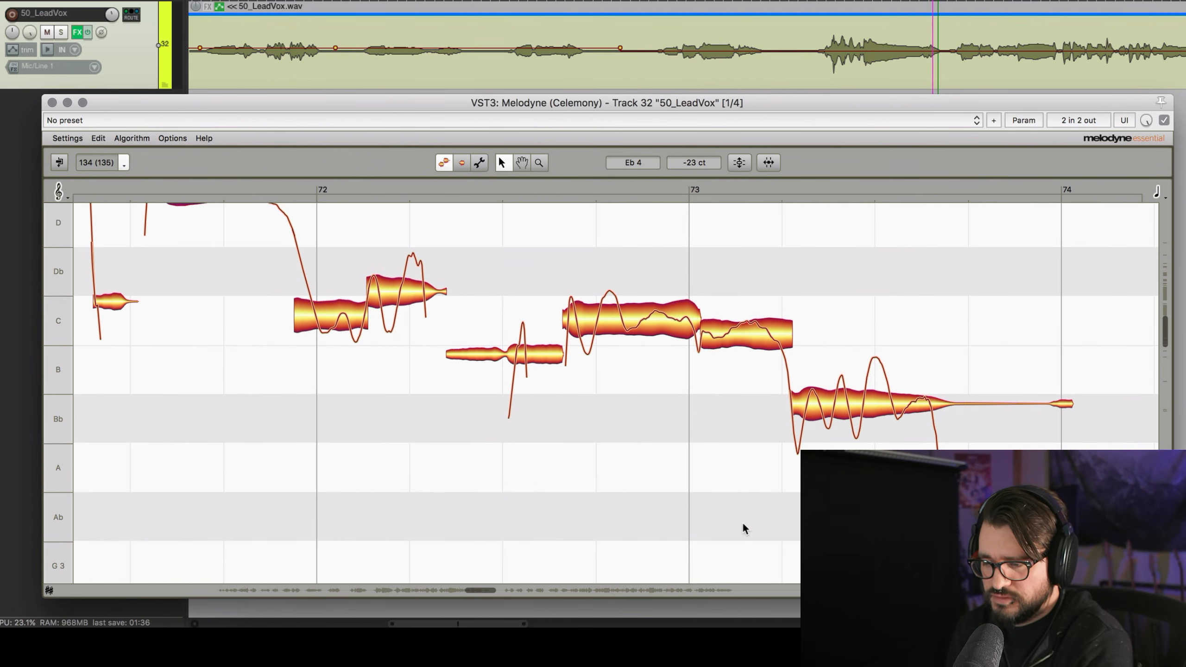
pyautogui.moveTo(505, 351); pyautogui.dragTo(504, 322)
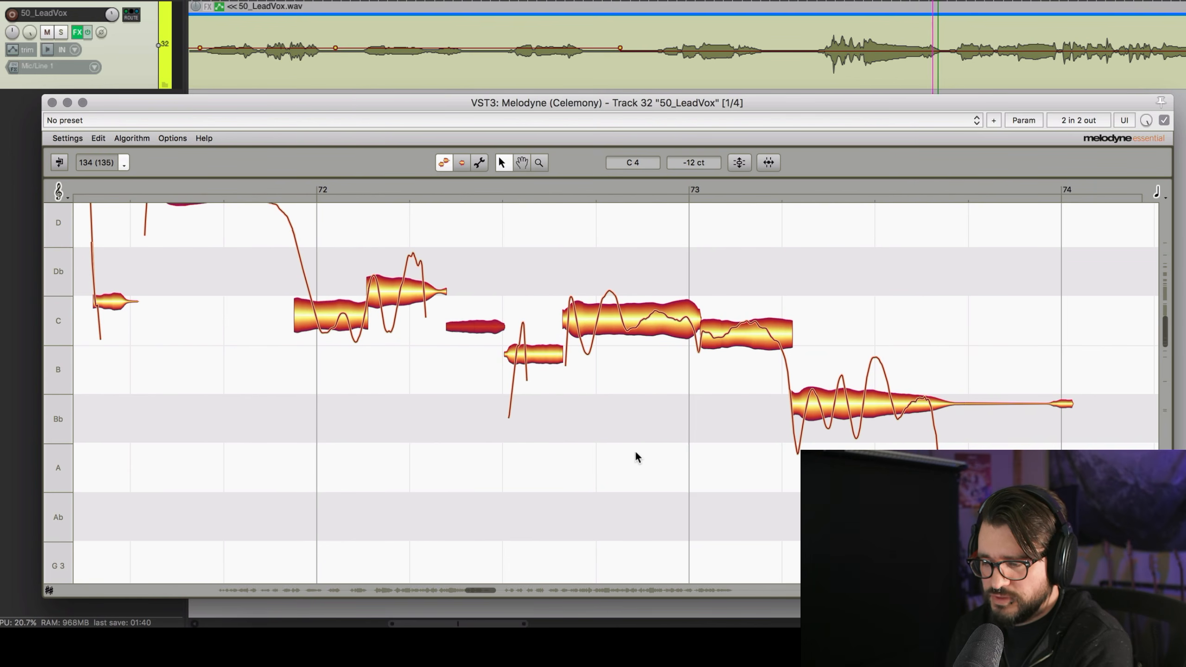
pyautogui.hscroll(5, 635, 456)
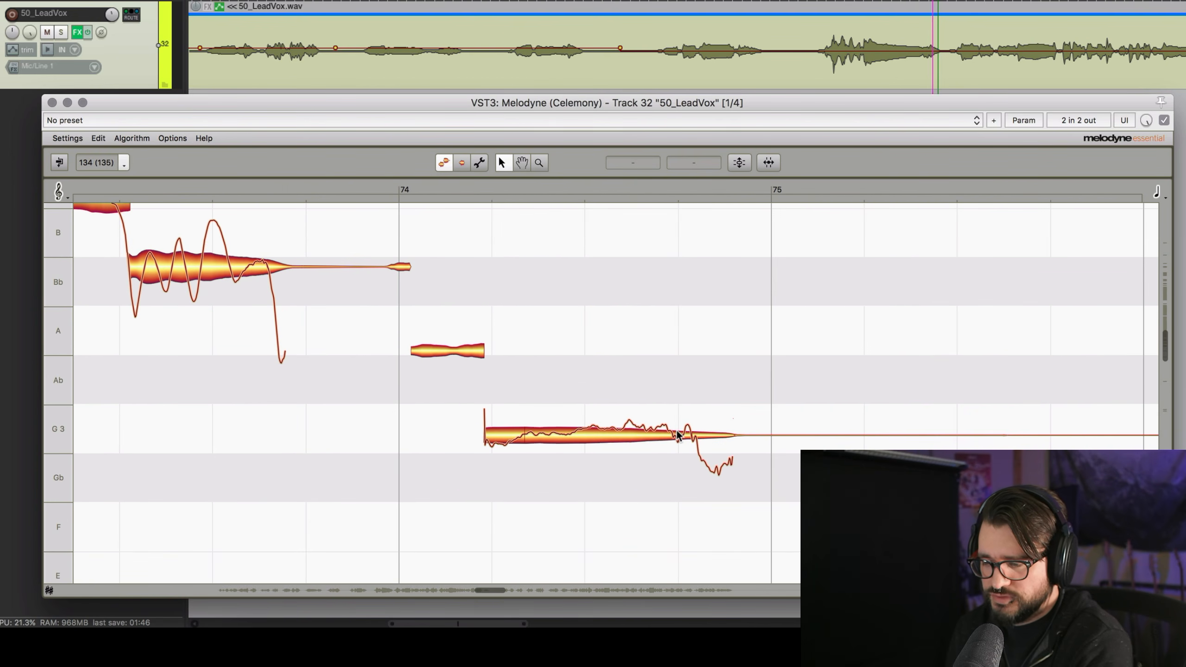
pyautogui.doubleClick(586, 415)
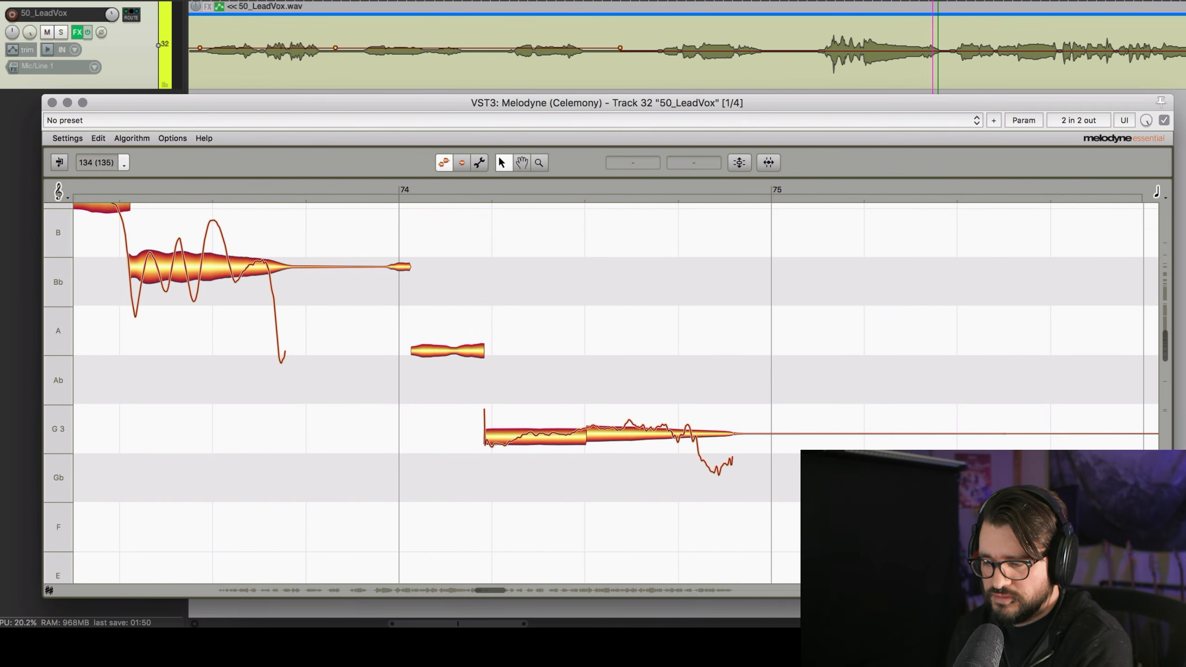
pyautogui.click(696, 434)
# Audition both parts of the C 4 note around bar 78.
pyautogui.hscroll(10, 807, 445)
pyautogui.scroll(5, 807, 445)
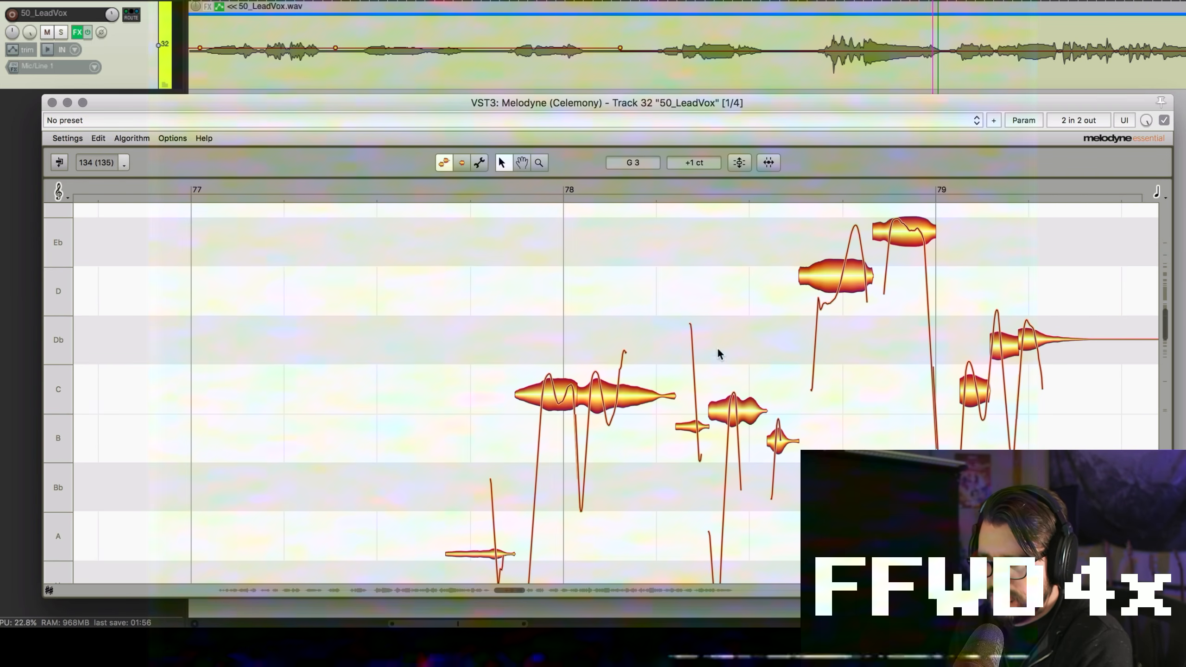
pyautogui.click(551, 394)
pyautogui.click(611, 394)
# Split the D 4 note before bar 79 where its pitch rises, and select its opening part.
pyautogui.scroll(-3, 672, 407)
pyautogui.hscroll(5, 675, 406)
pyautogui.scroll(4, 677, 405)
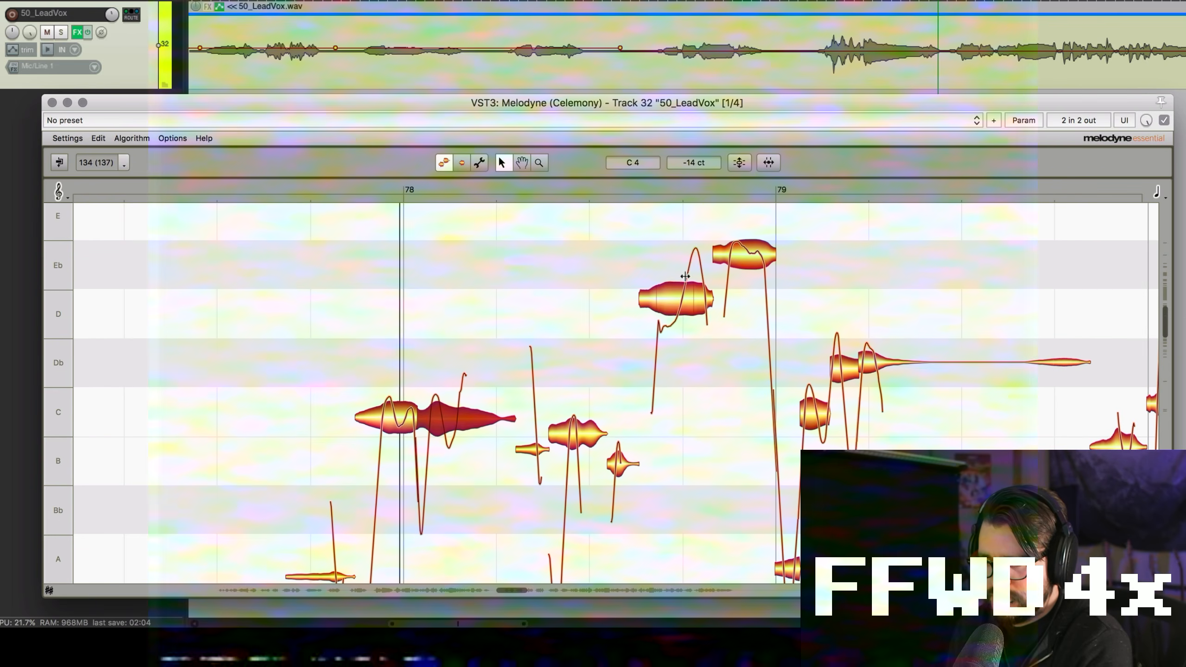
pyautogui.doubleClick(685, 299)
pyautogui.click(665, 321)
# Split the C 4 note midway between bars 82 and 83 where its pitch falls from D.
pyautogui.hscroll(5, 797, 329)
pyautogui.hscroll(15, 797, 329)
pyautogui.scroll(-1, 795, 329)
pyautogui.scroll(1, 795, 329)
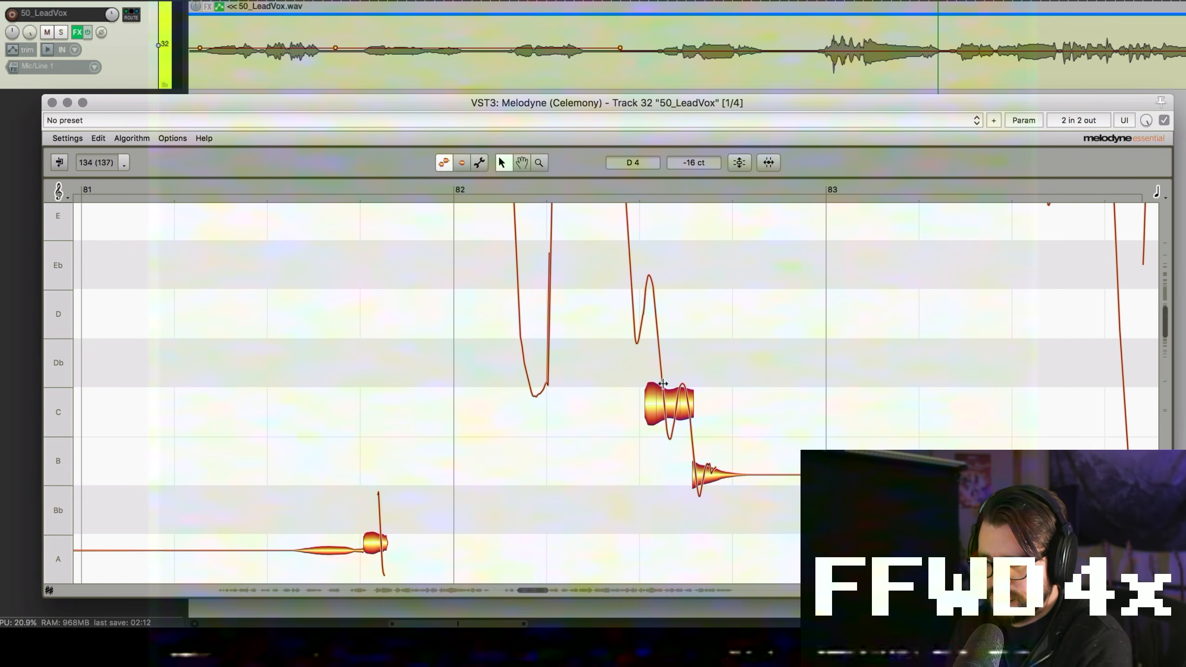
pyautogui.doubleClick(665, 405)
pyautogui.click(655, 303)
# Split the Gb 4, F 4 and G 4 notes around and just after bar 82 where their pitch curves drop.
pyautogui.scroll(4, 680, 351)
pyautogui.doubleClick(515, 322)
pyautogui.doubleClick(458, 275)
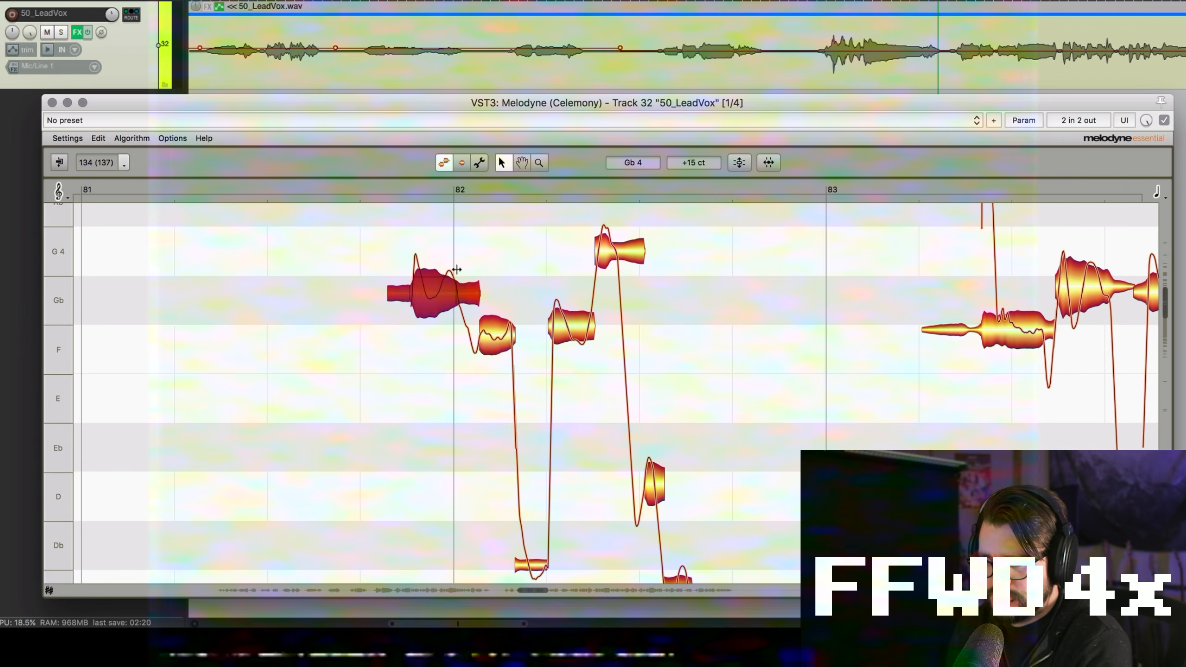
pyautogui.hscroll(5, 468, 233)
pyautogui.click(469, 232)
pyautogui.hscroll(2, 621, 332)
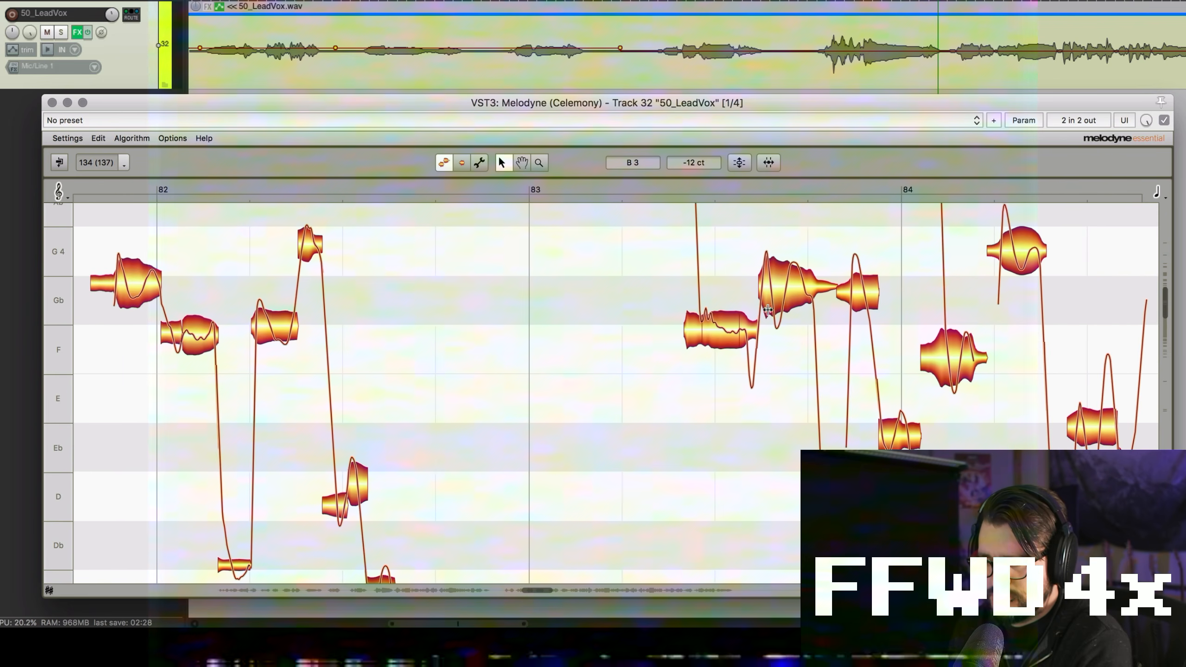
# Audition the F 4 note just after bar 84 and split it near its opening where the falling pitch curve reaches F.
pyautogui.hscroll(5, 625, 338)
pyautogui.scroll(2, 625, 337)
pyautogui.click(617, 406)
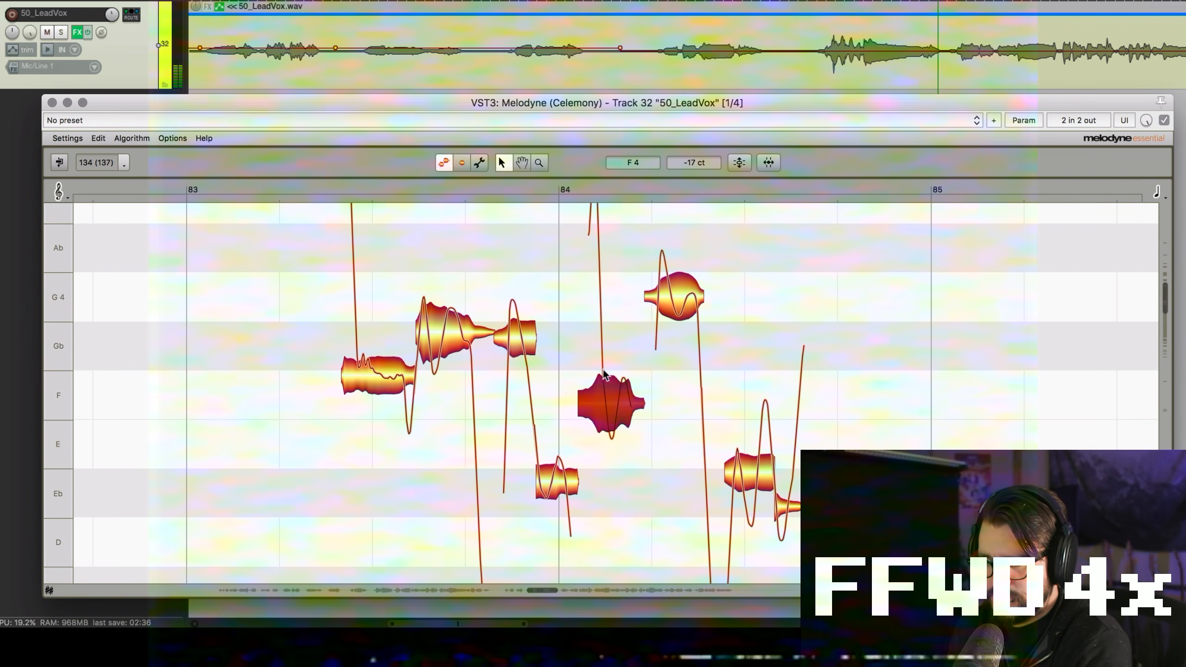
pyautogui.doubleClick(604, 379)
pyautogui.click(616, 412)
# Split the note between bars 86 and 87 where its pitch steps up from D 4 to Eb 4.
pyautogui.hscroll(10, 815, 407)
pyautogui.scroll(-2, 813, 400)
pyautogui.doubleClick(587, 413)
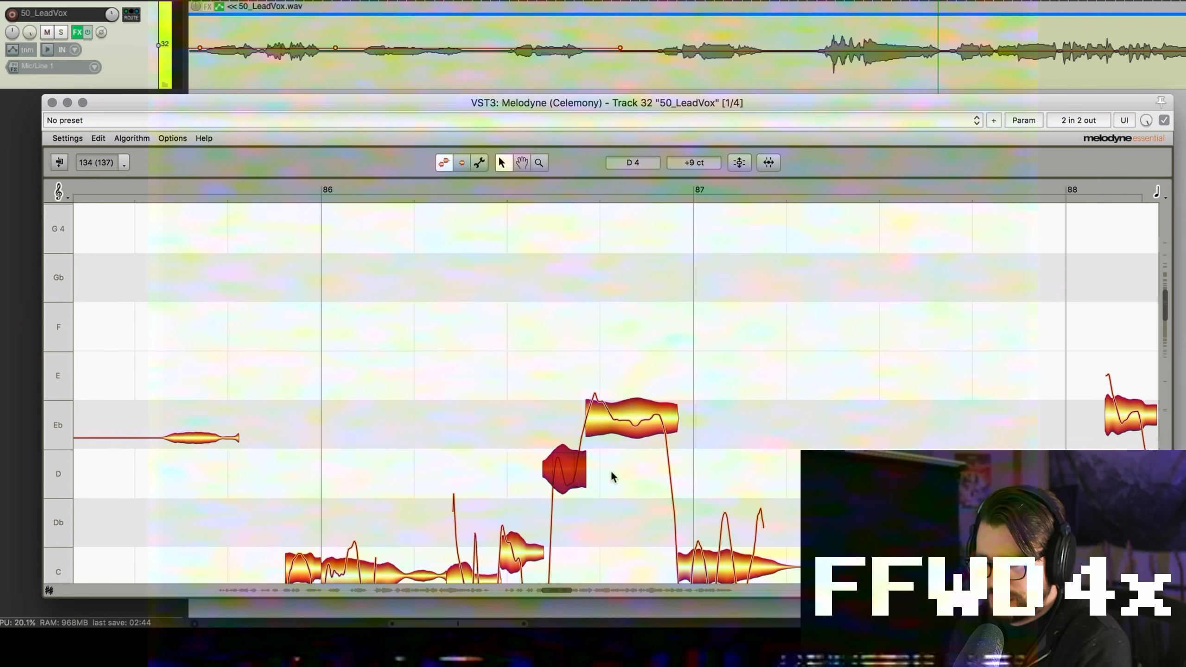
pyautogui.click(612, 469)
# Audition the C 4 note just after bar 86 and inspect the notes up to bar 89.
pyautogui.scroll(-7, 613, 453)
pyautogui.click(346, 277)
pyautogui.scroll(2, 345, 299)
pyautogui.hscroll(8, 649, 359)
pyautogui.scroll(3, 649, 359)
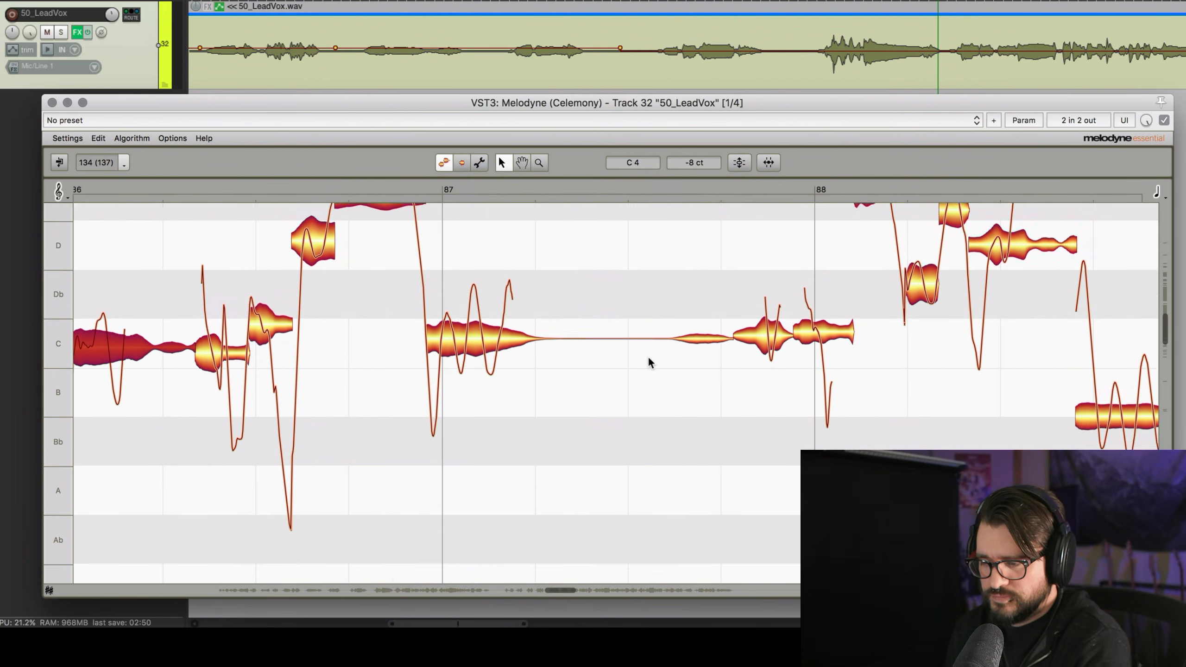
pyautogui.hscroll(2, 649, 362)
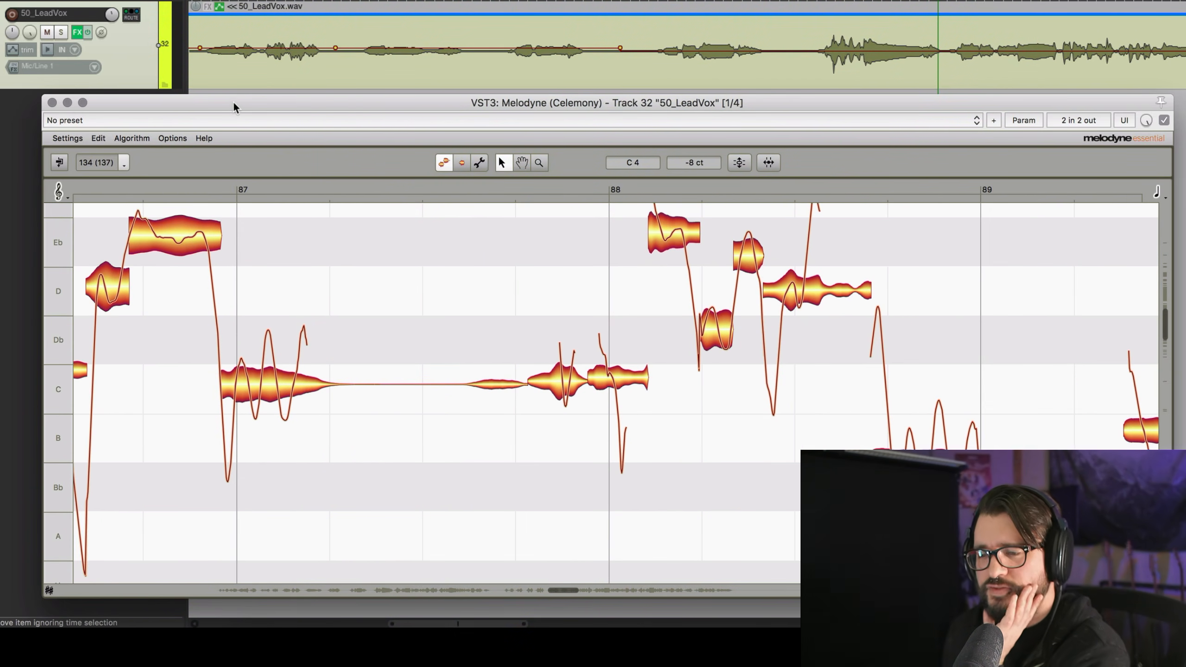
# Check the plug-ins in the 50_LeadVox track's FX chain and reposition the floating Melodyne window.
pyautogui.moveTo(233, 101); pyautogui.dragTo(240, 97)
pyautogui.click(78, 32)
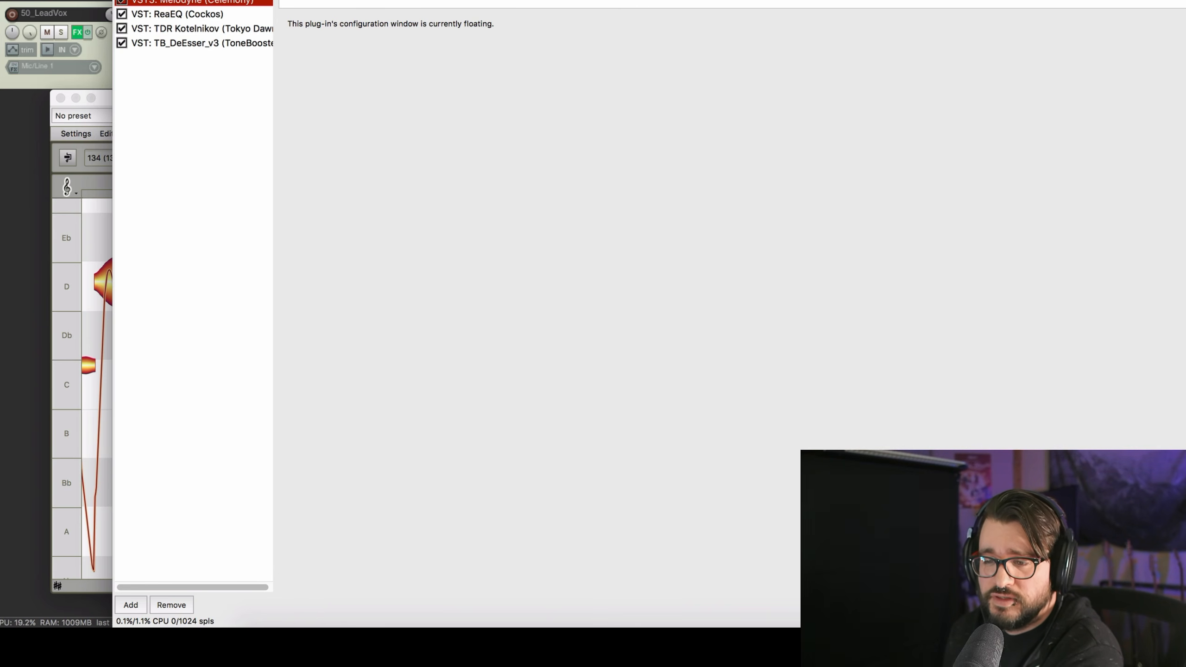
pyautogui.click(125, 10)
pyautogui.moveTo(153, 99); pyautogui.dragTo(155, 91)
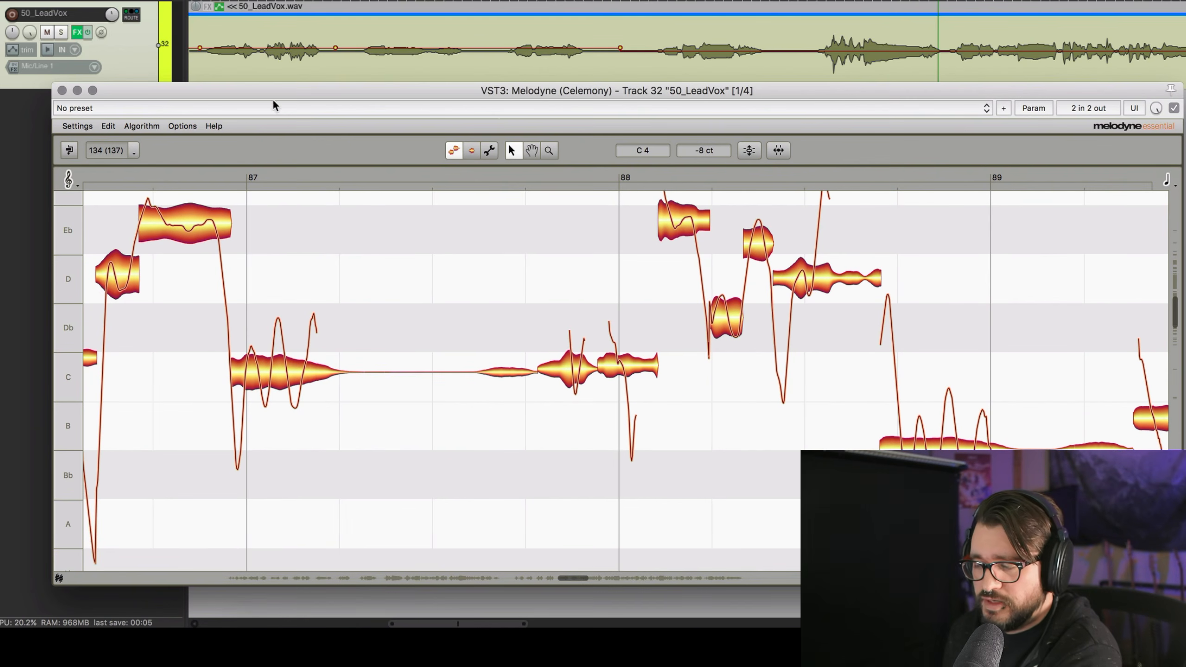
pyautogui.moveTo(494, 88); pyautogui.dragTo(490, 101)
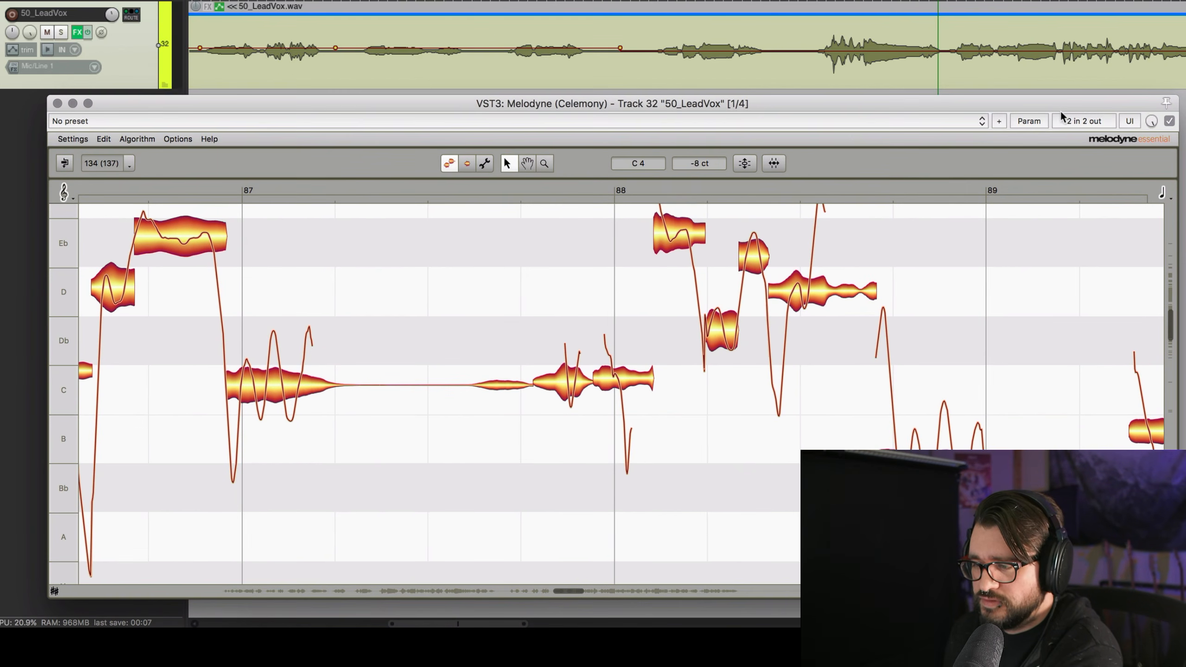
# Check the compatibility settings of the Melodyne plug-in, including the option for saving minimal undo states.
pyautogui.click(999, 121)
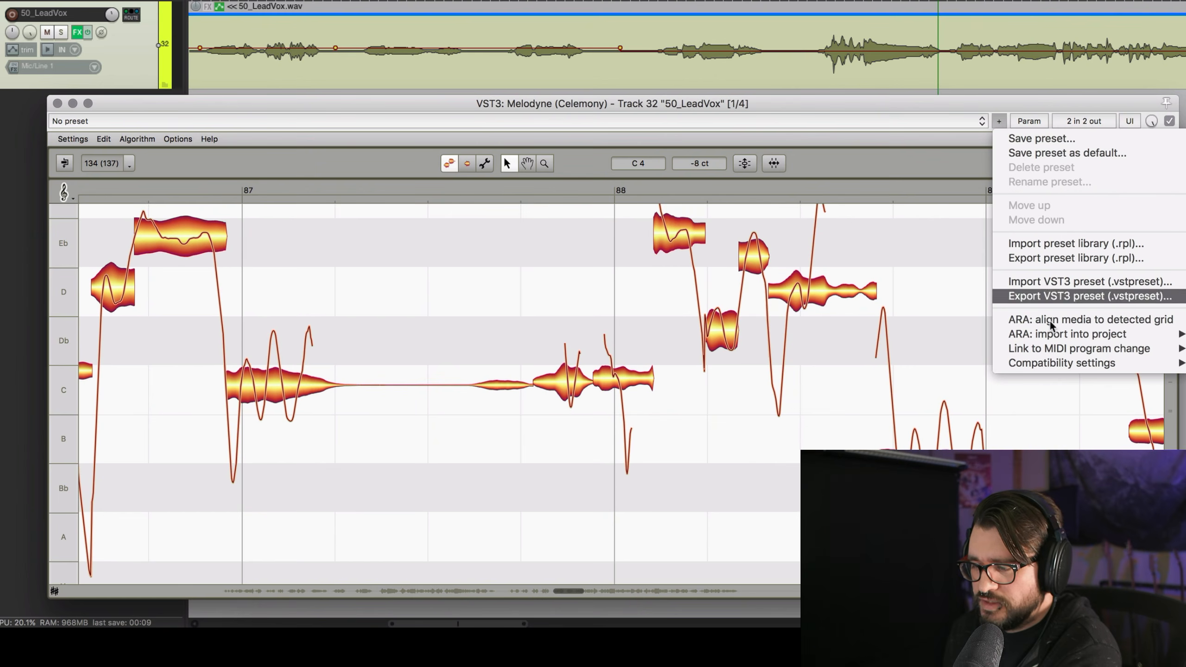
pyautogui.moveTo(1012, 366)
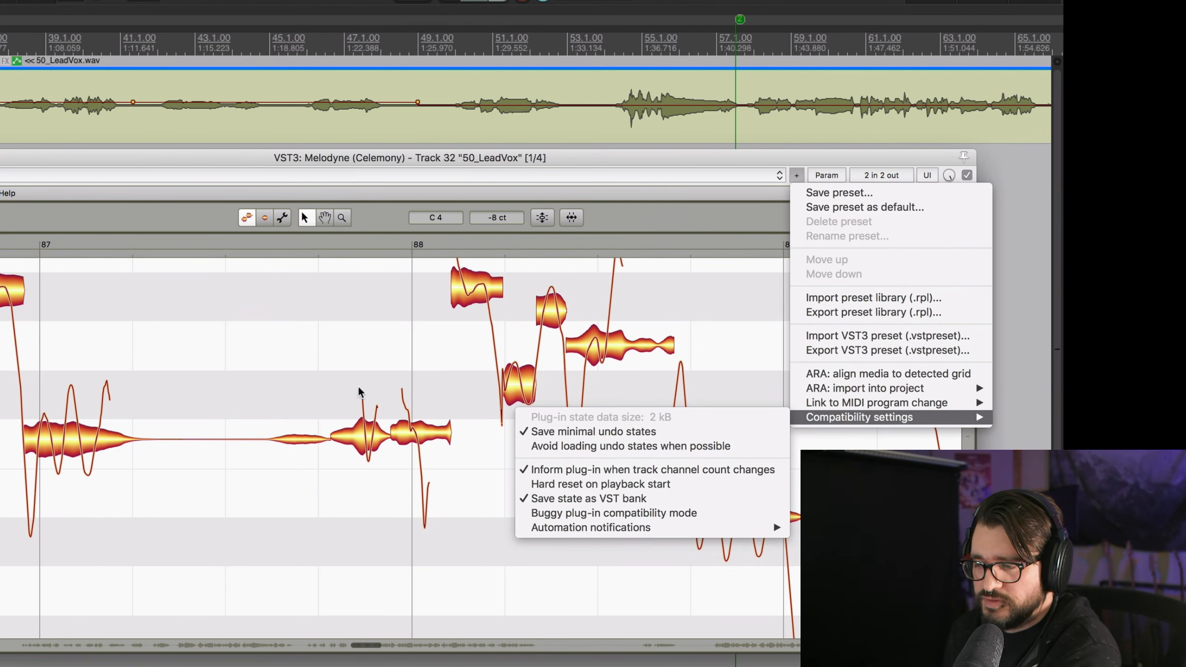
pyautogui.click(454, 392)
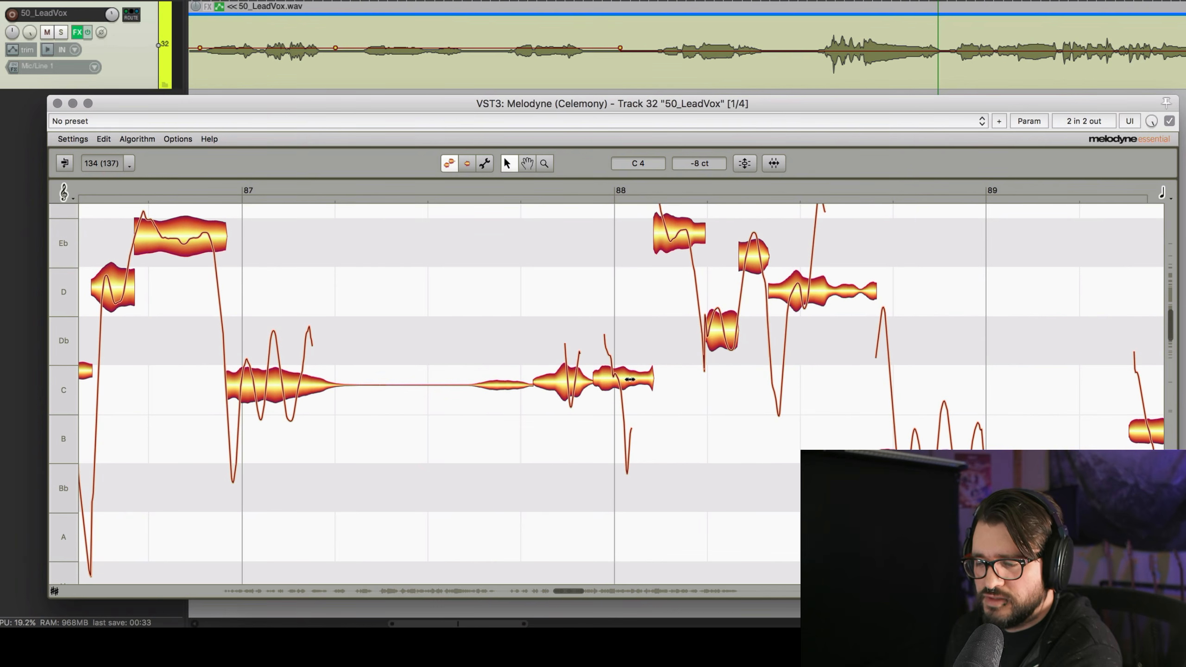
# Audition the short C 4 note between bars 86 and 87 and the tail of the C 4 note before bar 88.
pyautogui.hscroll(-5, 603, 371)
pyautogui.scroll(3, 603, 371)
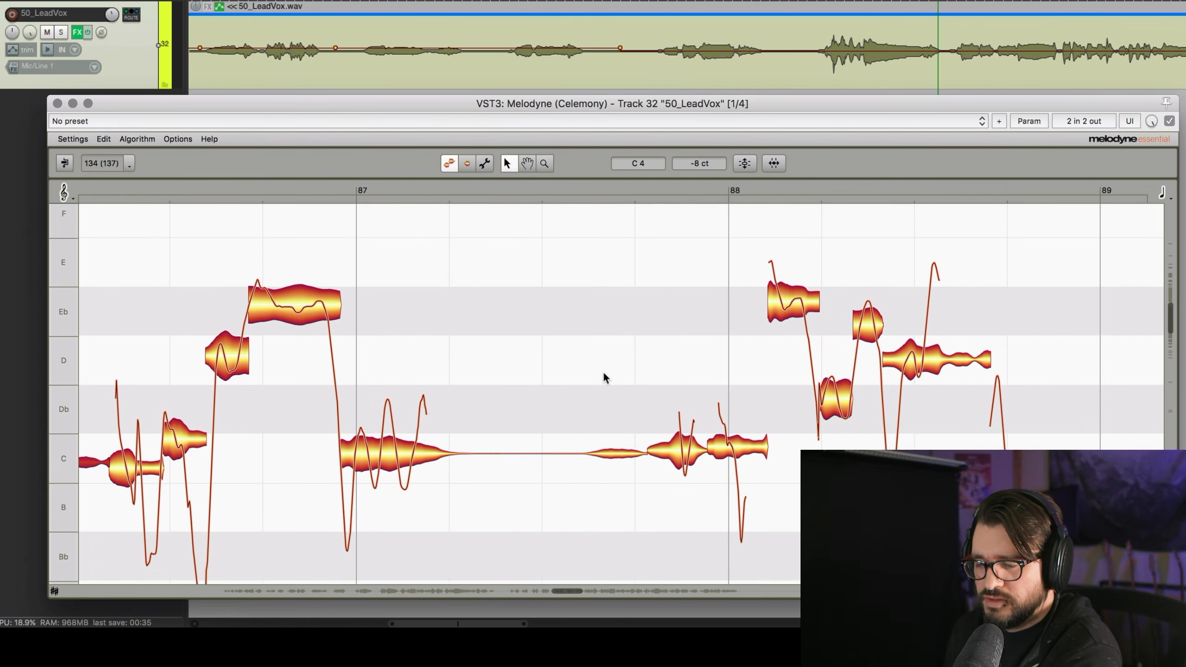
pyautogui.scroll(-1, 602, 371)
pyautogui.hscroll(-3, 602, 371)
pyautogui.hscroll(2, 602, 371)
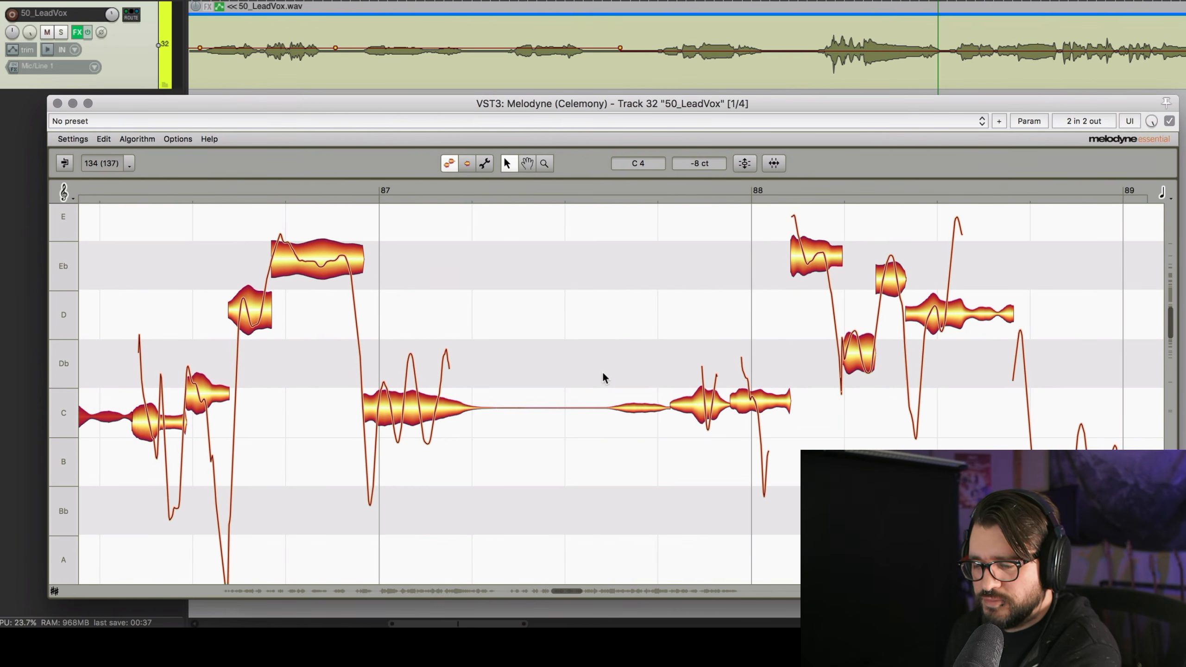
pyautogui.click(157, 427)
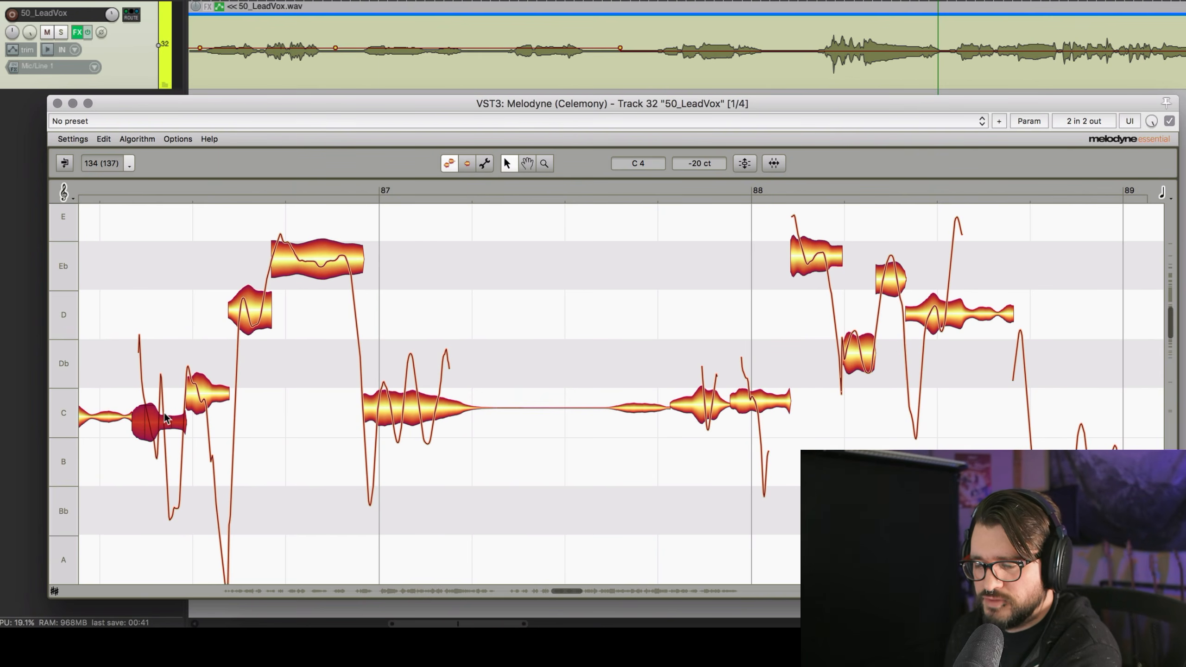
pyautogui.click(644, 407)
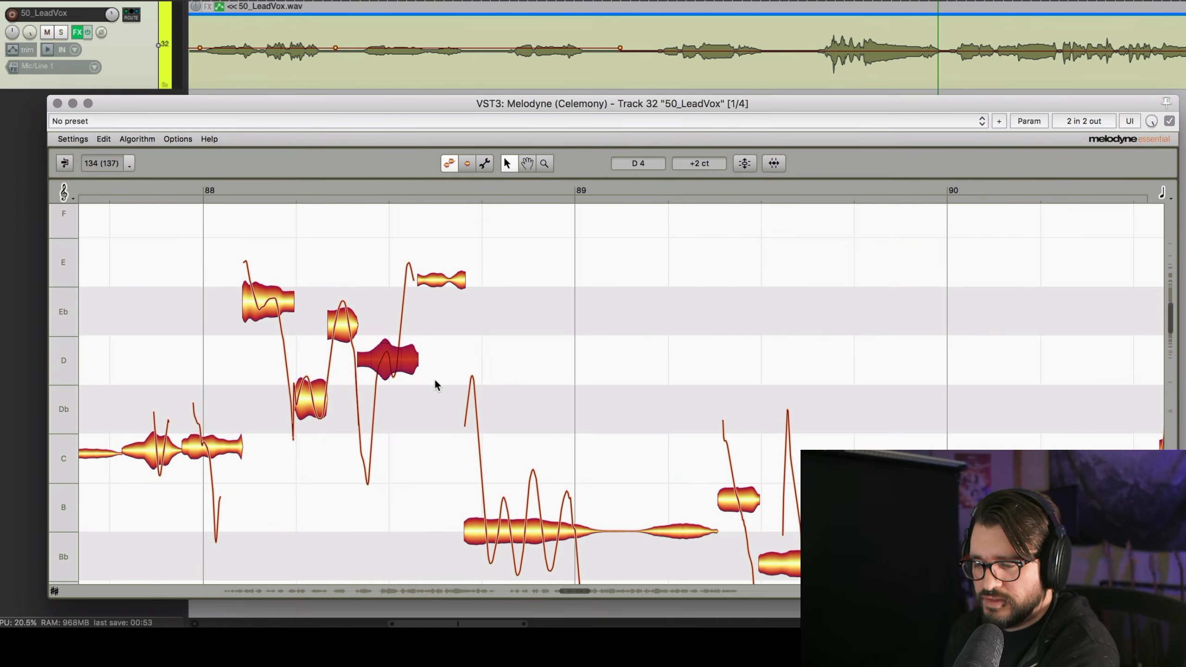
# Separate the joined notes between bars 89 and 90, splitting the tail off the Bb 3 note just after bar 90.
pyautogui.click(434, 379)
pyautogui.scroll(3, 434, 379)
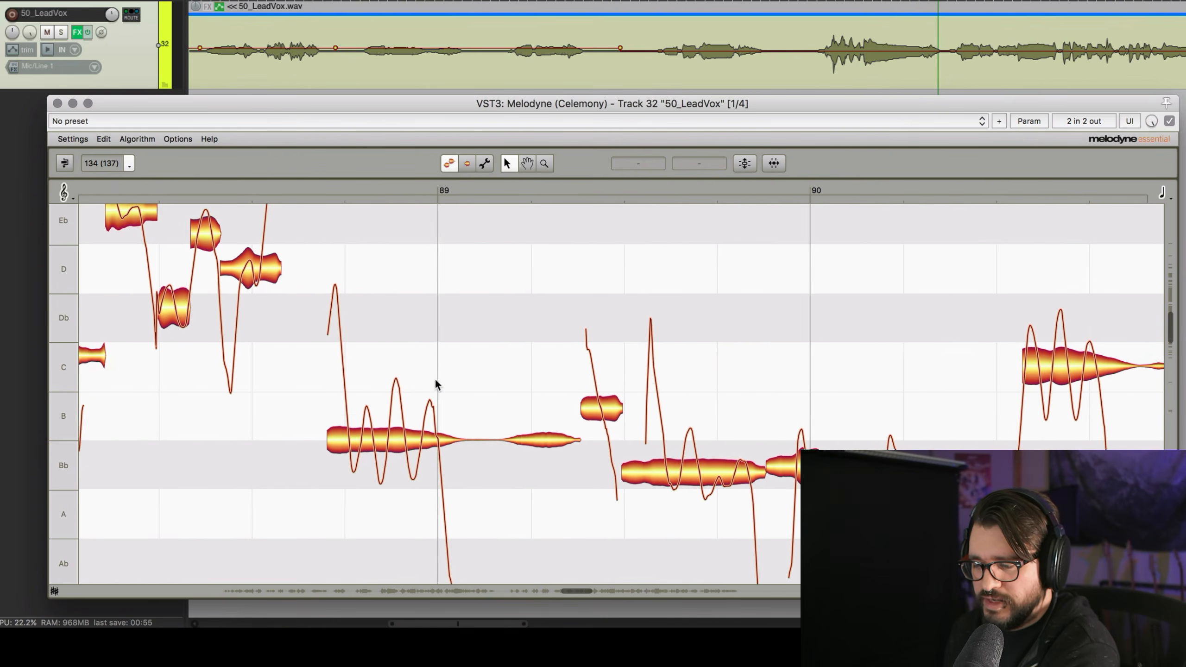
pyautogui.hscroll(6, 435, 379)
pyautogui.scroll(-1, 435, 378)
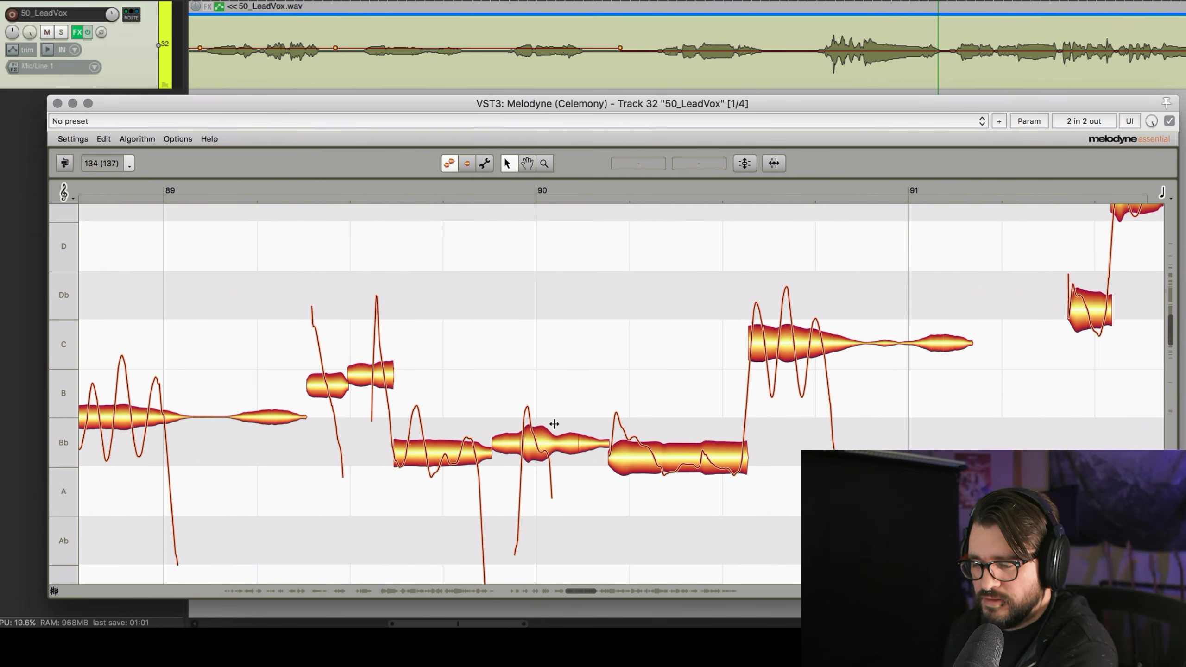
pyautogui.doubleClick(554, 424)
# Split the sustained Bb 3 note between bars 90 and 91 into two notes.
pyautogui.hscroll(2, 628, 498)
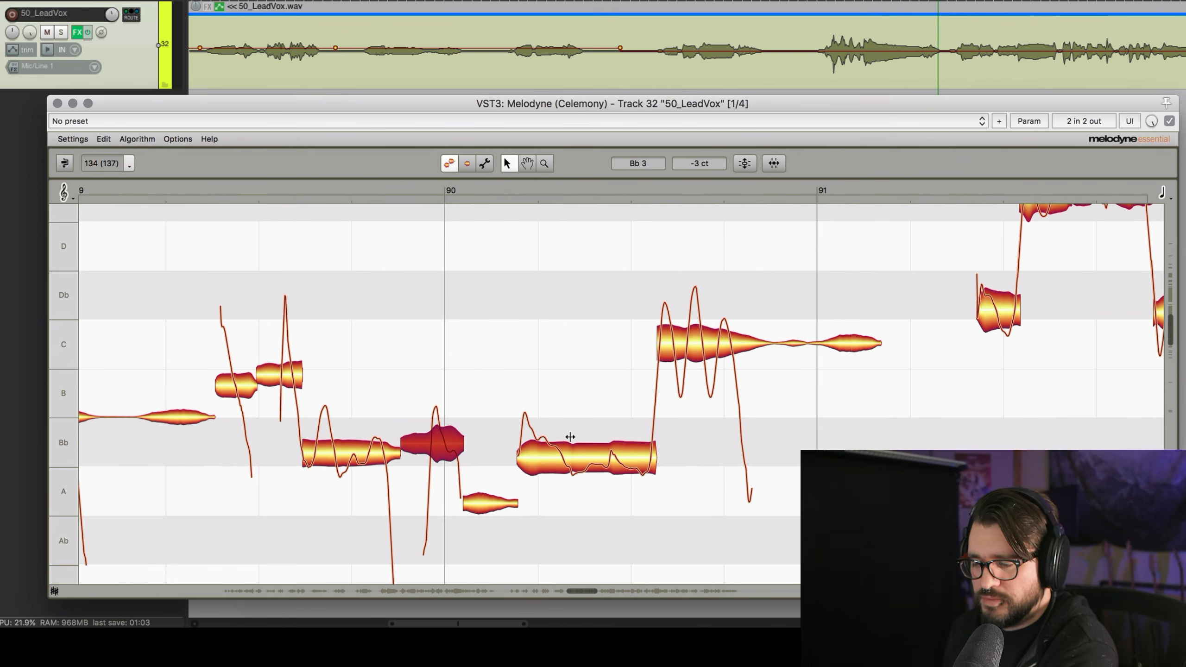
pyautogui.hscroll(1, 570, 437)
pyautogui.click(523, 433)
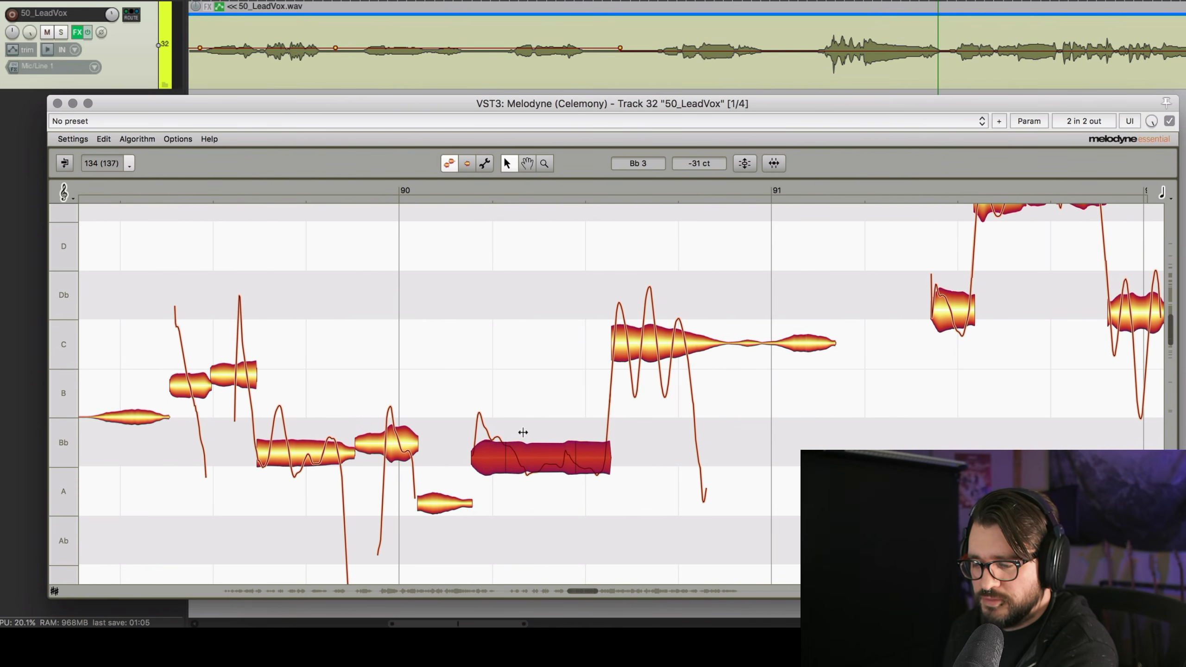
pyautogui.doubleClick(522, 432)
pyautogui.click(556, 537)
# Separate the wrongly joined notes between bars 92 and 95.
pyautogui.hscroll(1, 585, 533)
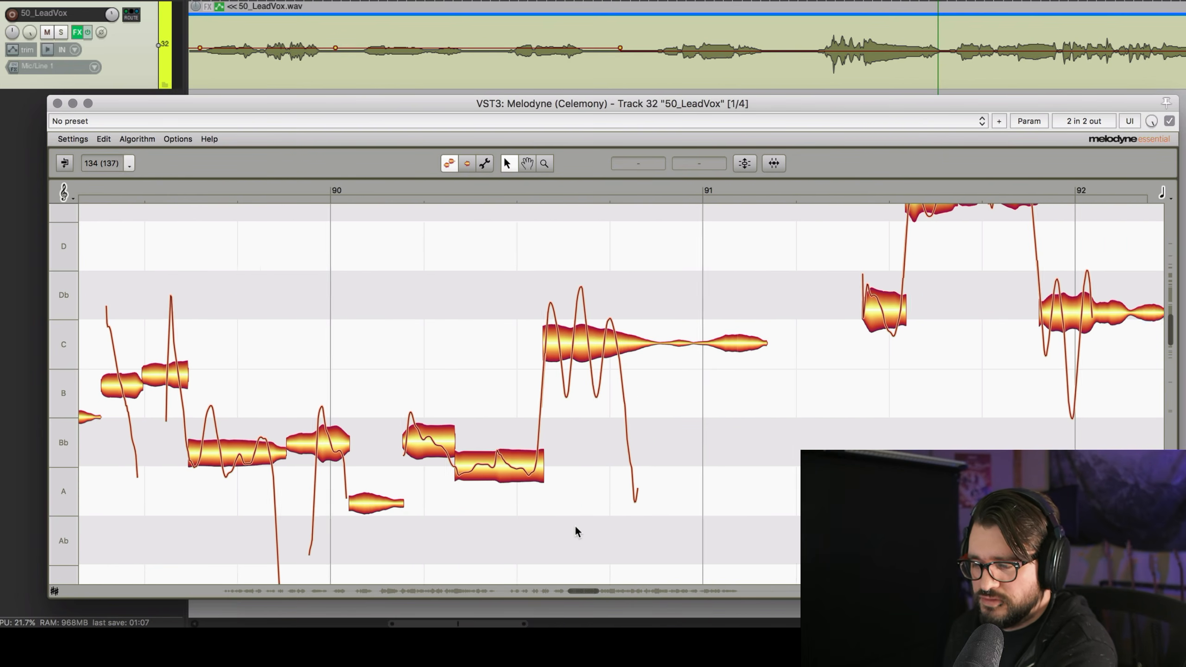
pyautogui.hscroll(1, 579, 514)
pyautogui.scroll(3, 583, 508)
pyautogui.hscroll(1, 582, 509)
pyautogui.scroll(-5, 584, 508)
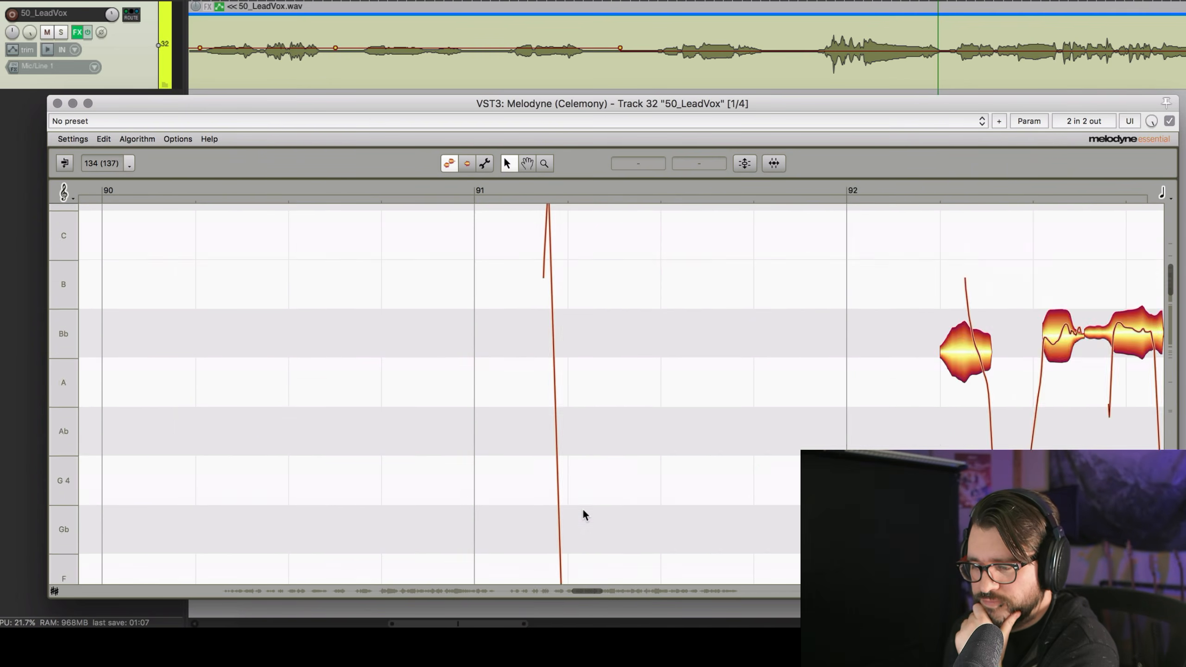
pyautogui.scroll(-3, 583, 509)
pyautogui.hscroll(8, 583, 509)
pyautogui.doubleClick(660, 421)
pyautogui.hscroll(4, 660, 421)
pyautogui.doubleClick(693, 371)
pyautogui.hscroll(4, 693, 421)
pyautogui.click(692, 472)
pyautogui.scroll(-2, 692, 420)
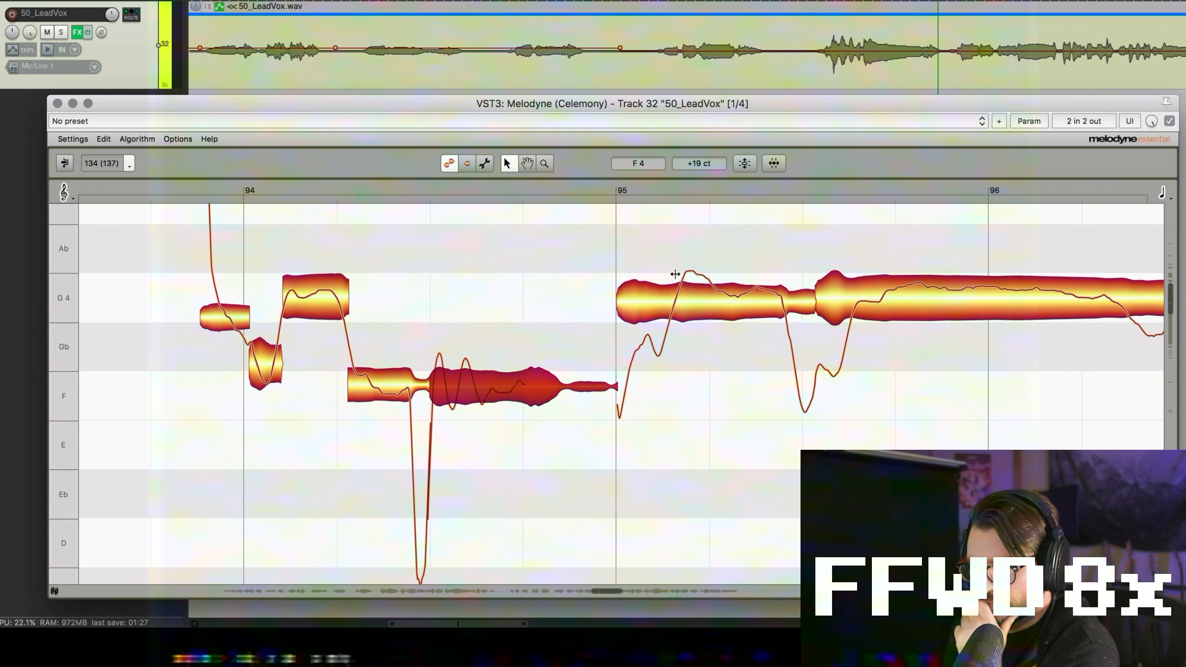
# Separate the joined notes between bars 95 and 98, including the sustained G 4 notes.
pyautogui.doubleClick(675, 275)
pyautogui.hscroll(3, 675, 276)
pyautogui.doubleClick(679, 281)
pyautogui.hscroll(4, 679, 282)
pyautogui.scroll(4, 722, 389)
pyautogui.doubleClick(543, 248)
pyautogui.hscroll(6, 544, 252)
pyautogui.click(817, 375)
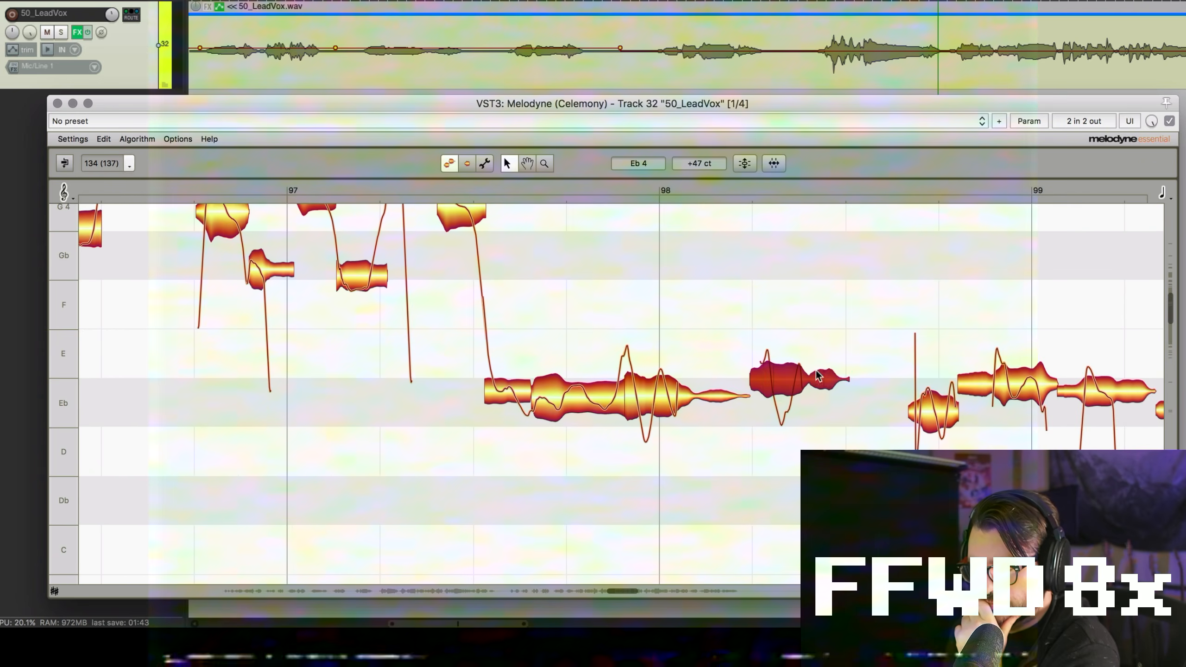
# Split the wide G 4 note before bar 101 into four separate notes.
pyautogui.hscroll(8, 817, 376)
pyautogui.scroll(4, 771, 369)
pyautogui.click(772, 366)
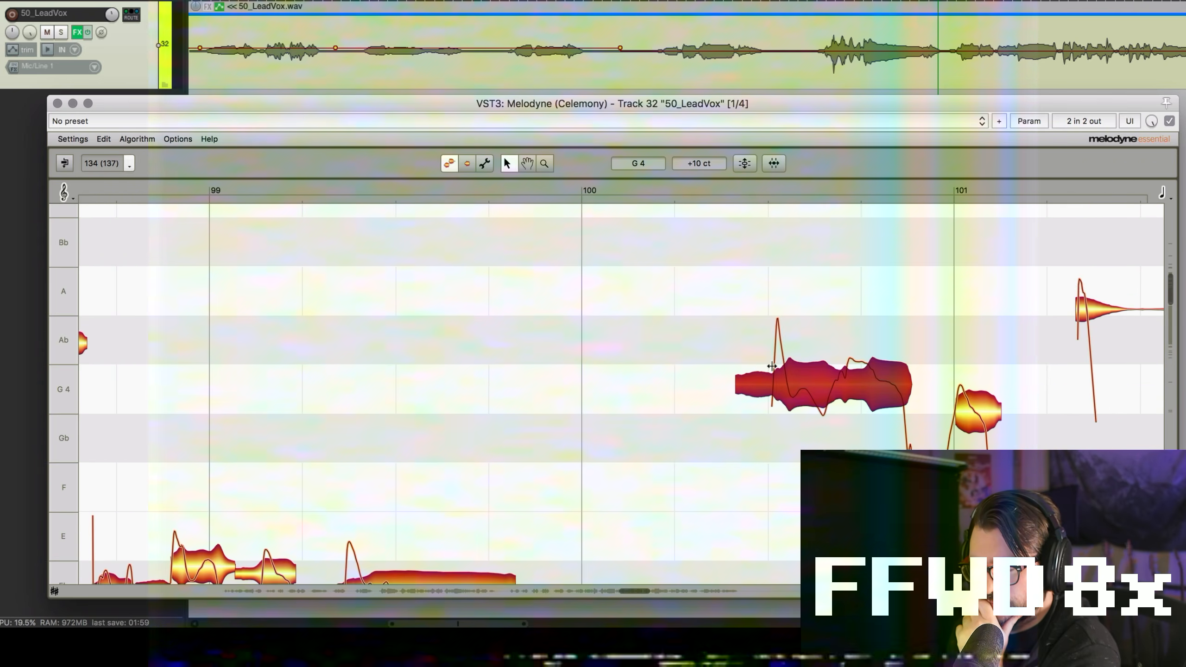
pyautogui.doubleClick(771, 366)
pyautogui.doubleClick(789, 364)
pyautogui.doubleClick(842, 369)
# Split the quiet tail off the fading A 4 note between bars 101 and 102.
pyautogui.scroll(-2, 836, 393)
pyautogui.hscroll(8, 835, 393)
pyautogui.doubleClick(786, 240)
pyautogui.hscroll(4, 861, 275)
pyautogui.scroll(3, 860, 276)
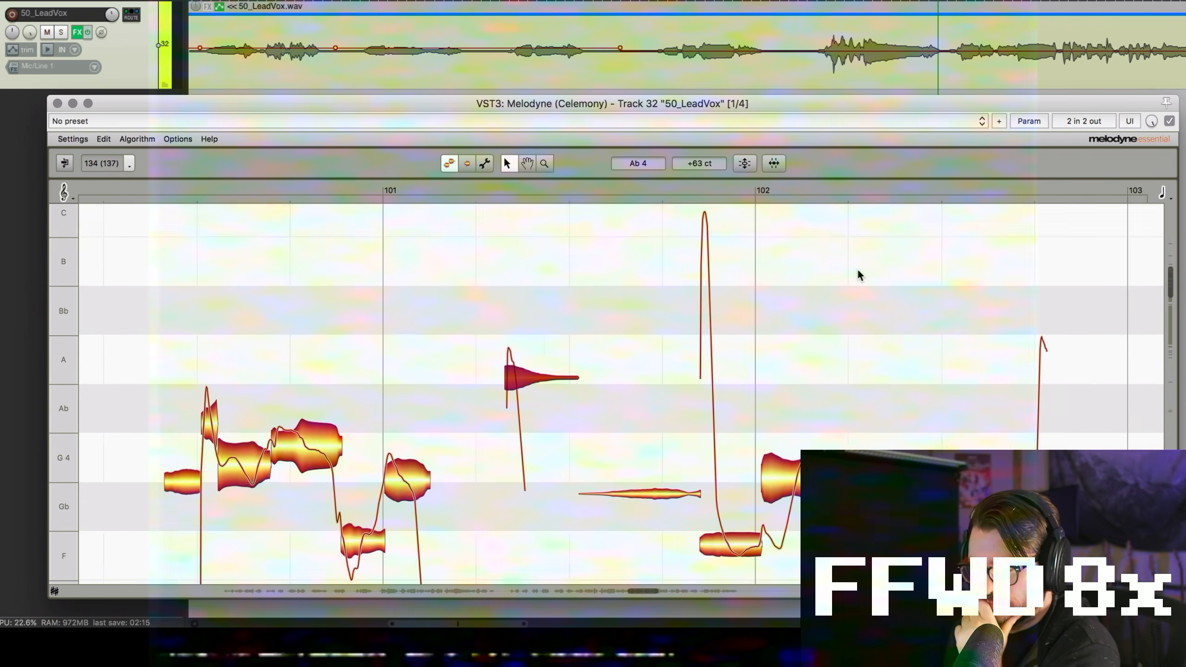
# Separate the joined notes between bars 102 and 105, including the short Gb 4 note after bar 104.
pyautogui.scroll(-4, 861, 275)
pyautogui.doubleClick(727, 299)
pyautogui.hscroll(6, 728, 299)
pyautogui.doubleClick(683, 271)
pyautogui.doubleClick(652, 261)
pyautogui.doubleClick(938, 334)
pyautogui.hscroll(4, 937, 334)
pyautogui.doubleClick(692, 296)
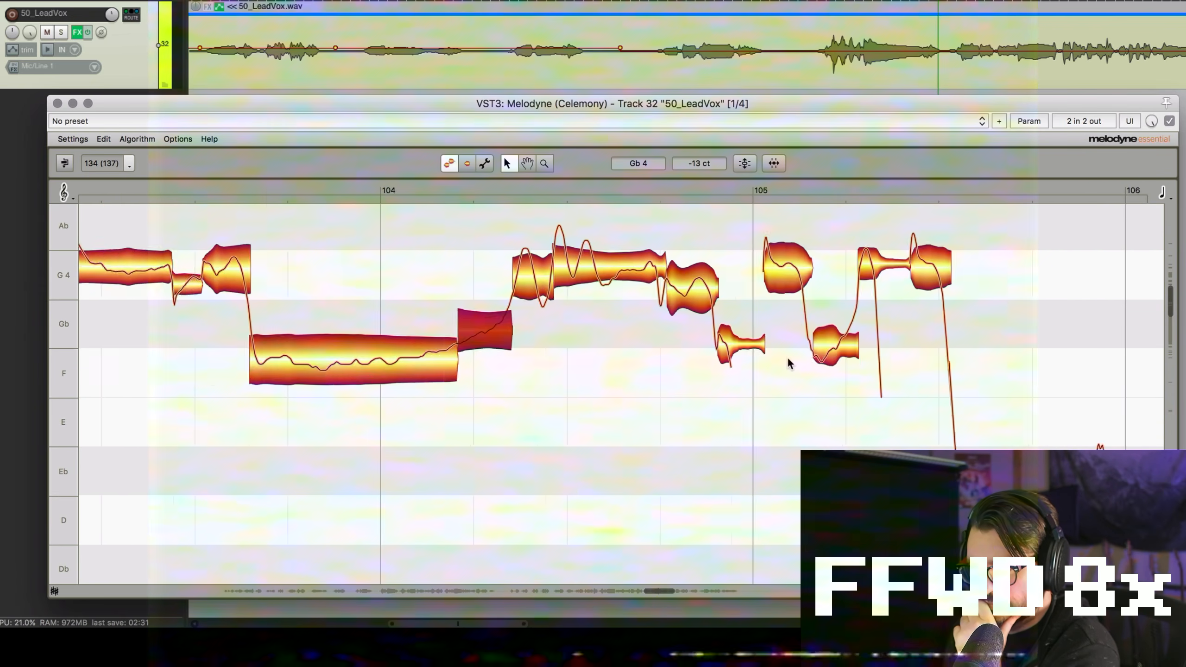
# Separate the joined Eb 4 notes around bar 106 and the G 4 note between bars 106 and 107.
pyautogui.hscroll(8, 788, 363)
pyautogui.click(657, 483)
pyautogui.doubleClick(685, 460)
pyautogui.hscroll(4, 684, 460)
pyautogui.doubleClick(669, 449)
pyautogui.doubleClick(749, 239)
pyautogui.hscroll(5, 749, 239)
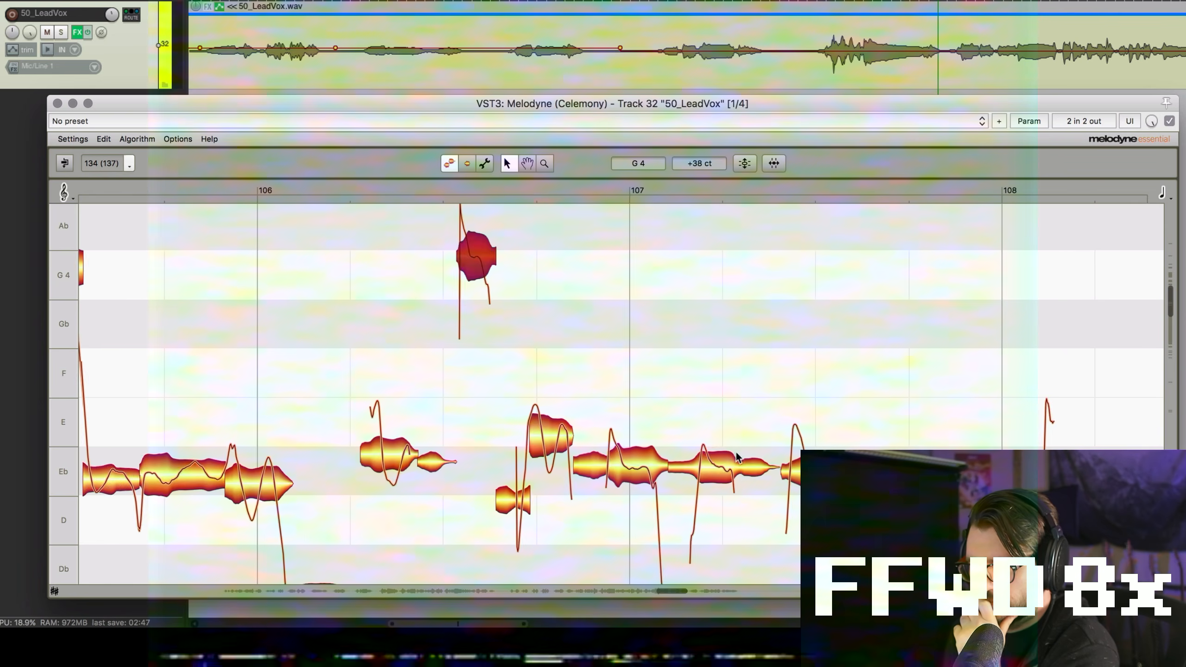
# Separate the joined notes from the Eb 4 notes after bar 107 up to the Eb 4 notes after bar 109.
pyautogui.doubleClick(737, 457)
pyautogui.hscroll(5, 737, 458)
pyautogui.click(472, 463)
pyautogui.scroll(-5, 602, 317)
pyautogui.doubleClick(675, 309)
pyautogui.doubleClick(728, 306)
pyautogui.doubleClick(864, 301)
pyautogui.hscroll(5, 808, 355)
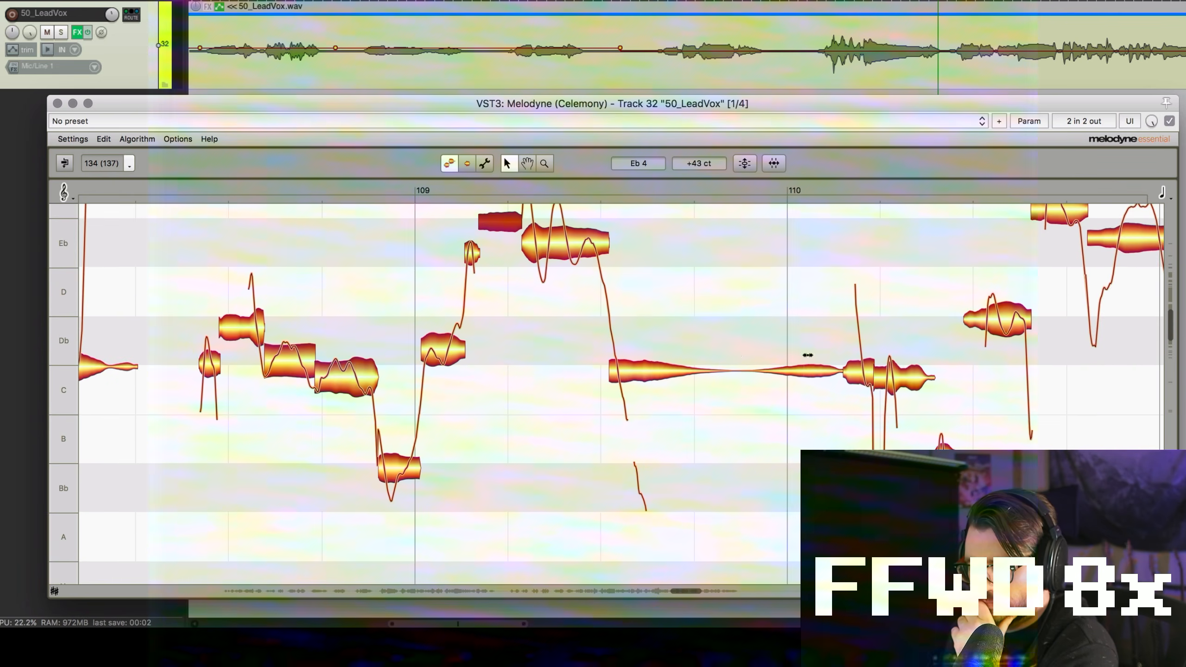
# Split the long fading C 4 note before bar 110 and separate the joined notes up to bar 113.
pyautogui.doubleClick(746, 370)
pyautogui.hscroll(5, 746, 370)
pyautogui.doubleClick(768, 283)
pyautogui.hscroll(6, 768, 283)
pyautogui.doubleClick(737, 321)
pyautogui.doubleClick(842, 297)
pyautogui.doubleClick(972, 286)
pyautogui.hscroll(4, 861, 403)
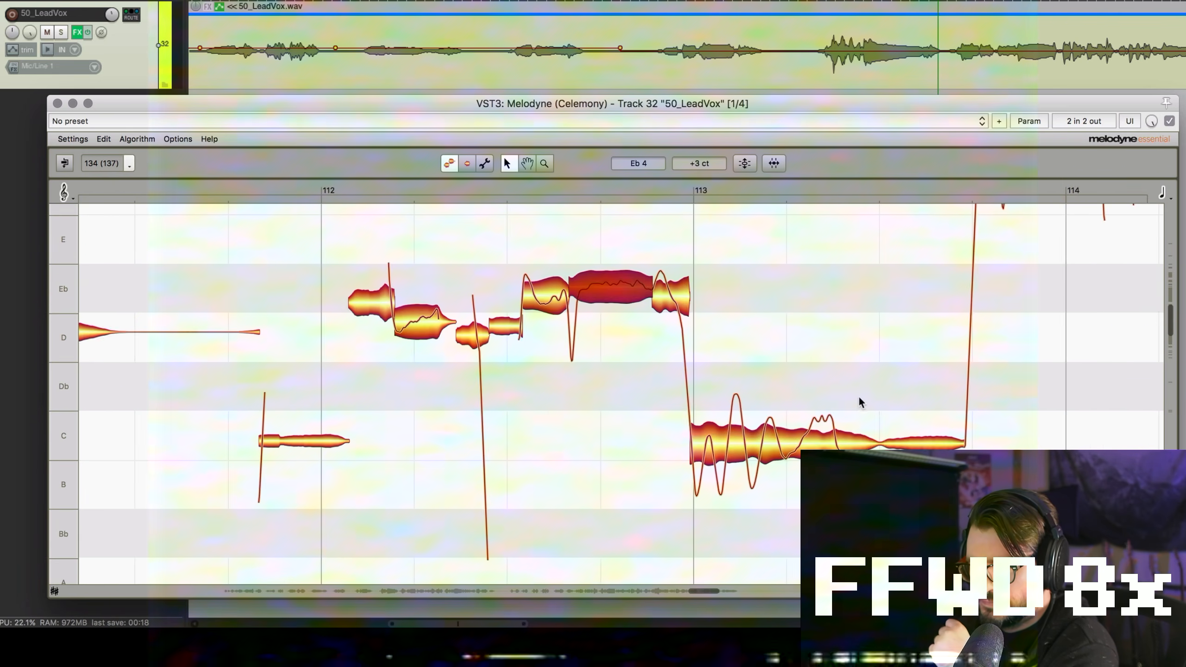
# Separate the joined Gb 4 notes in the phrase around bar 114.
pyautogui.hscroll(5, 861, 402)
pyautogui.scroll(8, 600, 365)
pyautogui.scroll(-3, 601, 365)
pyautogui.hscroll(2, 434, 355)
pyautogui.doubleClick(446, 306)
pyautogui.doubleClick(312, 381)
pyautogui.doubleClick(177, 380)
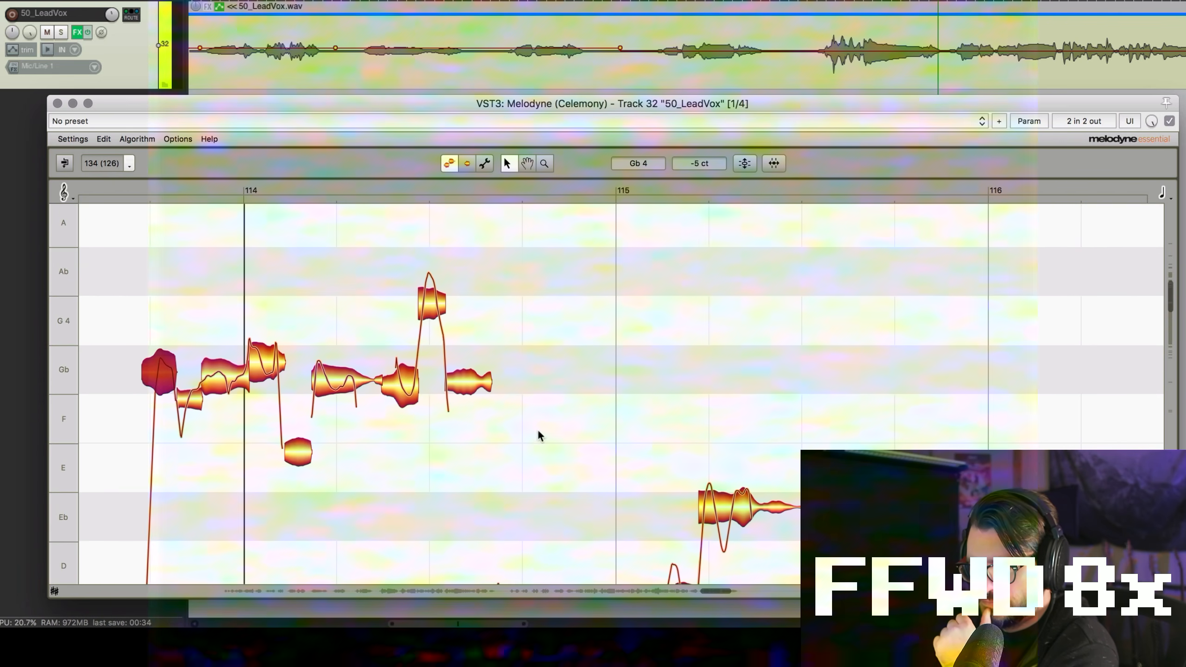
# Separate the joined notes between bars 115 and 117, splitting off the short Eb 4 note after bar 116.
pyautogui.scroll(-8, 540, 436)
pyautogui.doubleClick(520, 467)
pyautogui.hscroll(3, 519, 467)
pyautogui.doubleClick(659, 216)
pyautogui.hscroll(6, 659, 216)
pyautogui.doubleClick(558, 263)
pyautogui.hscroll(3, 559, 263)
pyautogui.doubleClick(683, 250)
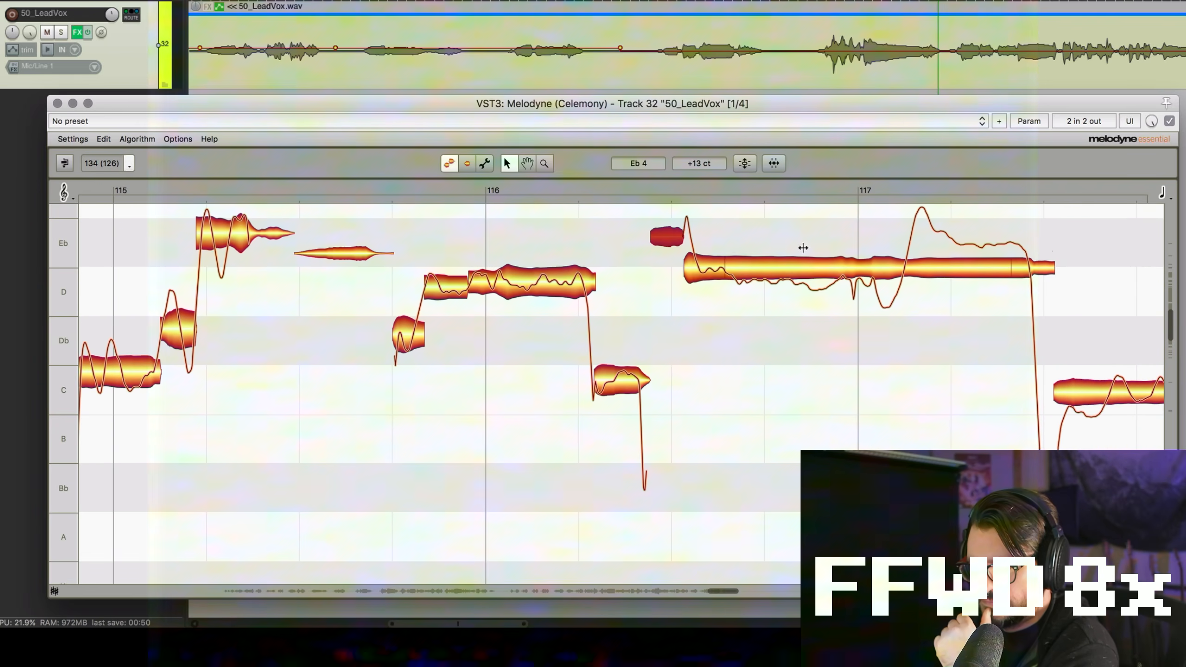
# Split the sustained D 4 note across bar 117 and the C 4 note that follows it.
pyautogui.doubleClick(730, 247)
pyautogui.doubleClick(870, 255)
pyautogui.doubleClick(906, 233)
pyautogui.hscroll(6, 906, 233)
pyautogui.doubleClick(1057, 383)
pyautogui.hscroll(15, 1058, 383)
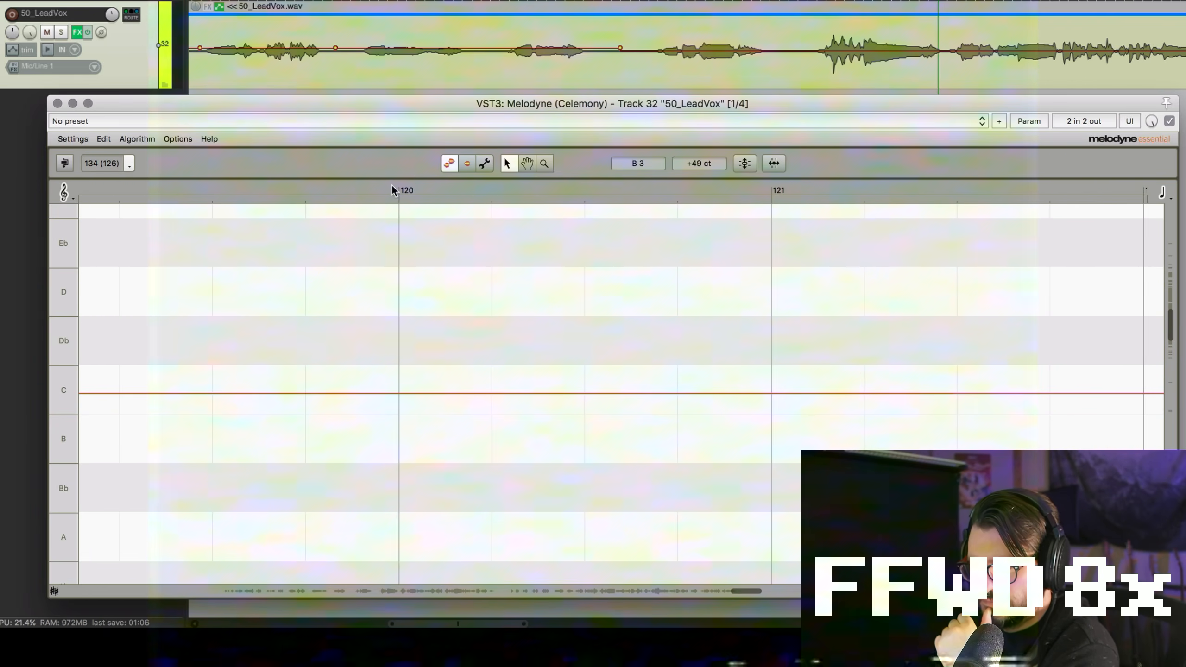
# Separate the joined notes up to the C 4 note at bar 139 and split the long fading note before bar 140.
pyautogui.hscroll(20, 395, 190)
pyautogui.hscroll(5, 393, 357)
pyautogui.doubleClick(394, 357)
pyautogui.hscroll(8, 680, 421)
pyautogui.doubleClick(680, 407)
pyautogui.hscroll(10, 680, 421)
pyautogui.doubleClick(277, 495)
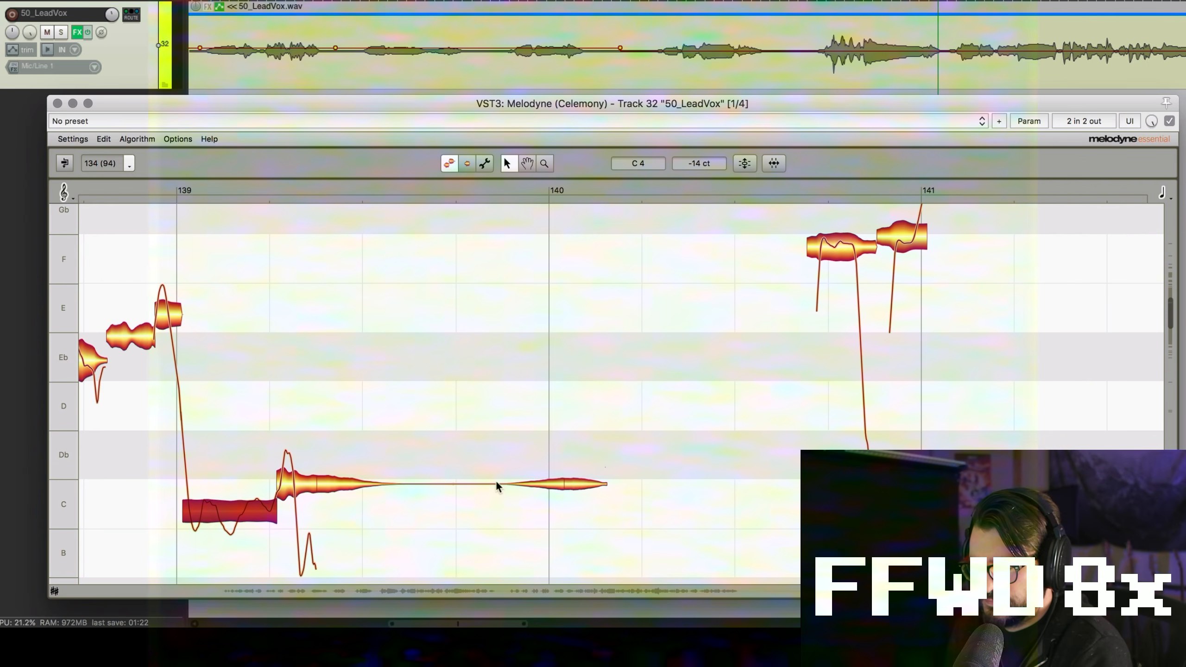
pyautogui.doubleClick(504, 484)
# Separate the wrongly joined notes between bars 141 and 155.
pyautogui.scroll(5, 508, 463)
pyautogui.hscroll(10, 625, 442)
pyautogui.hscroll(-2, 625, 442)
pyautogui.doubleClick(636, 397)
pyautogui.hscroll(15, 754, 458)
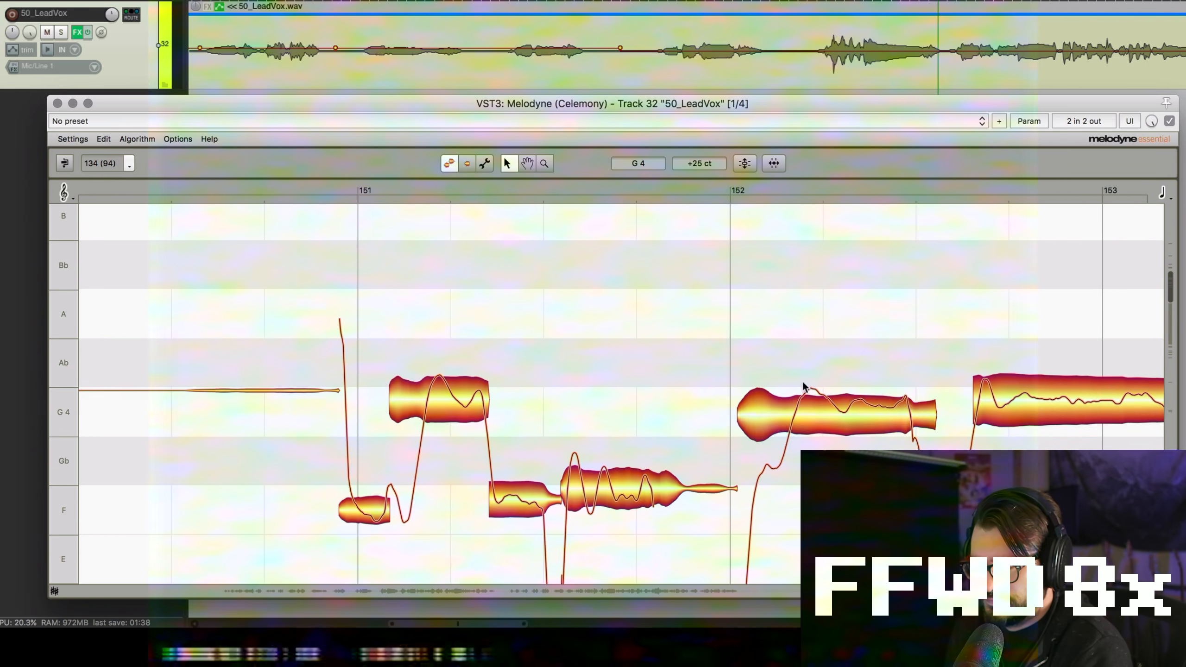
pyautogui.hscroll(15, 803, 387)
pyautogui.doubleClick(466, 387)
pyautogui.click(948, 406)
pyautogui.hscroll(3, 887, 401)
# Split the attack and falling tail off the sustained G 4 note before bar 157 and the tail off the preceding note.
pyautogui.hscroll(15, 648, 395)
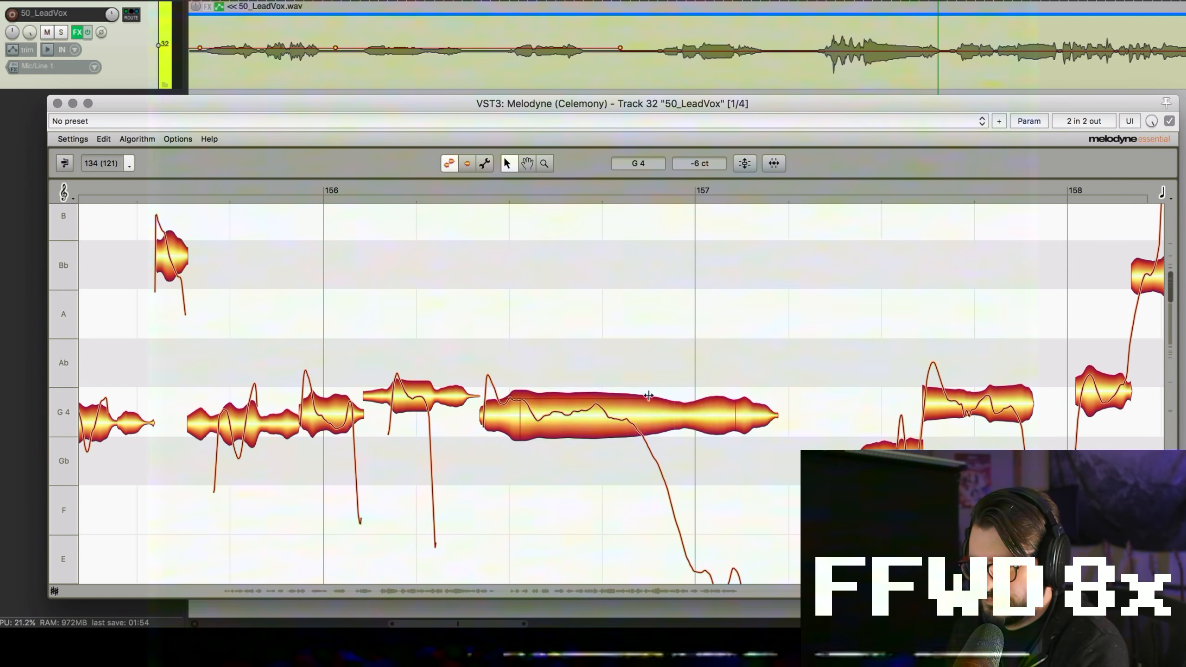
pyautogui.doubleClick(648, 395)
pyautogui.doubleClick(503, 397)
pyautogui.doubleClick(436, 385)
pyautogui.hscroll(5, 502, 392)
# Split the G 4 note before bar 158 in two and separate the Gb 4 note that precedes it.
pyautogui.click(503, 392)
pyautogui.hscroll(1, 503, 392)
pyautogui.doubleClick(756, 385)
pyautogui.click(668, 440)
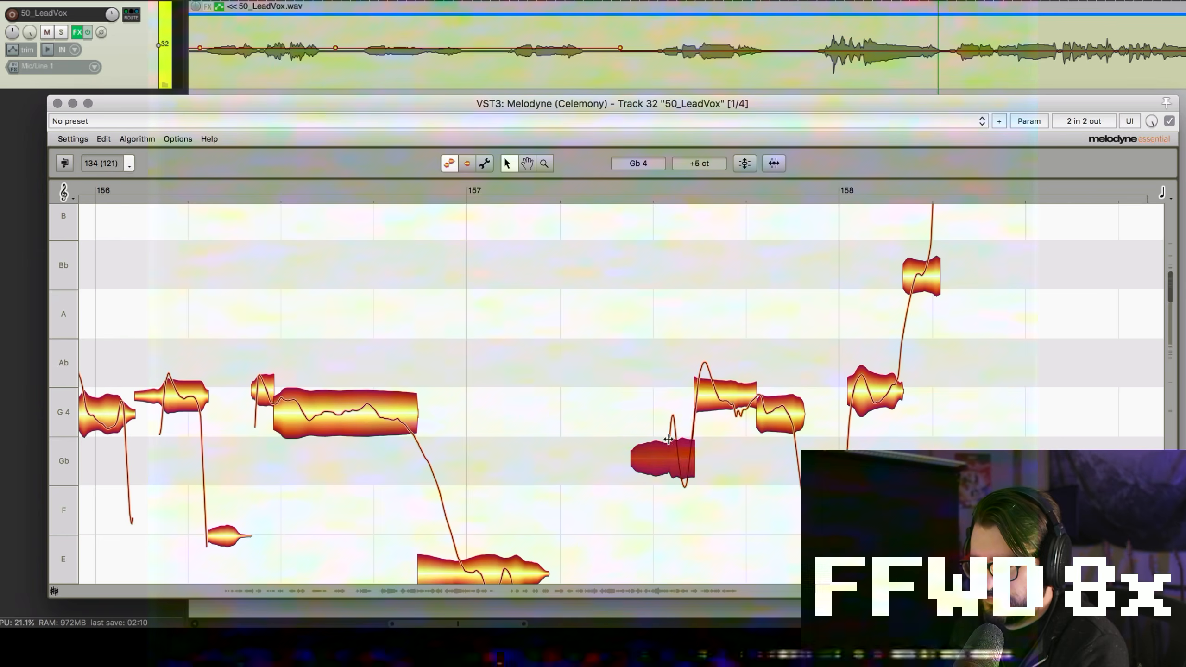
pyautogui.doubleClick(668, 440)
# Separate the joined notes between bars 158 and 160, splitting the Eb 4 note after bar 160 from the D 4 that follows.
pyautogui.hscroll(8, 668, 439)
pyautogui.click(864, 481)
pyautogui.hscroll(3, 864, 481)
pyautogui.doubleClick(764, 467)
pyautogui.hscroll(5, 764, 467)
pyautogui.scroll(-4, 764, 467)
pyautogui.doubleClick(857, 406)
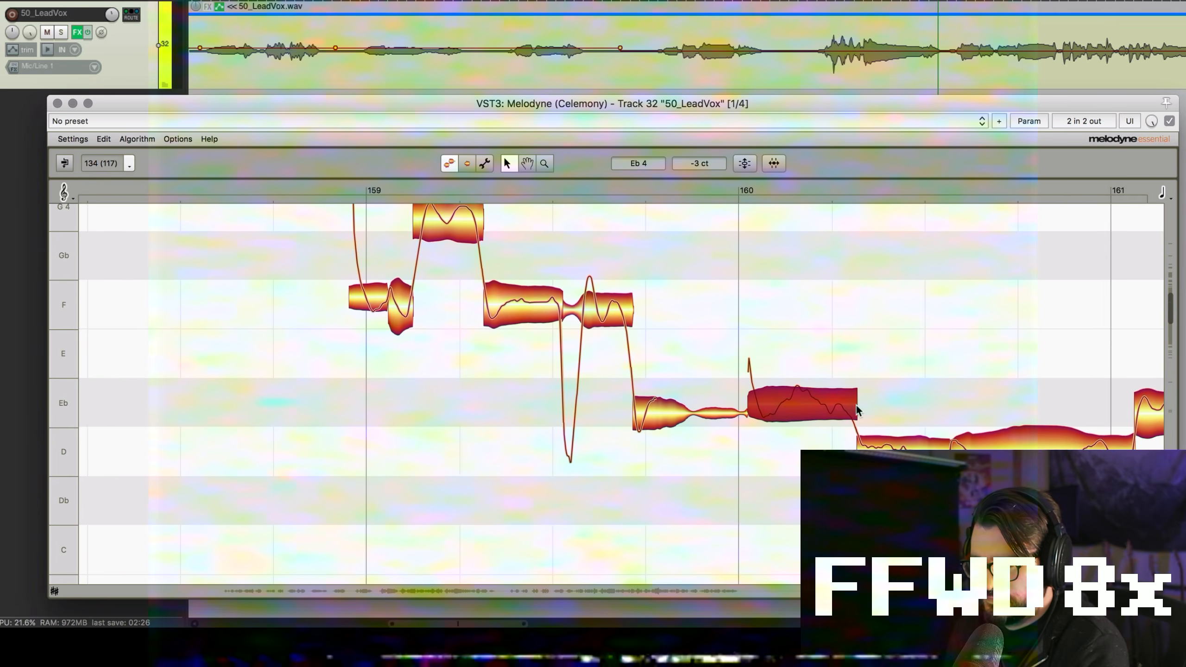
# Separate the wrongly joined notes between bars 160 and 163.
pyautogui.hscroll(8, 856, 410)
pyautogui.click(653, 498)
pyautogui.hscroll(13, 654, 498)
pyautogui.click(429, 299)
pyautogui.doubleClick(429, 299)
pyautogui.doubleClick(553, 320)
# Split the tail off the G 4 note between bars 163 and 164.
pyautogui.hscroll(5, 554, 321)
pyautogui.scroll(4, 753, 367)
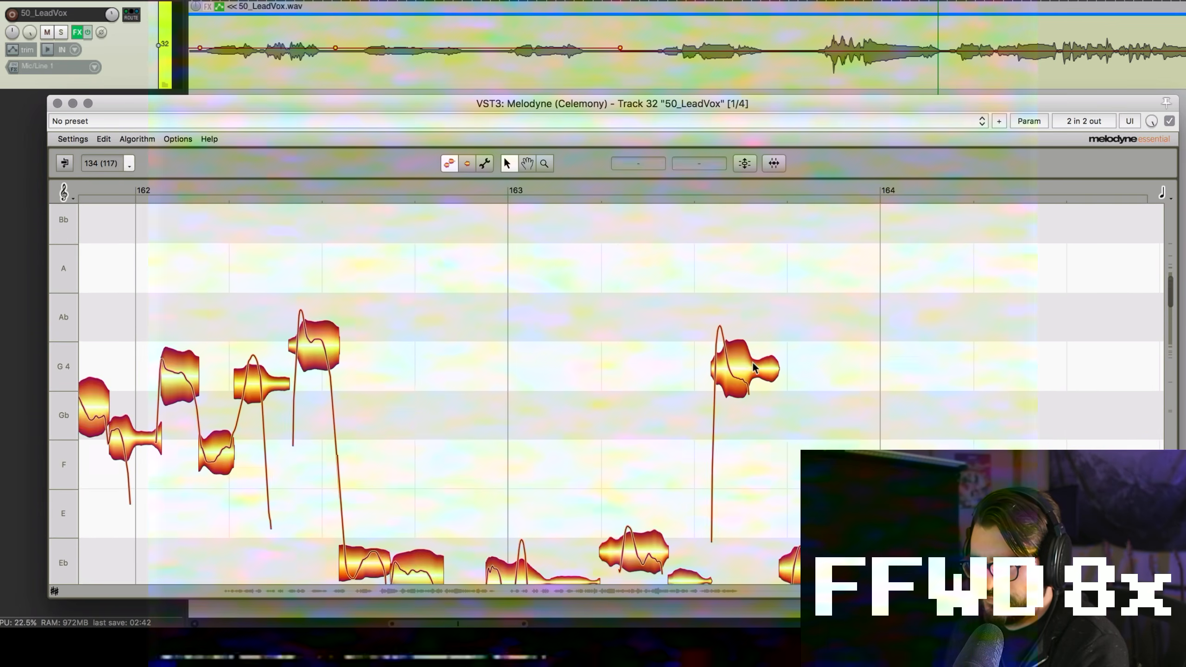
pyautogui.doubleClick(752, 366)
# Separate the joined Eb 4 notes after bar 164 and the C 4 note between bars 165 and 166.
pyautogui.scroll(-5, 755, 380)
pyautogui.hscroll(7, 757, 397)
pyautogui.doubleClick(751, 315)
pyautogui.doubleClick(685, 312)
pyautogui.doubleClick(834, 314)
pyautogui.hscroll(8, 775, 343)
pyautogui.scroll(-2, 775, 344)
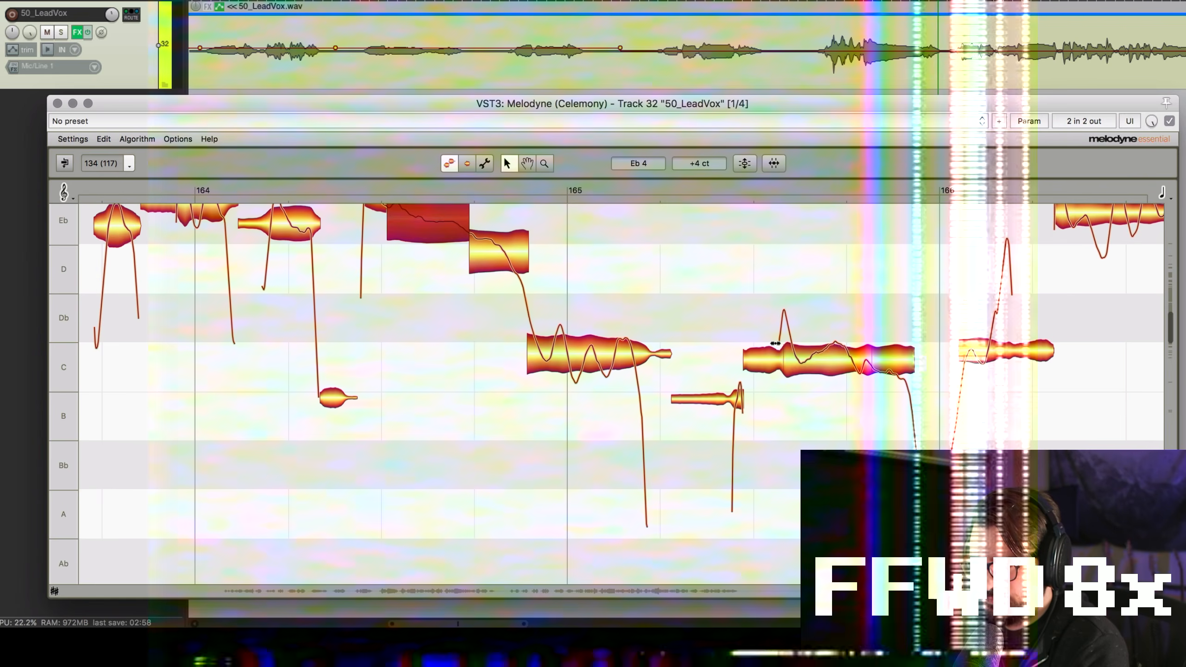
pyautogui.doubleClick(775, 344)
pyautogui.hscroll(5, 775, 343)
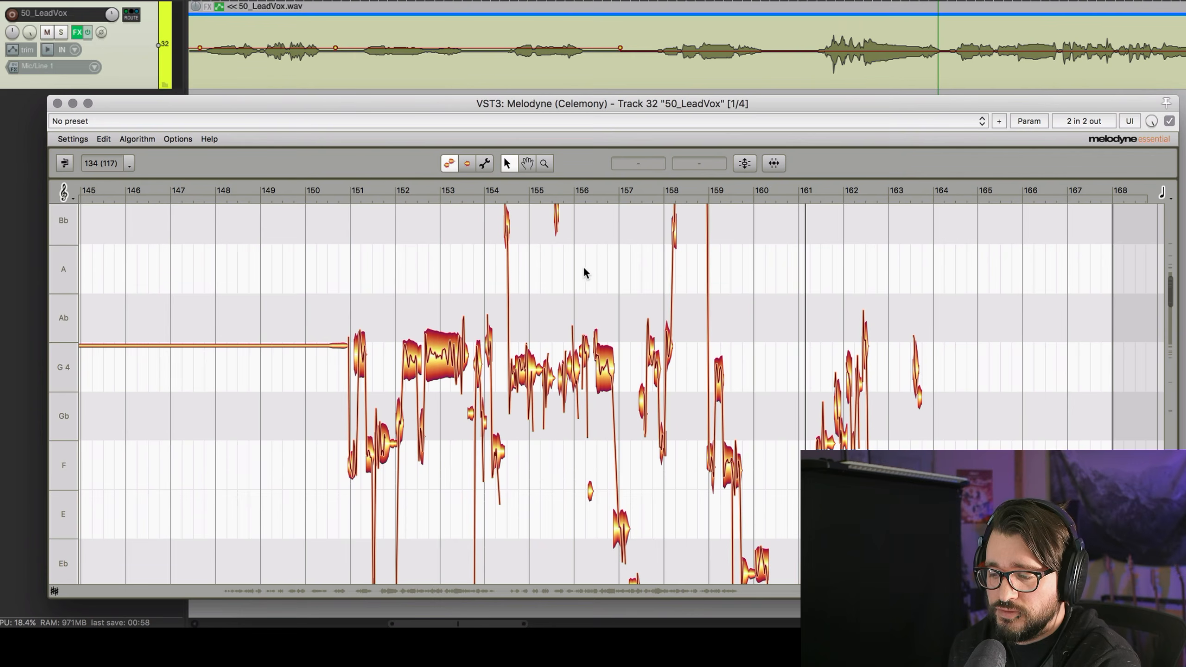
# Select all notes of the lead vocal.
pyautogui.rightClick(587, 264)
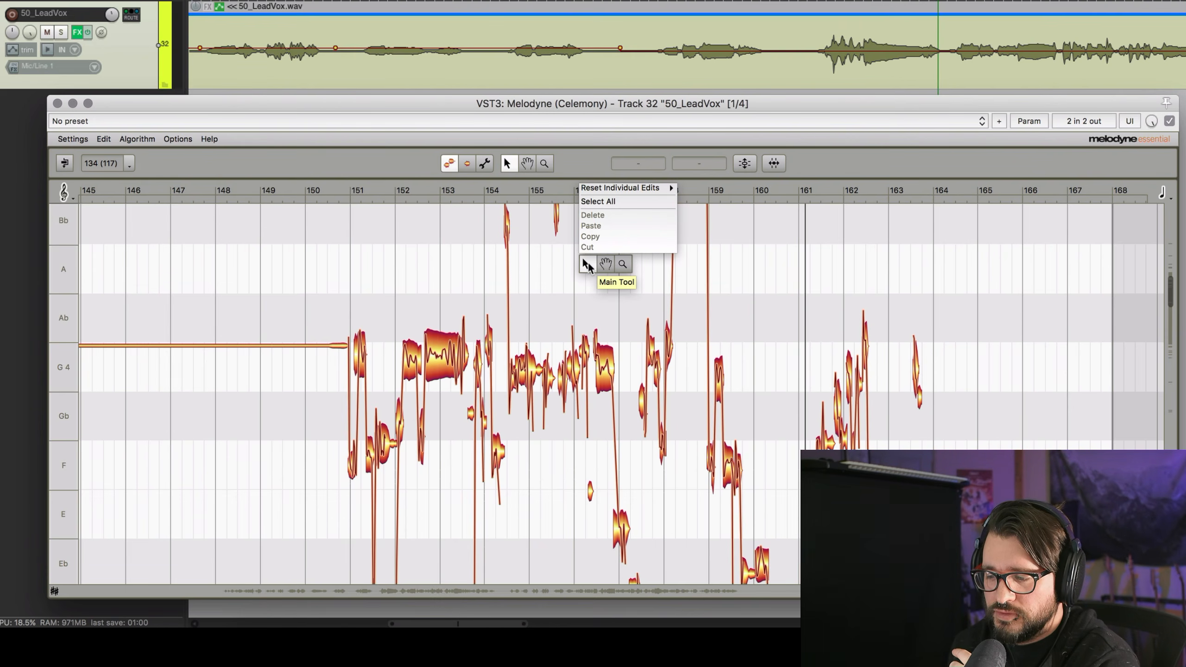
pyautogui.click(602, 204)
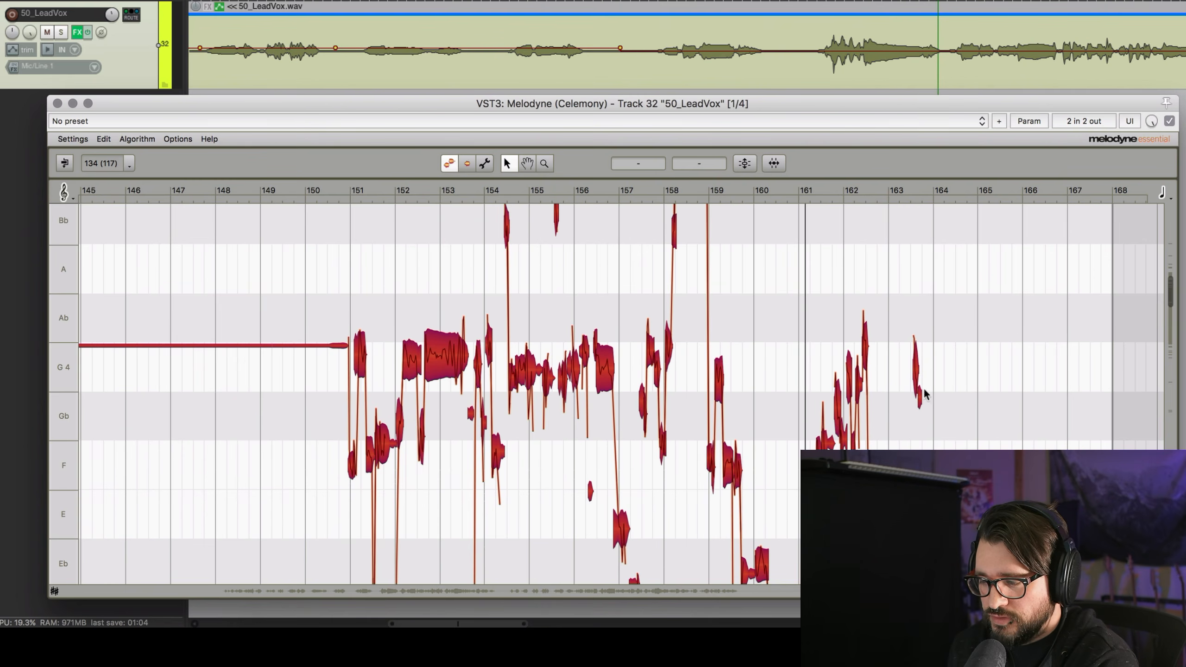
pyautogui.moveTo(1168, 303)
pyautogui.mouseDown()
pyautogui.moveTo(1170, 255)
pyautogui.moveTo(1171, 295)
pyautogui.mouseUp()
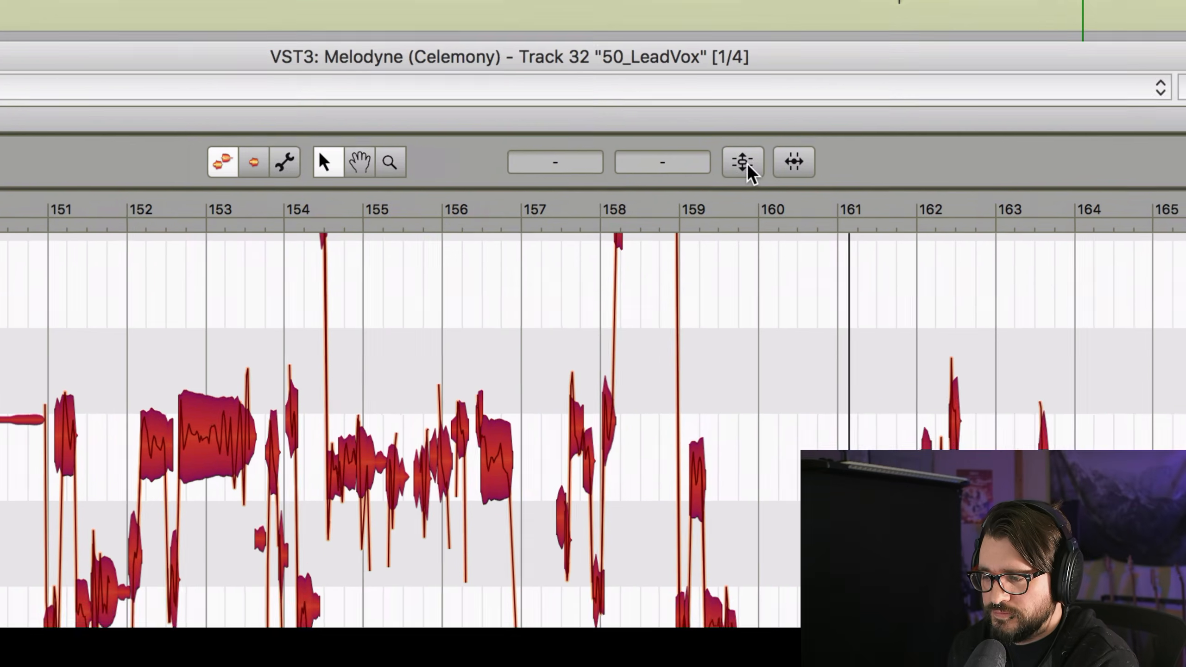
# Correct the pitch of all selected notes with Pitch Center 90 %, Pitch Drift 57 % and Snap to G Minor enabled.
pyautogui.click(745, 163)
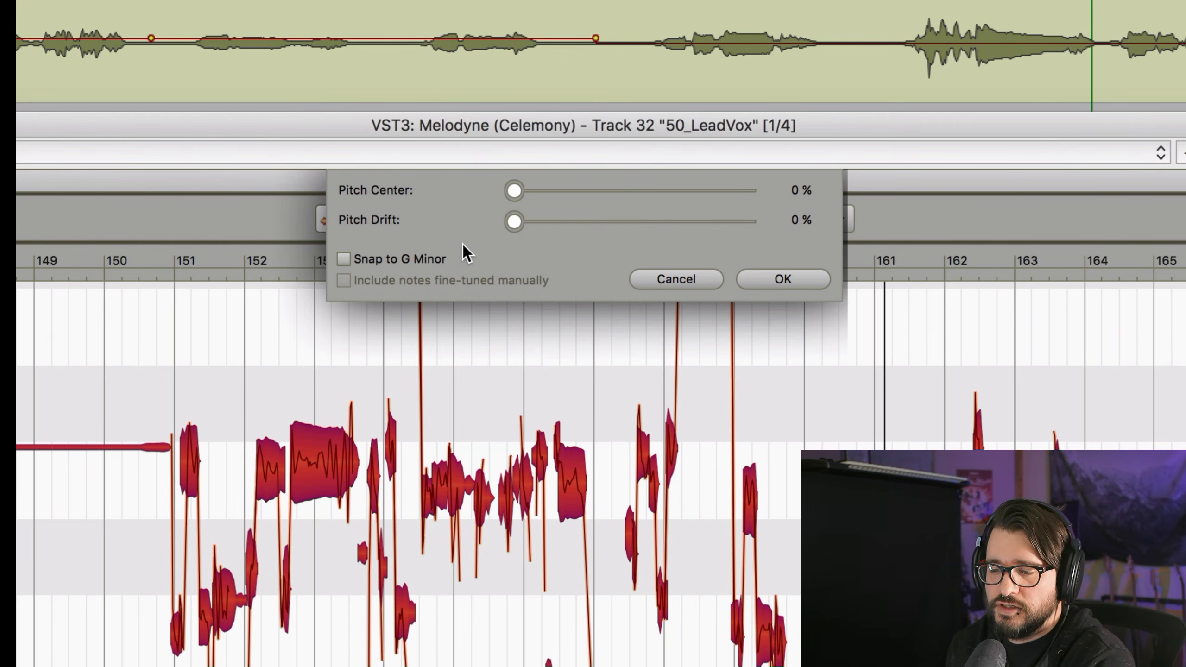
pyautogui.moveTo(513, 190); pyautogui.dragTo(722, 189)
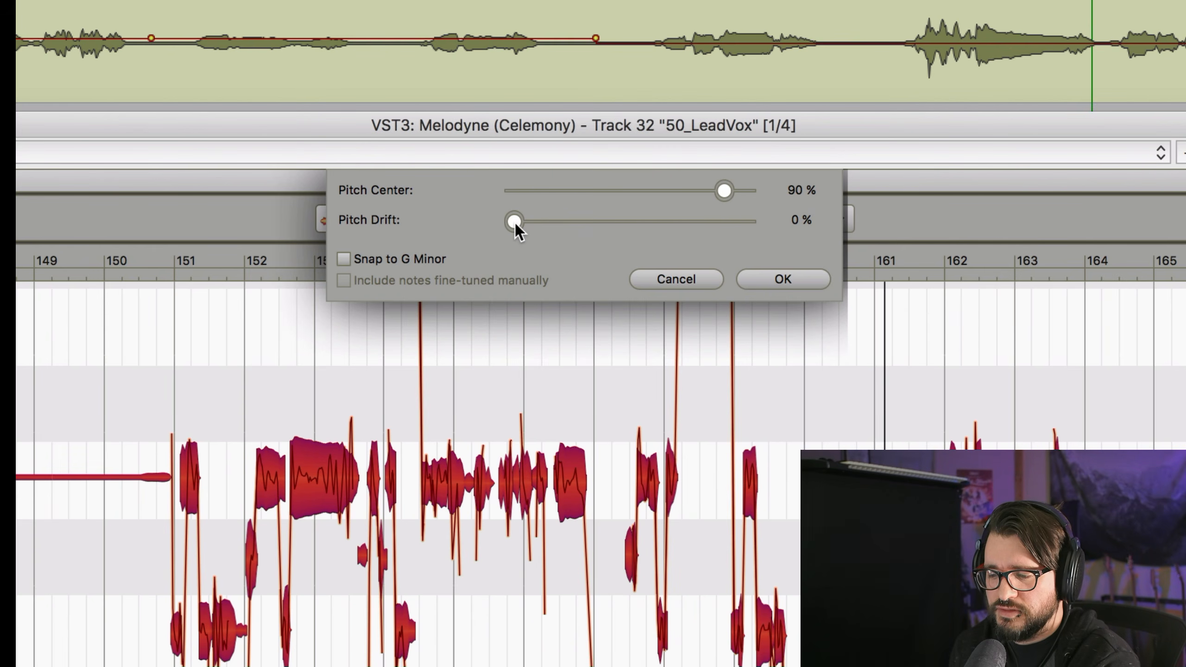
pyautogui.click(700, 223)
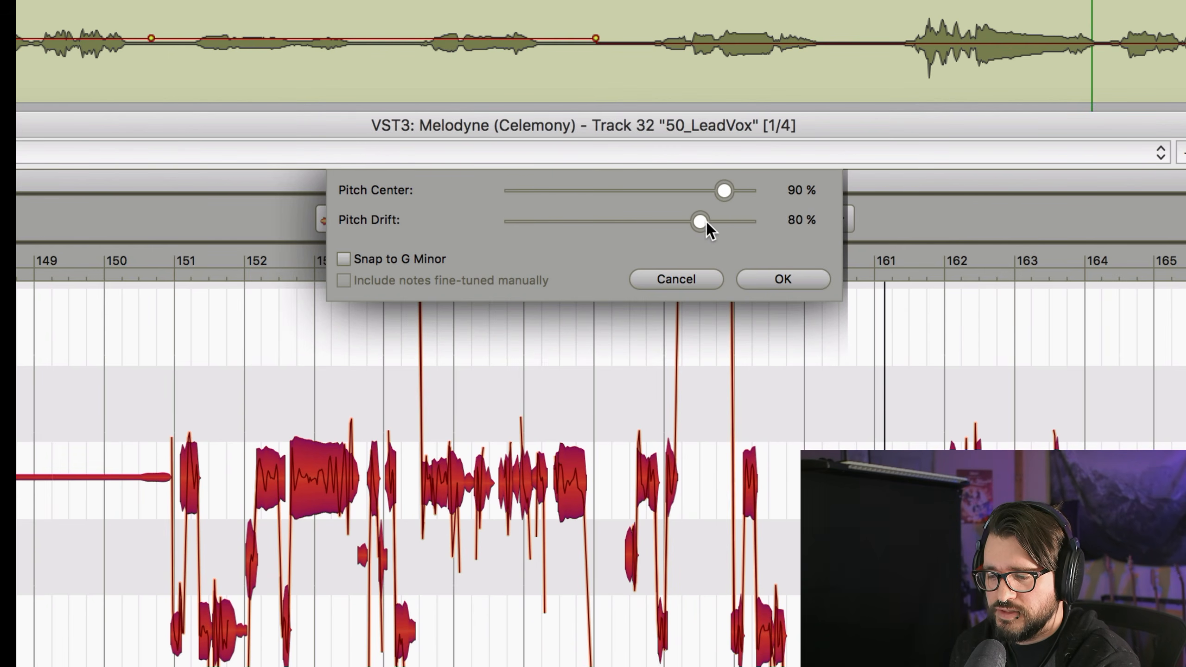
pyautogui.moveTo(763, 222); pyautogui.dragTo(781, 224)
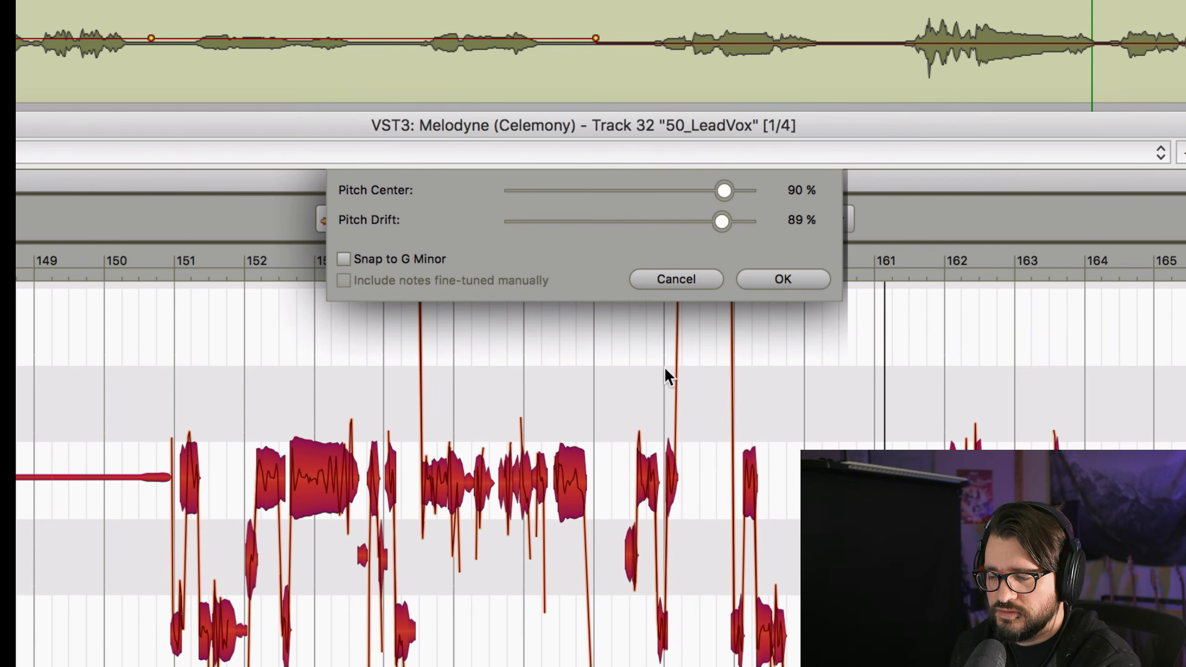
pyautogui.moveTo(719, 220); pyautogui.dragTo(650, 225)
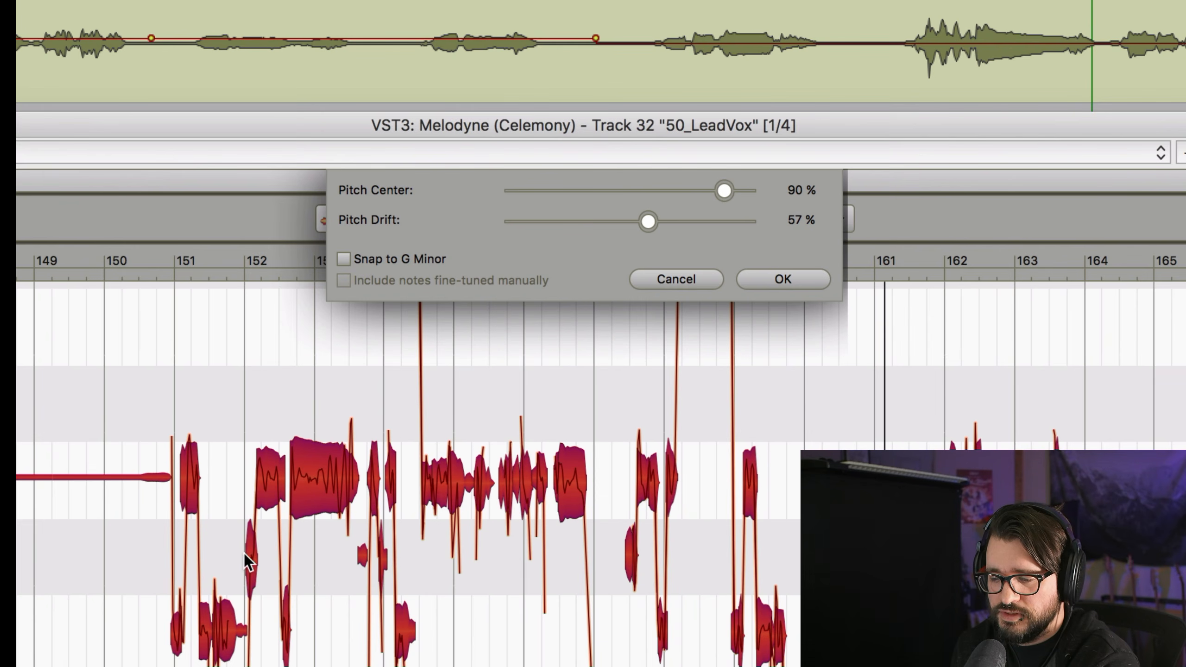
pyautogui.click(344, 258)
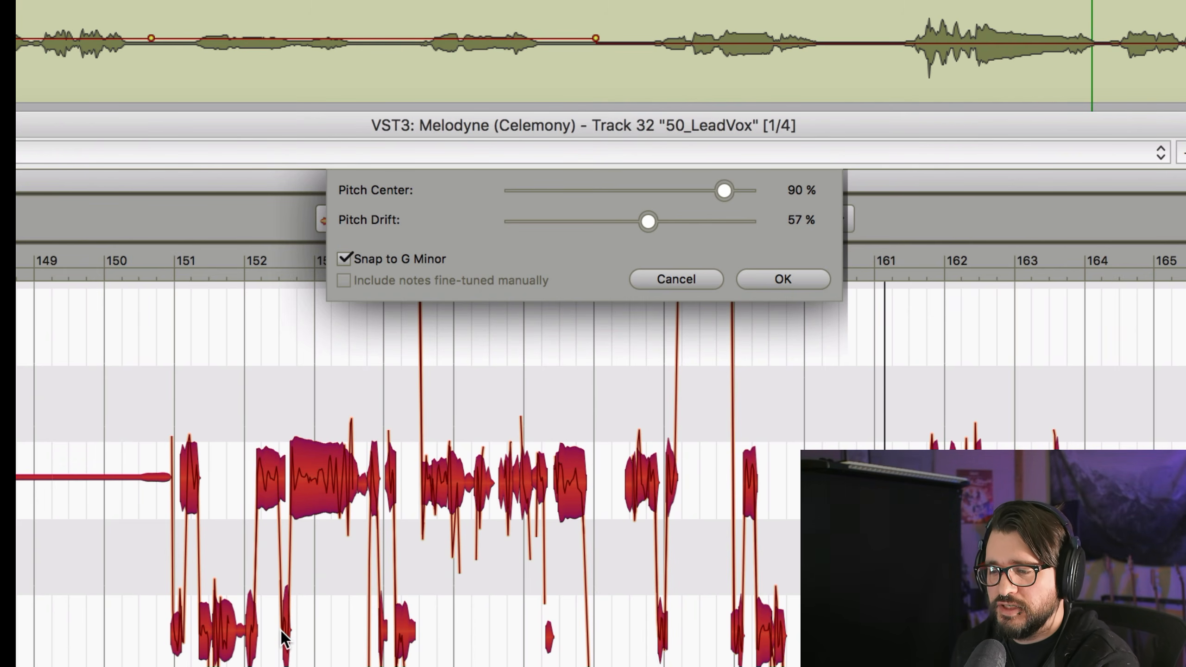
pyautogui.click(783, 275)
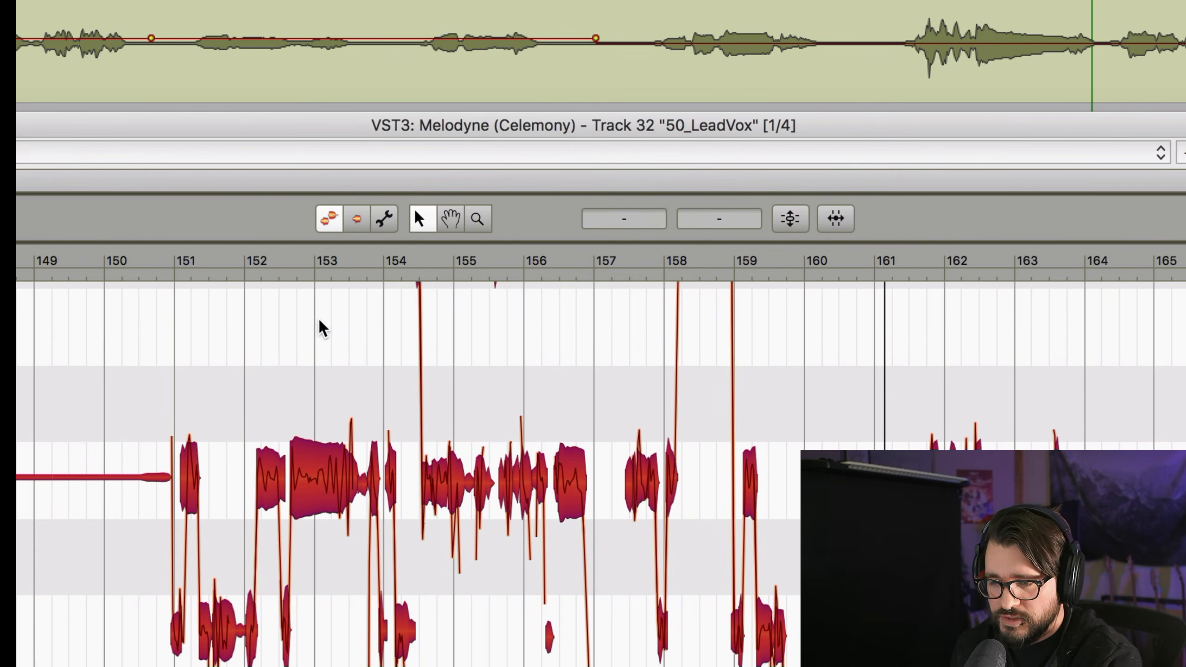
# Play back the corrected lead vocal from just before its first note after bar 26.
pyautogui.hscroll(-2, 200, 341)
pyautogui.click(213, 337)
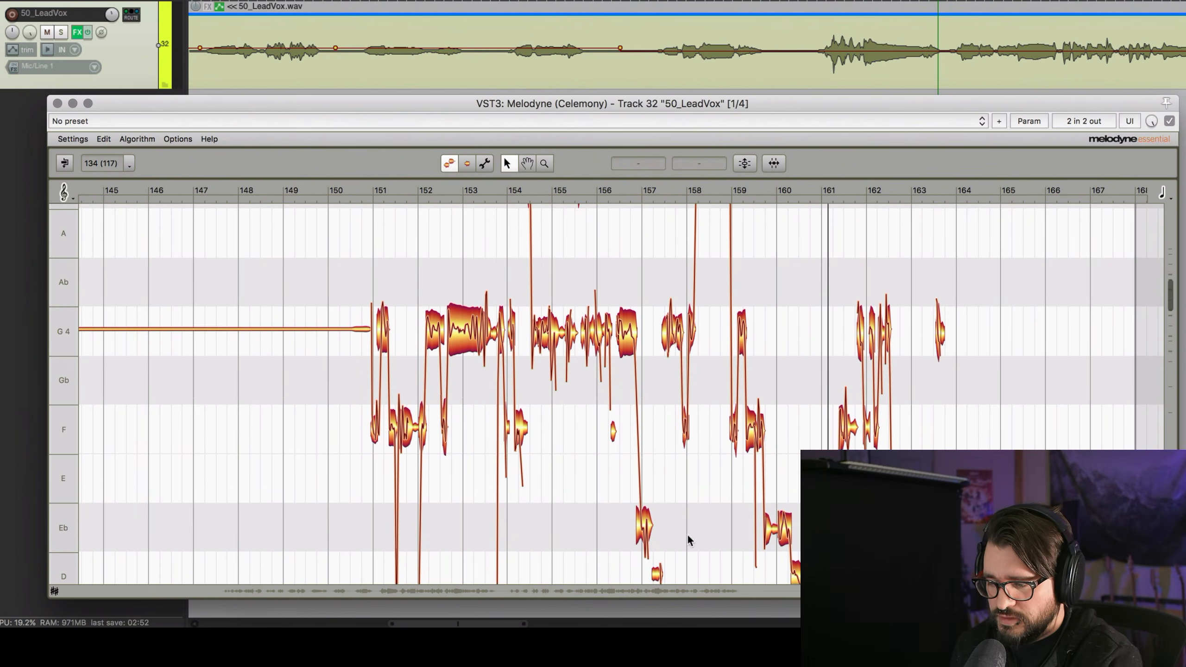
pyautogui.hscroll(-15, 654, 575)
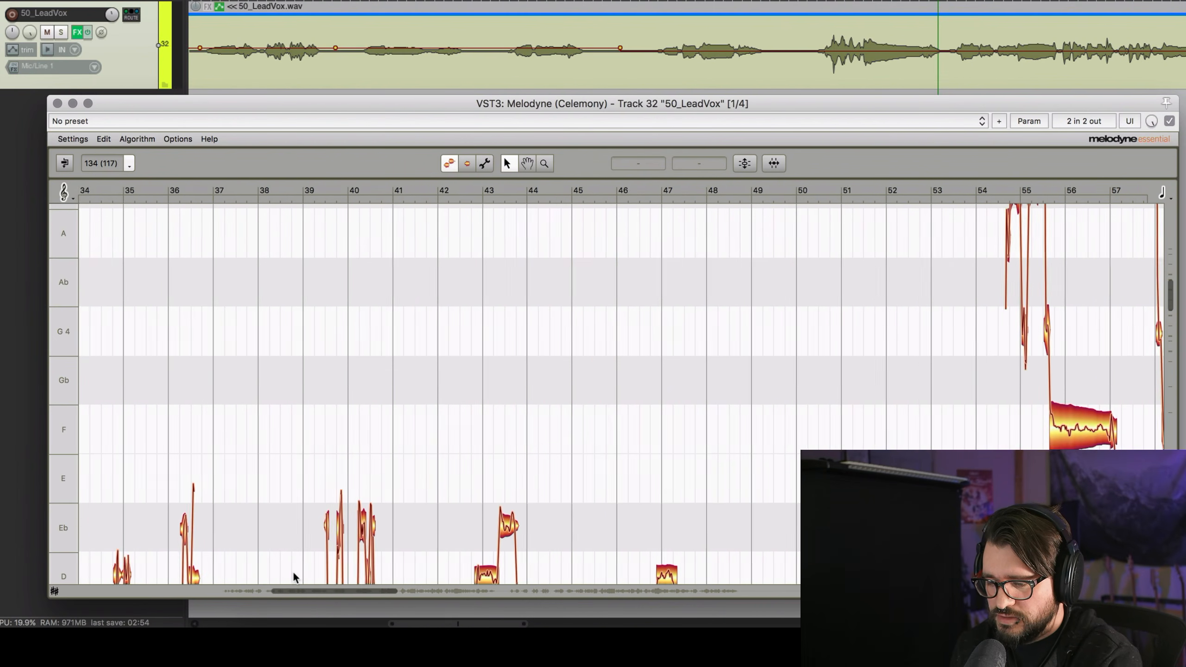
pyautogui.scroll(-5, 251, 576)
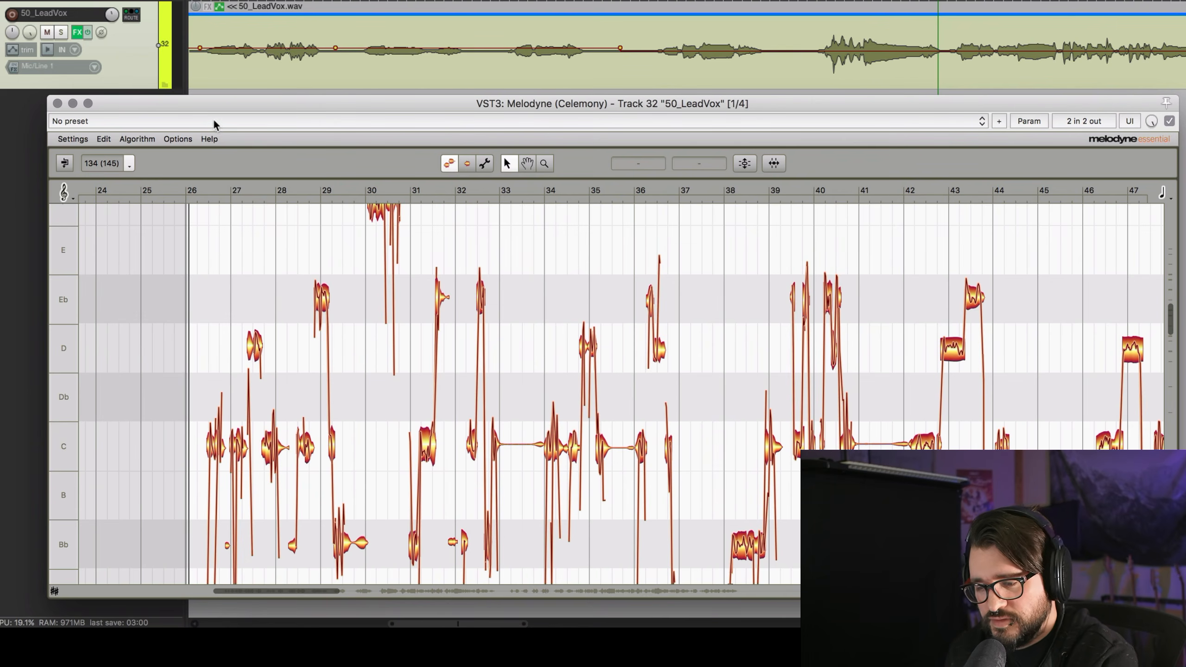
pyautogui.press('space')
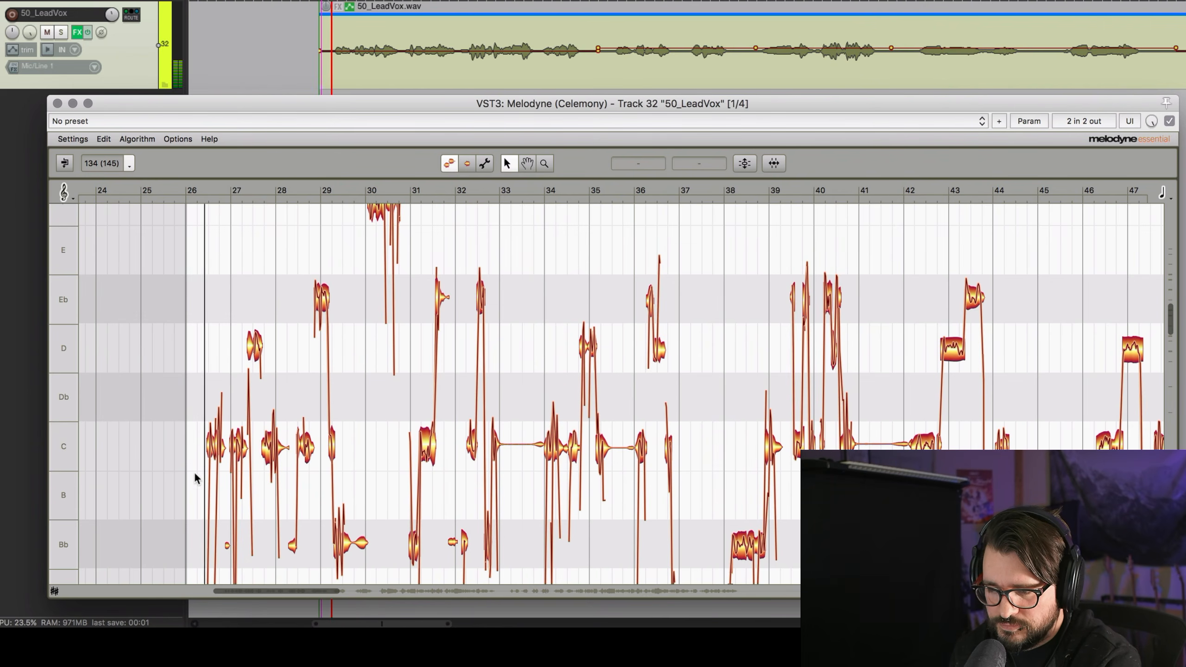
pyautogui.moveTo(205, 196); pyautogui.dragTo(215, 340)
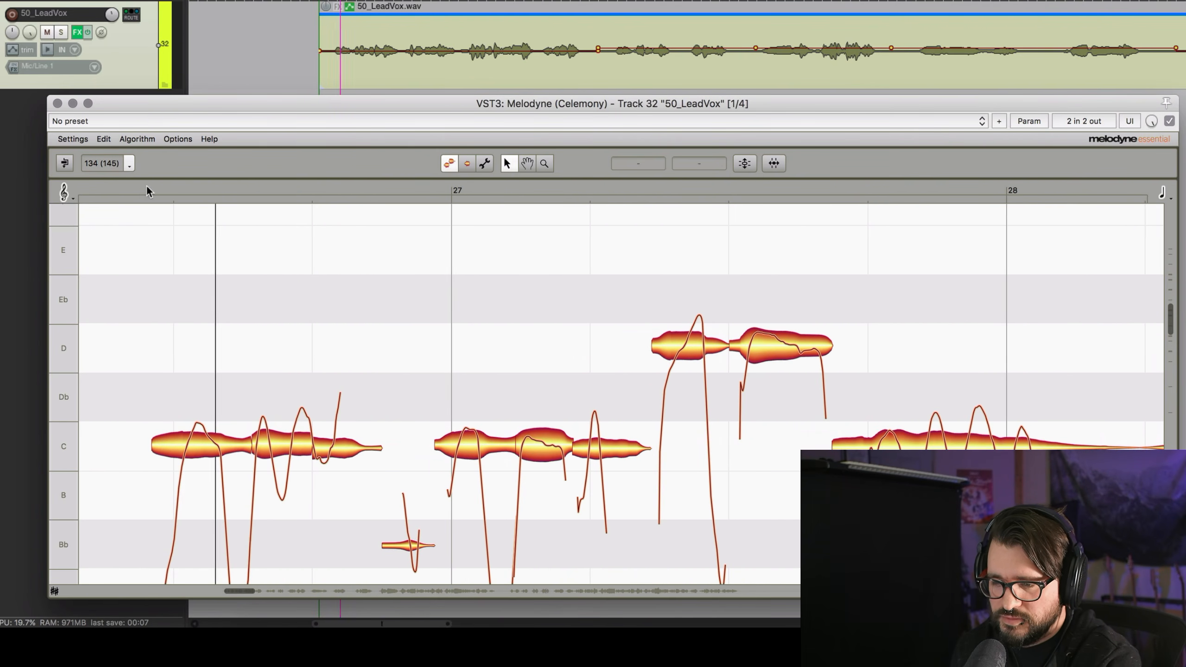
pyautogui.click(146, 186)
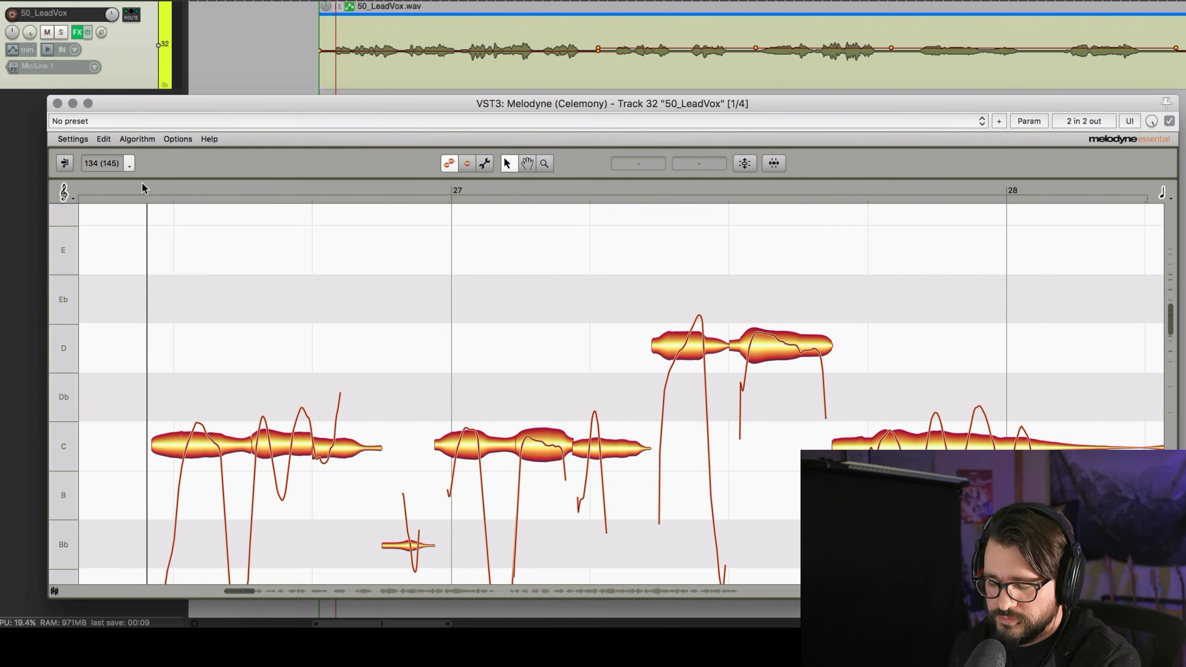
pyautogui.press('space')
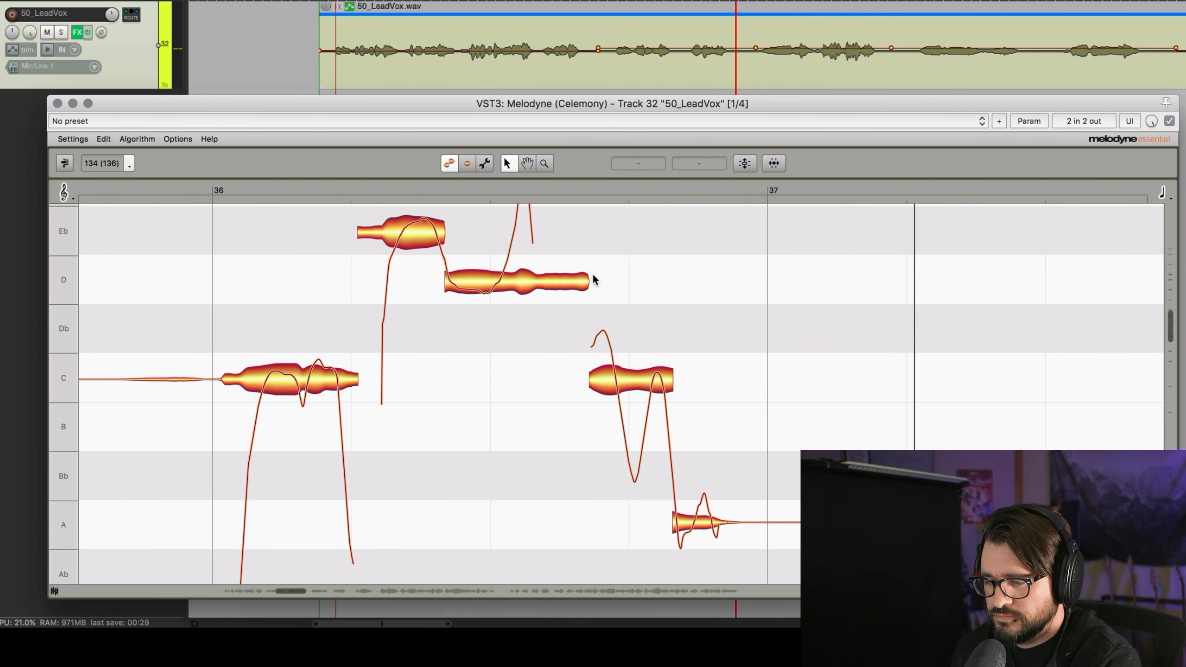
# Separate the long D 4 note between bars 36 and 37 where its pitch curve starts rising.
pyautogui.click(581, 281)
pyautogui.press('space')
pyautogui.scroll(3, 531, 312)
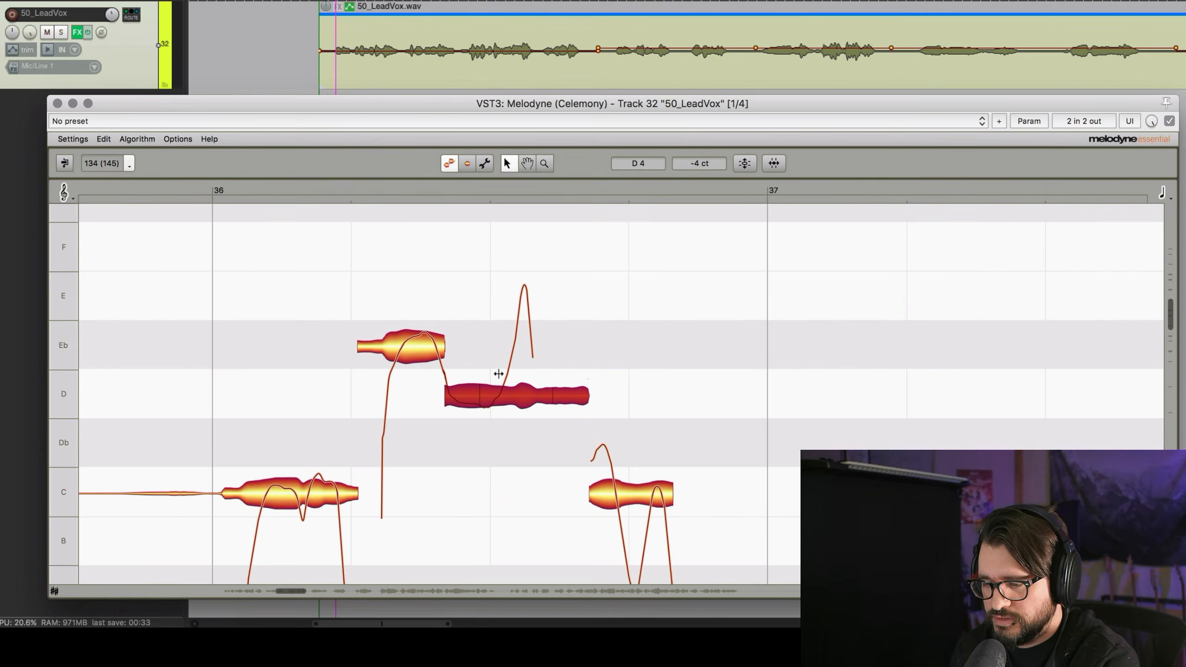
pyautogui.doubleClick(498, 374)
pyautogui.click(549, 399)
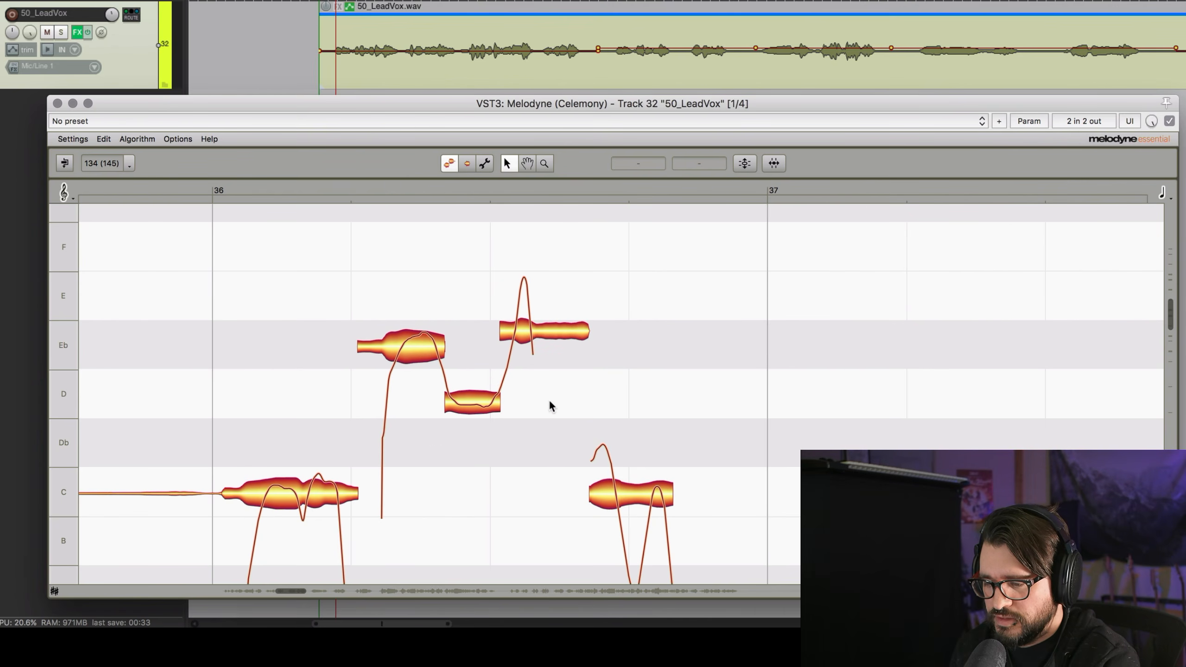
# Audition the Eb 4 note split off between bars 36 and 37 and separate it after its pitch peak.
pyautogui.click(541, 333)
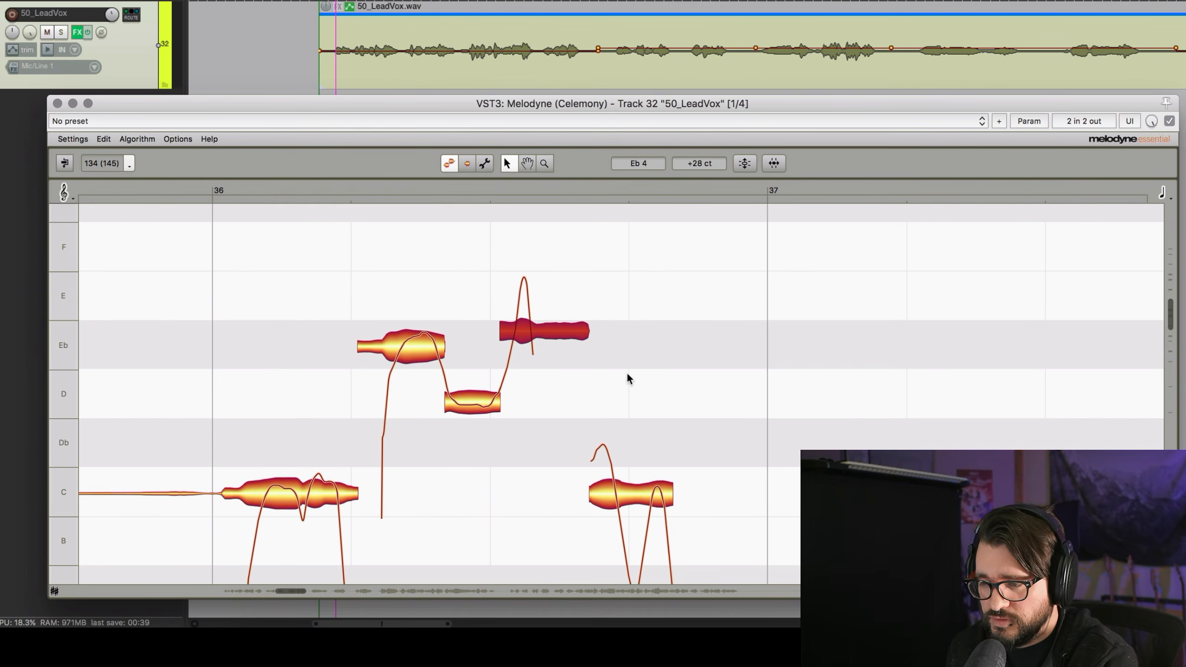
pyautogui.click(538, 334)
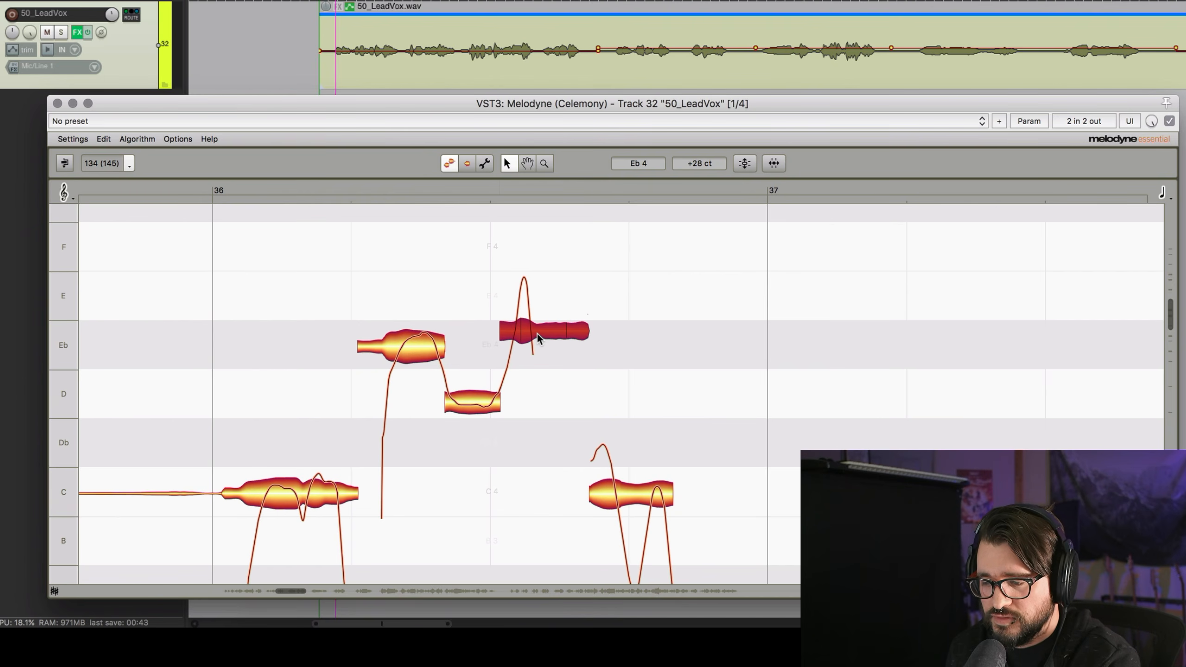
pyautogui.press('space')
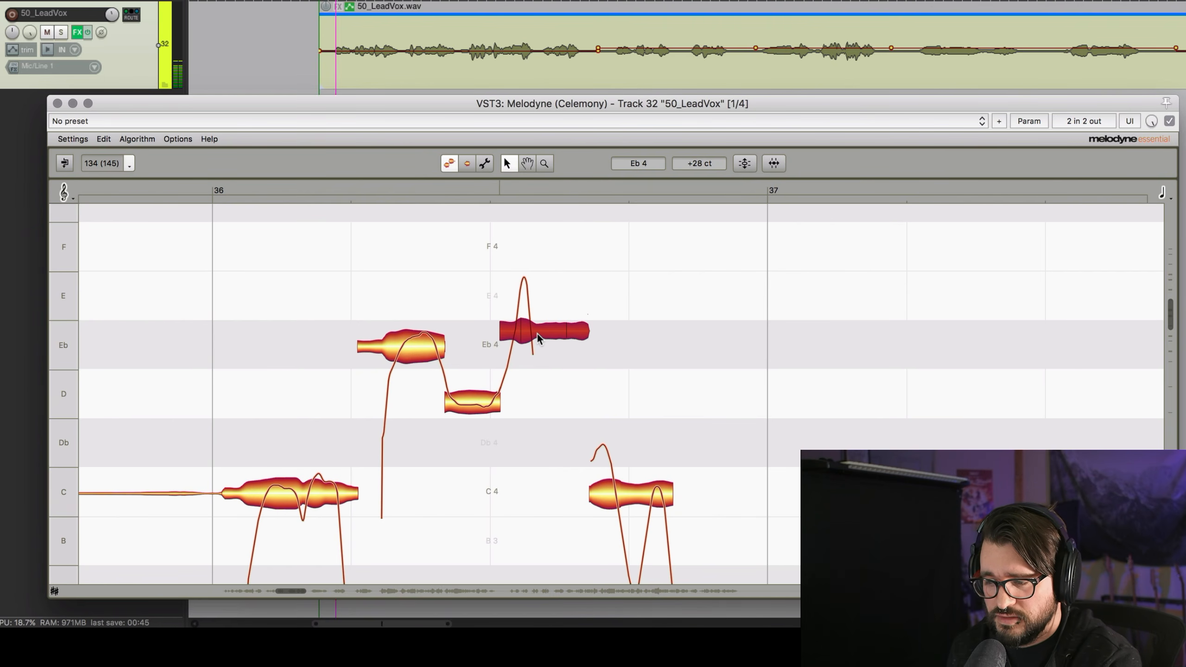
pyautogui.doubleClick(538, 337)
pyautogui.click(708, 302)
# Raise the short note with the pitch peak to E 4 and audition it against the neighbouring notes.
pyautogui.click(520, 335)
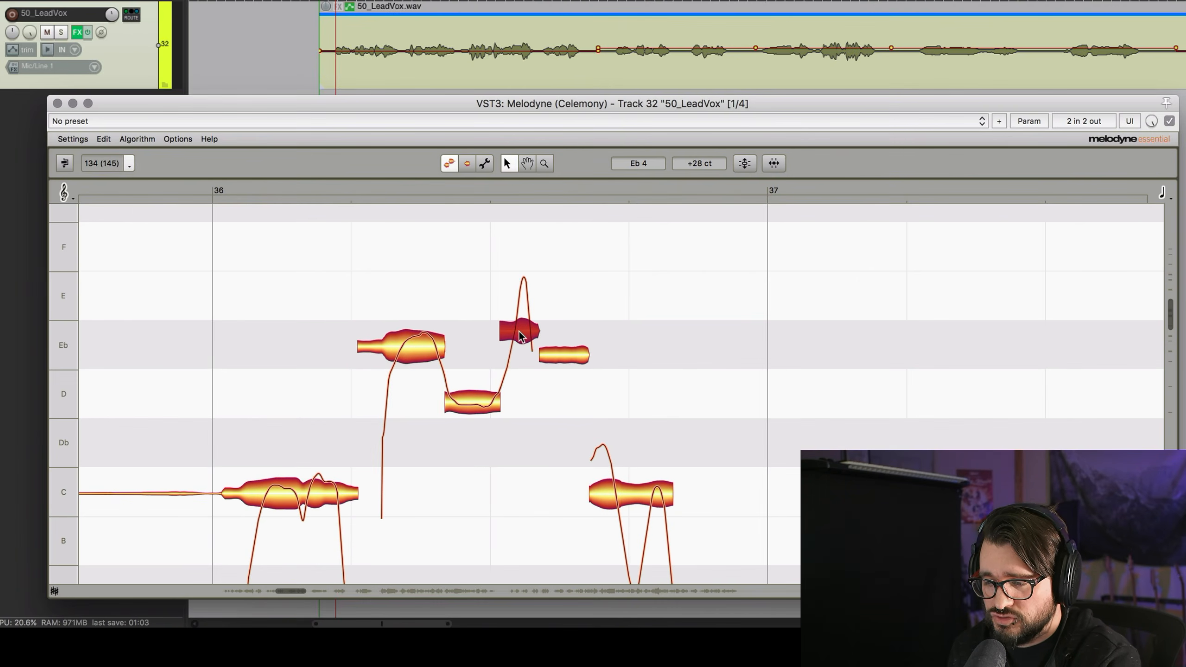
pyautogui.moveTo(498, 360); pyautogui.dragTo(525, 284)
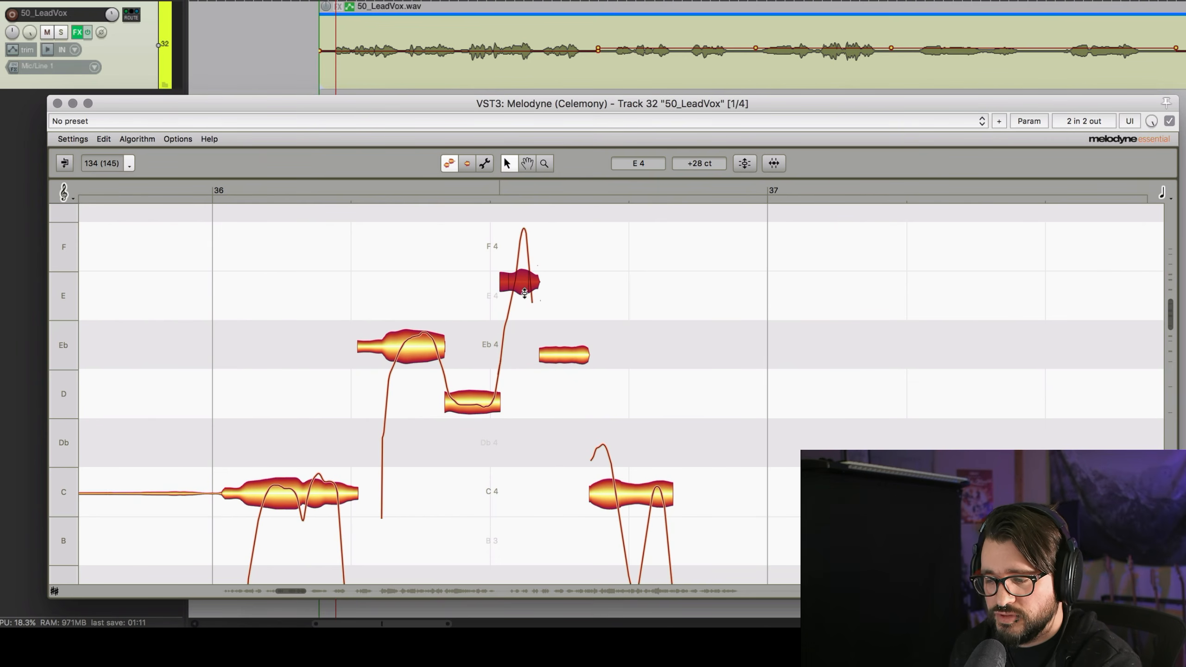
pyautogui.press('Right')
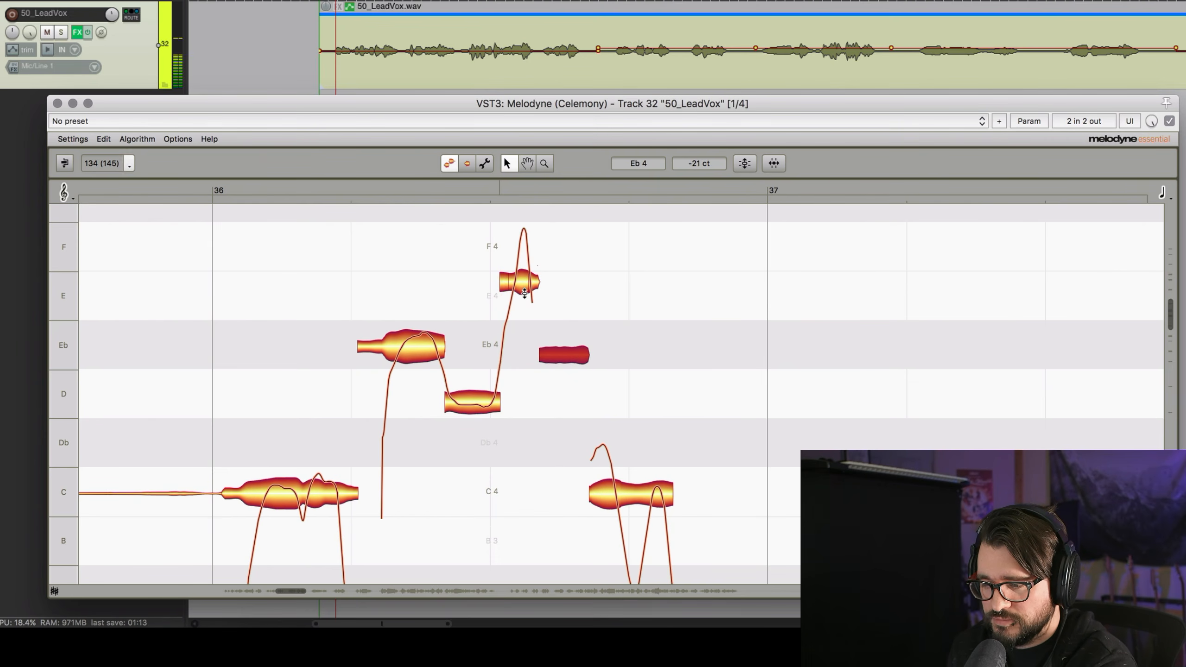
pyautogui.press('Left')
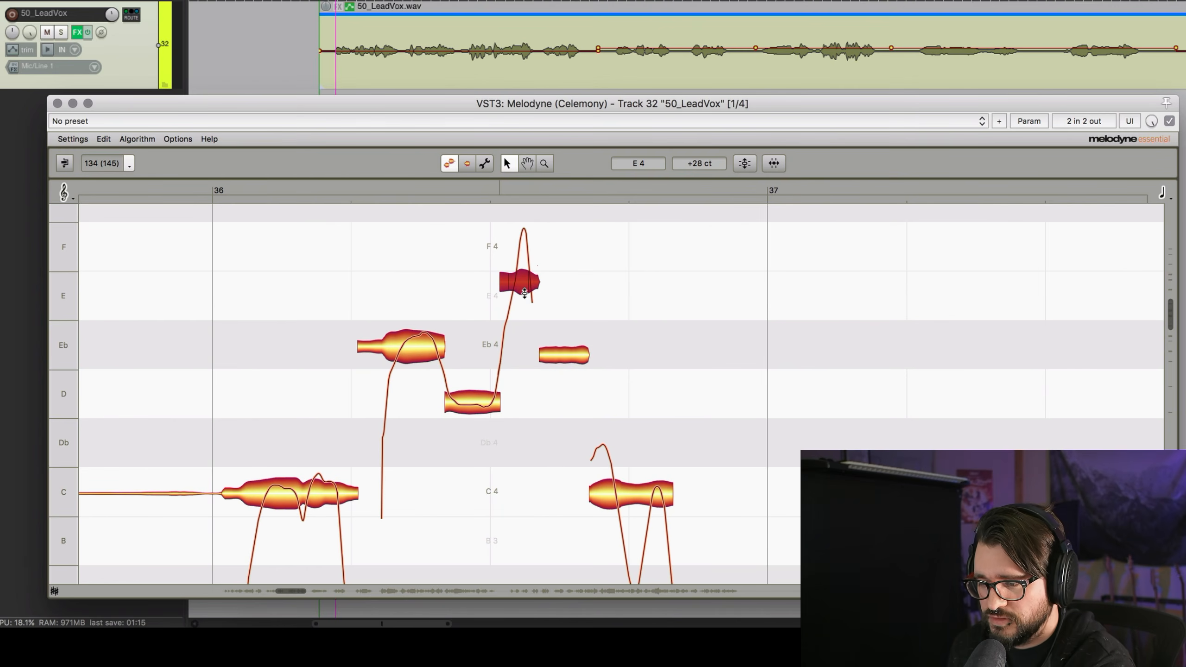
pyautogui.press('Left')
pyautogui.press('Left')
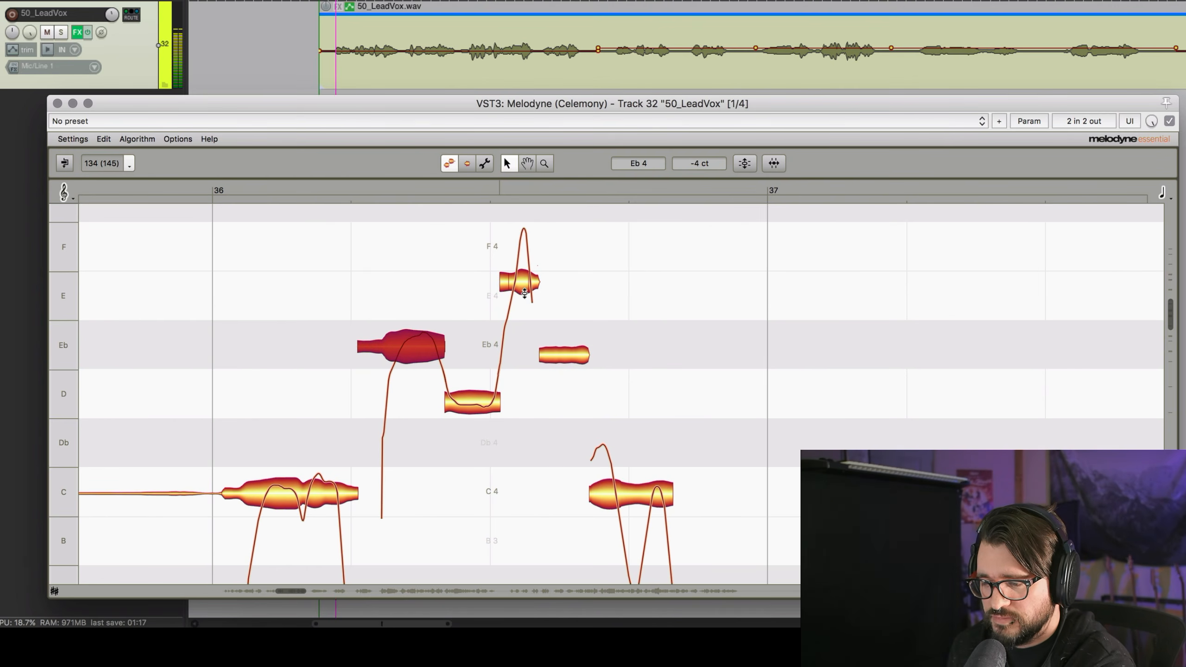
pyautogui.press('Right')
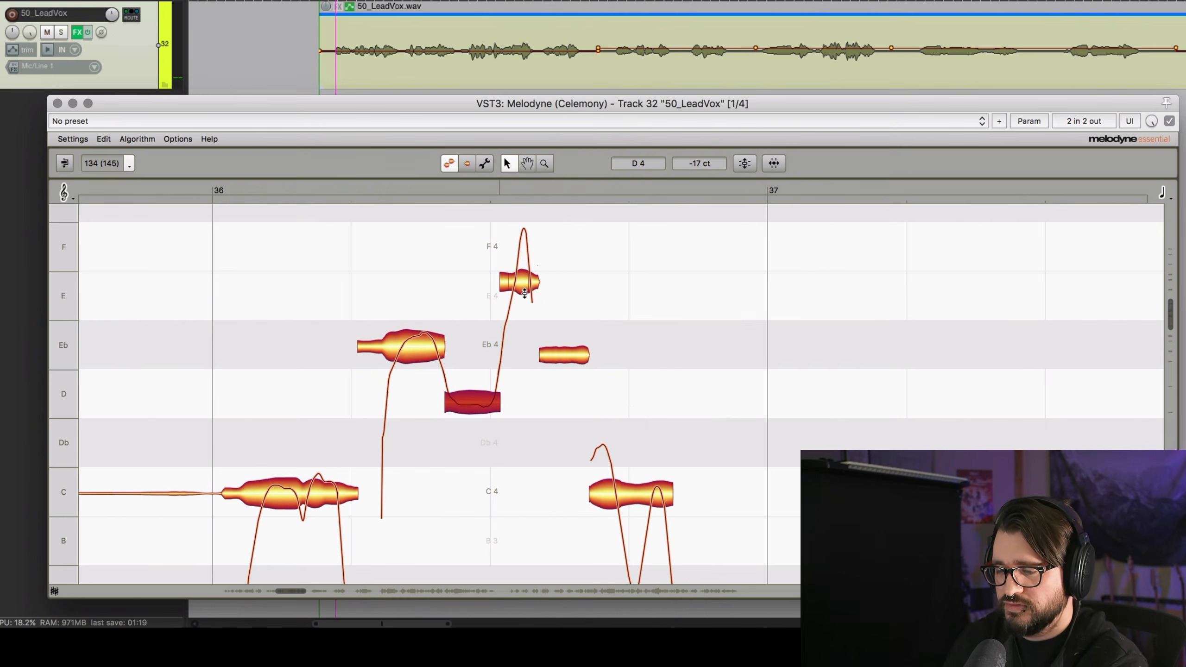
pyautogui.press('Left')
pyautogui.press('Left')
pyautogui.press('Right')
pyautogui.press('Right')
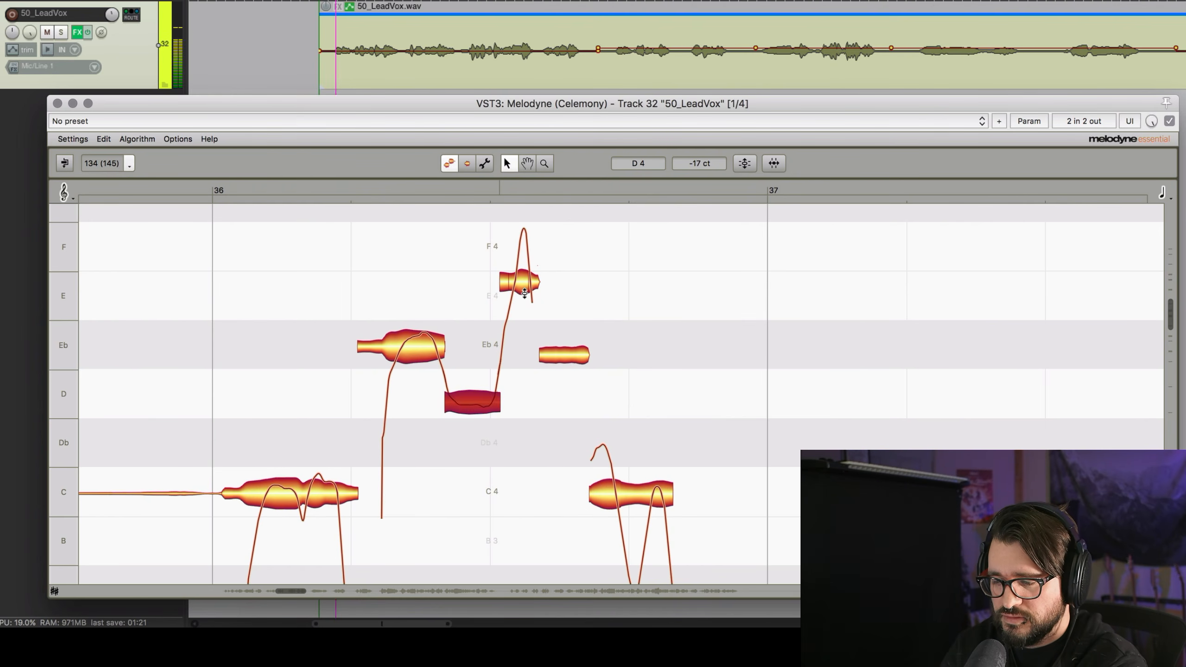
pyautogui.press('Right')
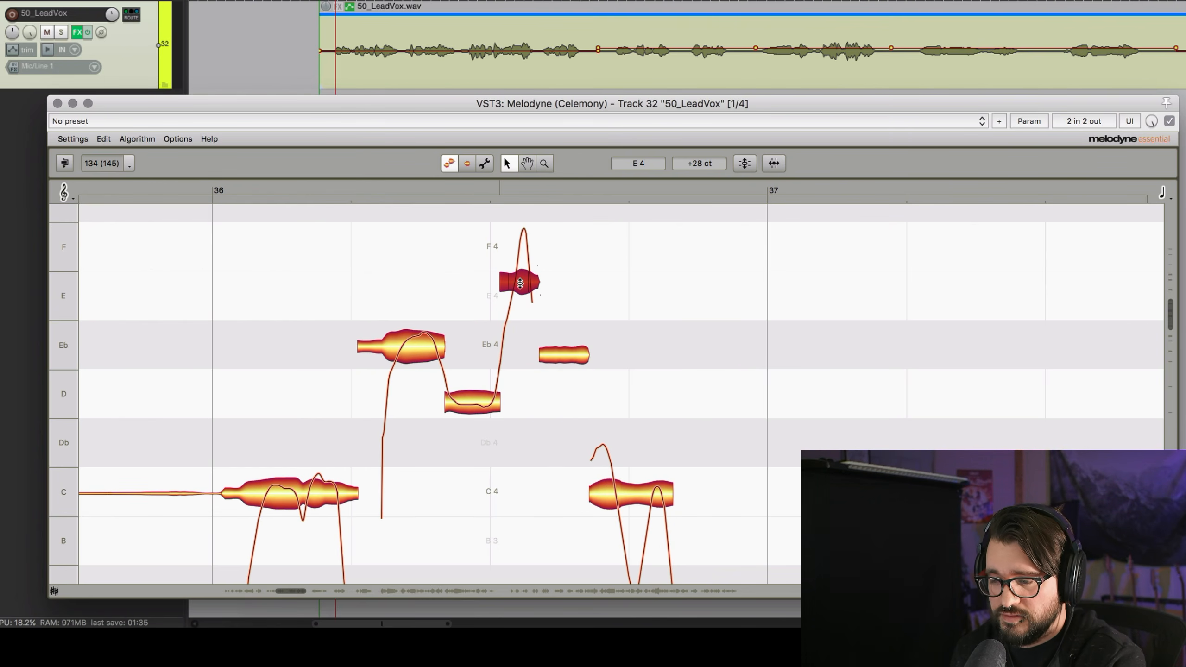
# Fine-tune the short note to E 4 at -1 ct and play the phrase from bar 36.
pyautogui.moveTo(519, 288); pyautogui.dragTo(521, 297)
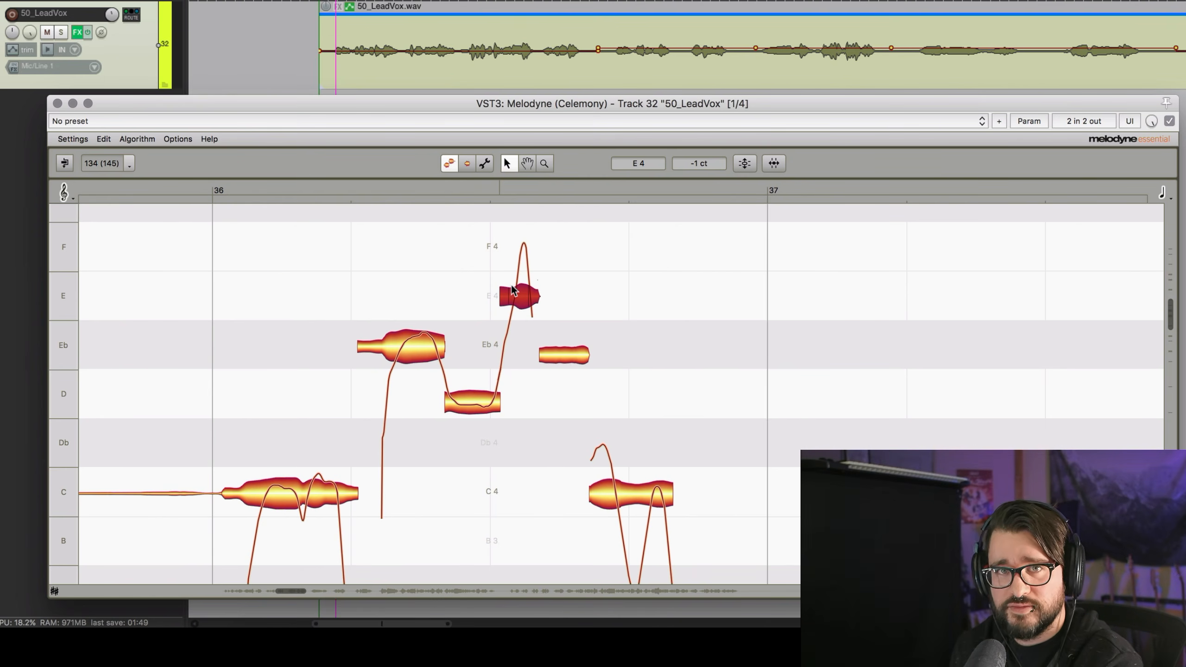
pyautogui.click(217, 192)
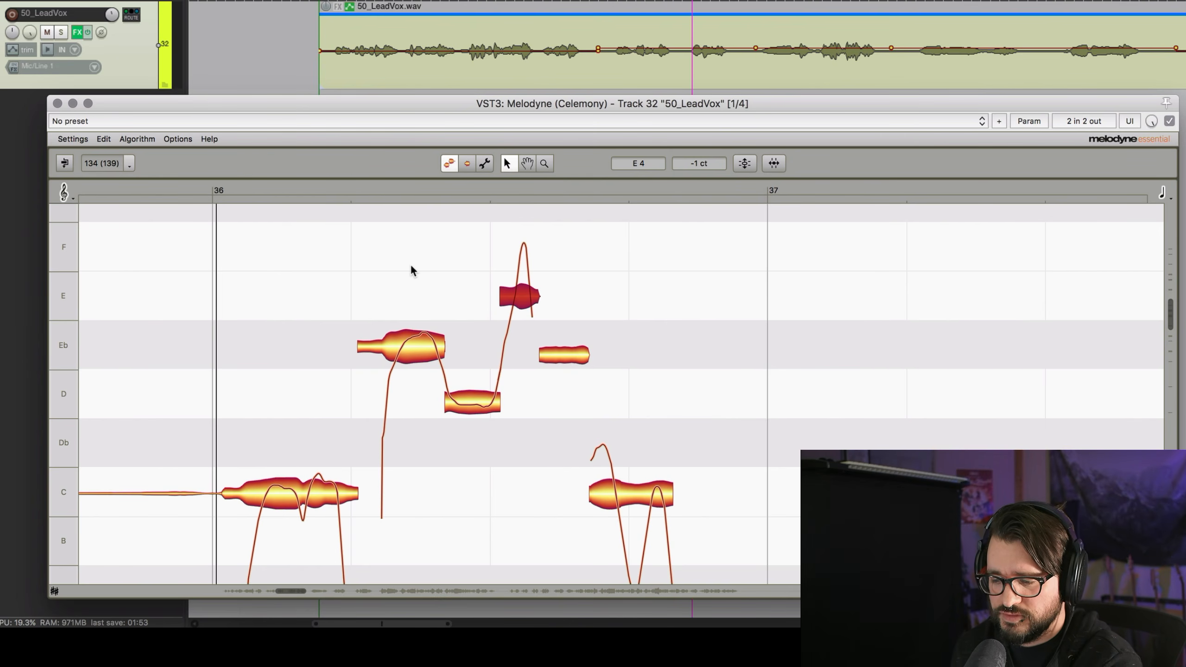
pyautogui.press('space')
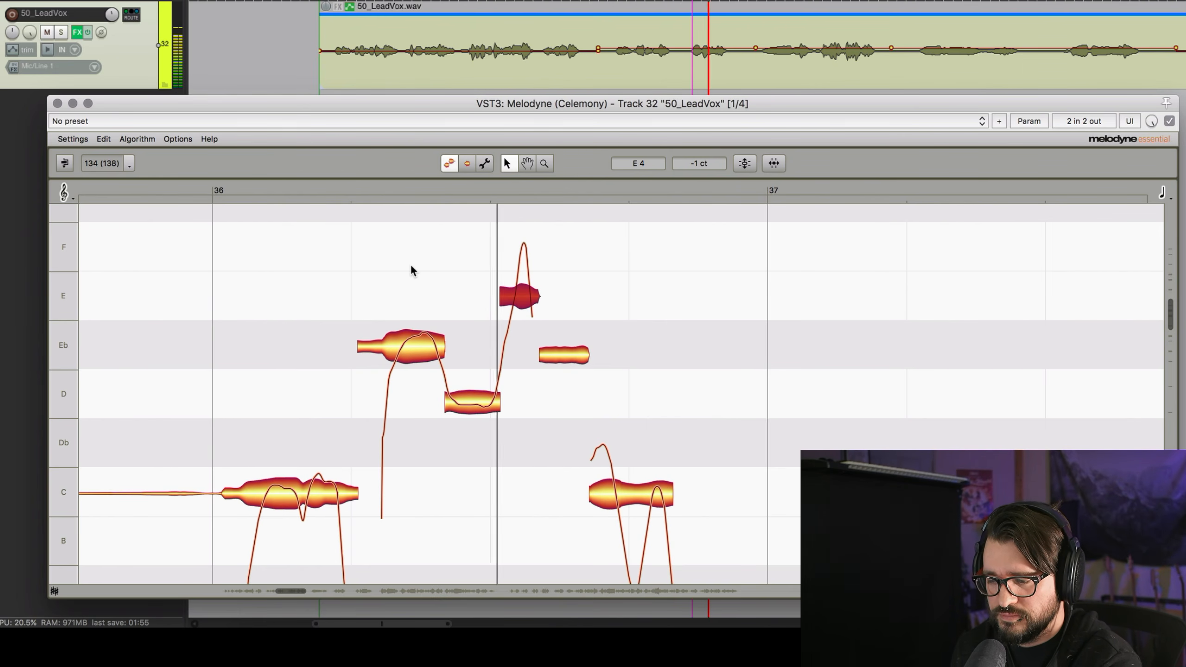
pyautogui.press('space')
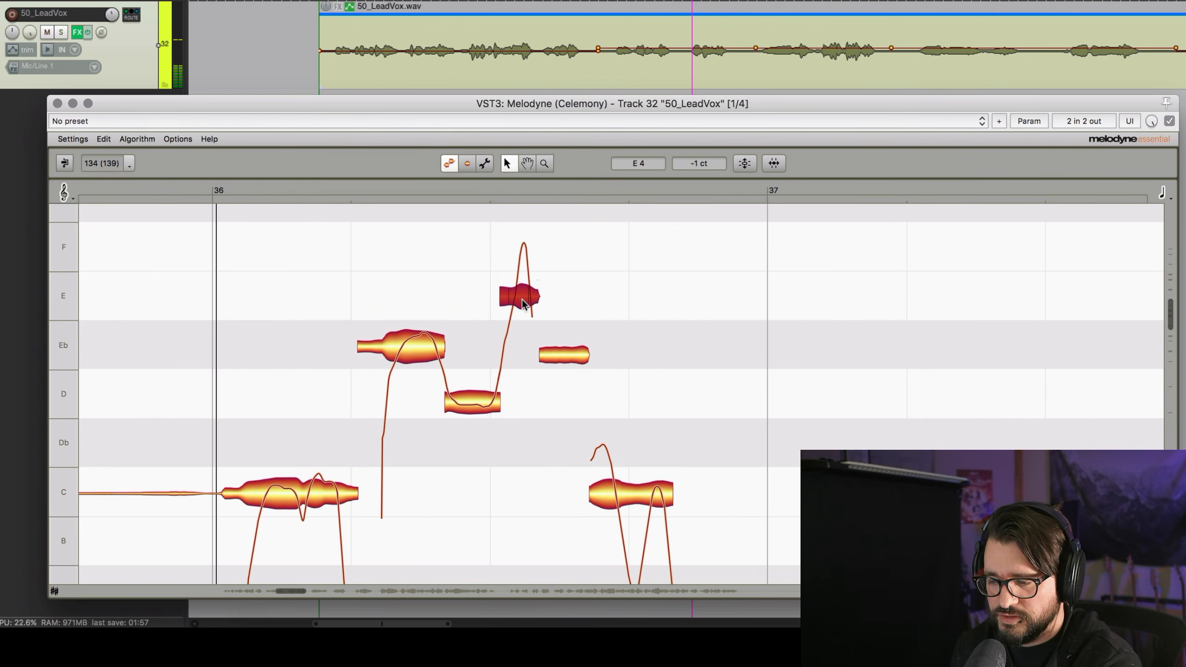
# Lower the short note with the pitch peak to Eb 4 and play the phrase from bar 36.
pyautogui.moveTo(523, 302); pyautogui.dragTo(523, 351)
pyautogui.press('space')
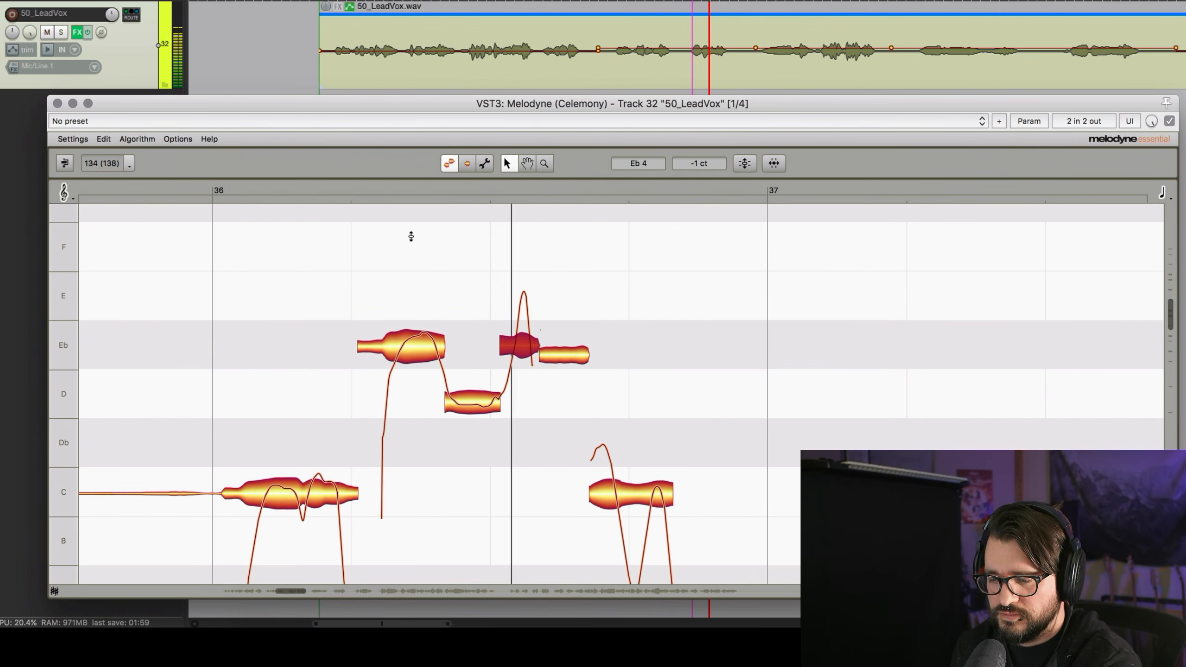
pyautogui.press('space')
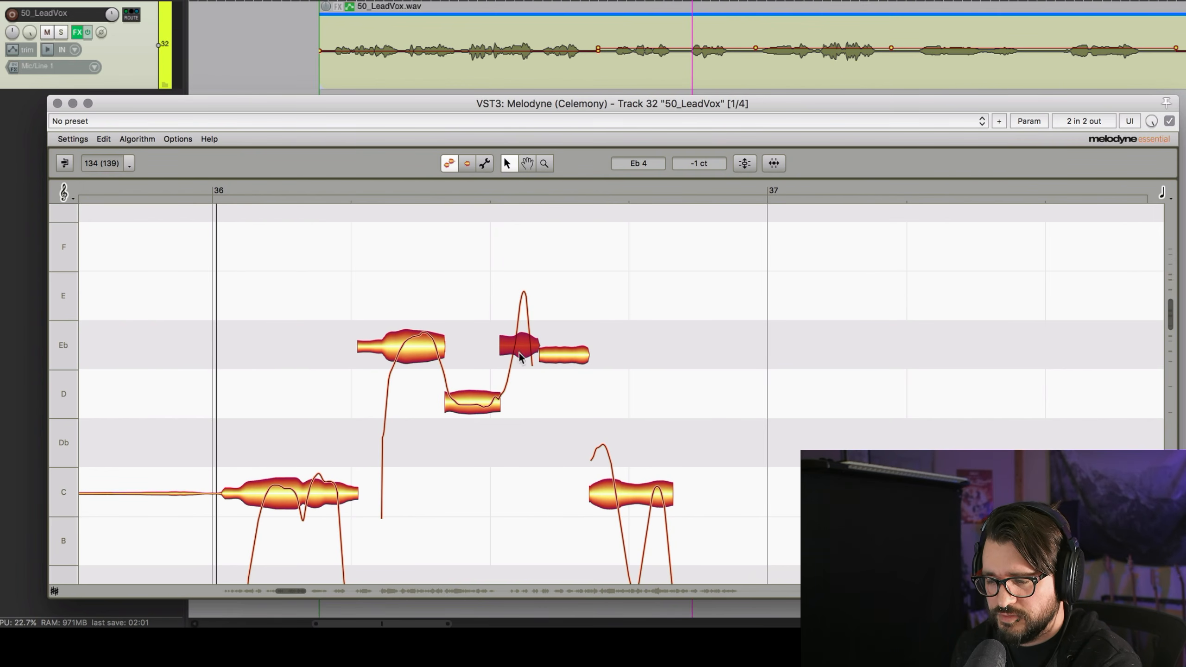
# Compare the phrase from bar 36 by playing the original pitches and the edited version.
pyautogui.click(64, 163)
pyautogui.press('space')
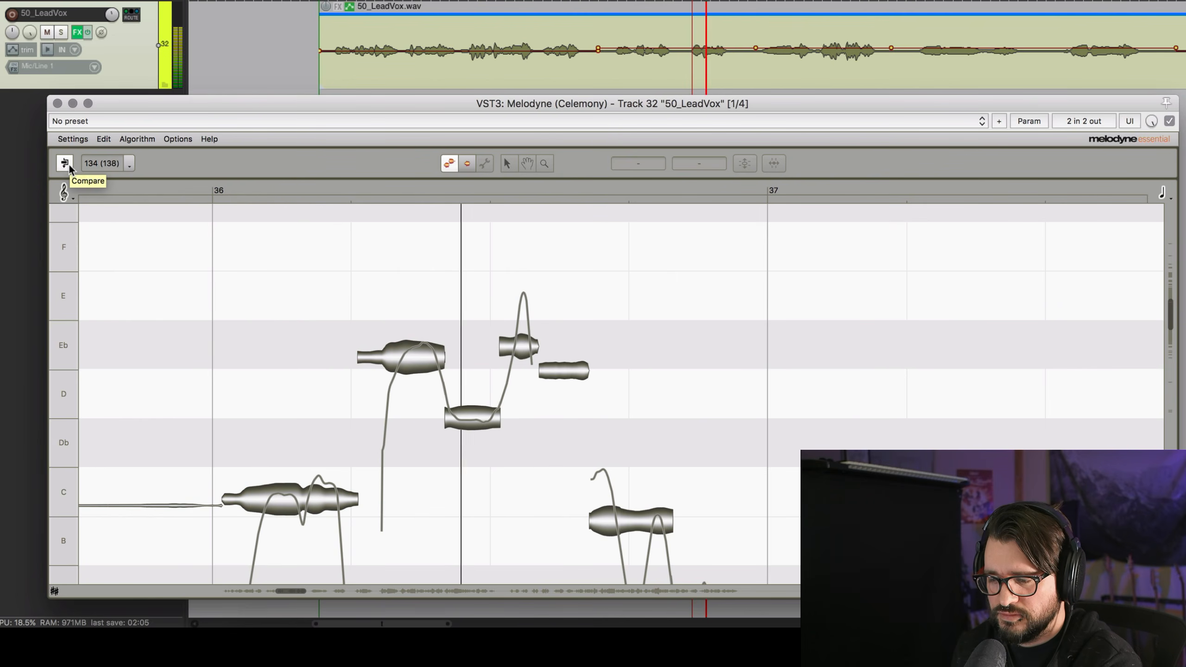
pyautogui.press('space')
pyautogui.click(69, 167)
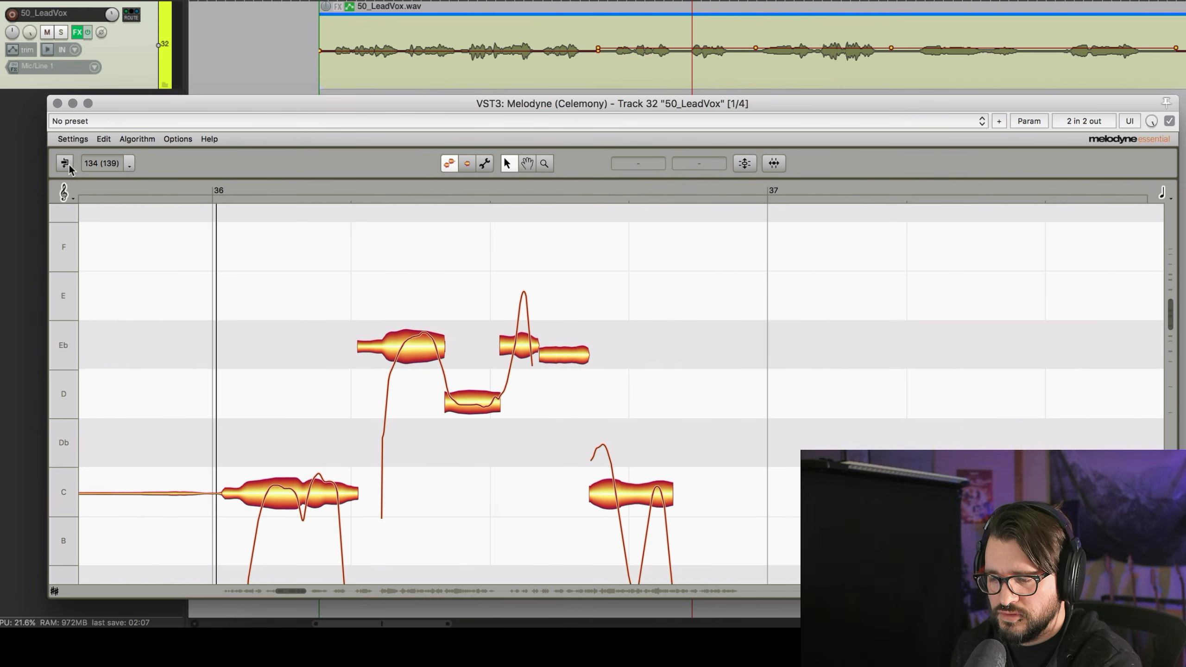
pyautogui.press('space')
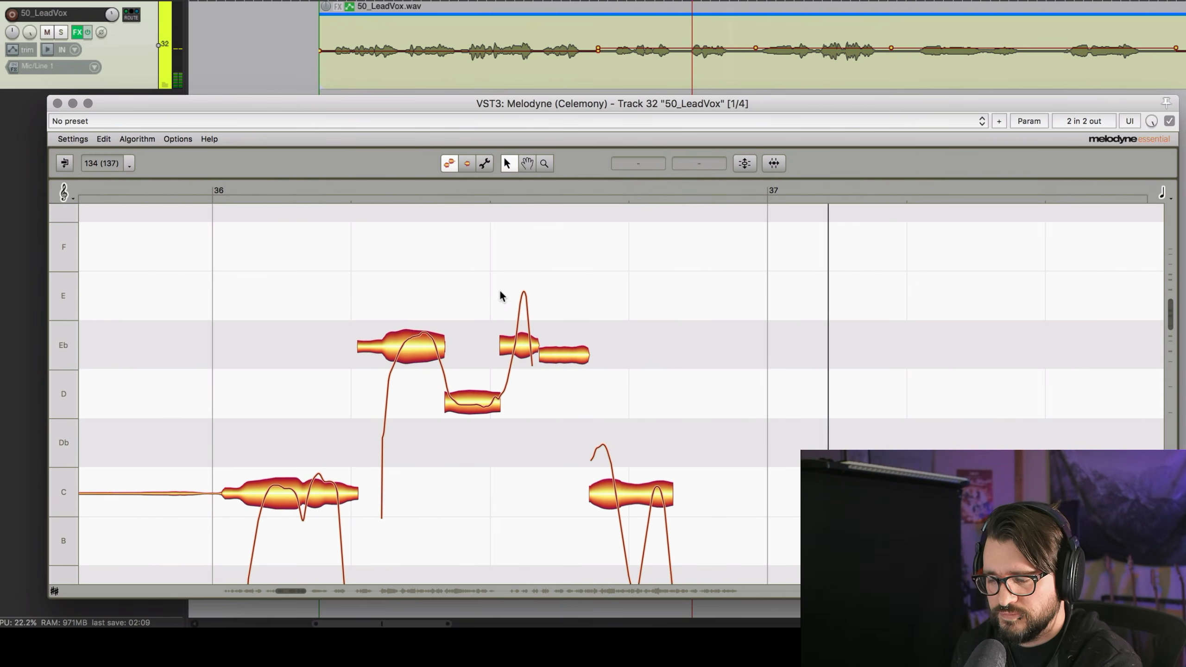
pyautogui.press('space')
# Look over the vocal notes between bars 36 and 38.
pyautogui.hscroll(3, 554, 308)
pyautogui.scroll(-5, 554, 308)
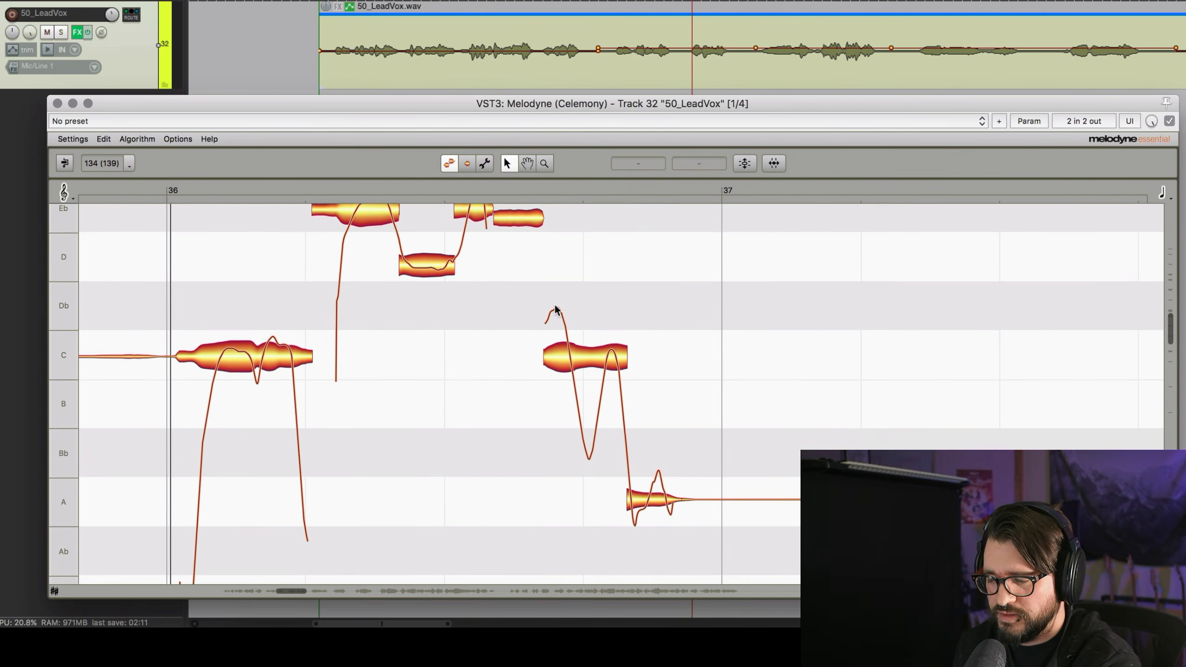
pyautogui.scroll(1, 554, 309)
pyautogui.hscroll(2, 554, 309)
pyautogui.hscroll(10, 589, 298)
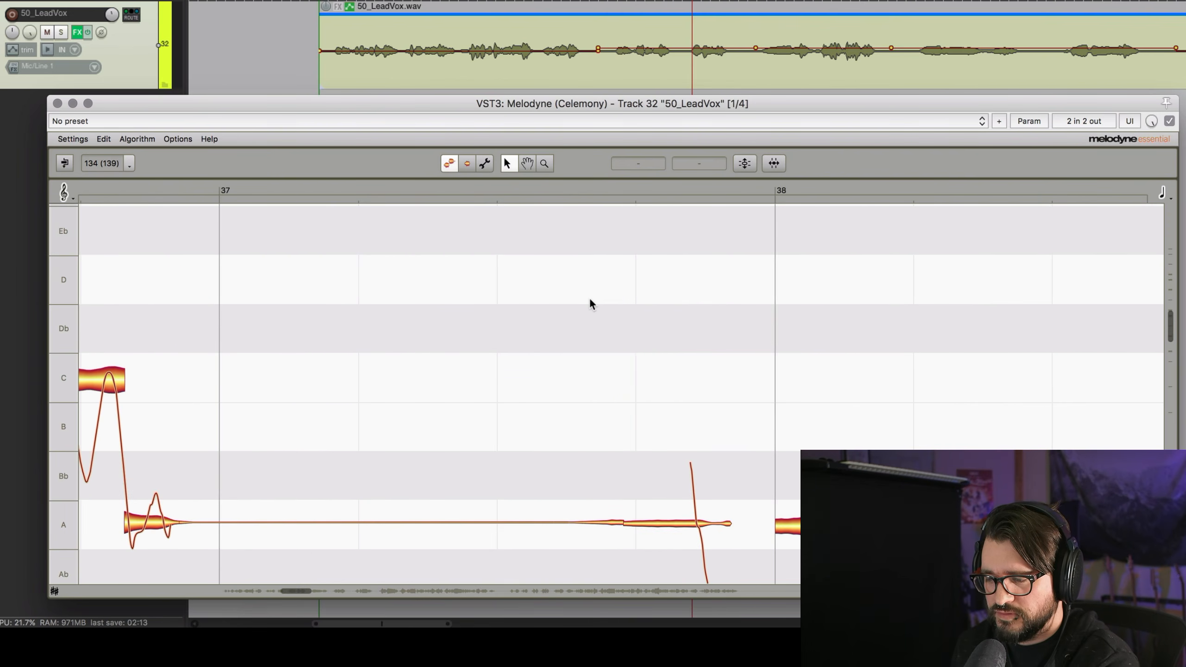
pyautogui.hscroll(-4, 588, 303)
pyautogui.hscroll(-5, 588, 303)
pyautogui.scroll(2, 588, 303)
# Reset the pitch center of the short Eb 4 note with the pitch peak in bar 36.
pyautogui.click(386, 279)
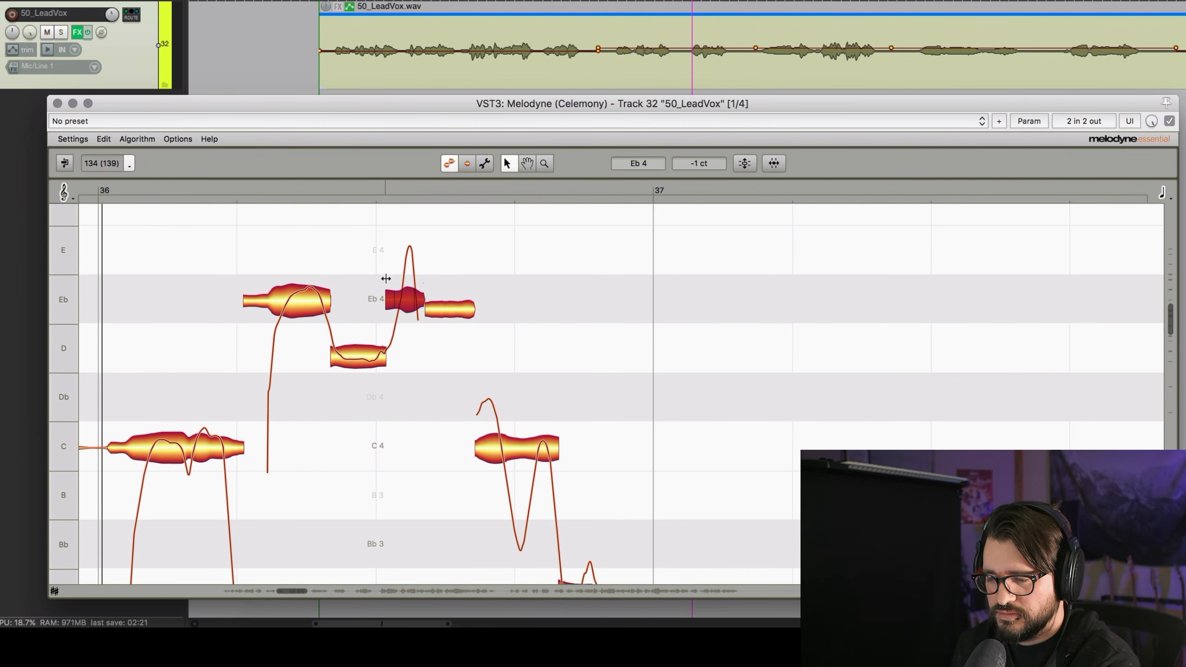
pyautogui.click(386, 279)
pyautogui.click(387, 280)
pyautogui.click(387, 276)
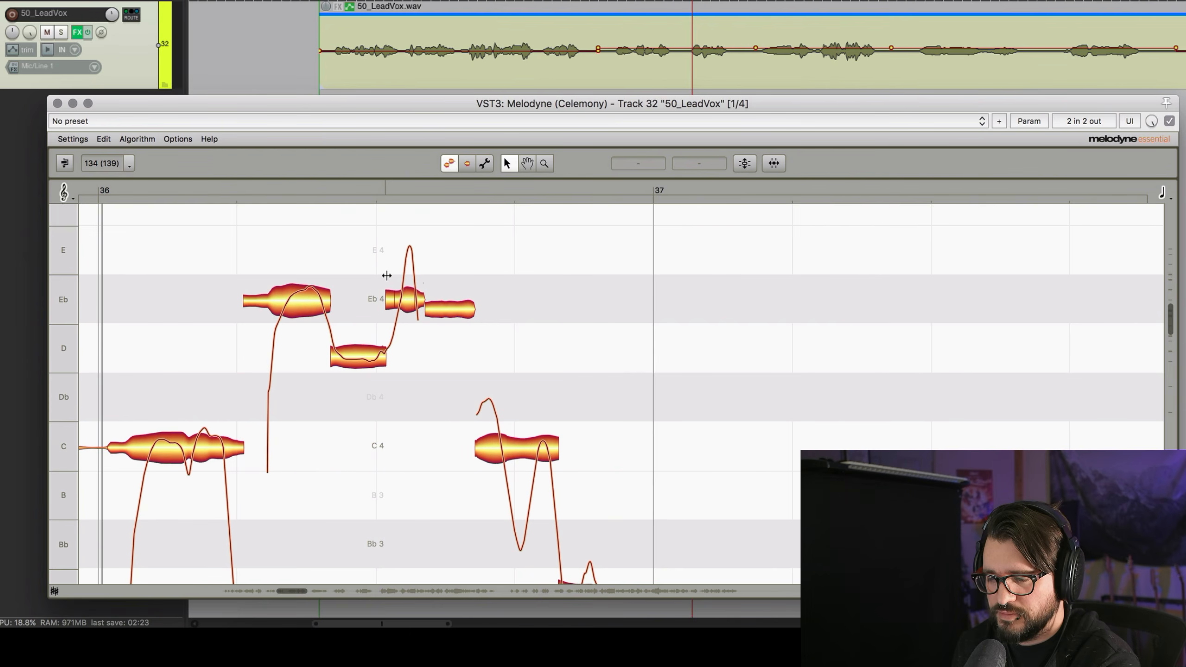
pyautogui.rightClick(401, 295)
pyautogui.moveTo(442, 221)
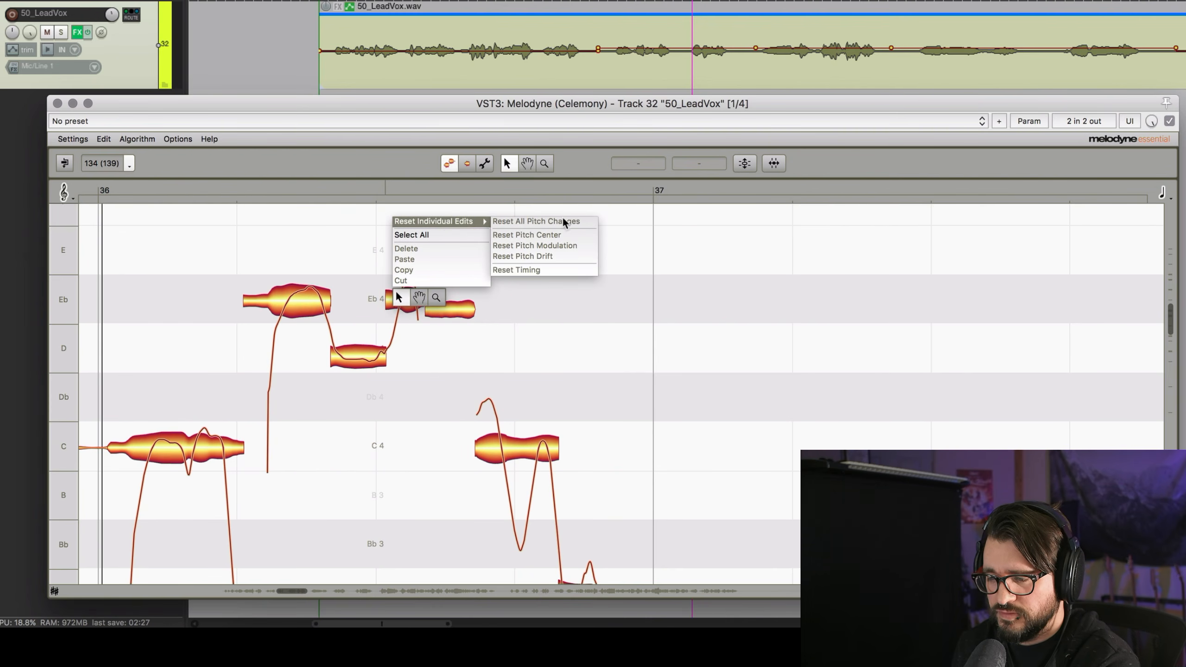
pyautogui.click(411, 302)
pyautogui.click(404, 301)
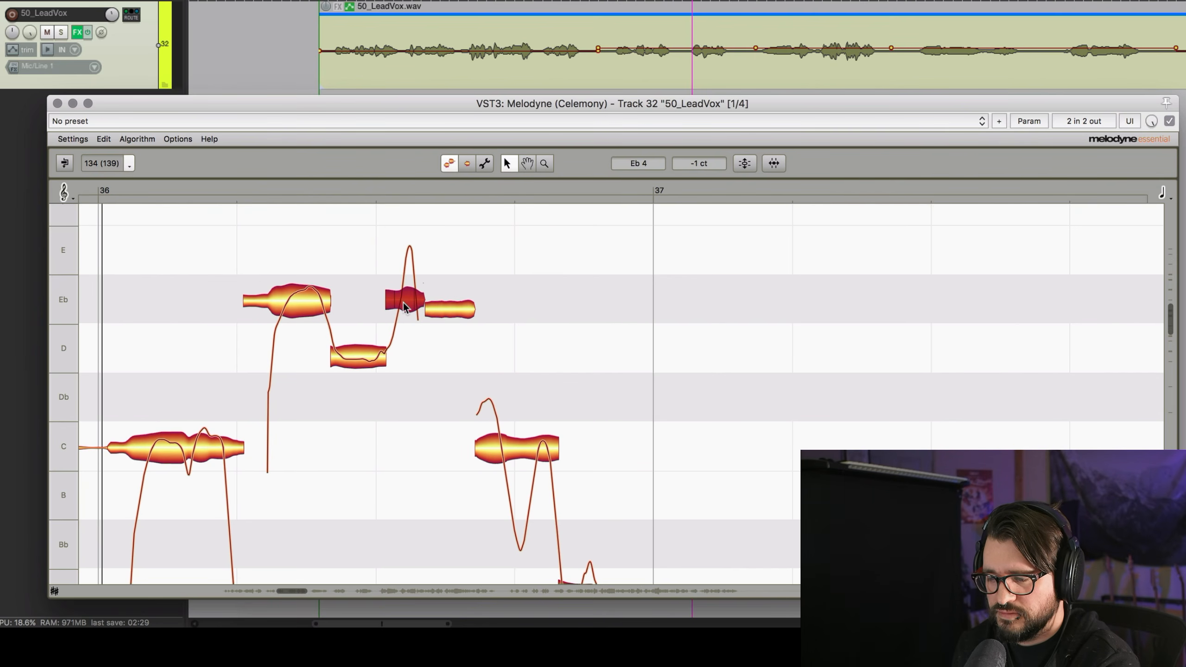
pyautogui.rightClick(402, 301)
pyautogui.moveTo(439, 226)
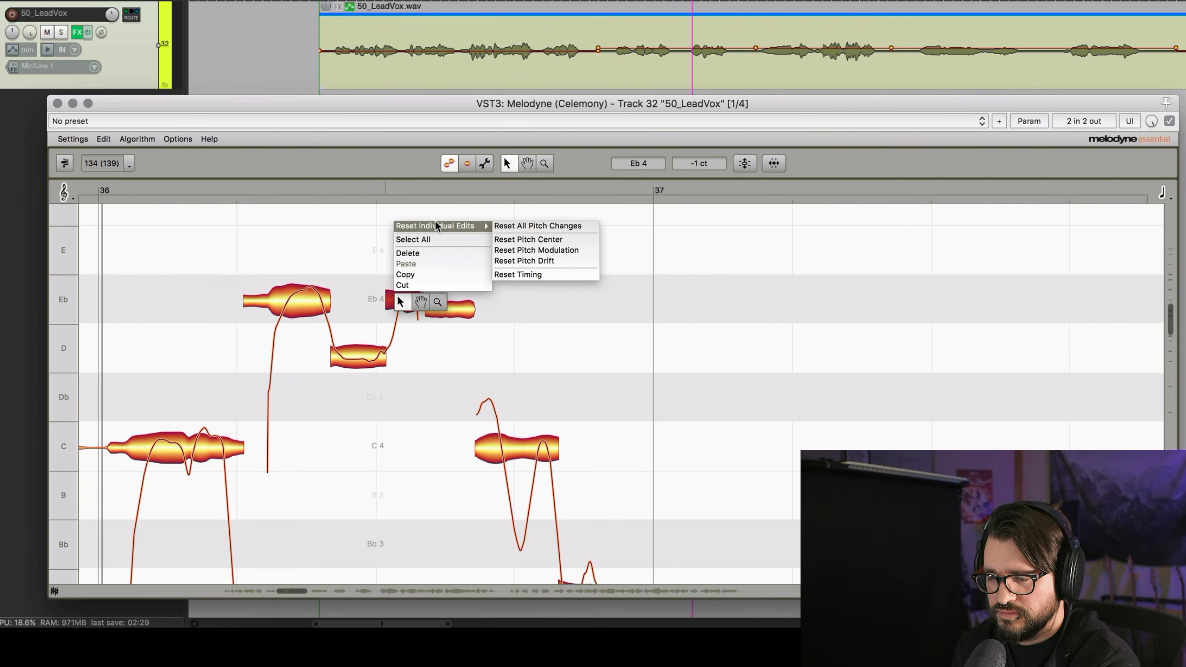
pyautogui.click(565, 237)
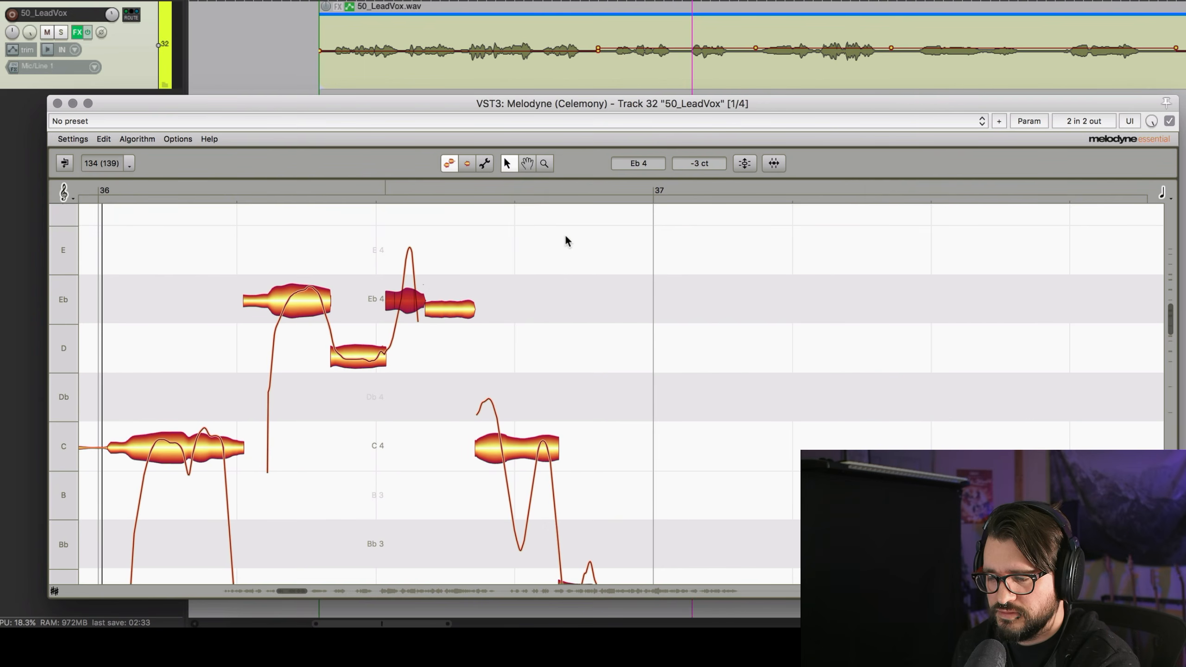
# Join the short peaked note back to the preceding D note and play the phrase in bar 36.
pyautogui.click(395, 278)
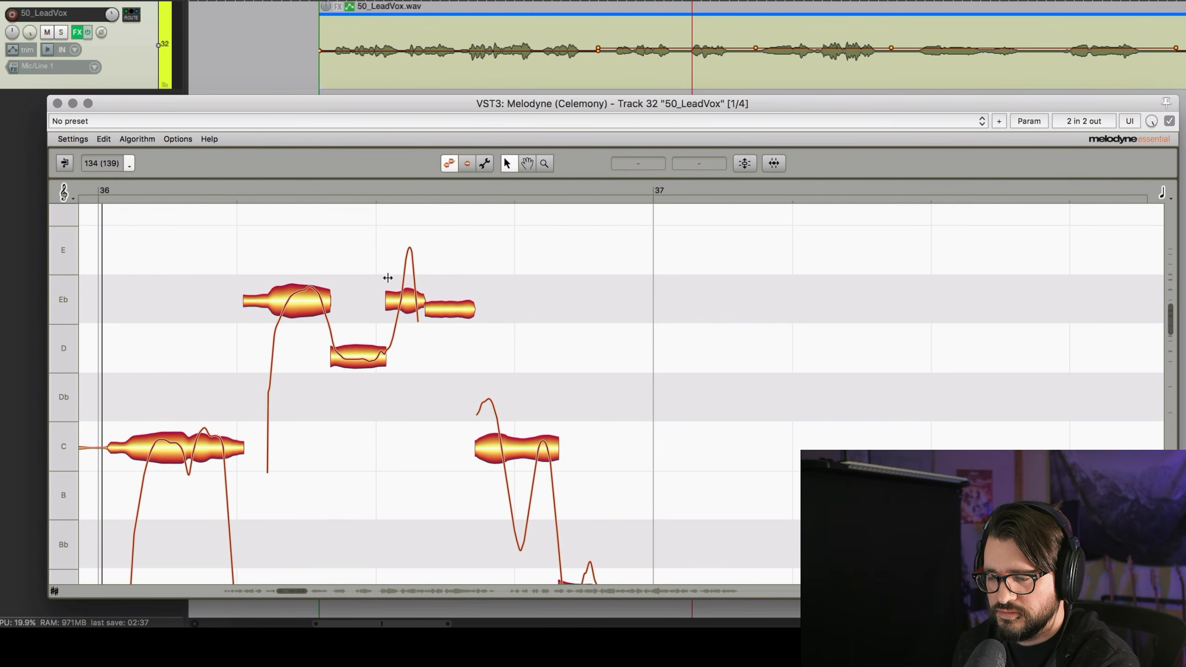
pyautogui.doubleClick(383, 278)
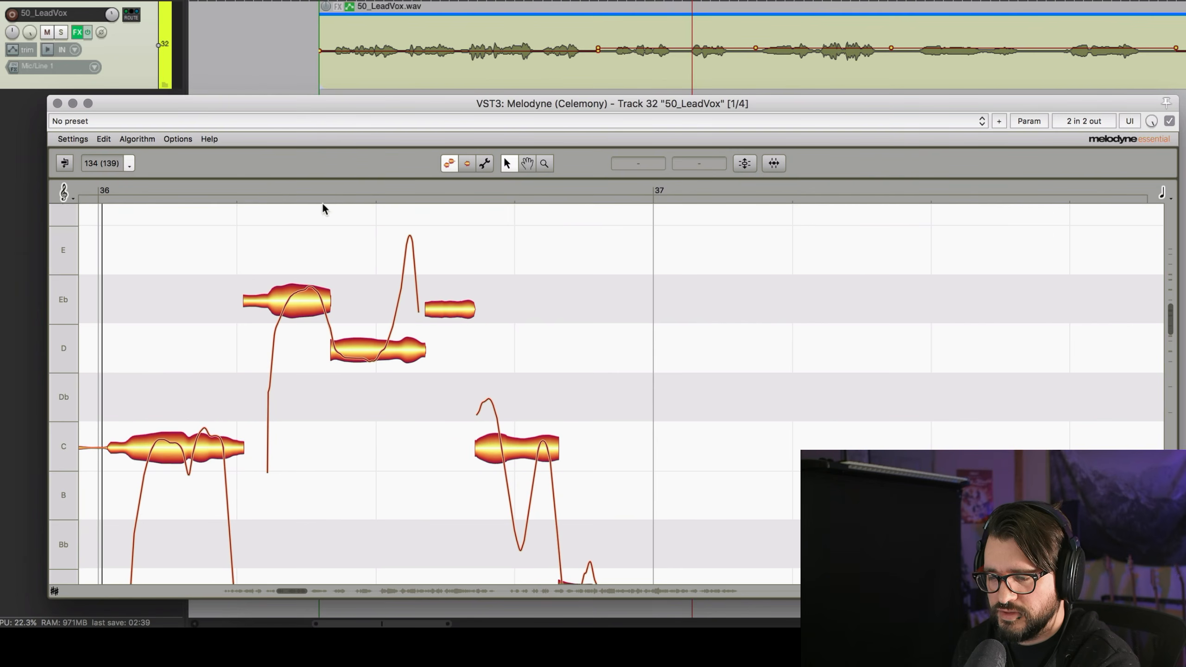
pyautogui.click(324, 187)
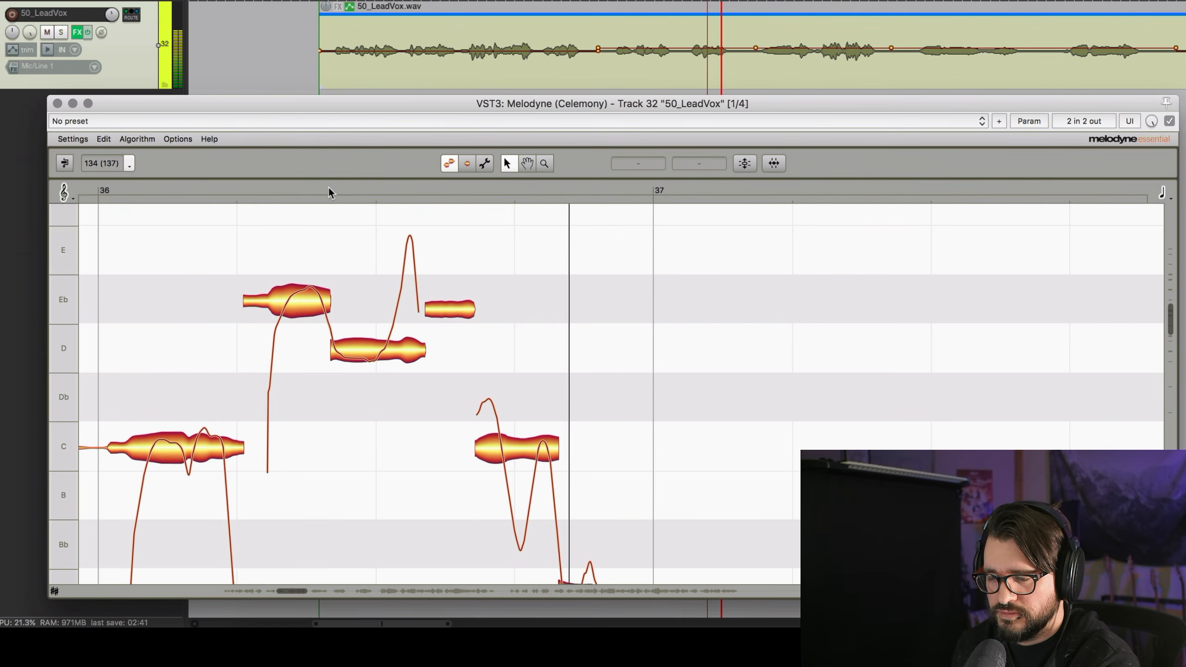
pyautogui.press('space')
pyautogui.click(240, 190)
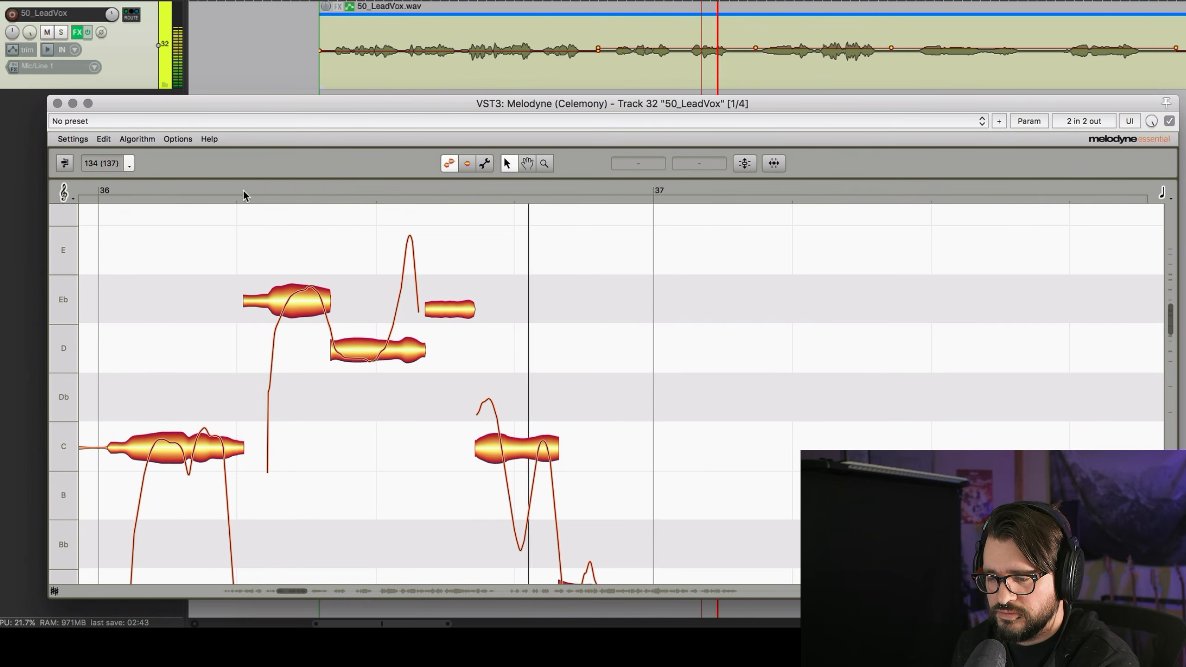
pyautogui.press('space')
# Split the joined note again just before the pitch peak, tune the short part to Eb 4 at 0 ct and play the phrase.
pyautogui.click(391, 339)
pyautogui.doubleClick(389, 326)
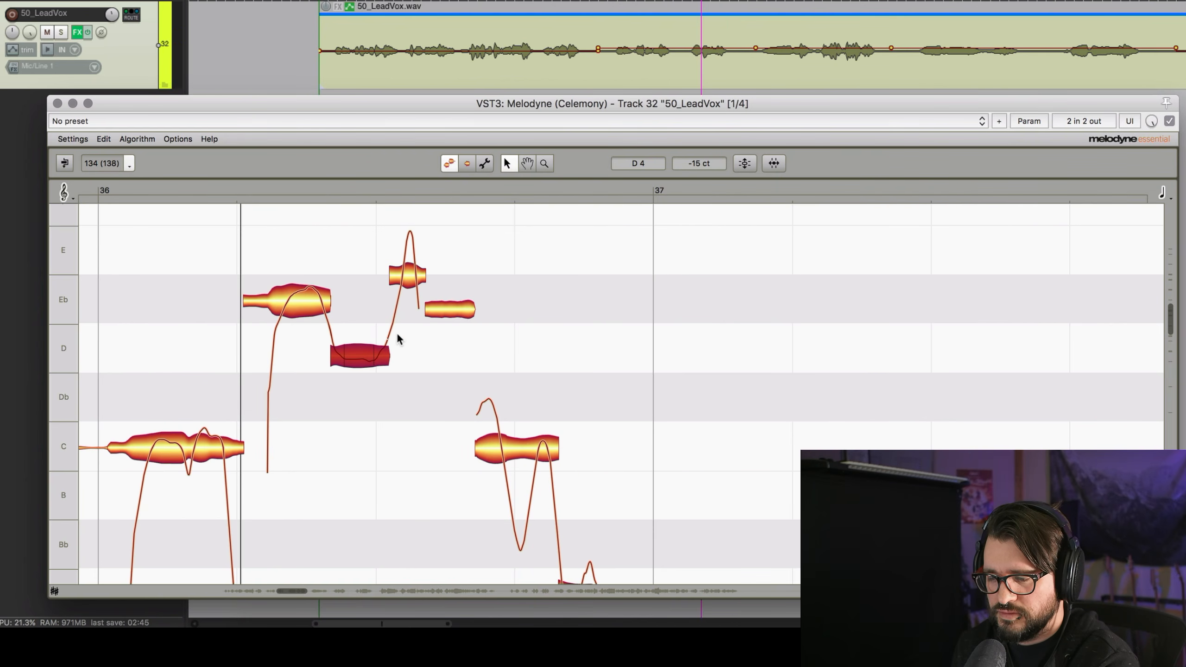
pyautogui.moveTo(408, 282); pyautogui.dragTo(411, 301)
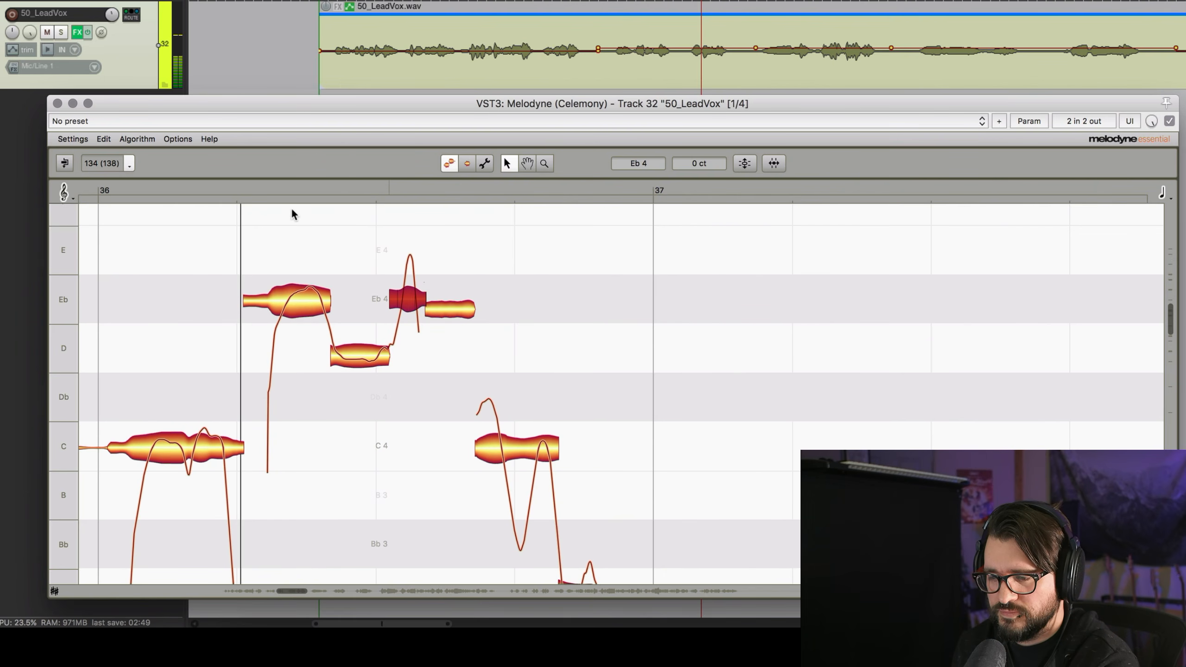
pyautogui.press('space')
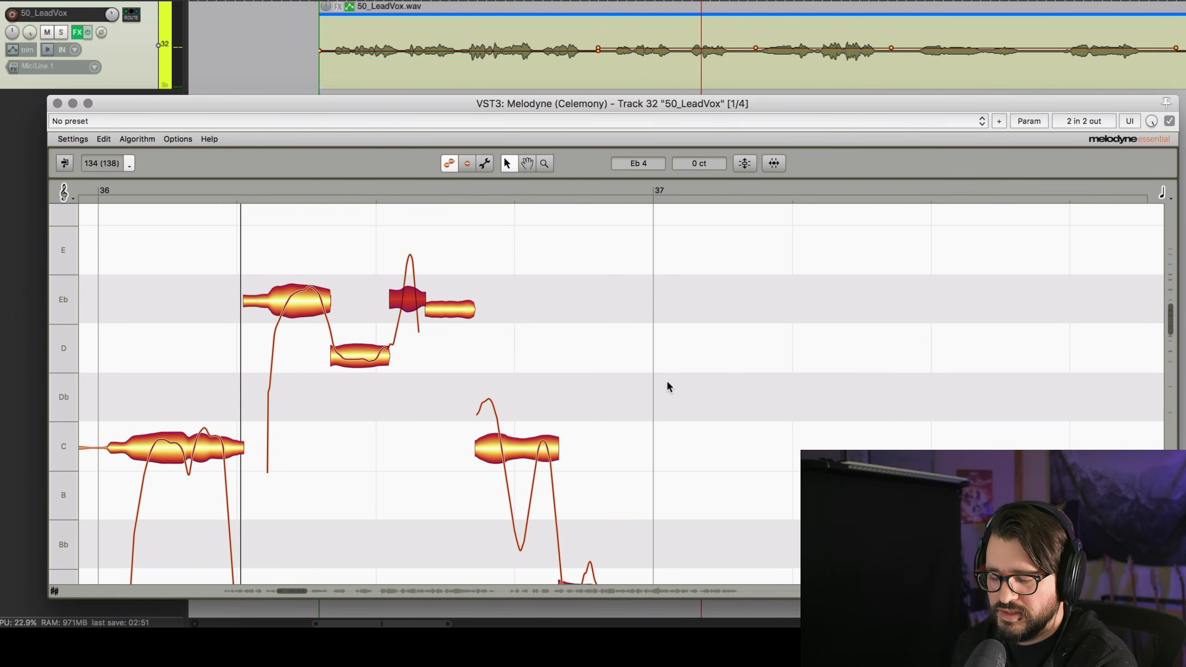
pyautogui.press('space')
# Play the vocal from bar 38 and examine its notes through bar 40.
pyautogui.hscroll(-2, 659, 364)
pyautogui.scroll(-4, 659, 363)
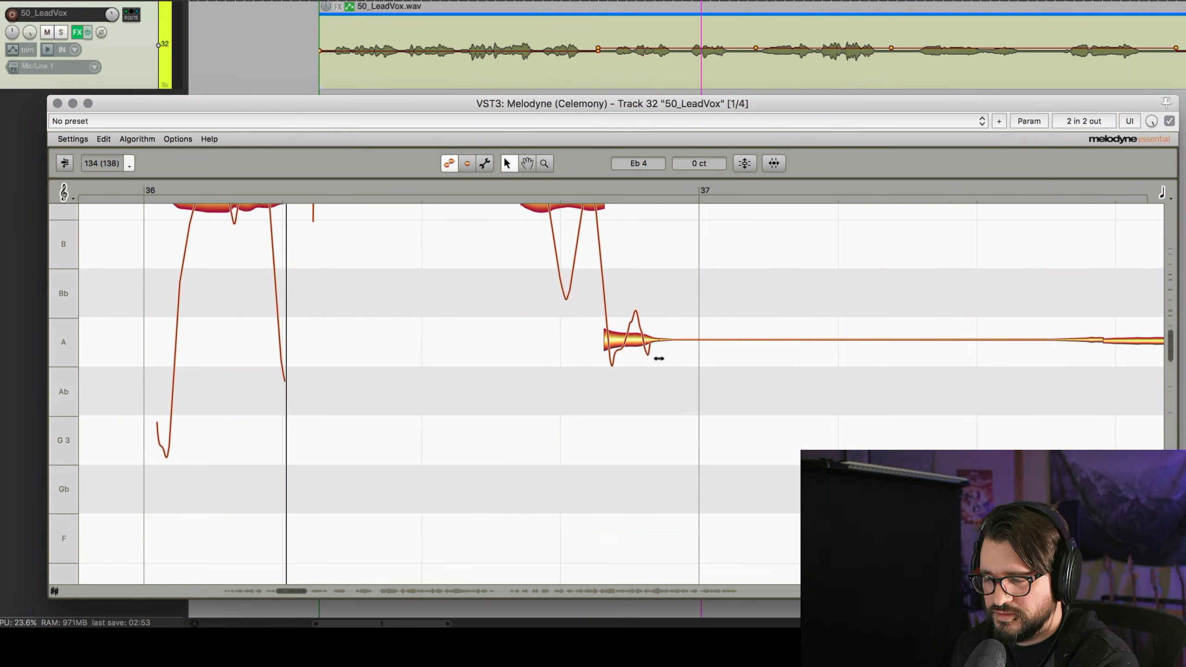
pyautogui.hscroll(8, 659, 364)
pyautogui.scroll(2, 659, 357)
pyautogui.hscroll(1, 658, 357)
pyautogui.click(611, 263)
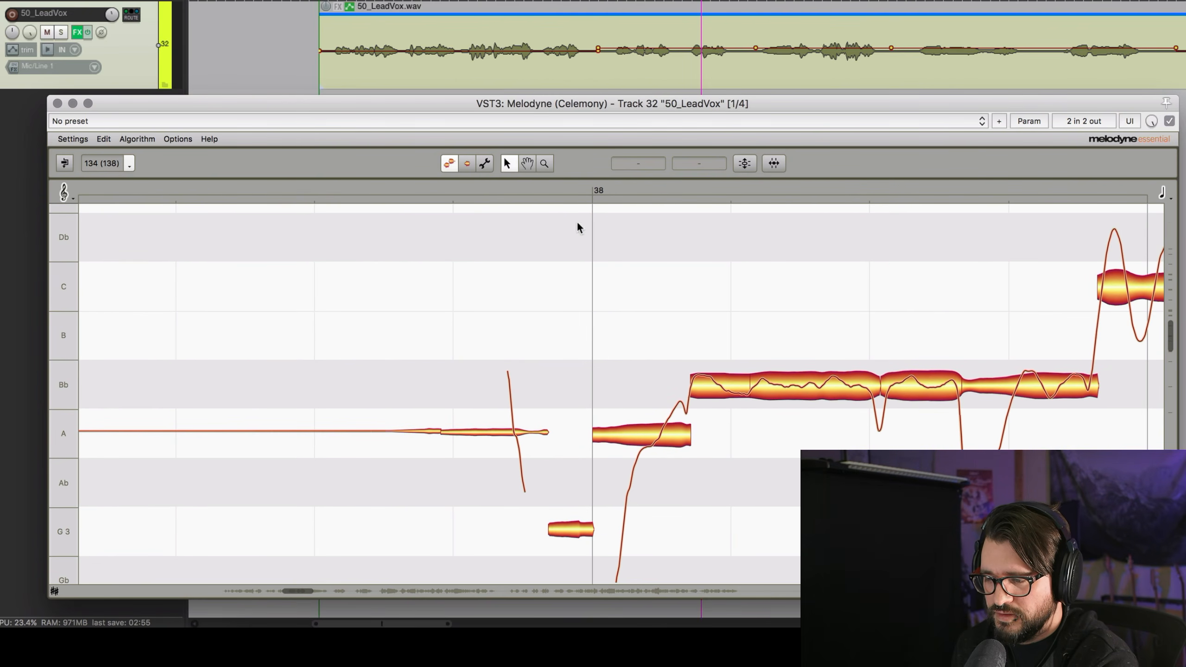
pyautogui.click(586, 192)
pyautogui.press('space')
pyautogui.scroll(-3, 660, 377)
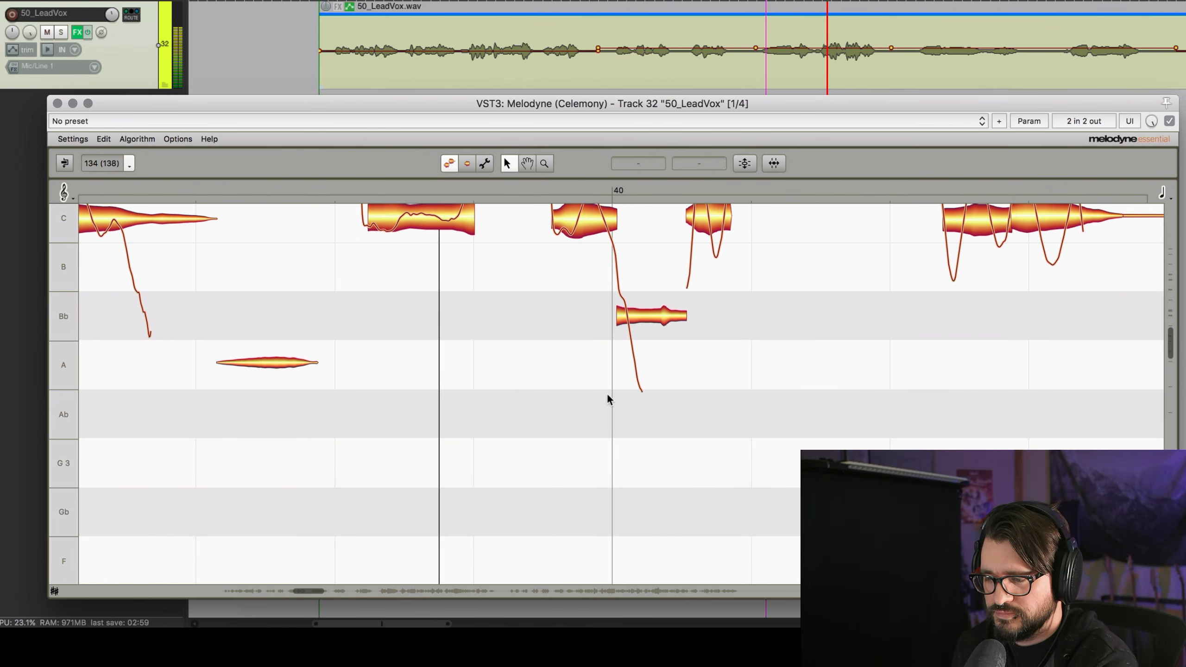
pyautogui.scroll(3, 599, 374)
pyautogui.scroll(5, 599, 372)
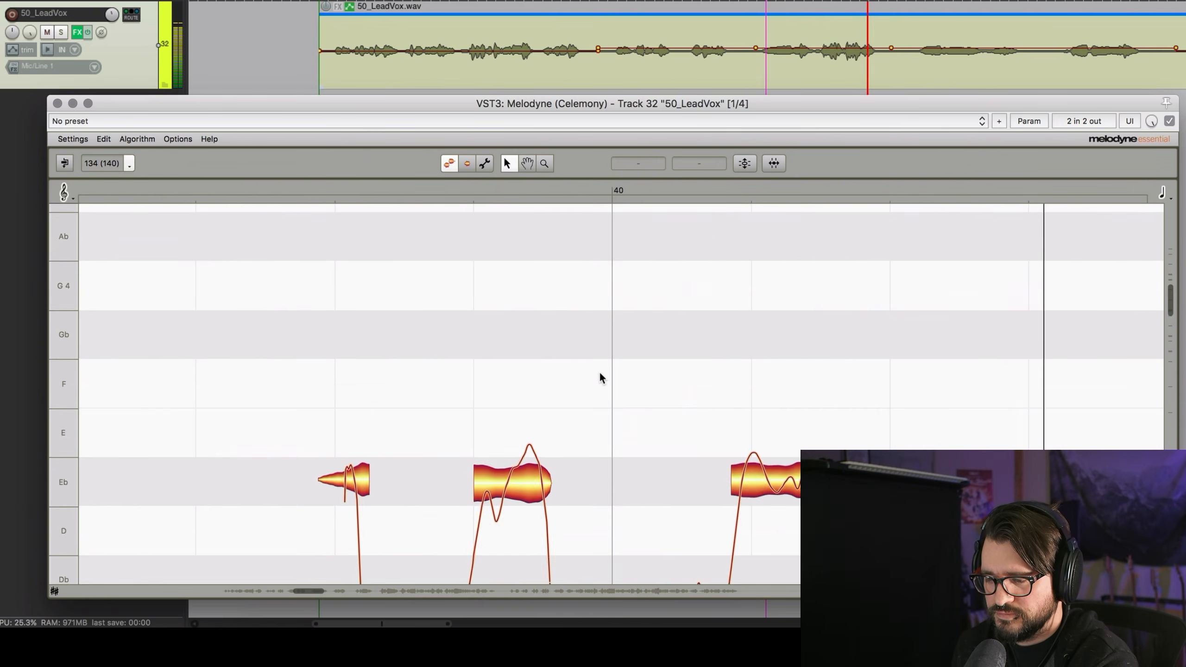
pyautogui.scroll(-2, 598, 371)
pyautogui.press('space')
pyautogui.press('space')
pyautogui.scroll(-3, 436, 363)
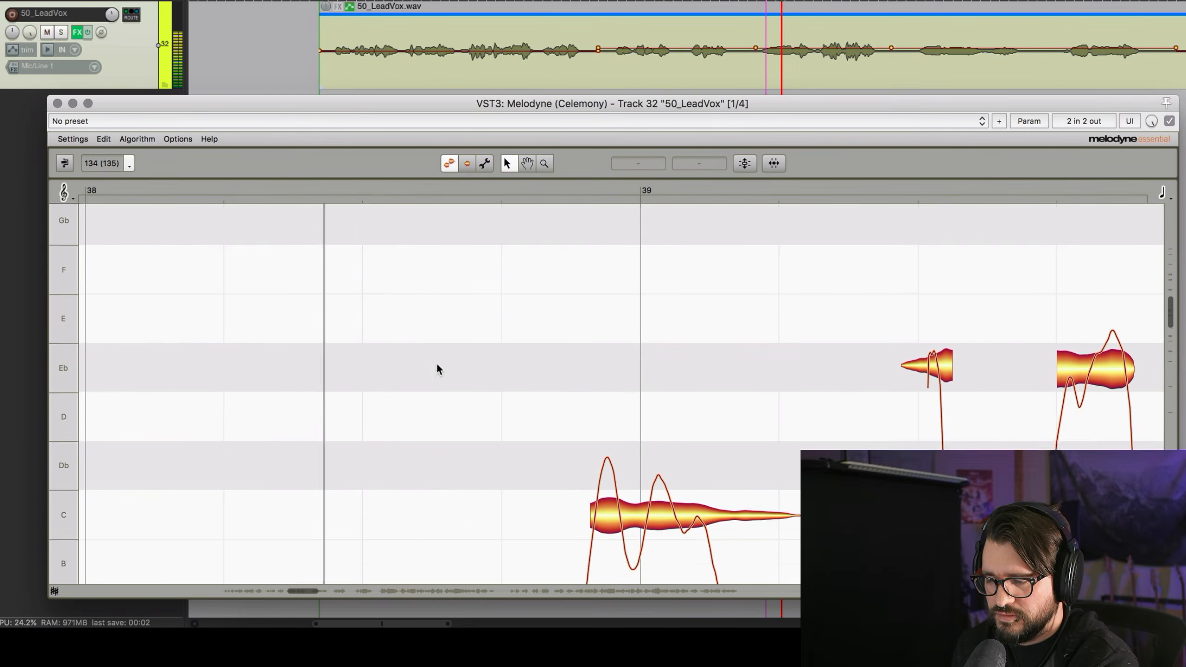
pyautogui.hscroll(5, 443, 348)
pyautogui.hscroll(6, 442, 345)
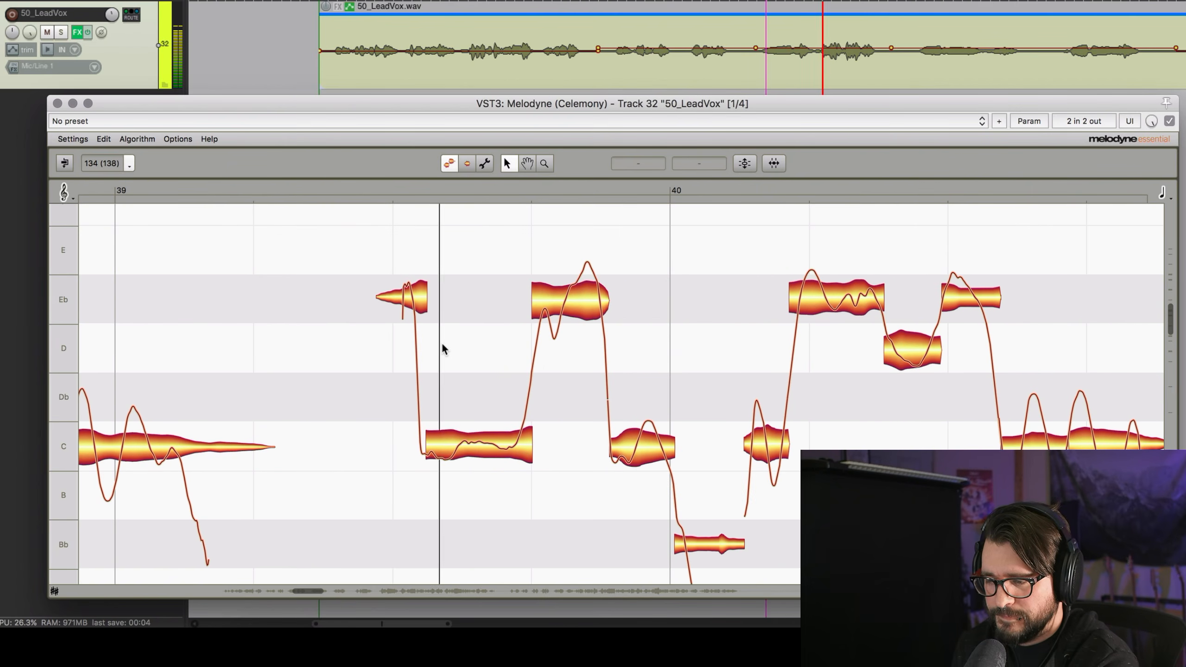
# Split the Eb 4 note shortly before bar 40 just after the dip in its pitch curve.
pyautogui.click(556, 304)
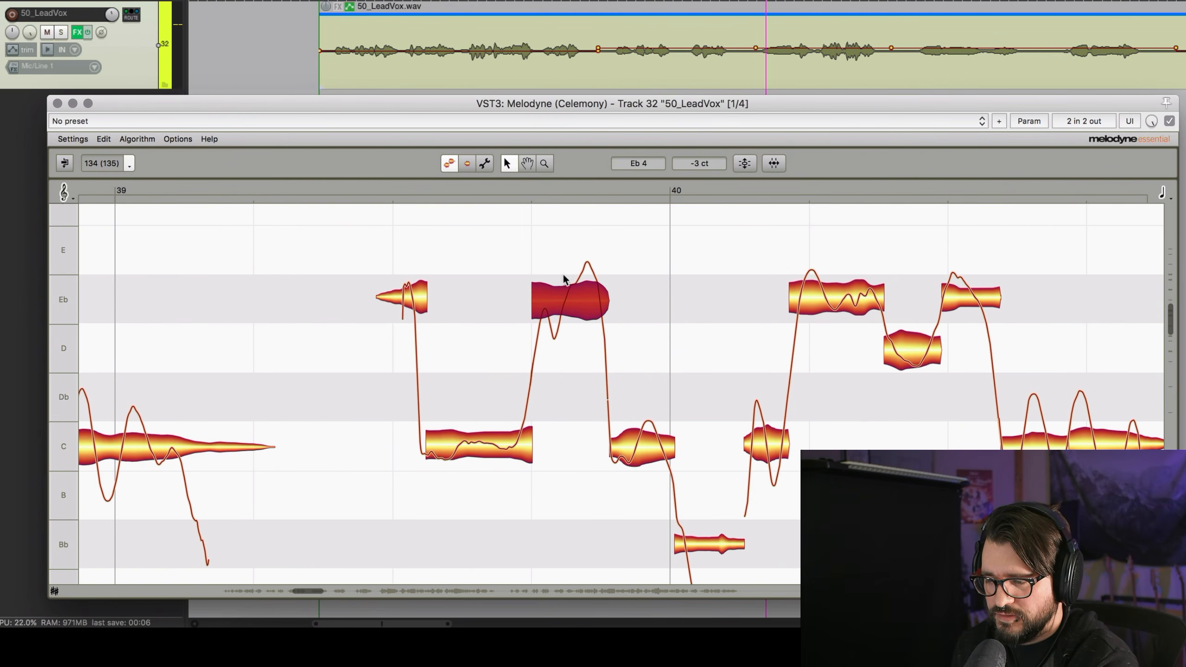
pyautogui.doubleClick(560, 281)
pyautogui.click(591, 340)
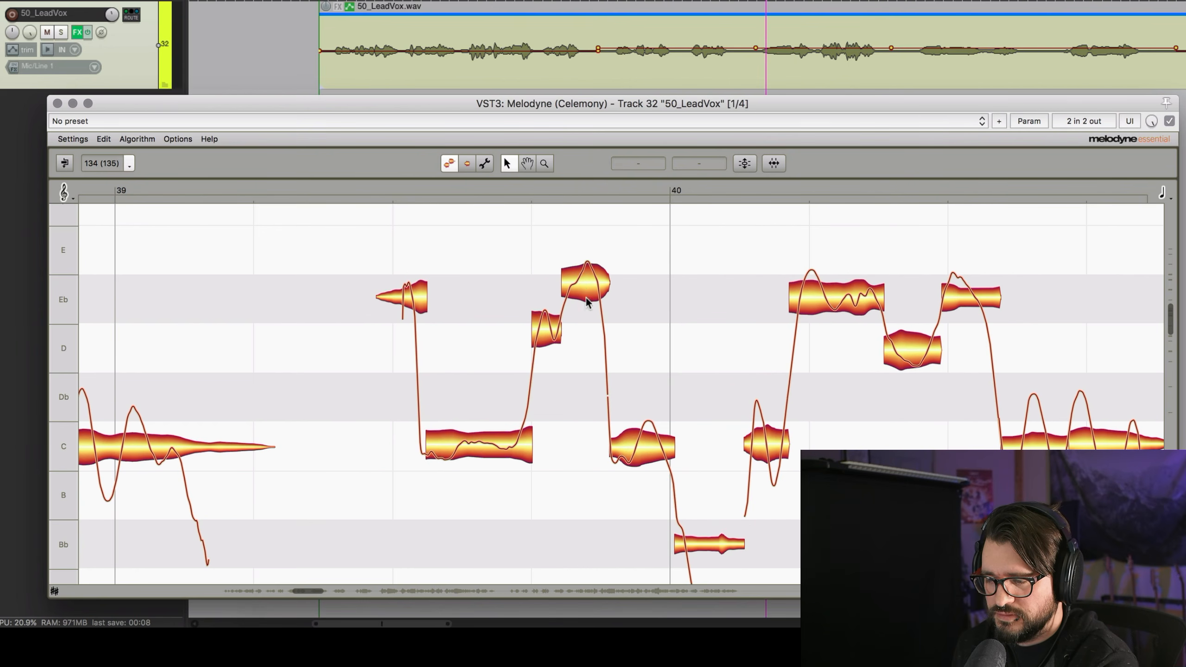
# Reset the pitch center of the split note's second part and play the phrase from the middle of bar 39.
pyautogui.click(584, 290)
pyautogui.rightClick(584, 290)
pyautogui.moveTo(630, 213)
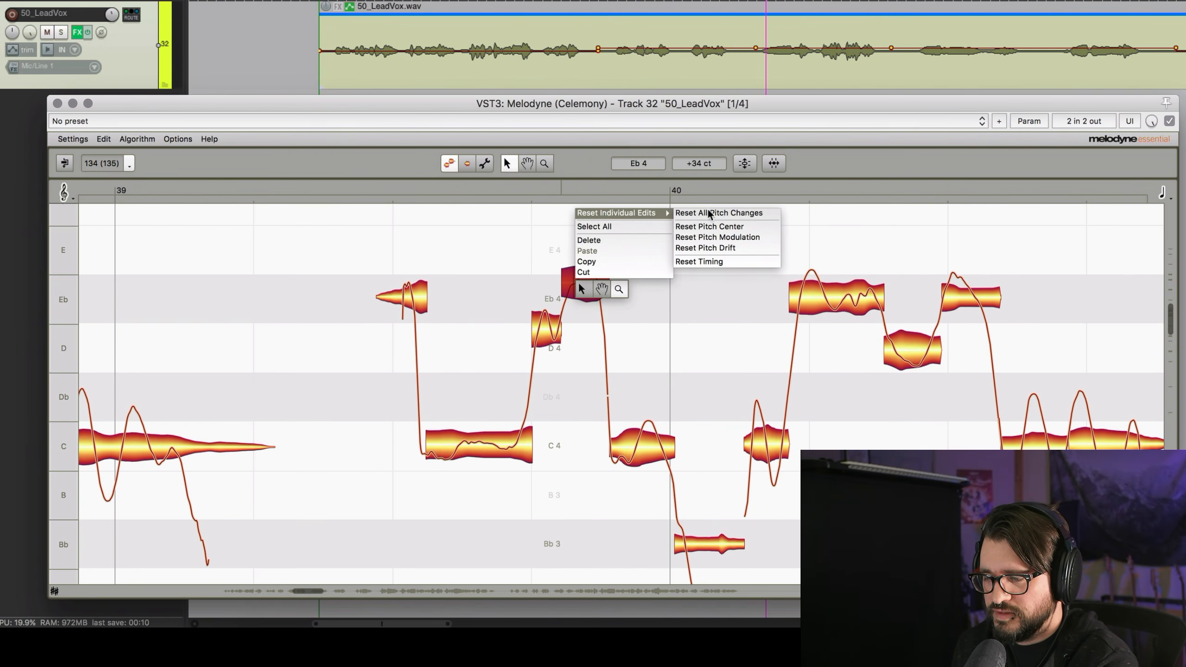
pyautogui.click(740, 226)
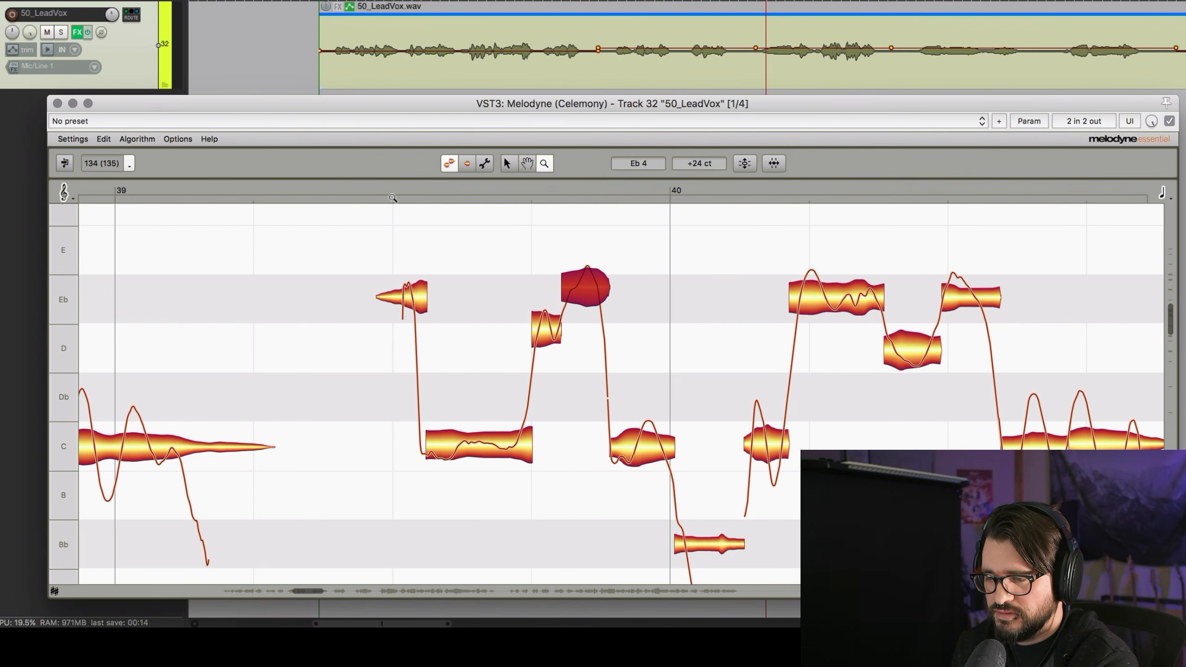
pyautogui.click(378, 189)
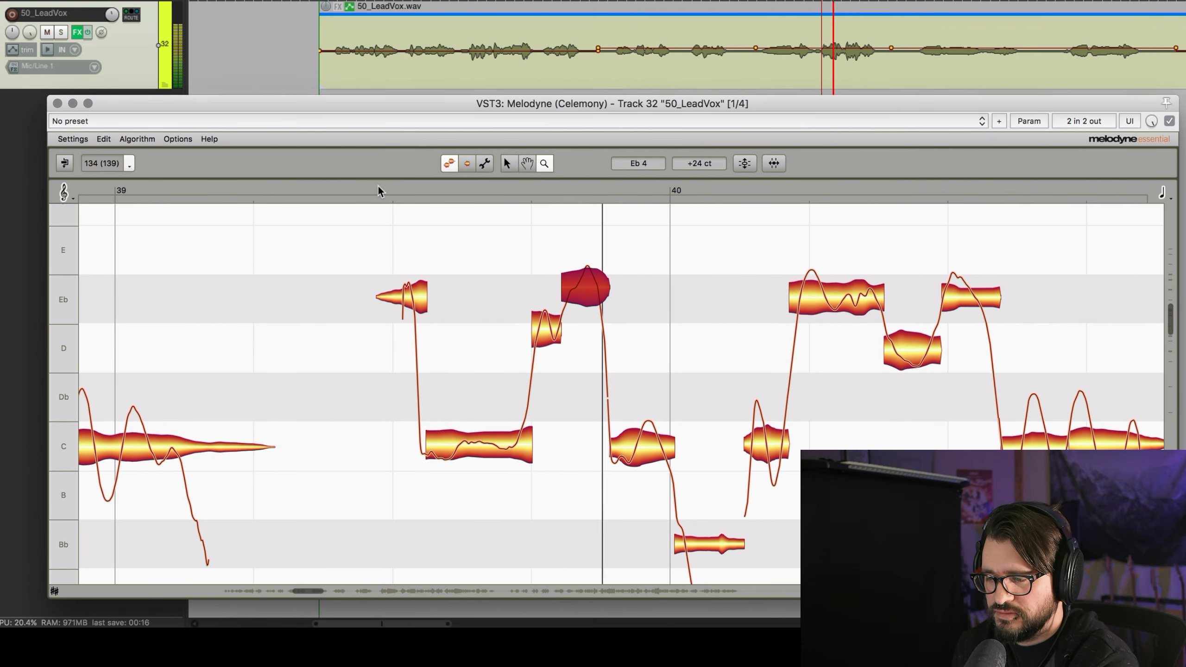
pyautogui.press('space')
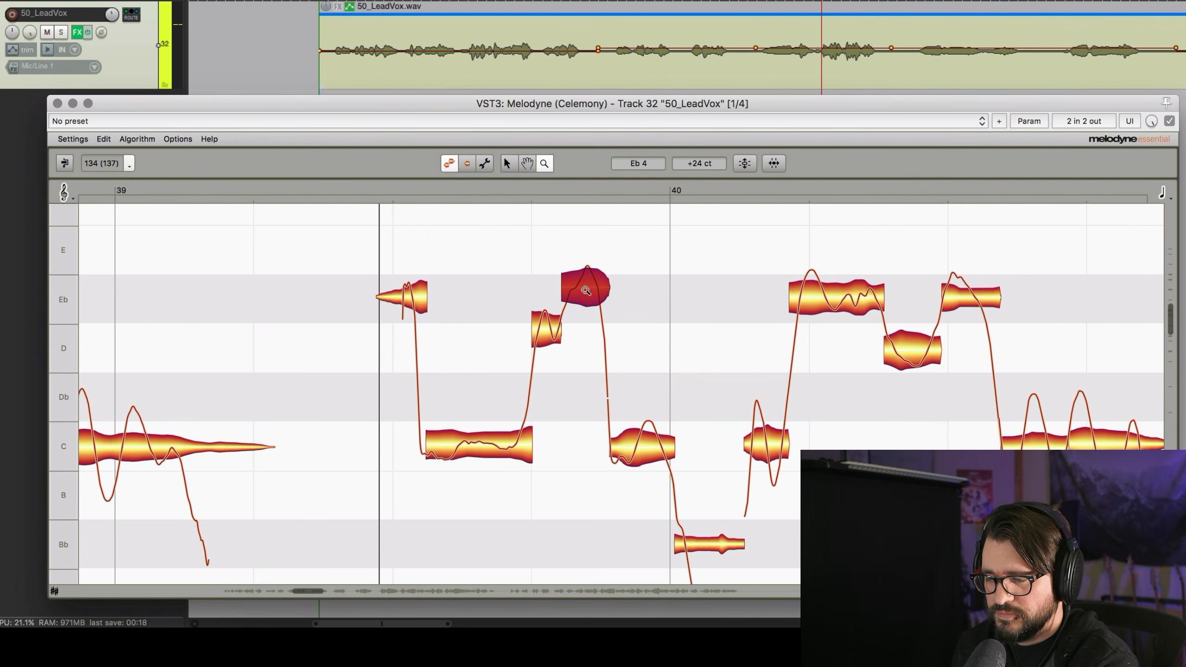
# Return to the selection tool, tune the split note's first part to Eb 4 at -1 ct and its second to +1 ct, and play them.
pyautogui.rightClick(544, 265)
pyautogui.click(509, 267)
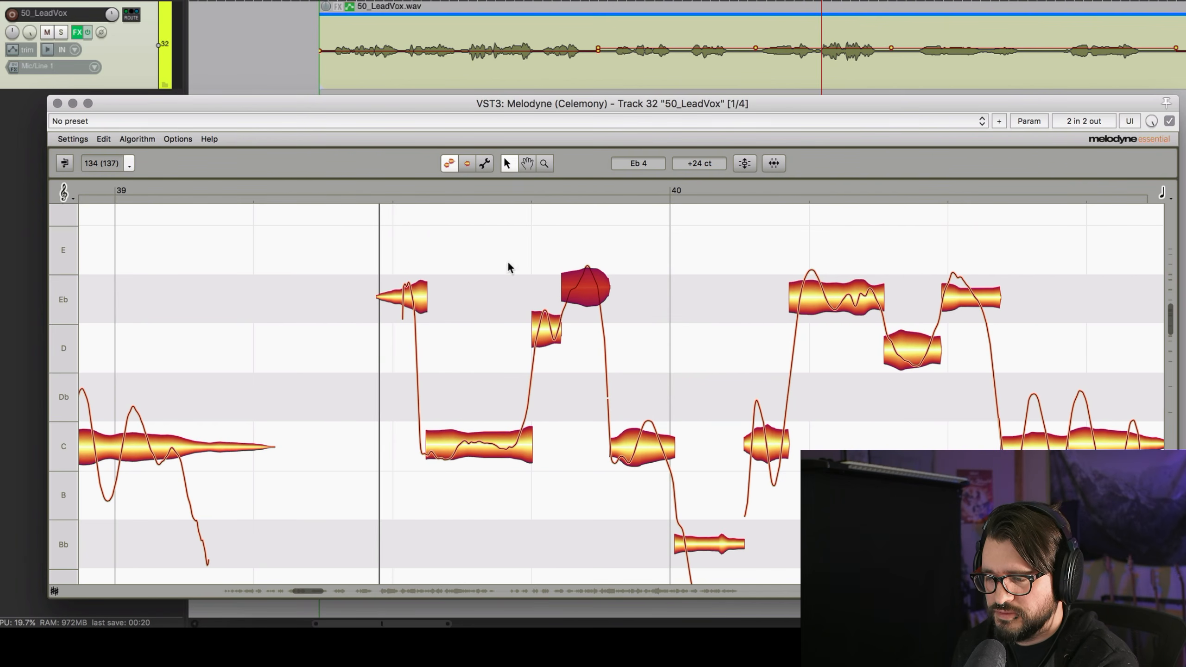
pyautogui.moveTo(587, 299); pyautogui.dragTo(551, 301)
pyautogui.press('space')
pyautogui.press('space')
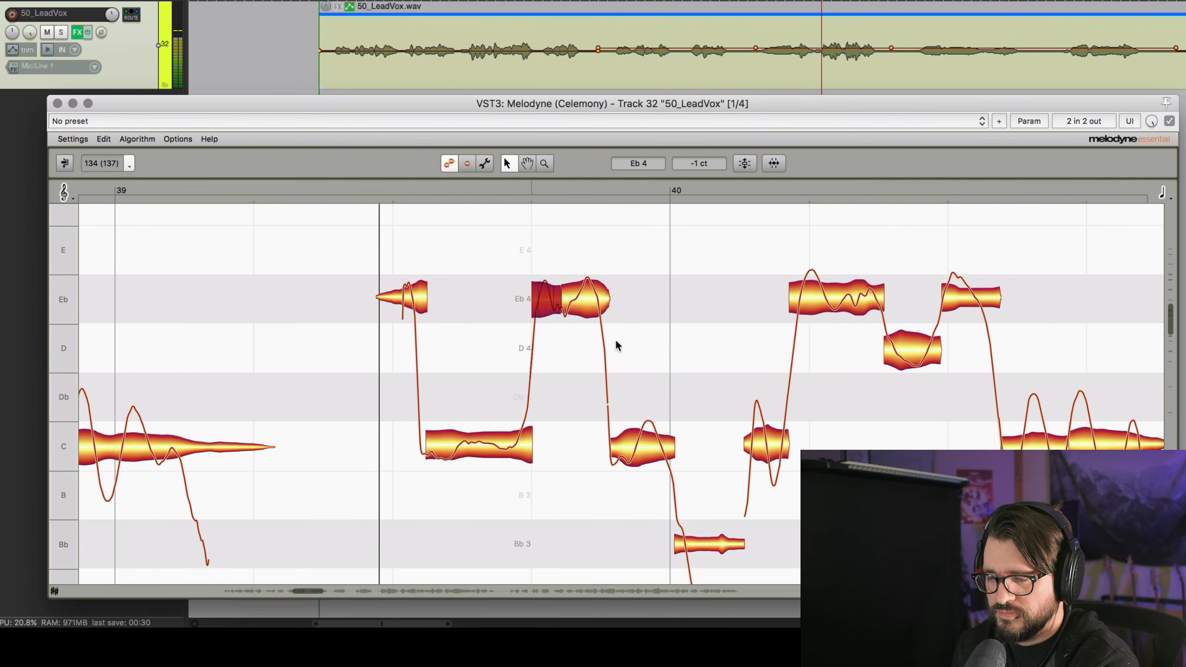
pyautogui.press('space')
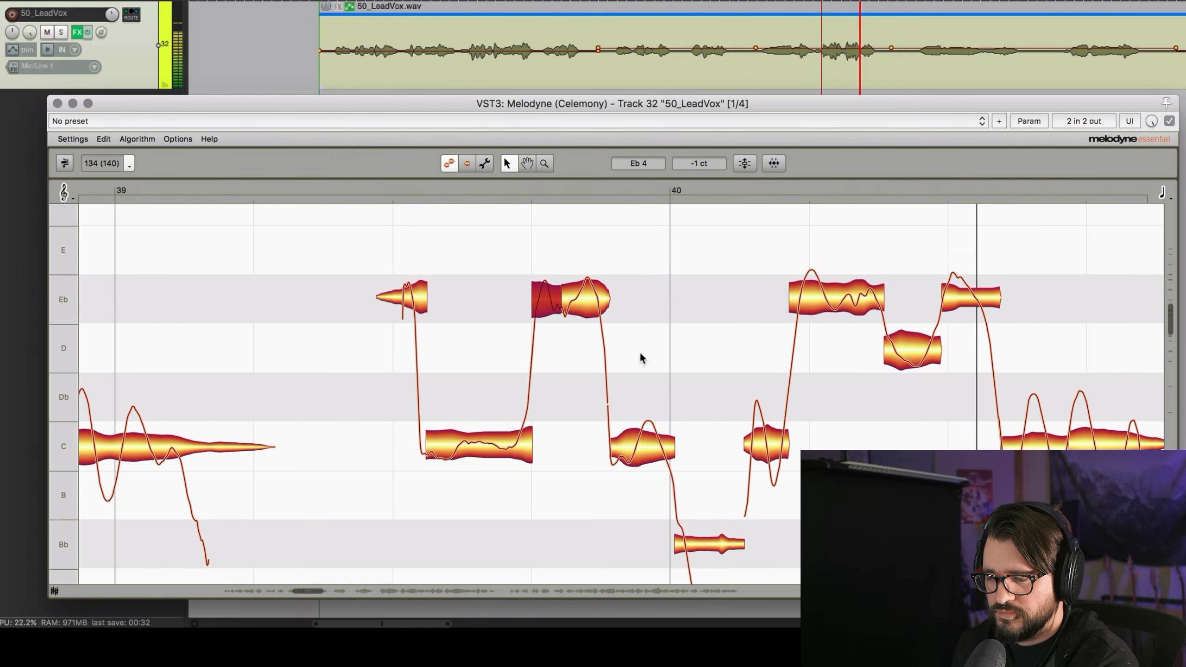
pyautogui.press('space')
# Correct both parts with Pitch Center and Pitch Drift at 100 %, including manually fine-tuned notes, and play the phrase.
pyautogui.click(583, 308)
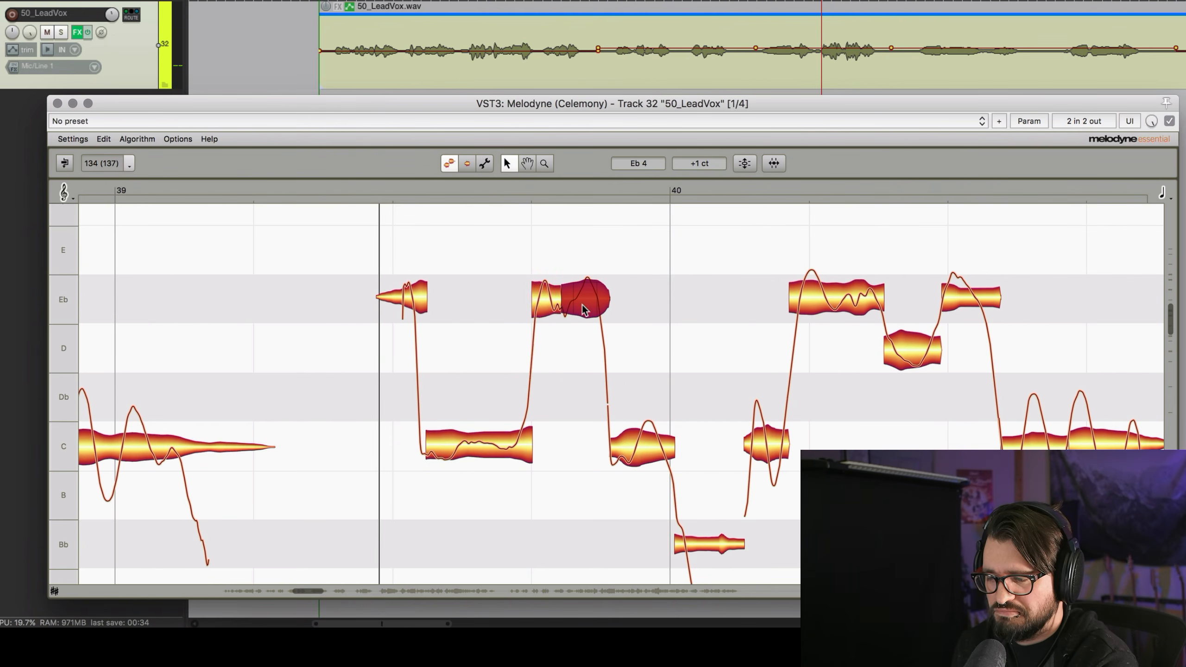
pyautogui.keyDown('shift'); pyautogui.click(546, 301); pyautogui.keyUp('shift')
pyautogui.click(745, 163)
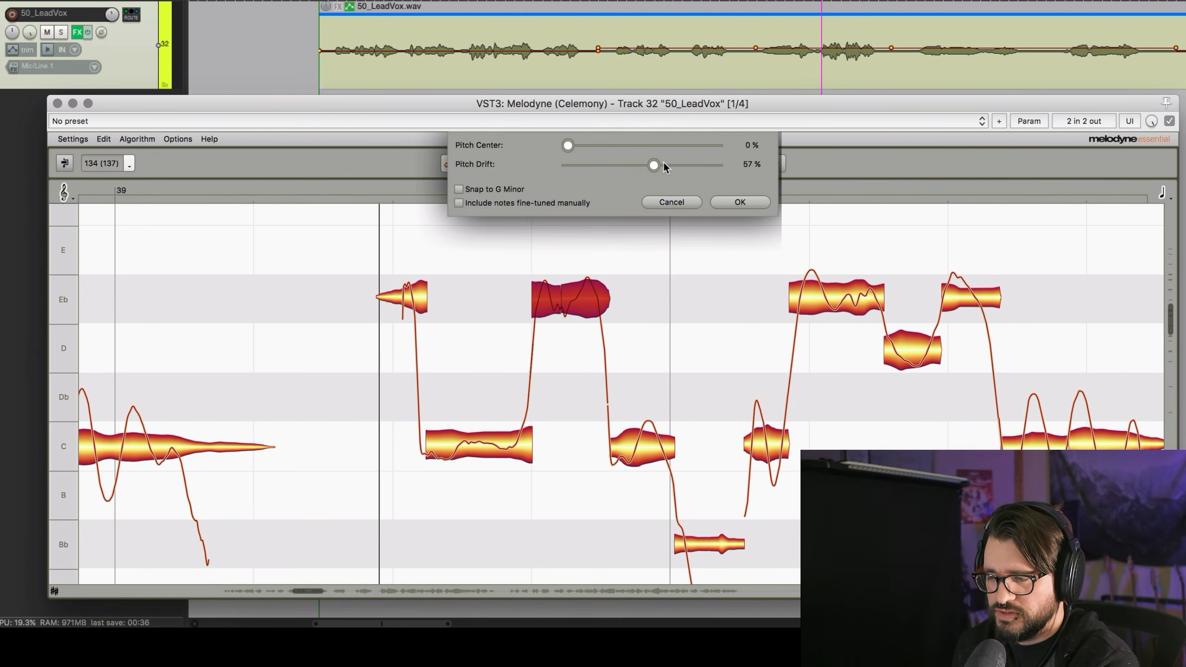
pyautogui.moveTo(661, 165); pyautogui.dragTo(860, 170)
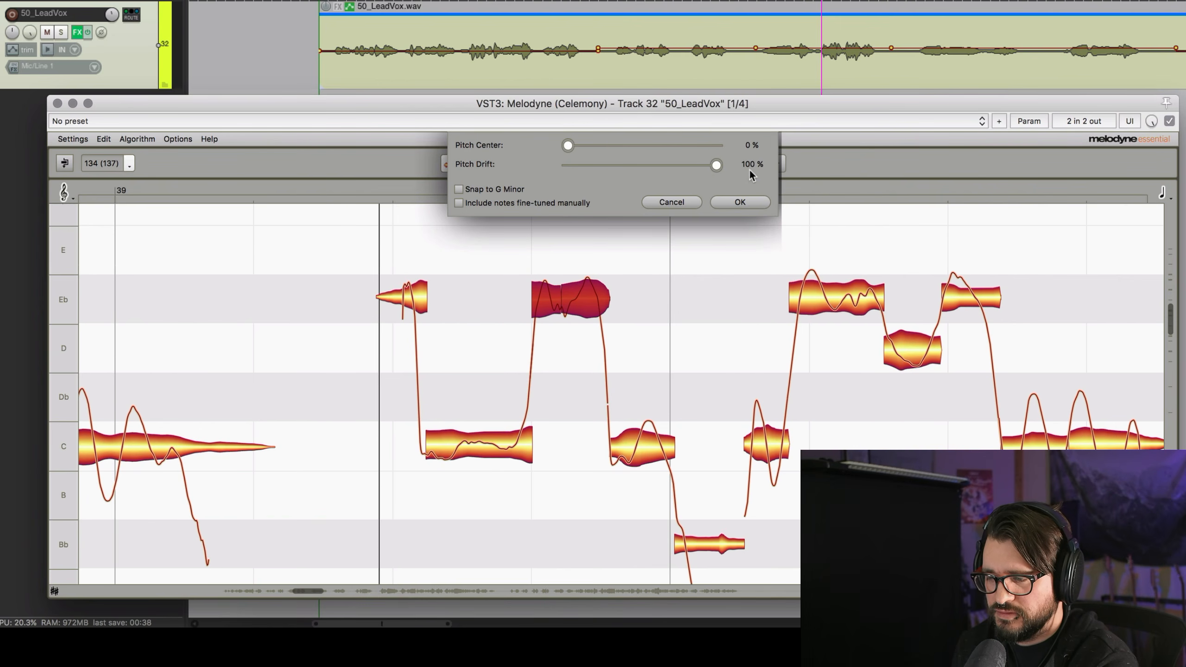
pyautogui.moveTo(568, 146); pyautogui.dragTo(820, 160)
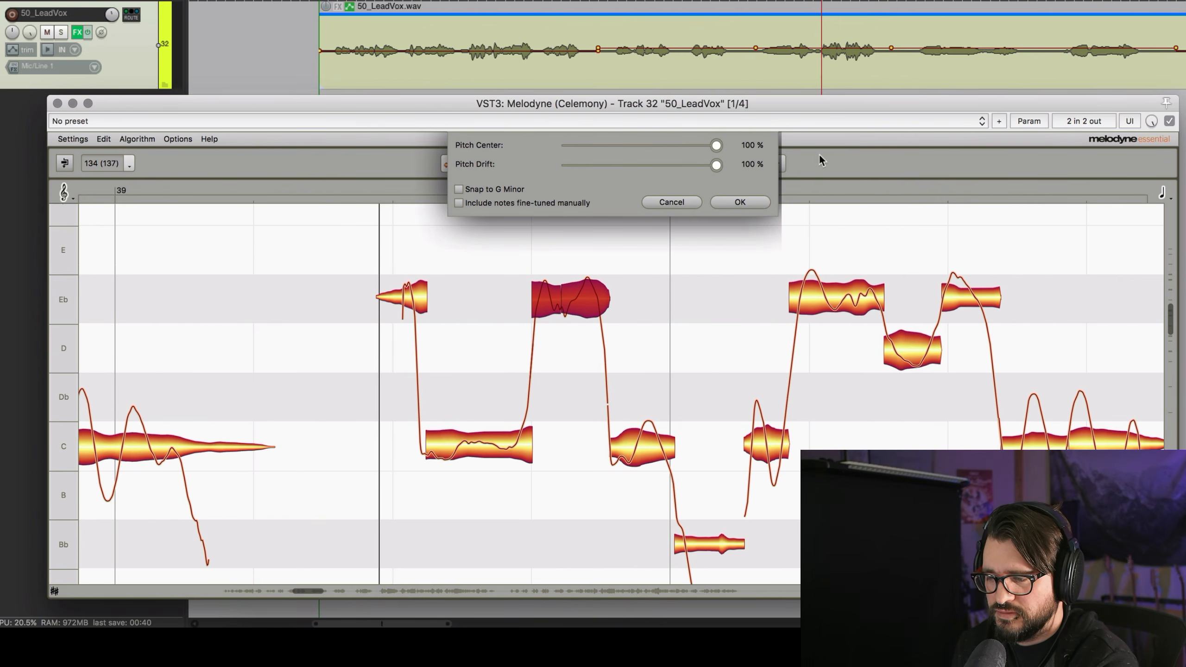
pyautogui.click(530, 203)
pyautogui.click(746, 202)
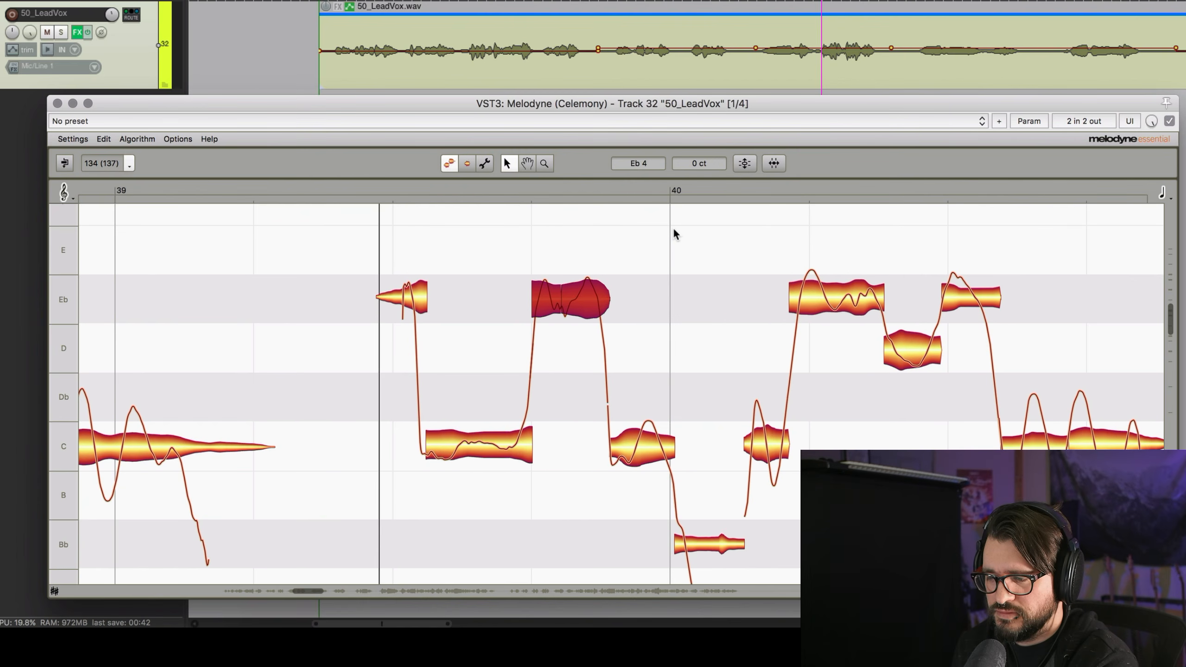
pyautogui.press('space')
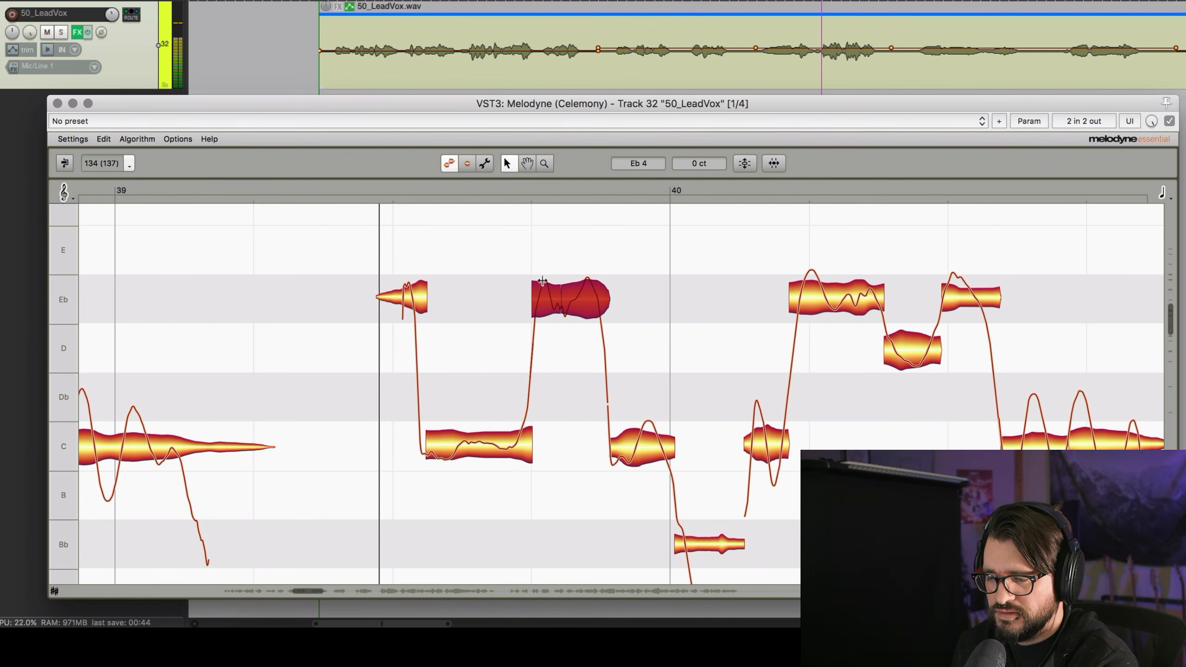
pyautogui.doubleClick(560, 278)
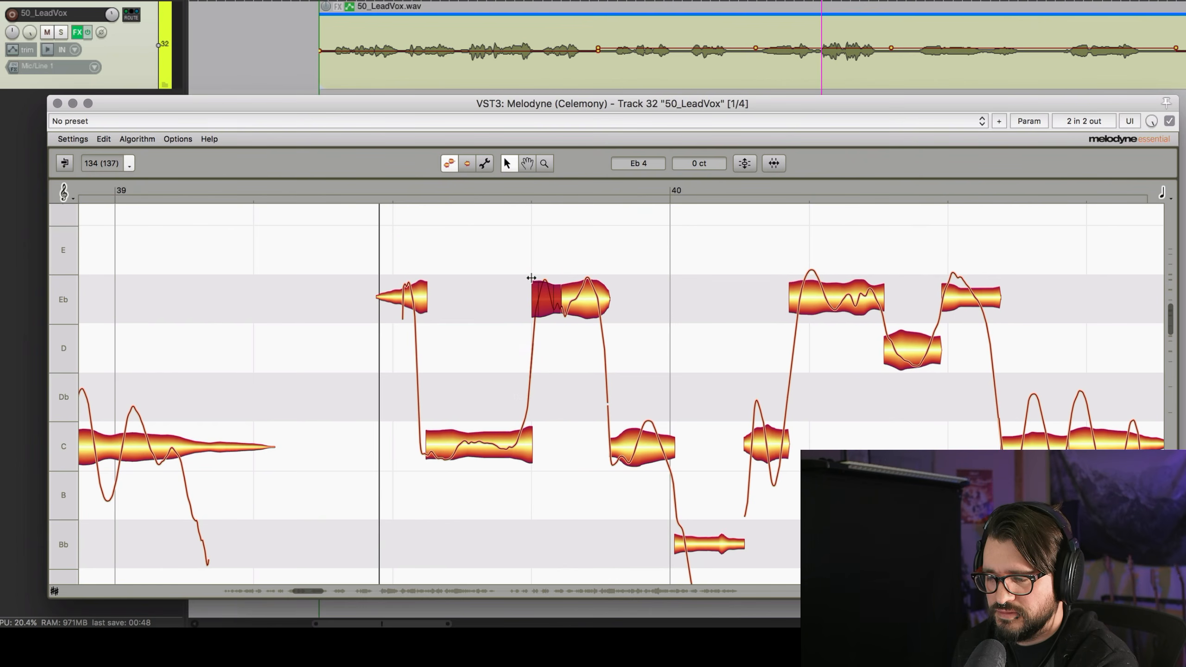
# Audition both parts of the split Eb 4 note before bar 40, and reset all their pitch changes.
pyautogui.click(593, 296)
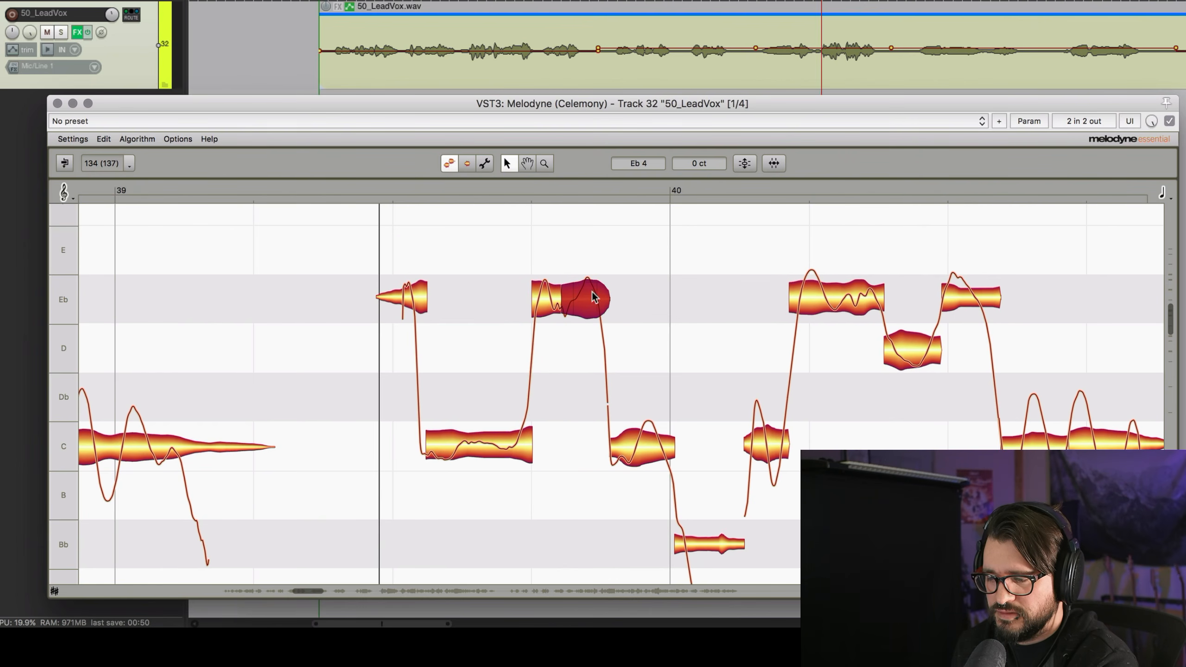
pyautogui.click(542, 275)
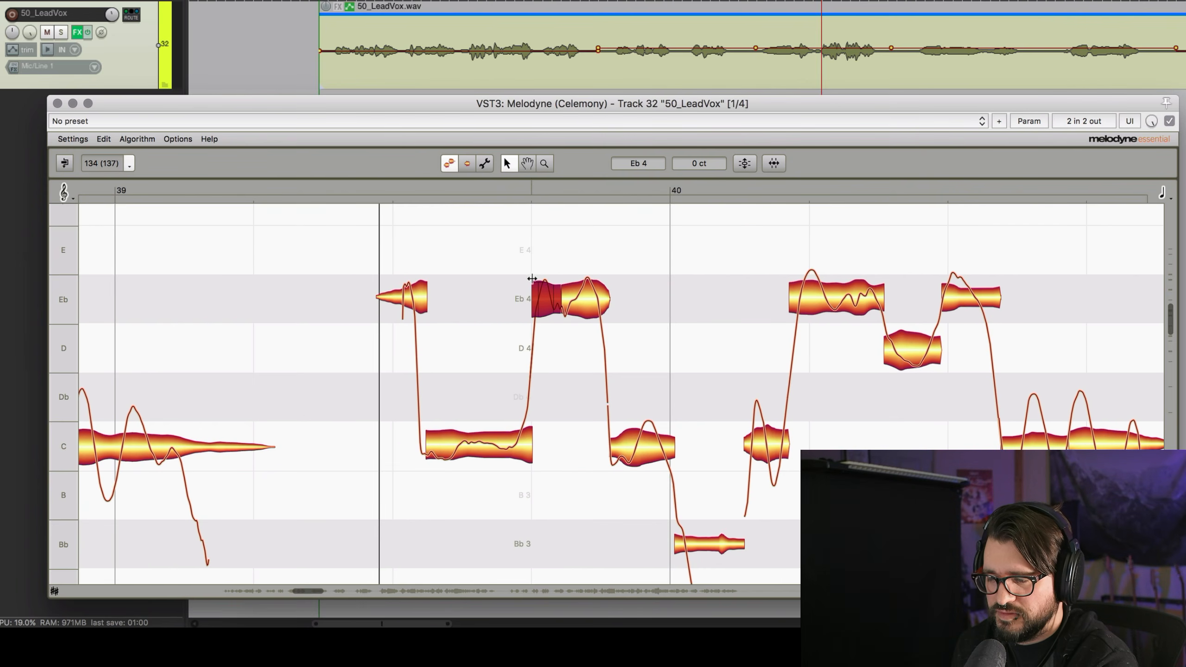
pyautogui.click(531, 278)
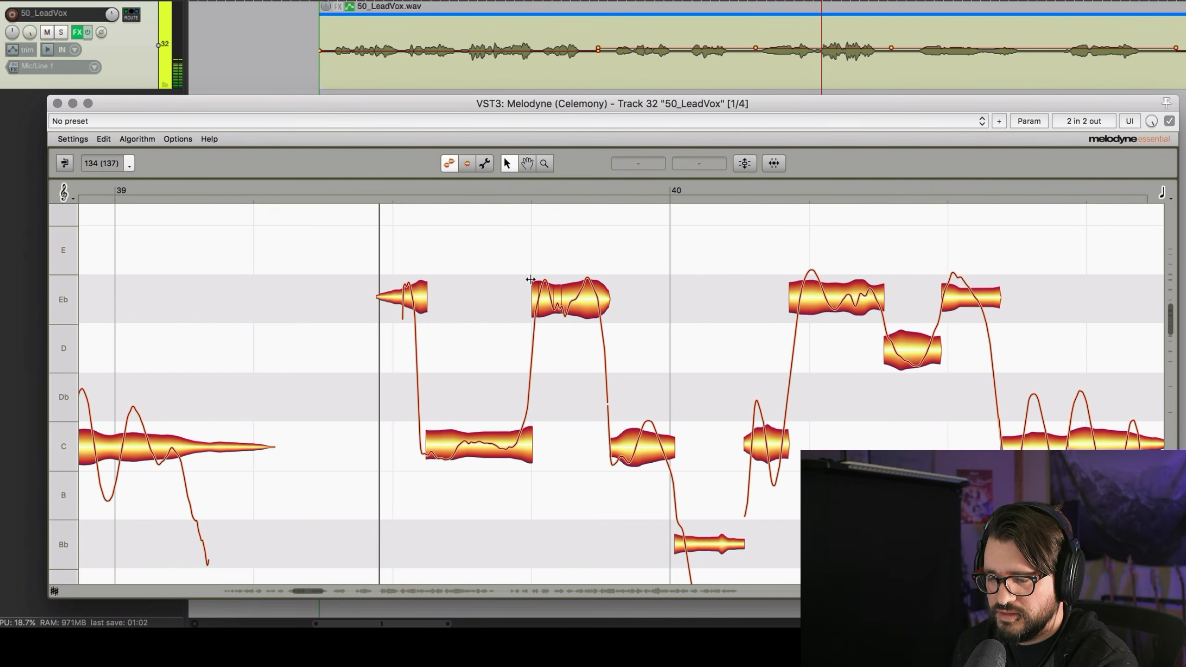
pyautogui.click(530, 280)
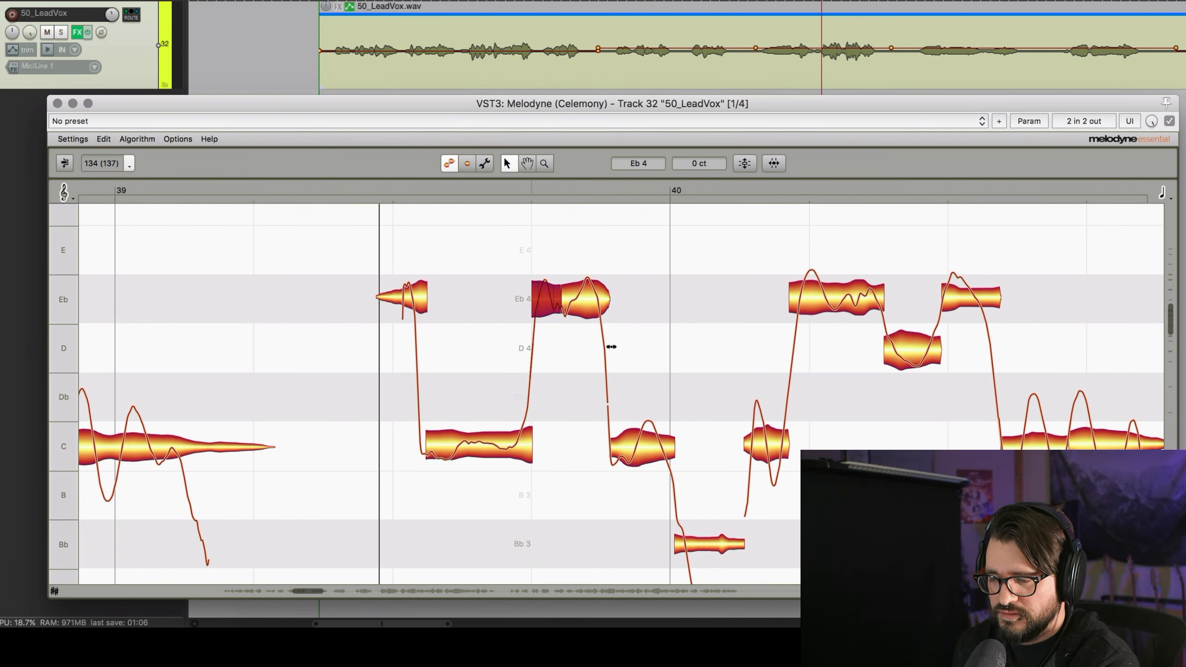
pyautogui.rightClick(545, 303)
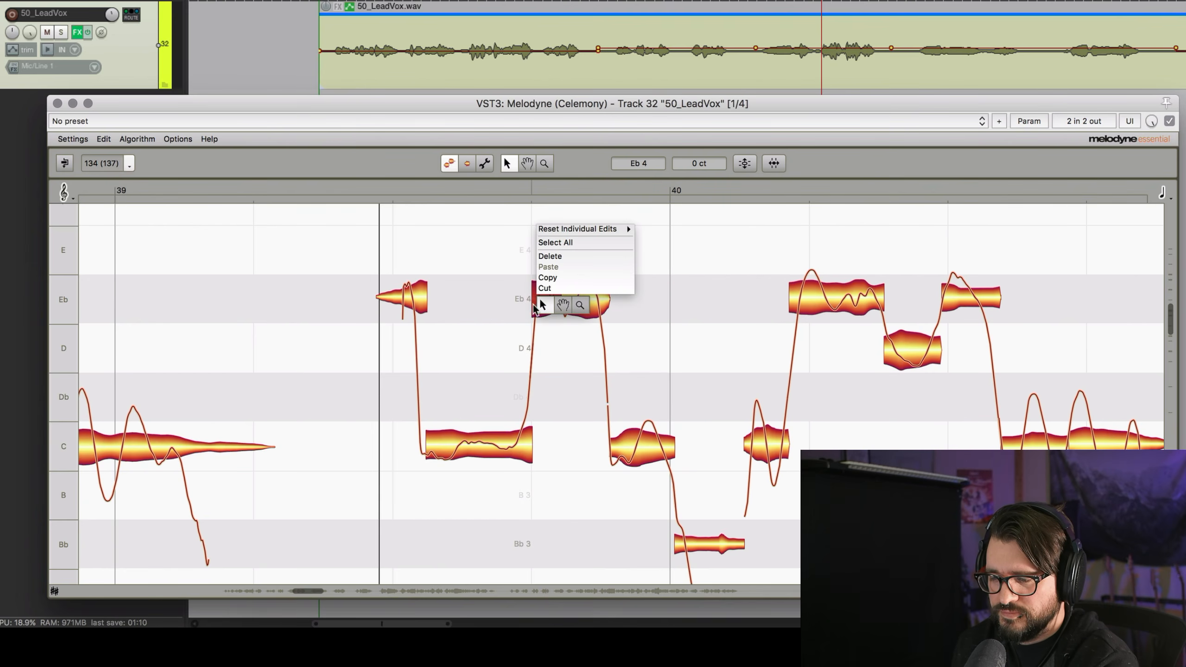
pyautogui.click(516, 305)
pyautogui.moveTo(522, 268); pyautogui.dragTo(623, 299)
pyautogui.rightClick(586, 302)
pyautogui.click(609, 272)
pyautogui.rightClick(596, 291)
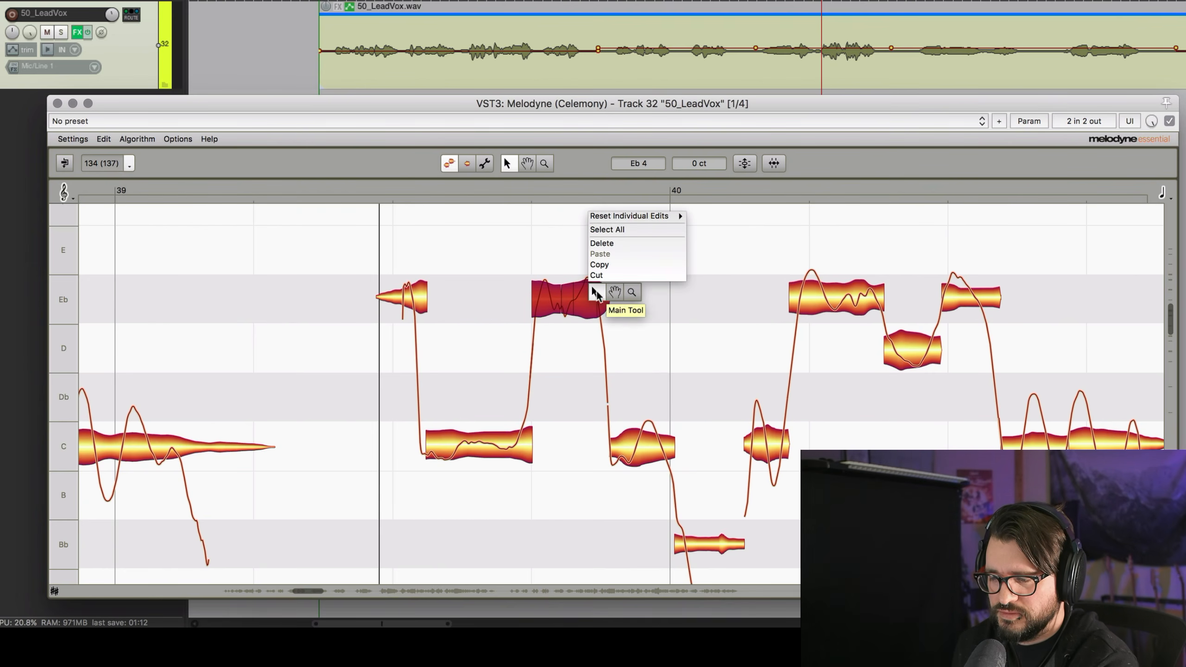
pyautogui.moveTo(641, 215)
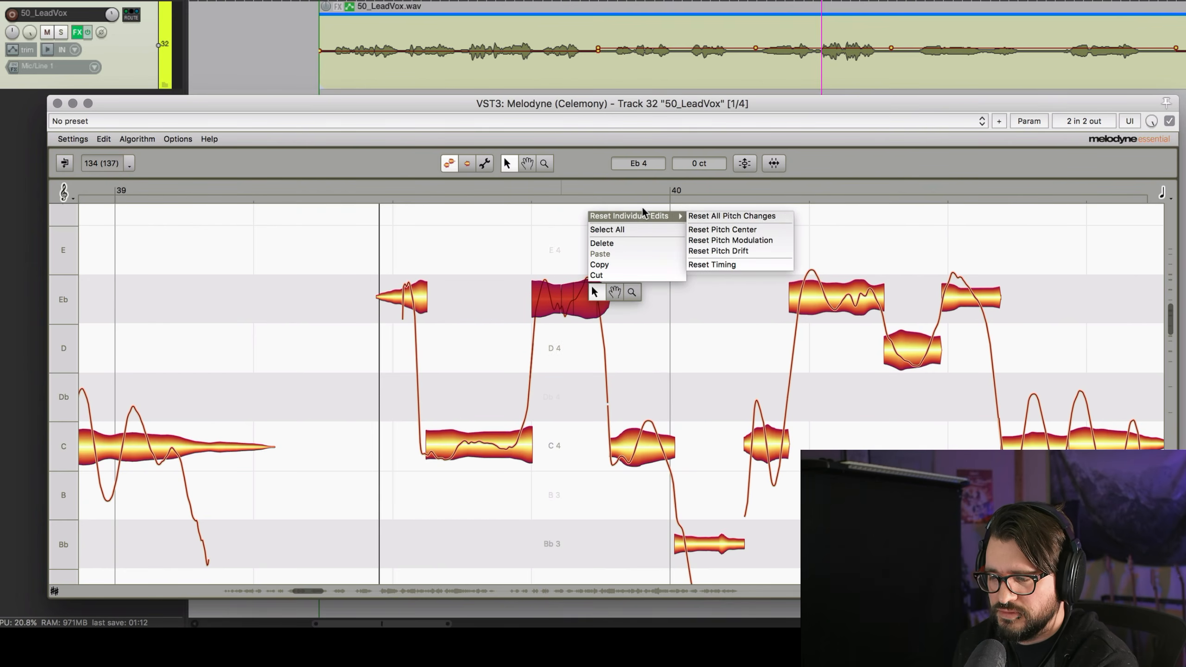
pyautogui.click(780, 216)
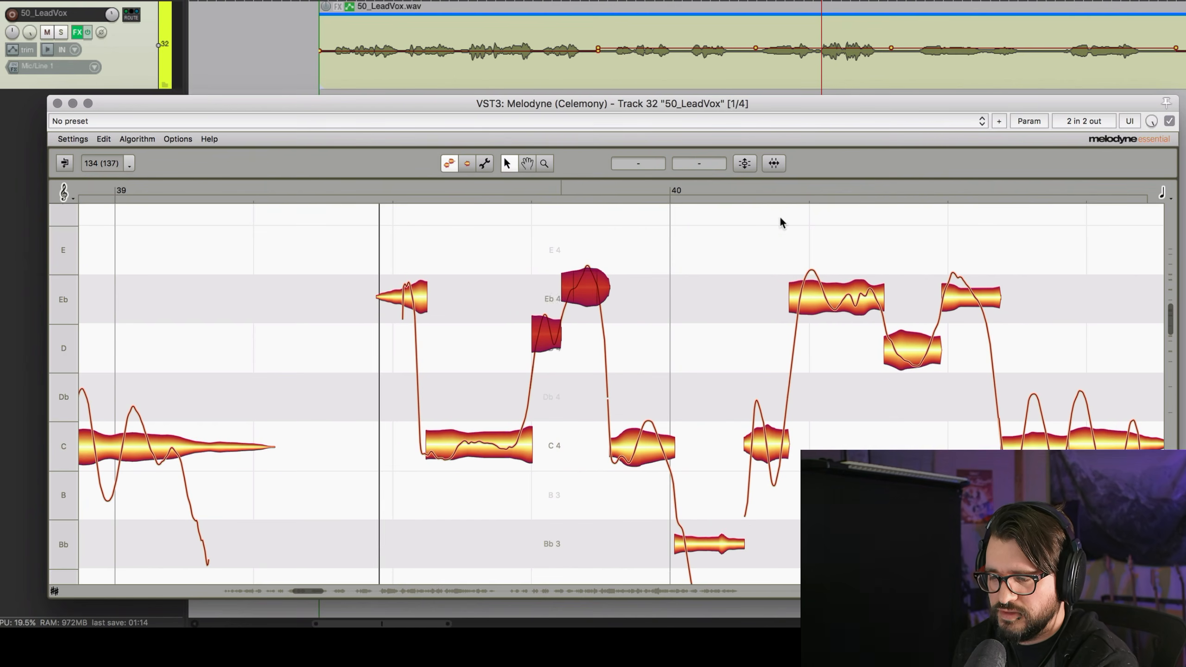
# Play the phrase from mid bar 39, retune the two reset parts to D 4 at +1 ct and Eb 4 at -4 ct, and replay it.
pyautogui.click(352, 187)
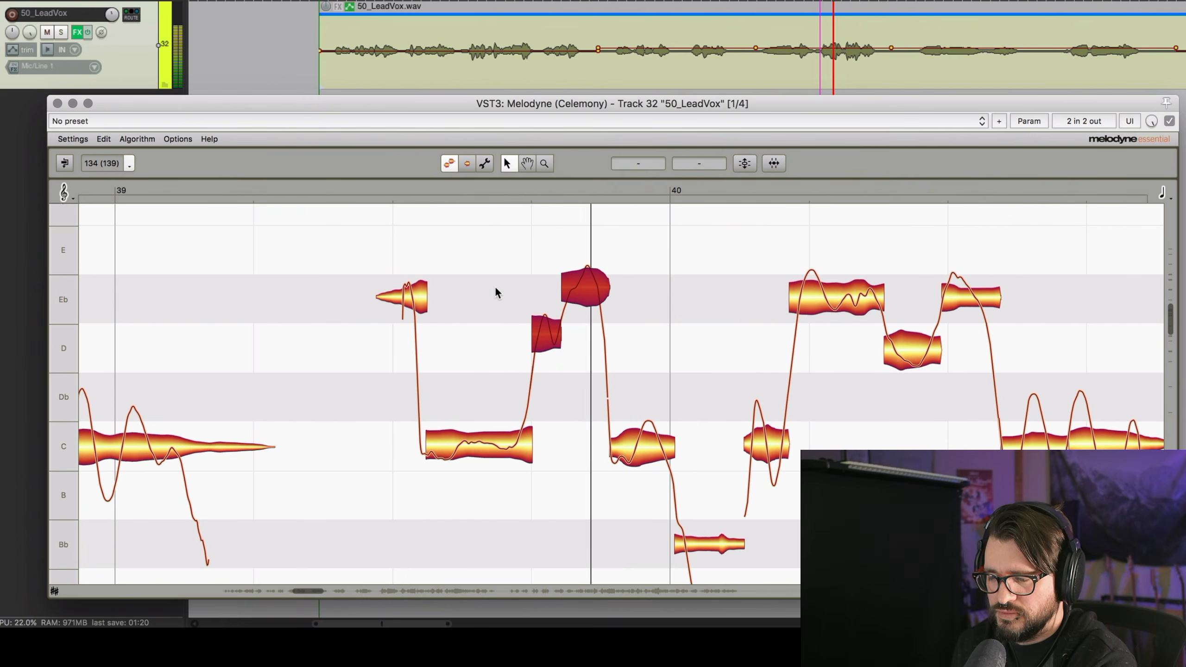
pyautogui.press('space')
pyautogui.doubleClick(547, 346)
pyautogui.moveTo(547, 347)
pyautogui.mouseDown()
pyautogui.moveTo(547, 334)
pyautogui.moveTo(546, 349)
pyautogui.mouseUp()
pyautogui.press('space')
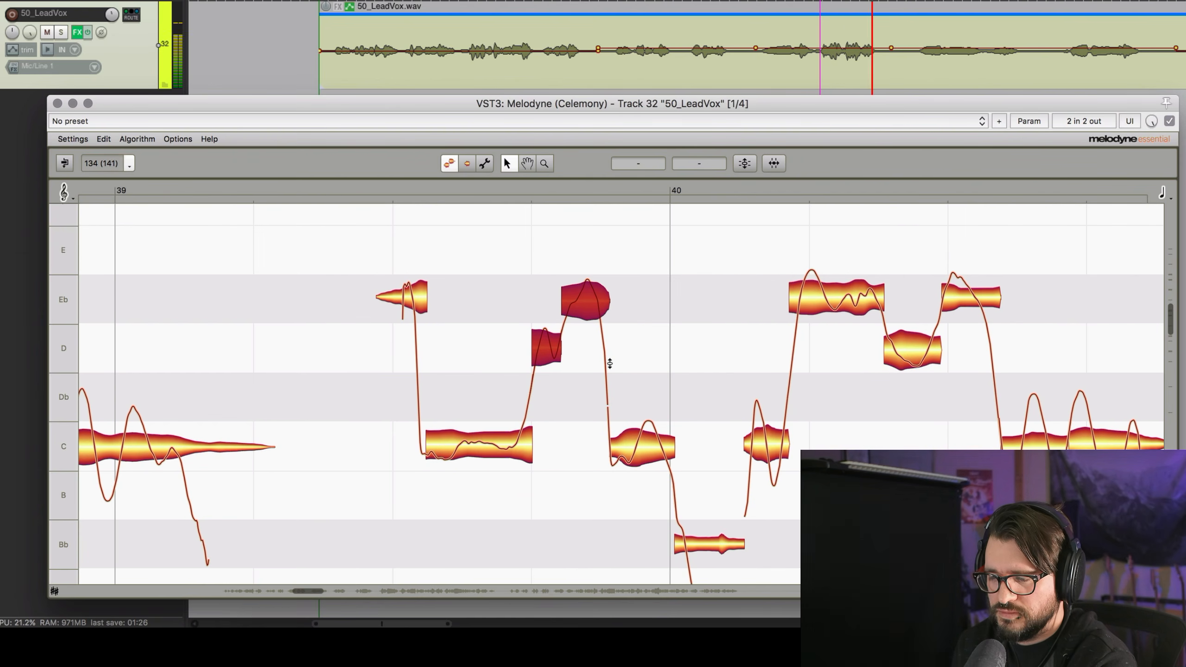
pyautogui.press('space')
pyautogui.click(677, 364)
pyautogui.click(544, 355)
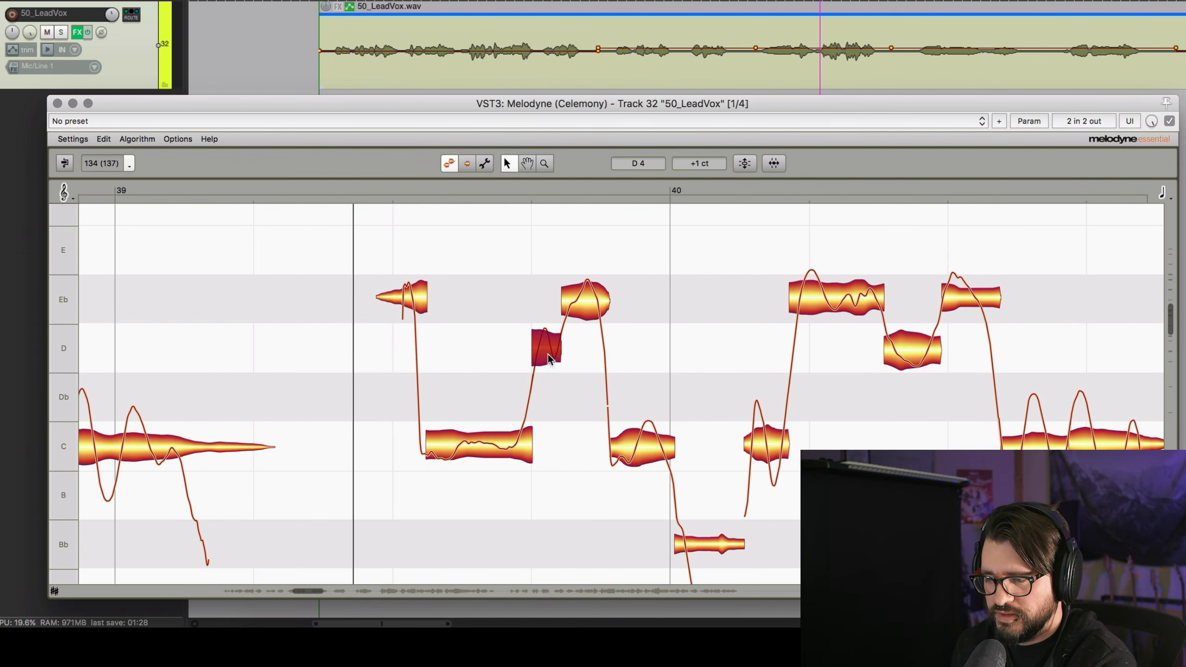
pyautogui.click(596, 303)
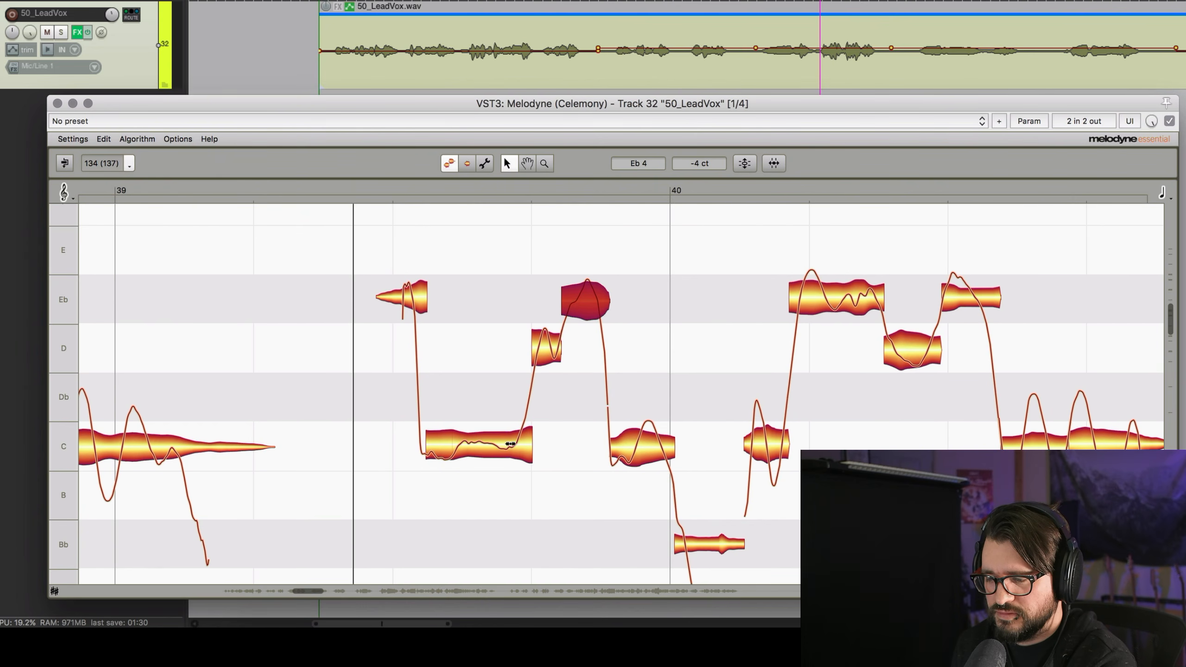
# Listen on through the vocal from mid bar 39 to about bar 61, and replay the phrase starting at bar 59.
pyautogui.hscroll(10, 757, 411)
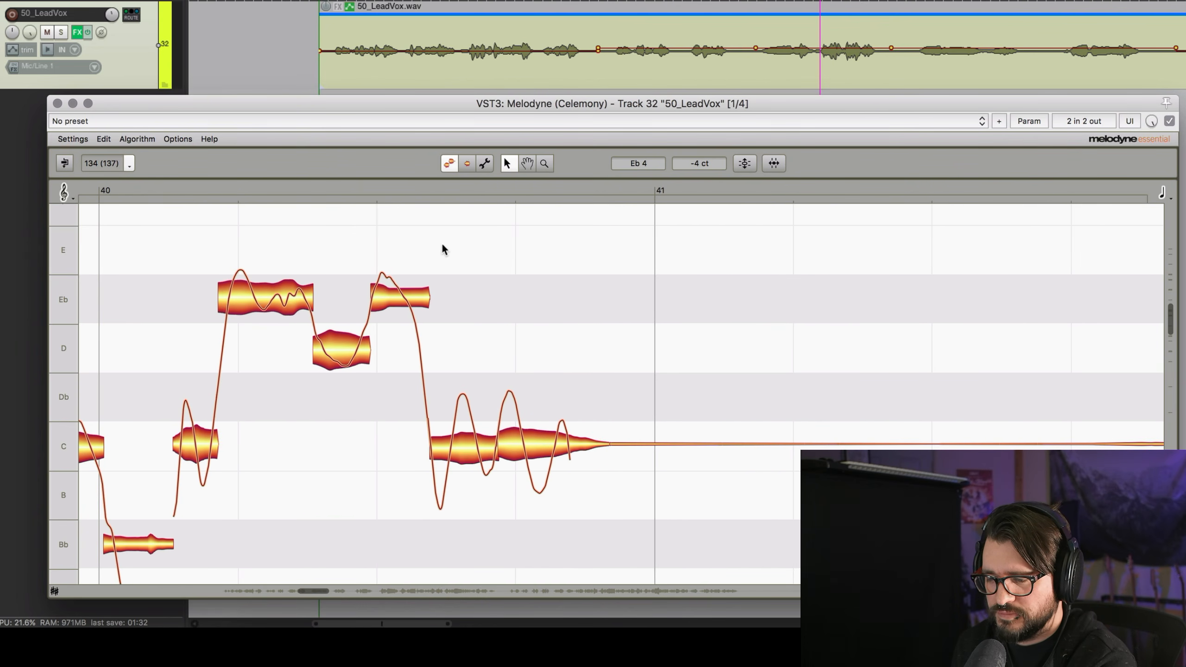
pyautogui.press('space')
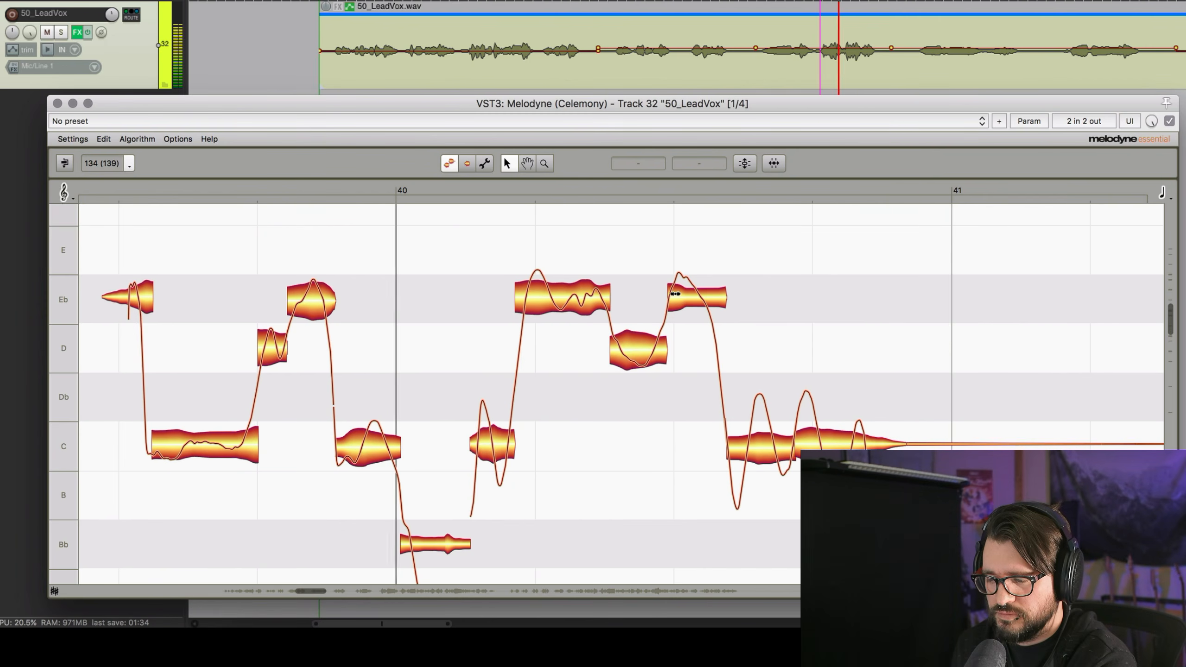
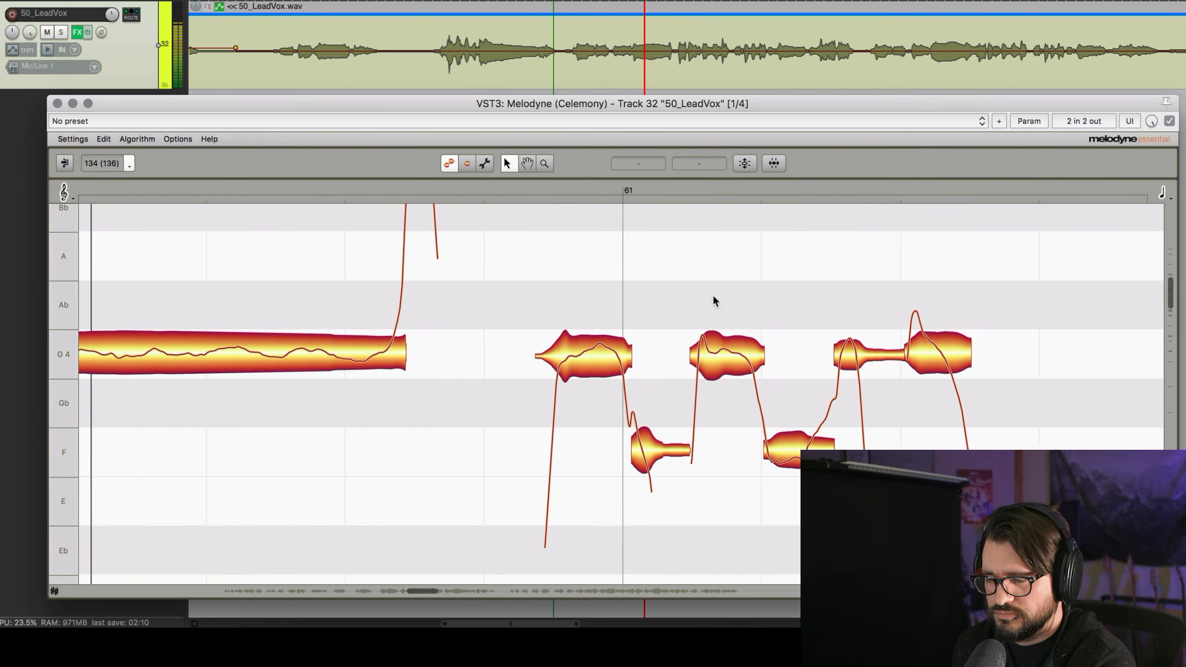
pyautogui.press('space')
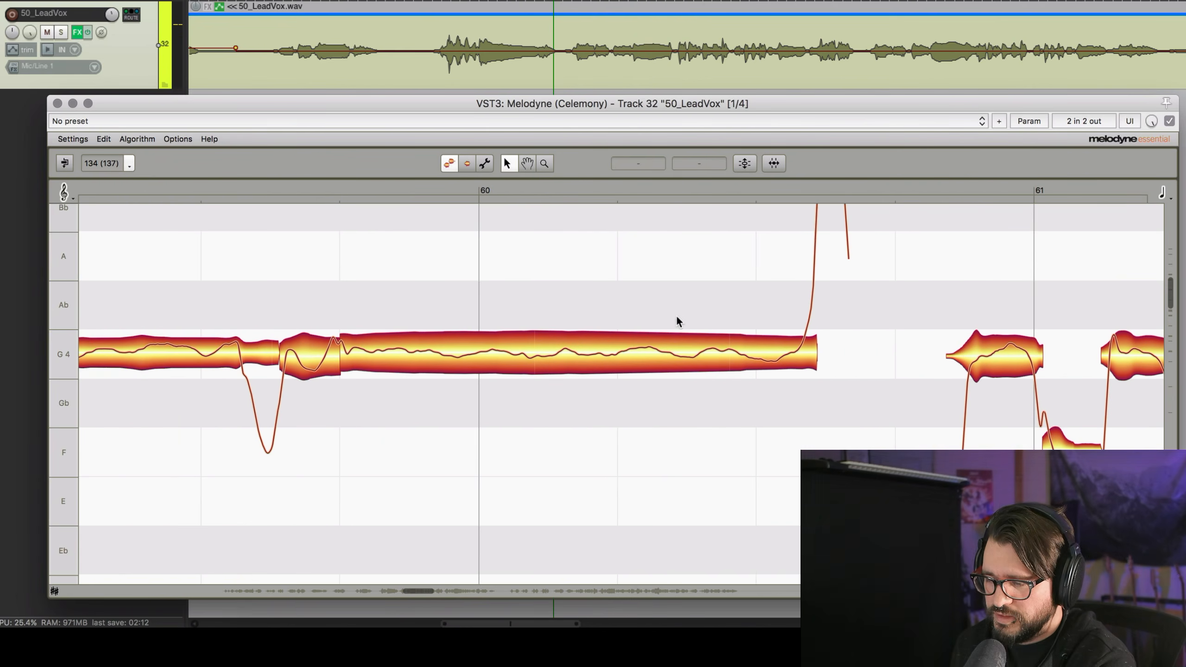
pyautogui.click(196, 187)
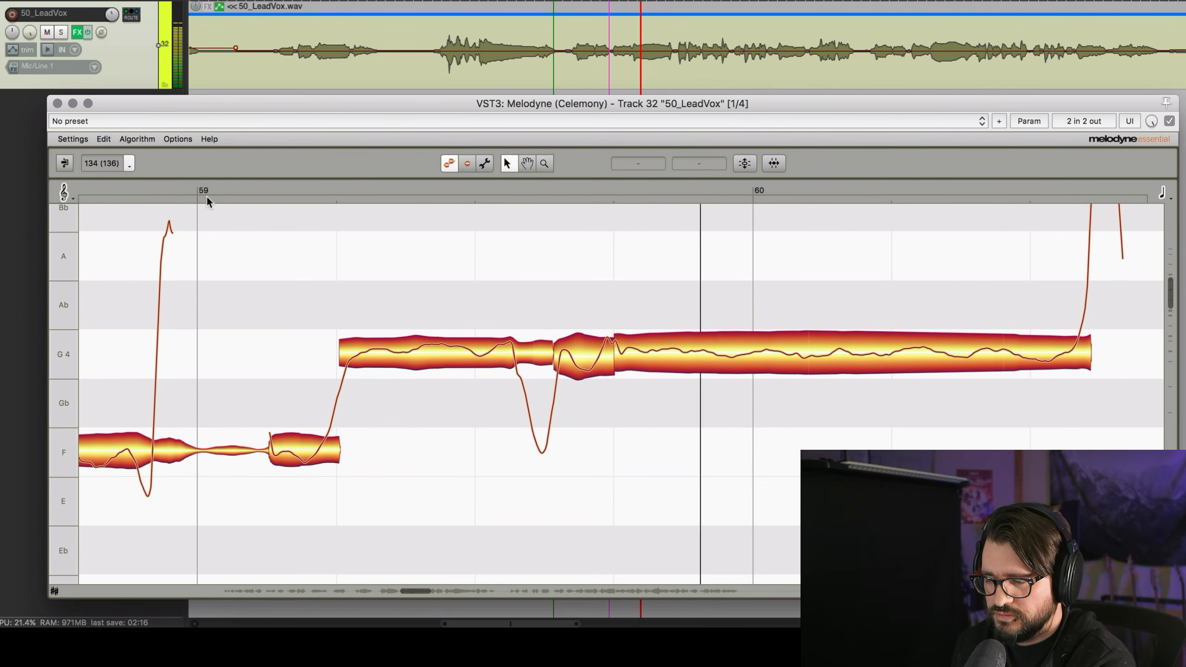
pyautogui.press('space')
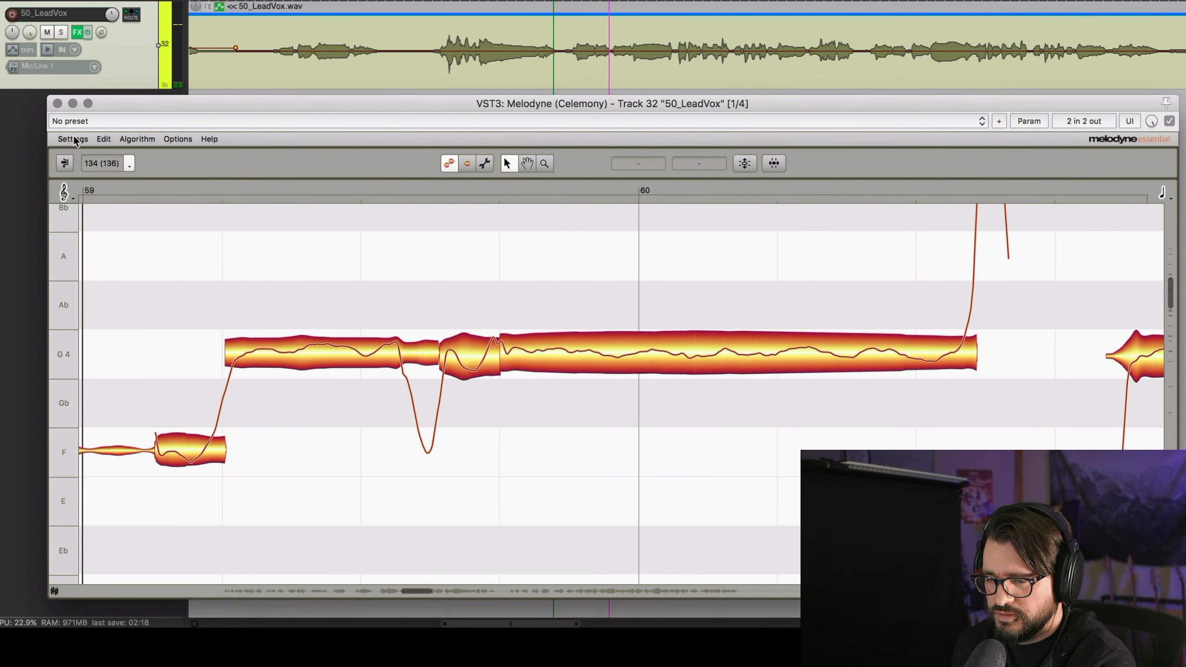
# Compare with the unedited original by playing the phrase from bar 59, and return to the edited version.
pyautogui.click(65, 164)
pyautogui.press('space')
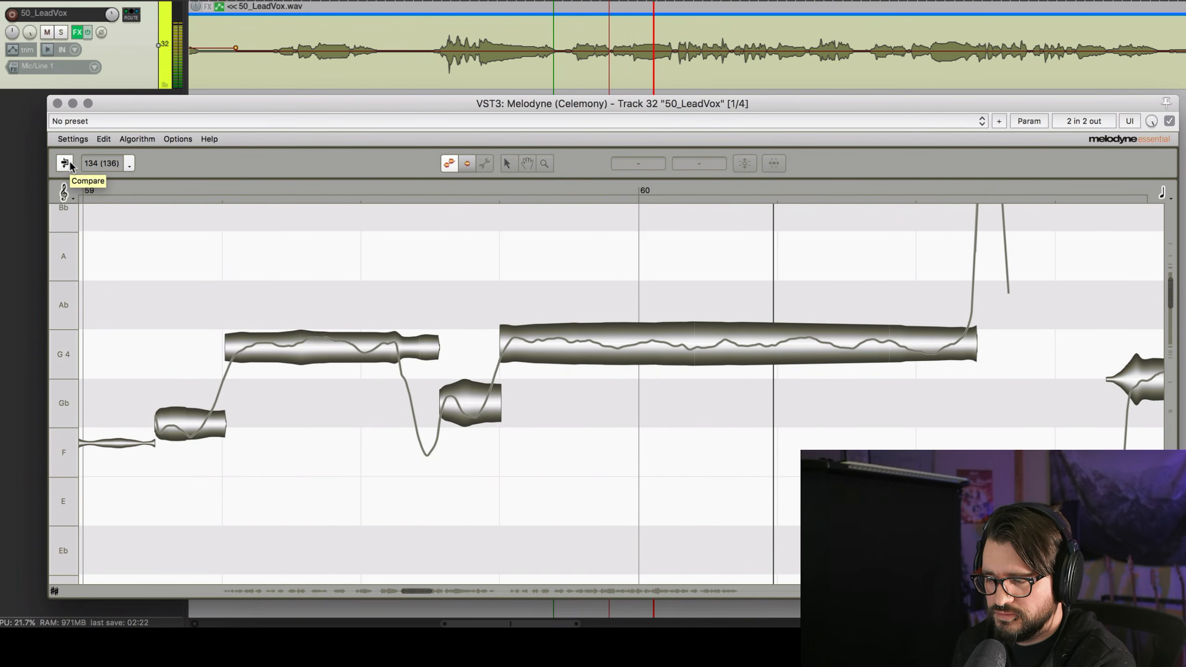
pyautogui.press('space')
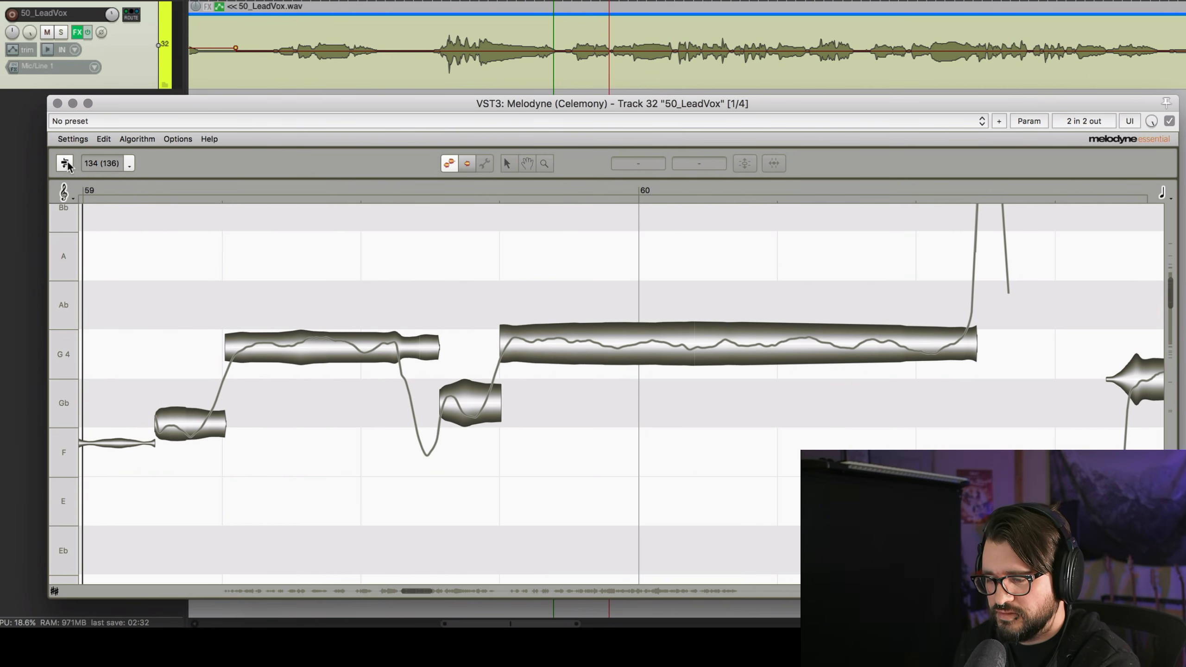
pyautogui.click(67, 163)
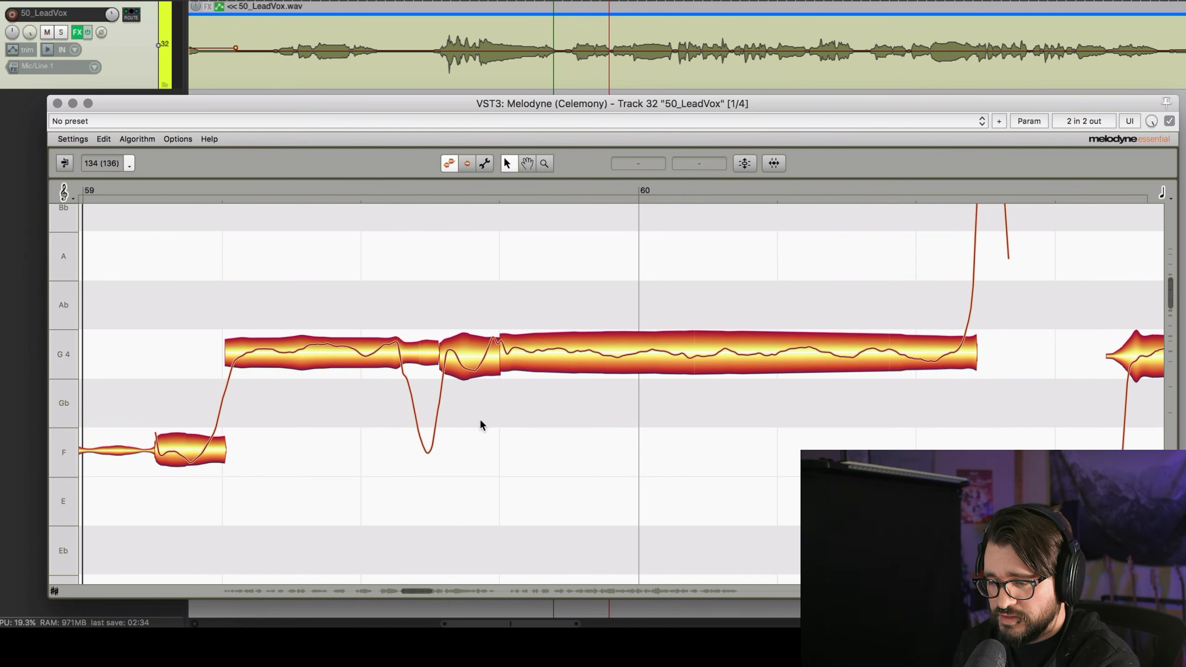
# Lower the short G 4 note before bar 60 to Gb 4 at -5 ct and play the phrase from bar 59.
pyautogui.click(464, 359)
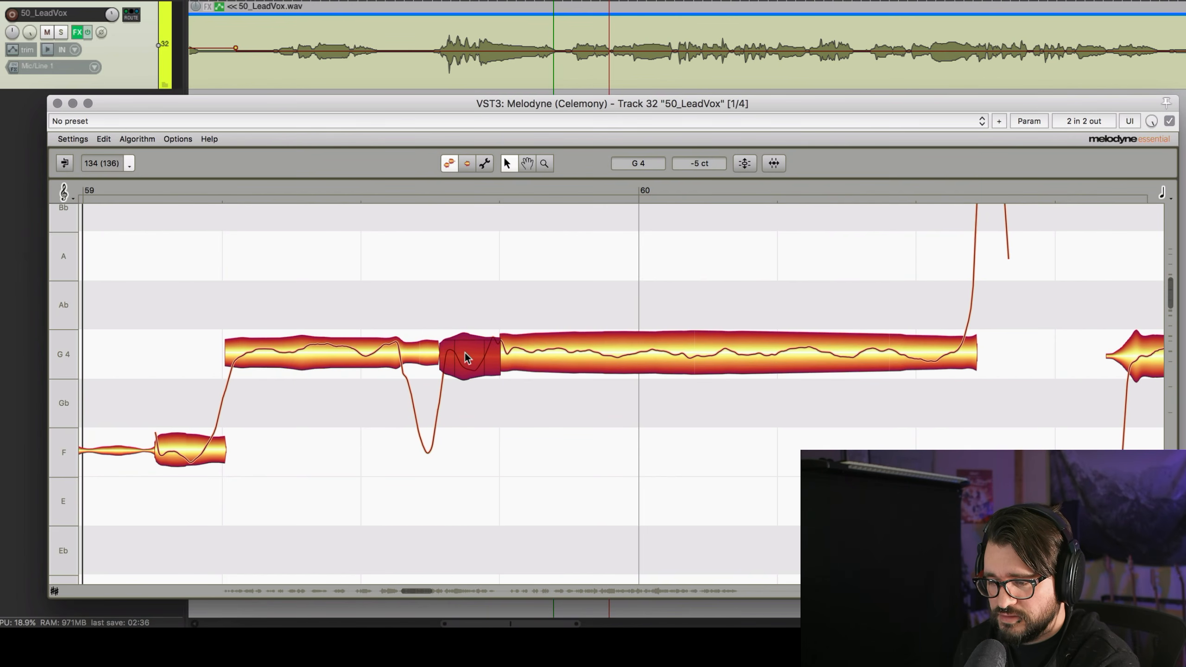
pyautogui.click(466, 354)
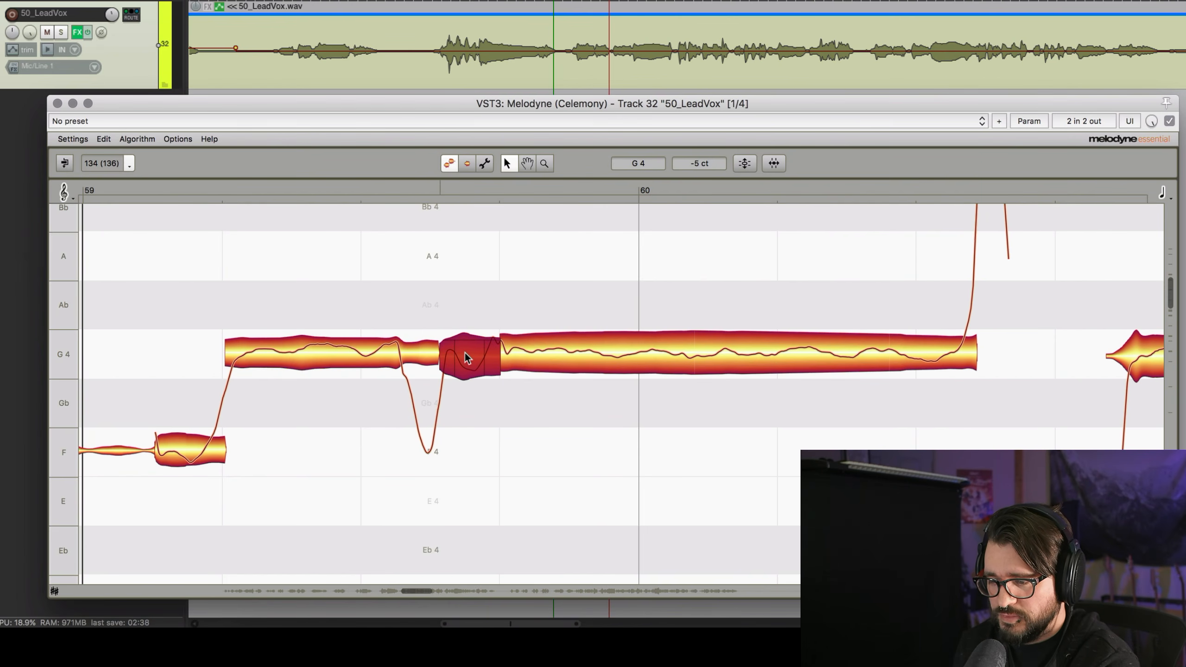
pyautogui.moveTo(465, 355); pyautogui.dragTo(467, 391)
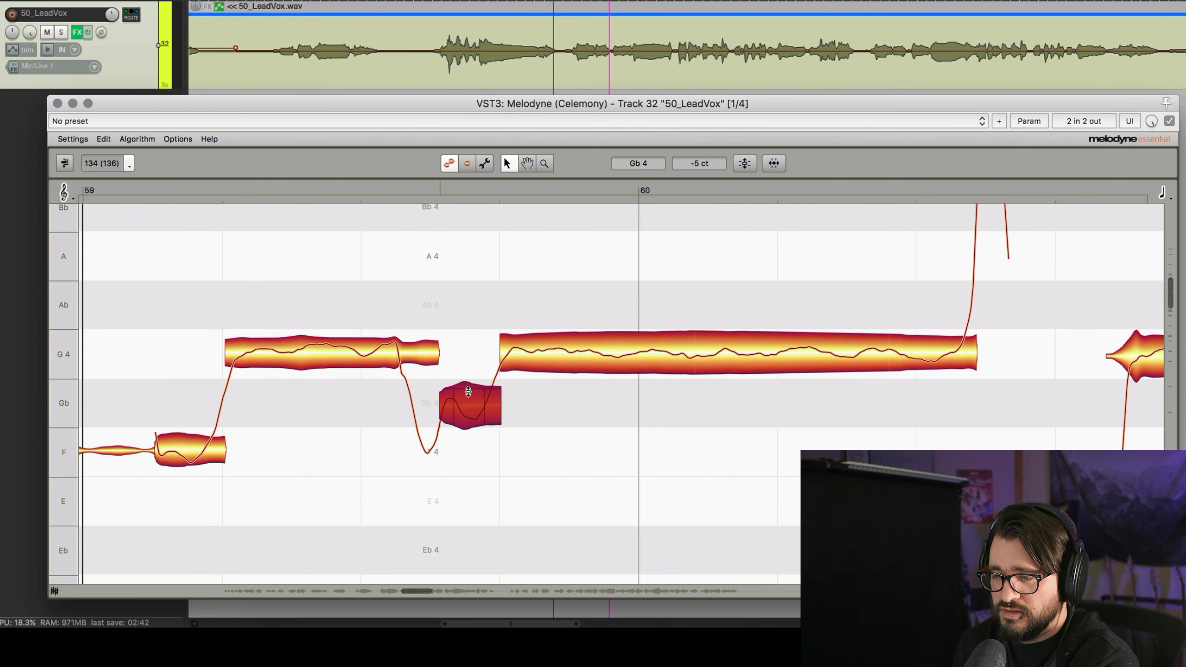
pyautogui.press('space')
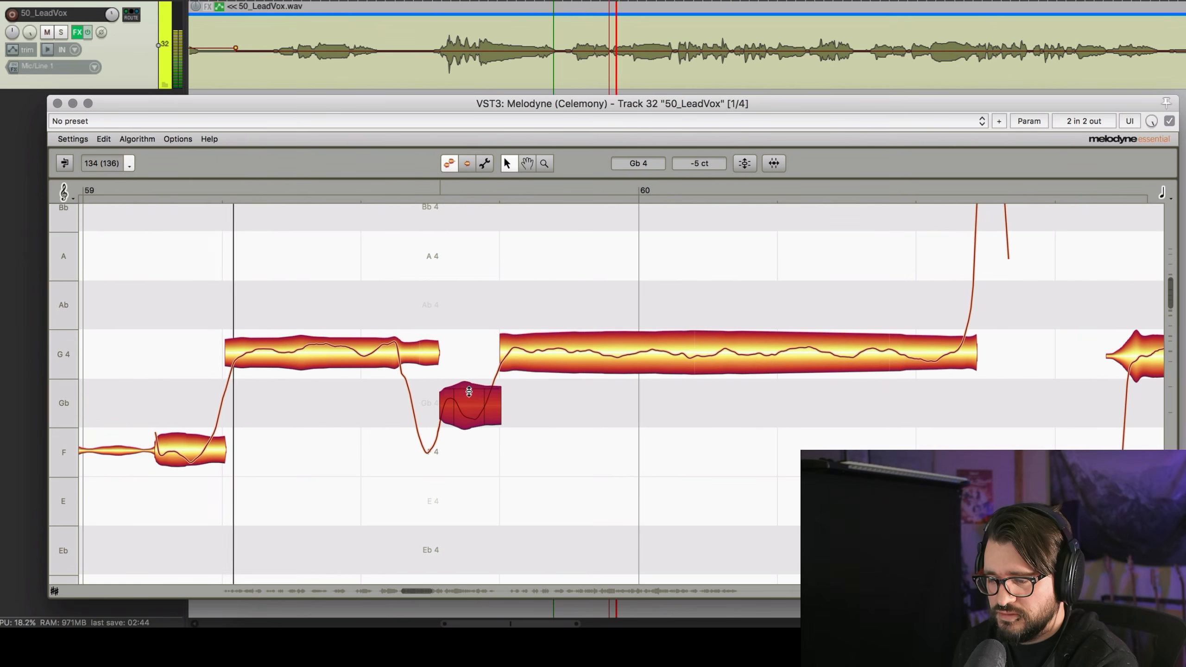
pyautogui.press('space')
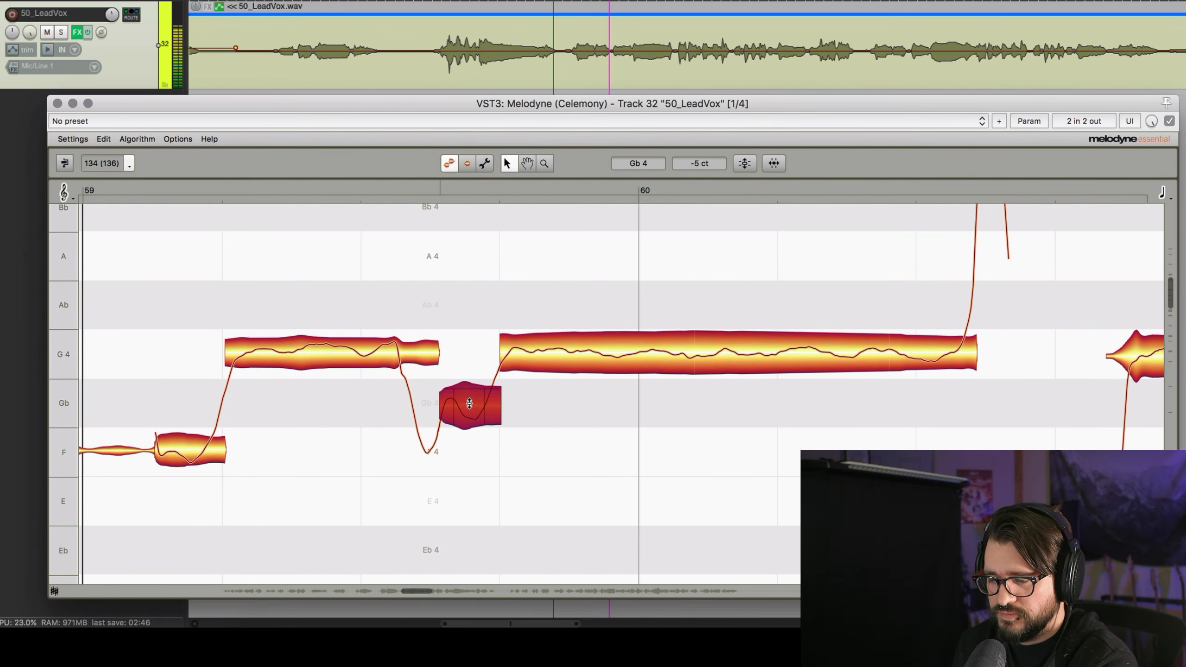
# Try the same short note at F 4, -5 ct, and play the phrase from bar 59 twice.
pyautogui.moveTo(467, 405); pyautogui.dragTo(468, 438)
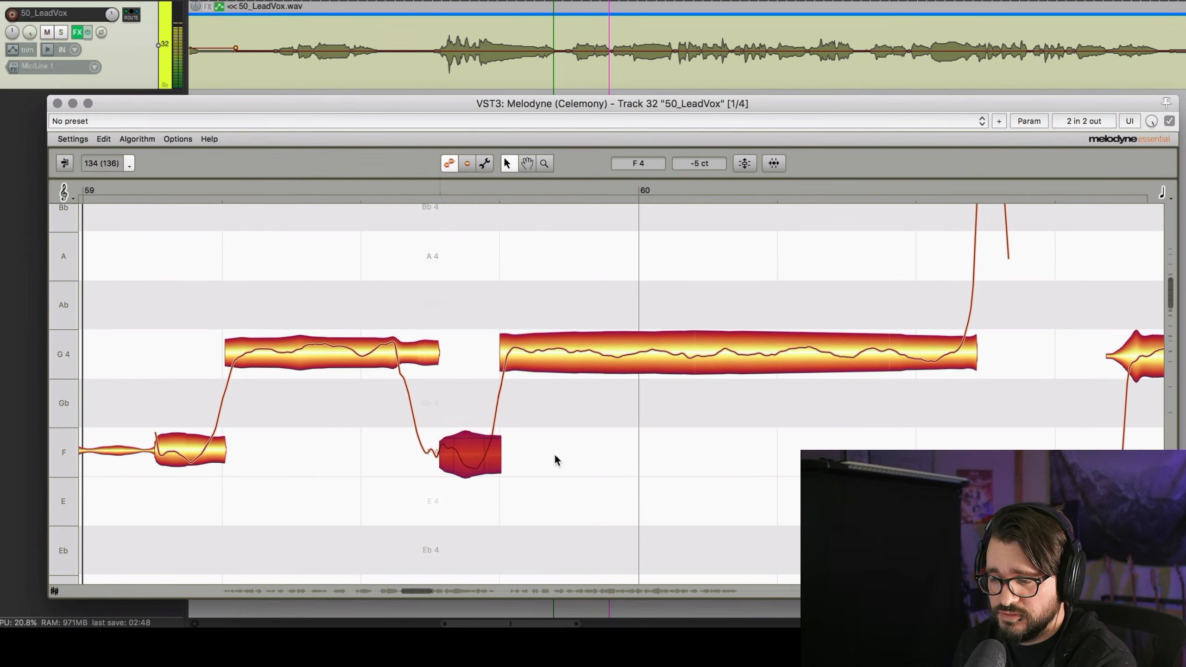
pyautogui.press('space')
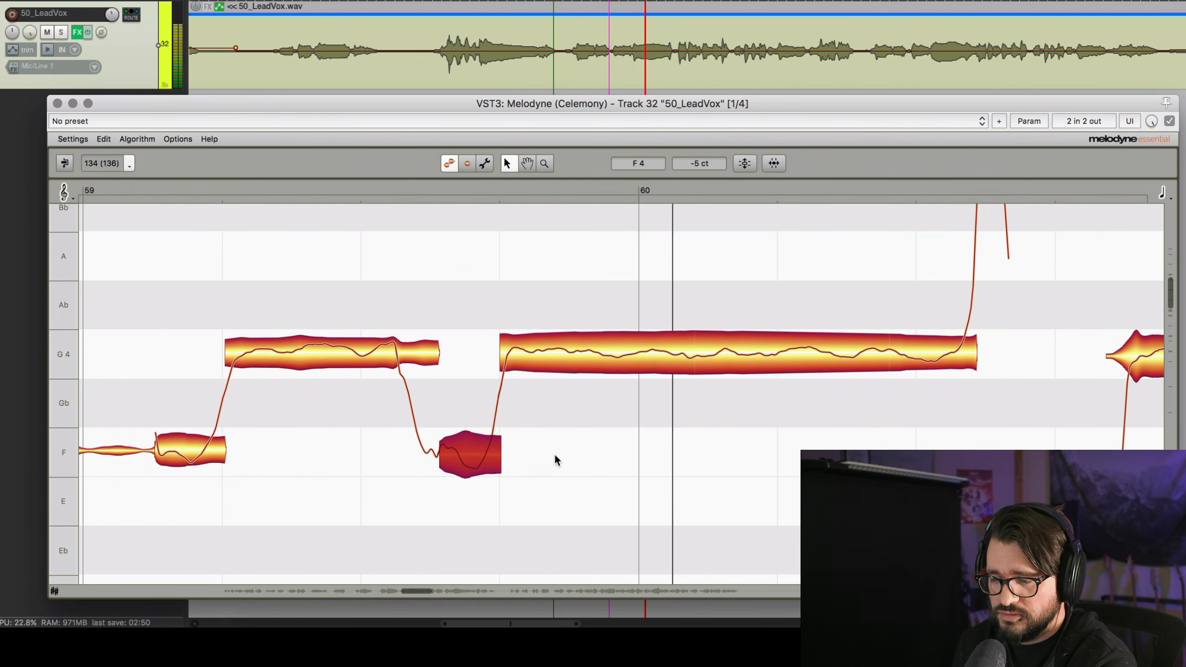
pyautogui.press('space')
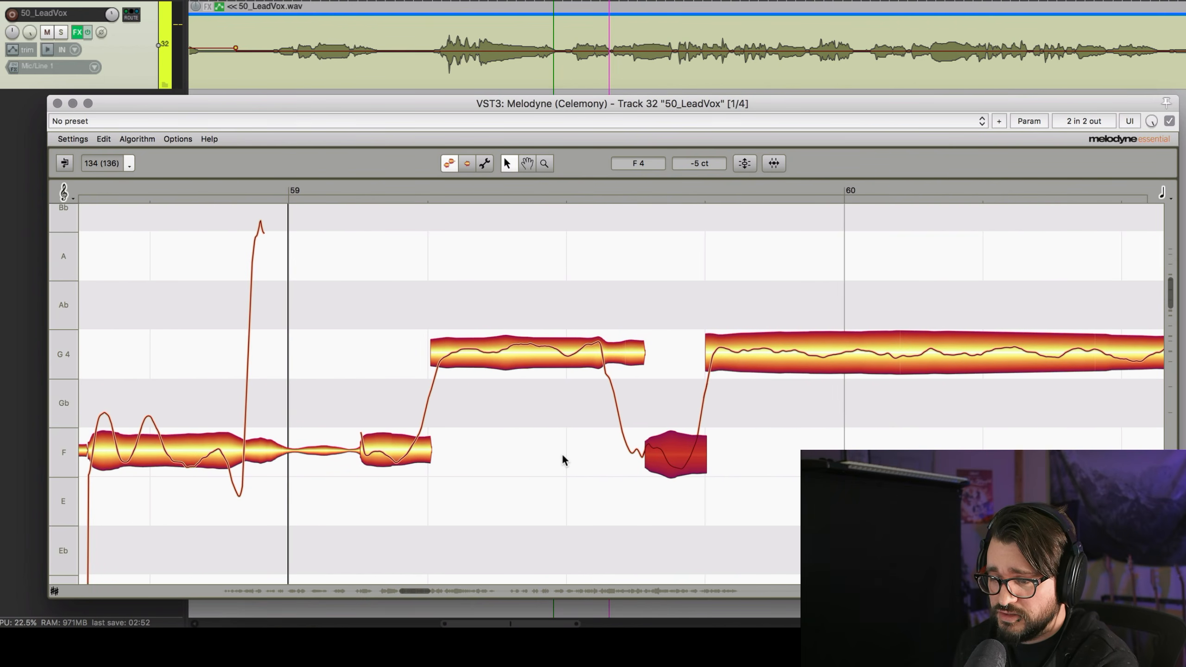
pyautogui.press('space')
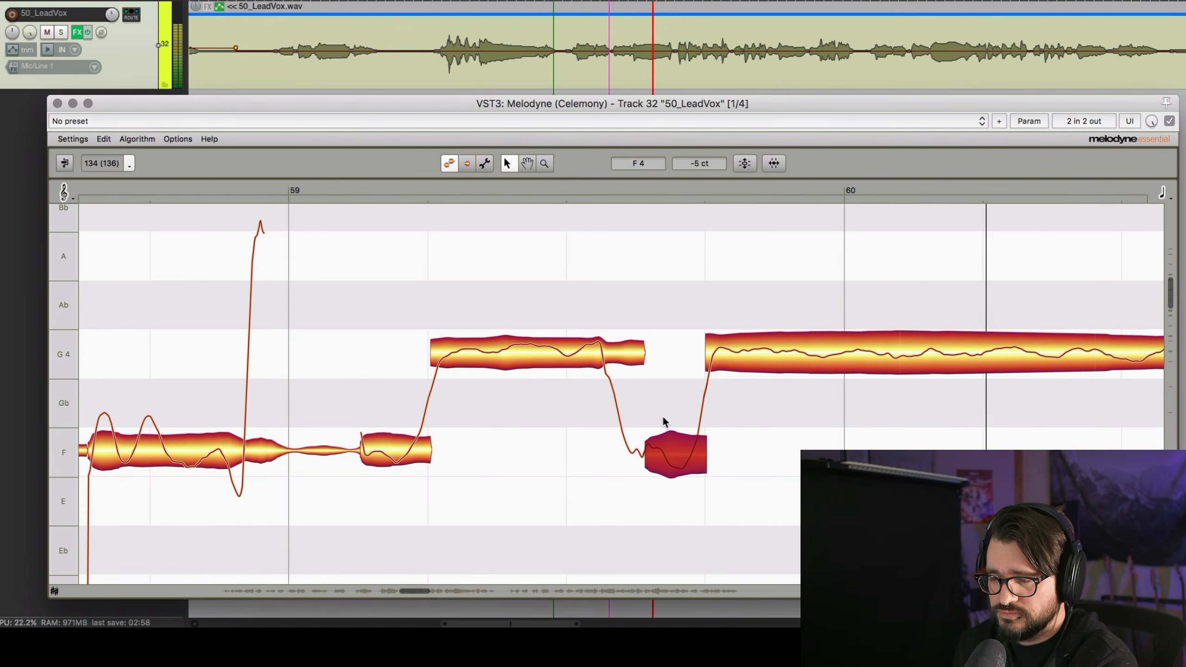
pyautogui.press('space')
# Raise the short note to Gb 4 at -5 ct and play on from bar 59.
pyautogui.moveTo(653, 451)
pyautogui.mouseDown()
pyautogui.moveTo(656, 371)
pyautogui.moveTo(664, 432)
pyautogui.mouseUp()
pyautogui.press('space')
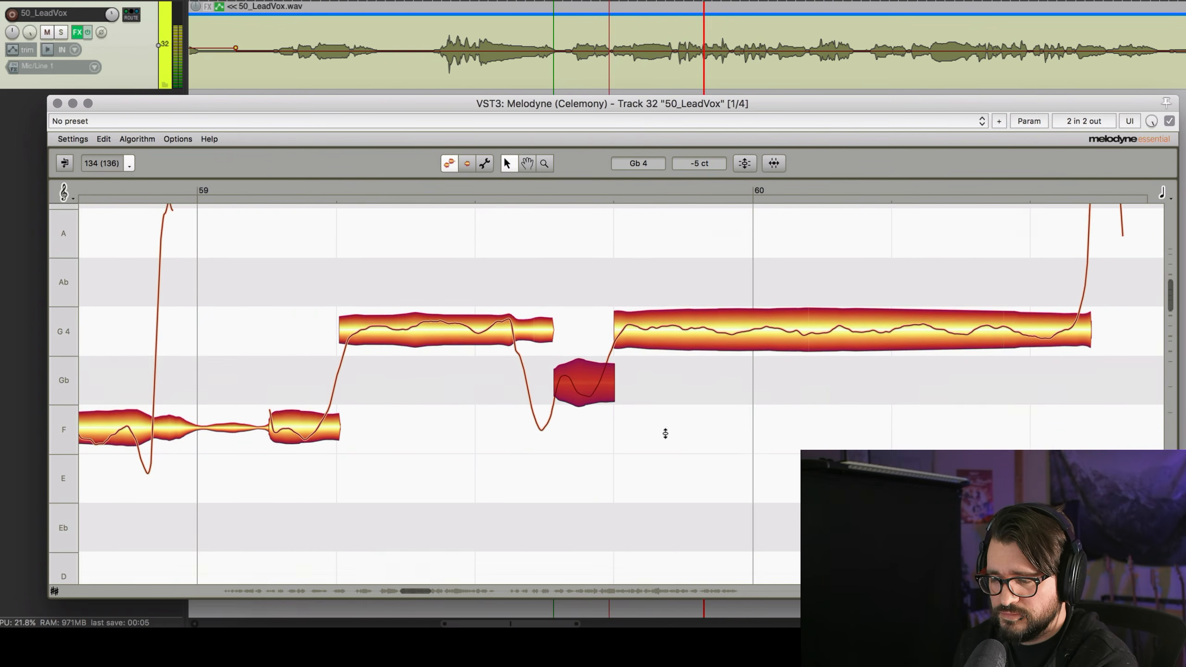
pyautogui.scroll(-4, 665, 433)
pyautogui.scroll(5, 666, 434)
pyautogui.press('space')
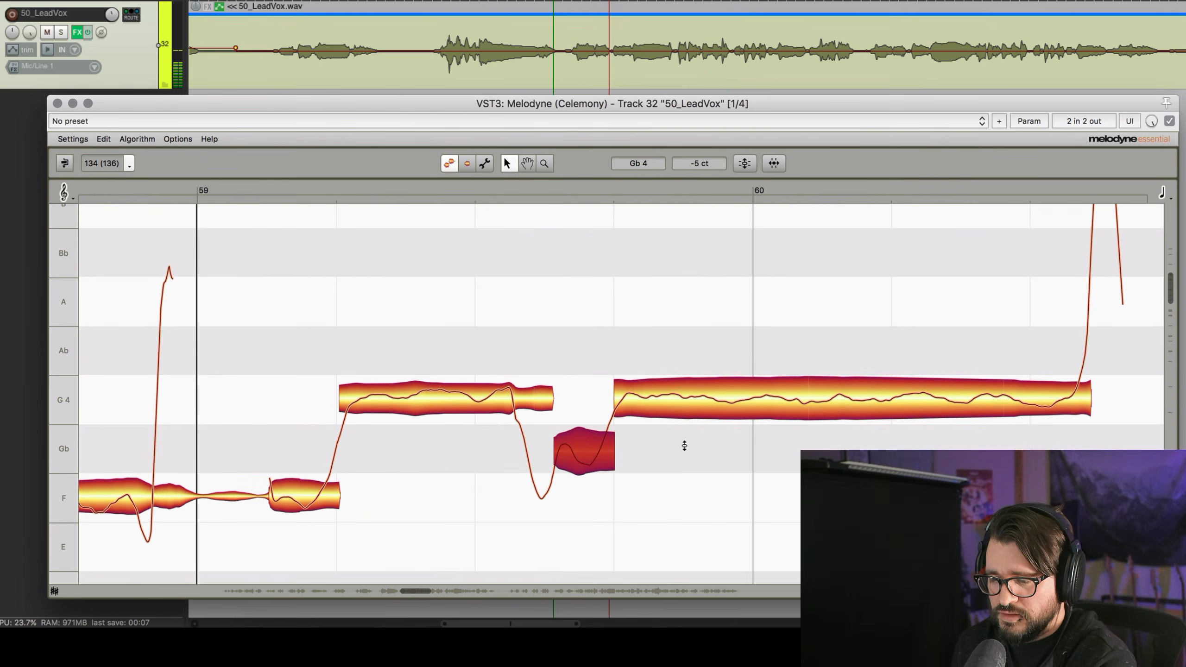
# Find a section further along the lead vocal in the arrangement and play it briefly.
pyautogui.moveTo(620, 190); pyautogui.dragTo(615, 141)
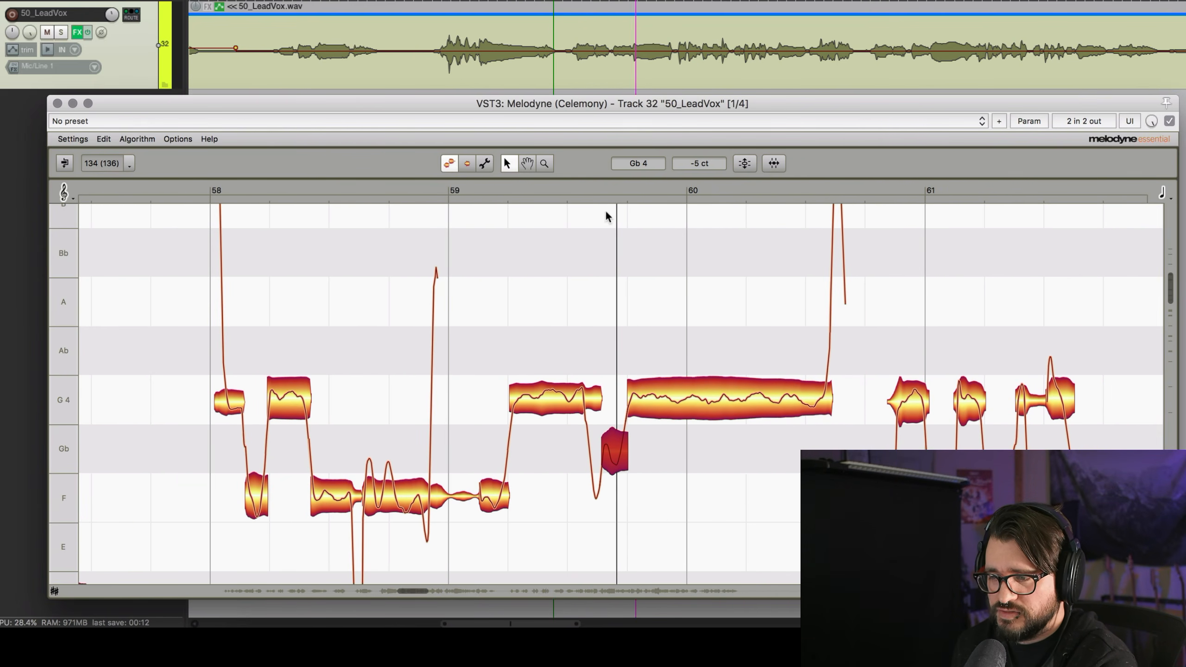
pyautogui.scroll(-4, 640, 43)
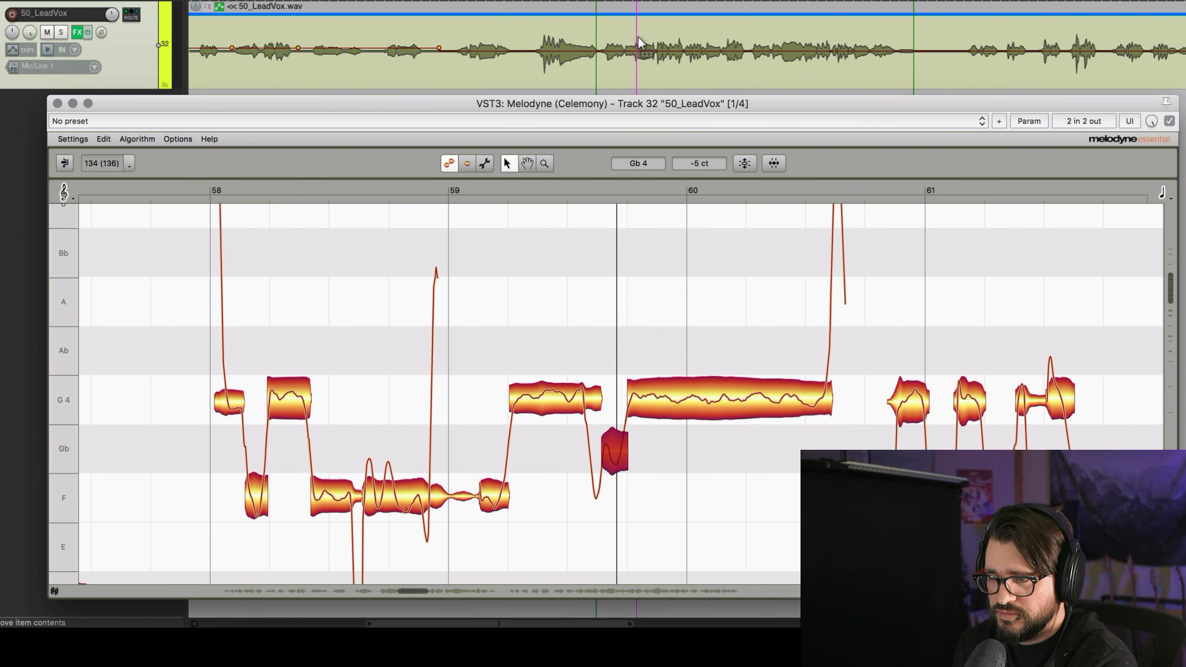
pyautogui.hscroll(8, 638, 44)
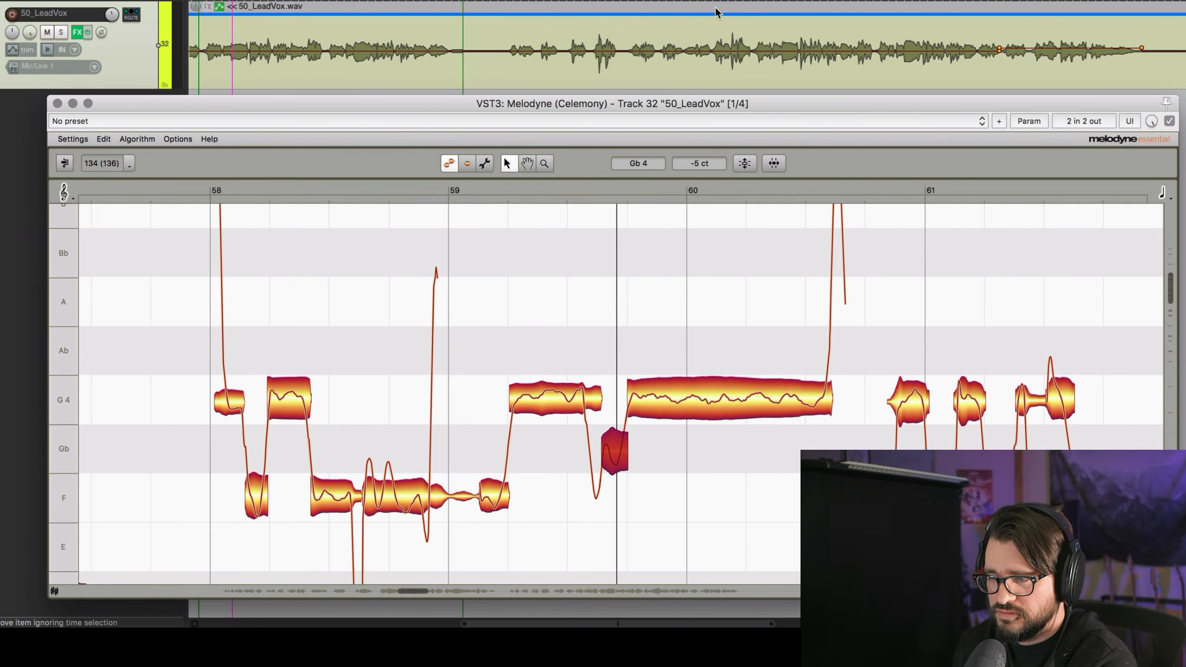
pyautogui.click(714, 47)
pyautogui.press('space')
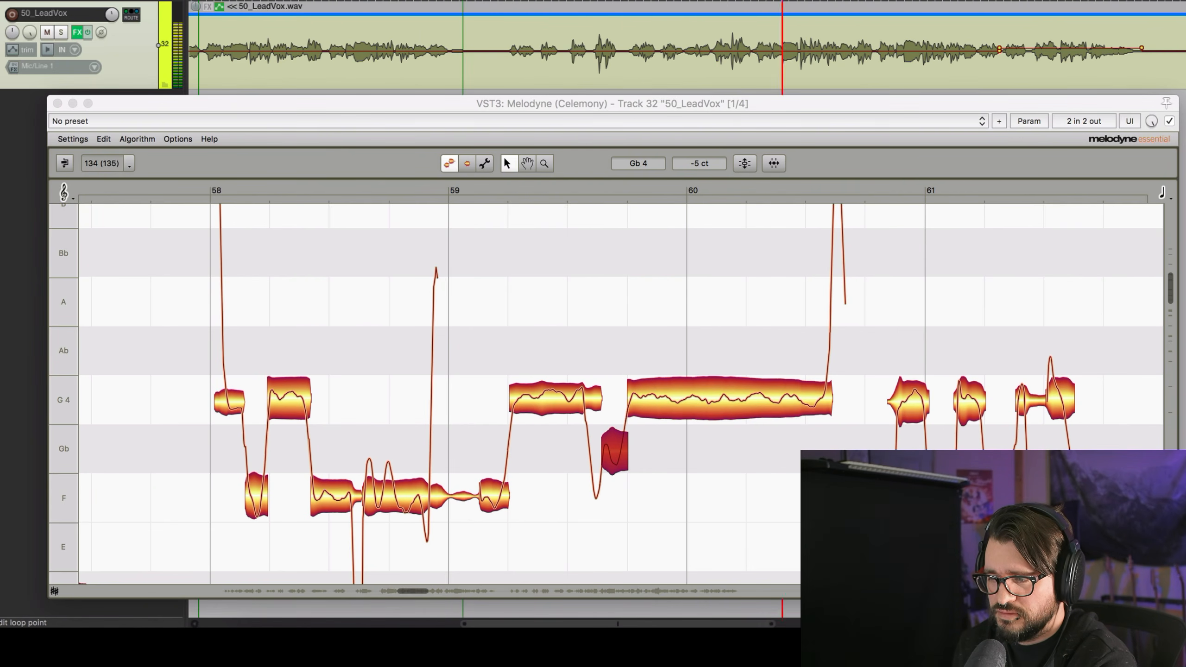
pyautogui.press('space')
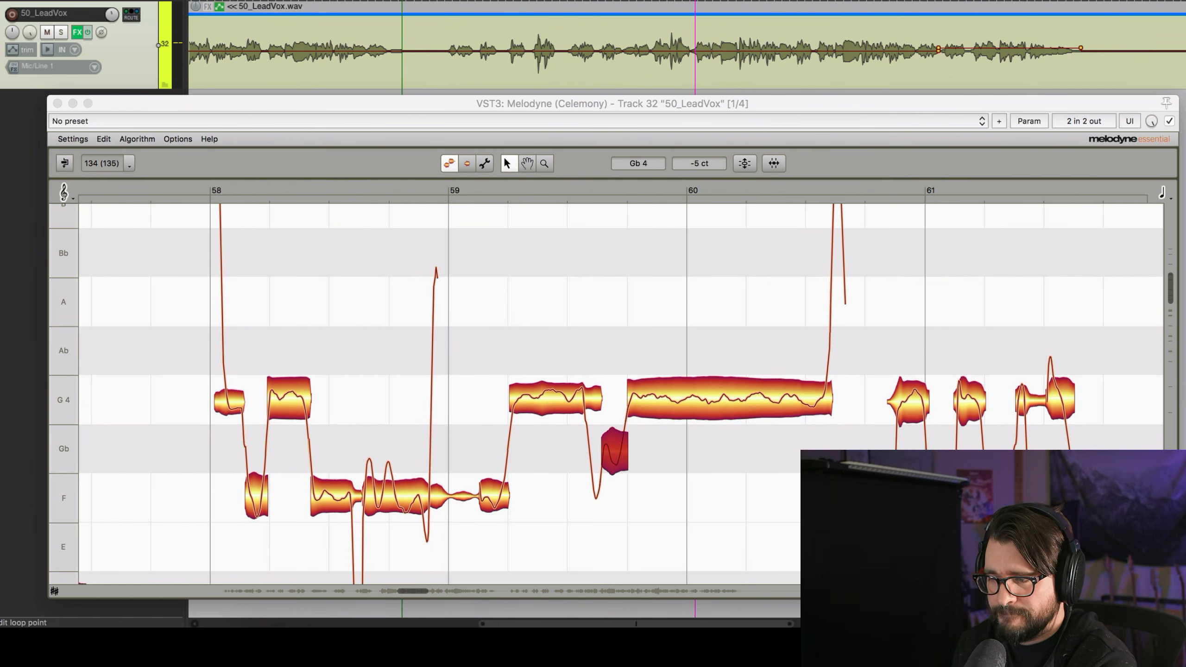
# Go to the repeated phrase around bars 92 to 96 in the note editor and play it from shortly before bar 93.
pyautogui.click(694, 191)
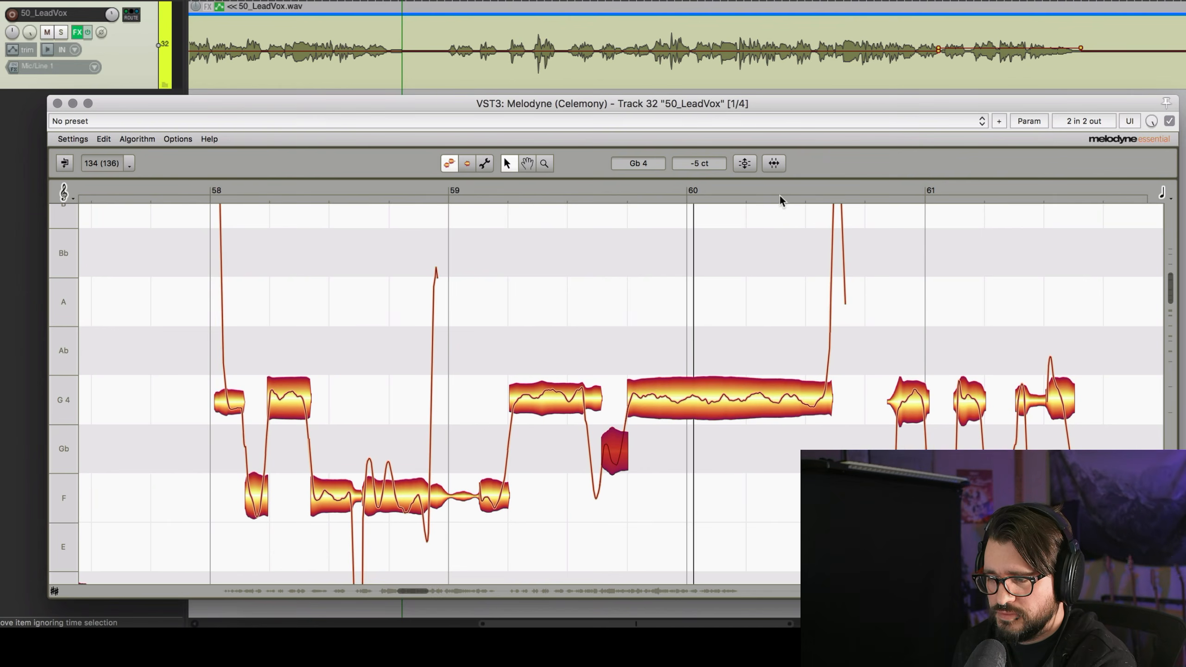
pyautogui.hscroll(8, 779, 197)
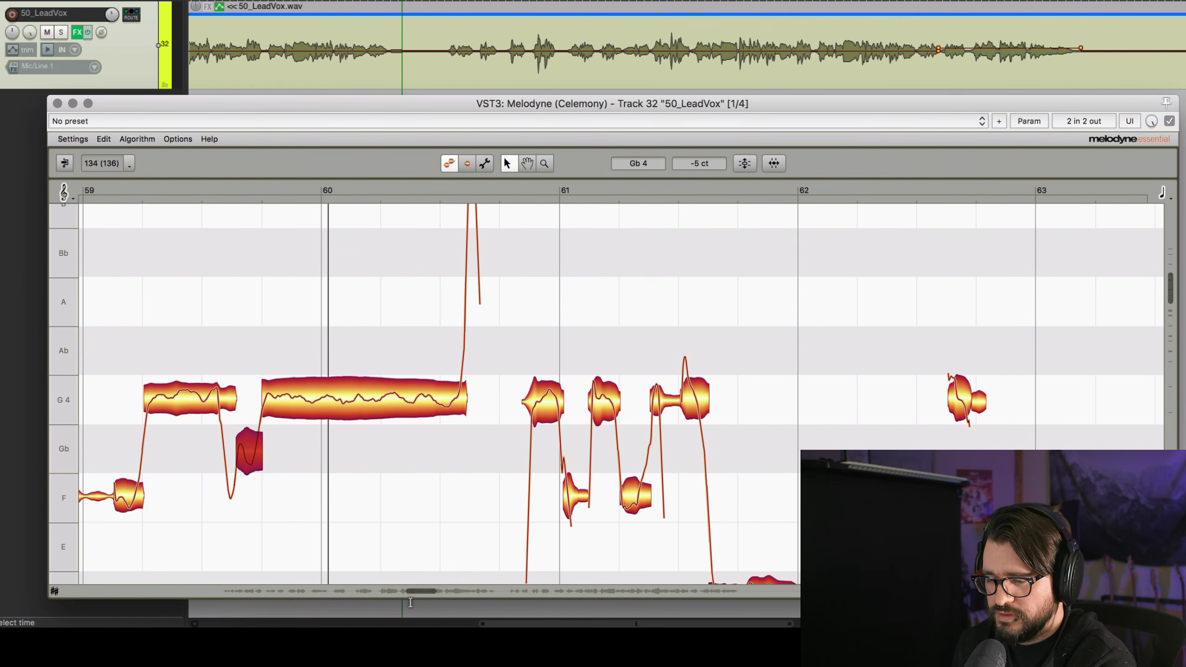
pyautogui.moveTo(416, 591); pyautogui.dragTo(597, 601)
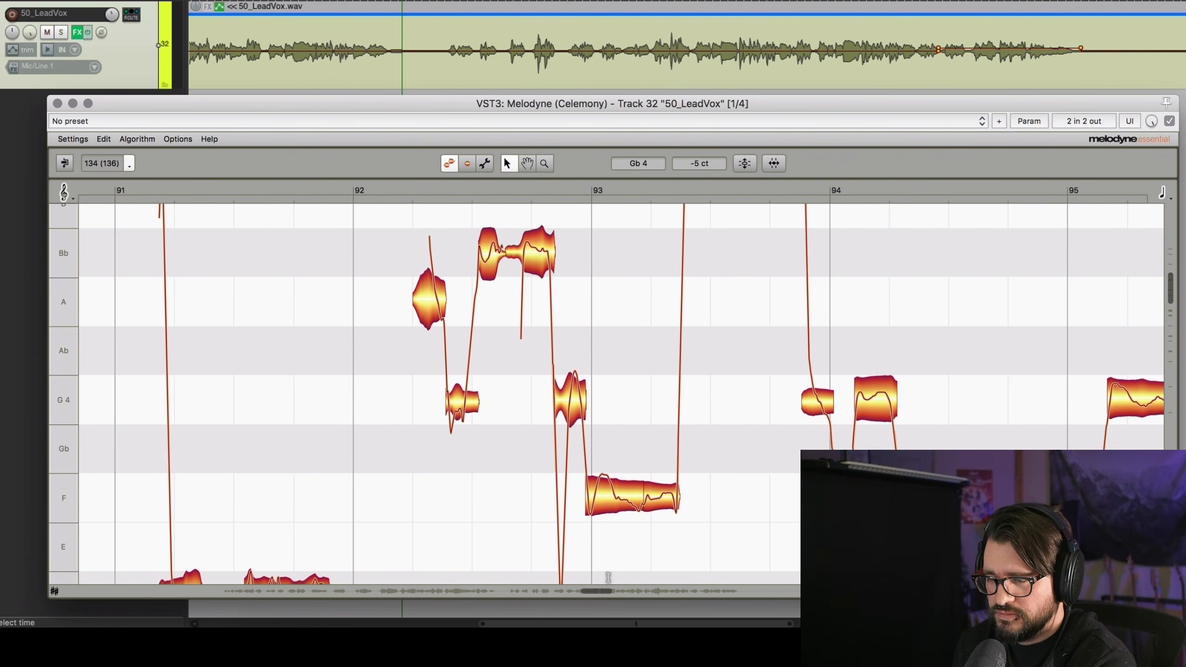
pyautogui.click(541, 183)
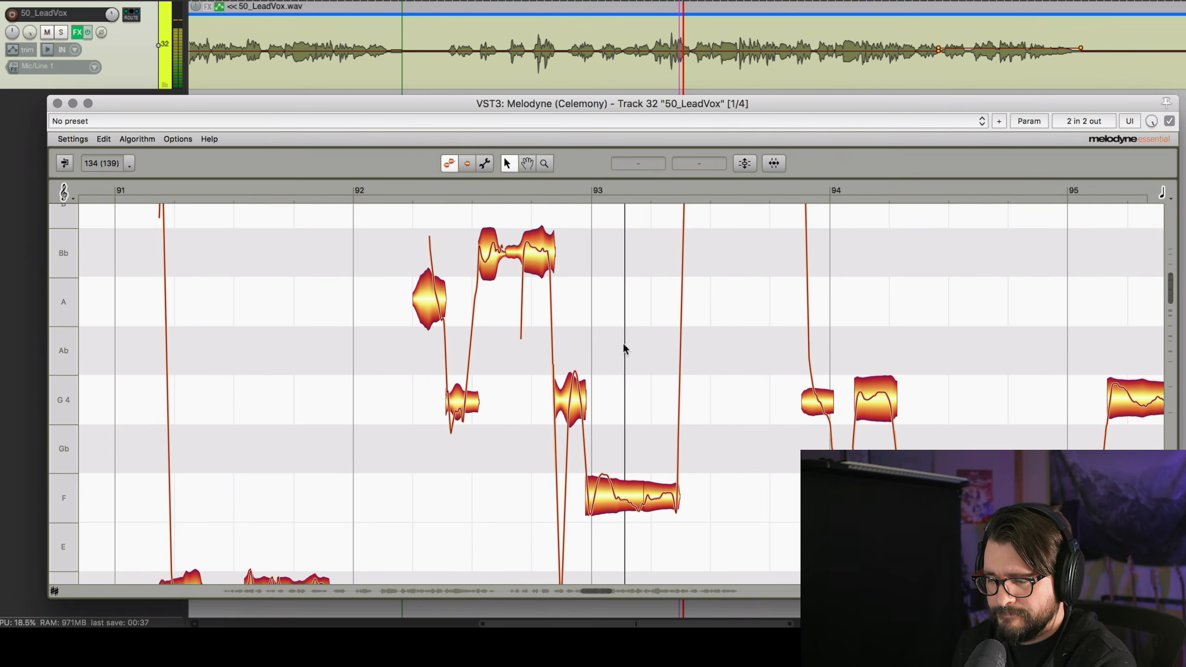
pyautogui.scroll(-5, 715, 422)
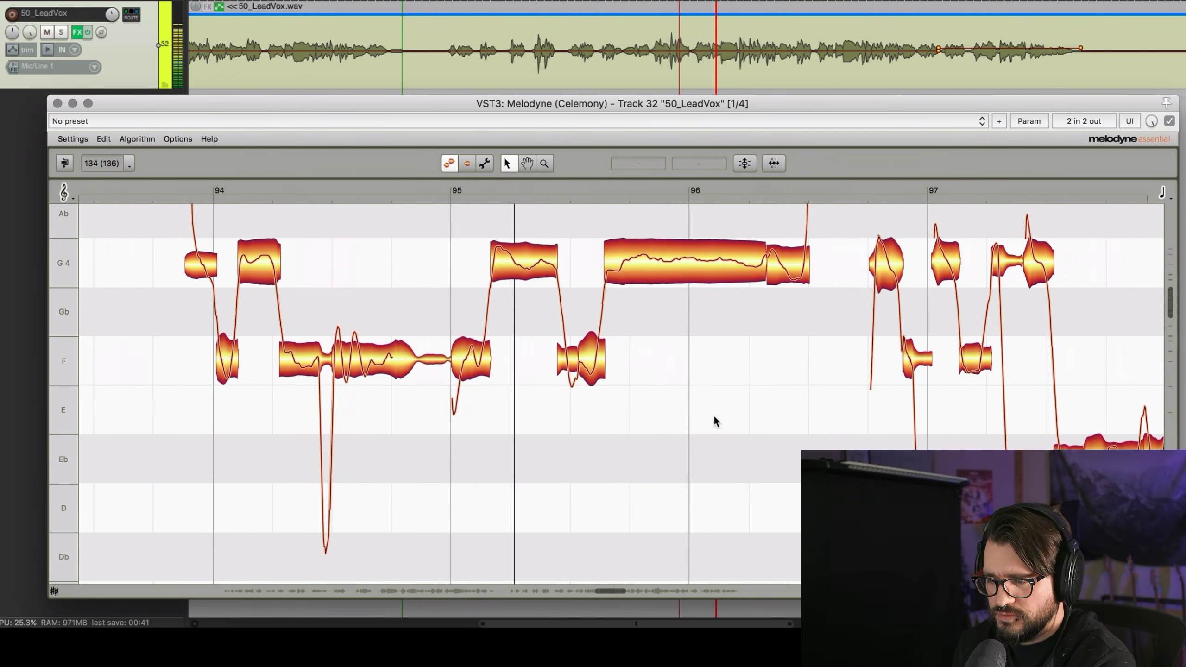
pyautogui.press('space')
# Compare the short F 4 notes between bars 95 and 96 with their original unedited pitches and return to the edited version.
pyautogui.click(571, 378)
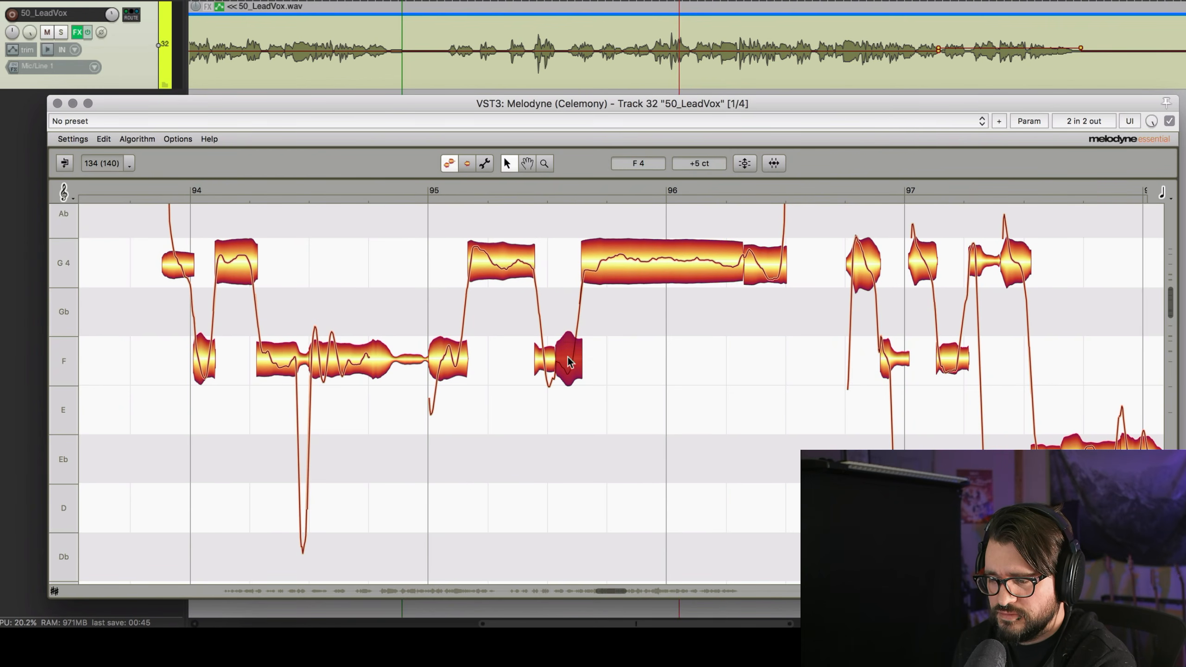
pyautogui.rightClick(569, 362)
pyautogui.click(477, 321)
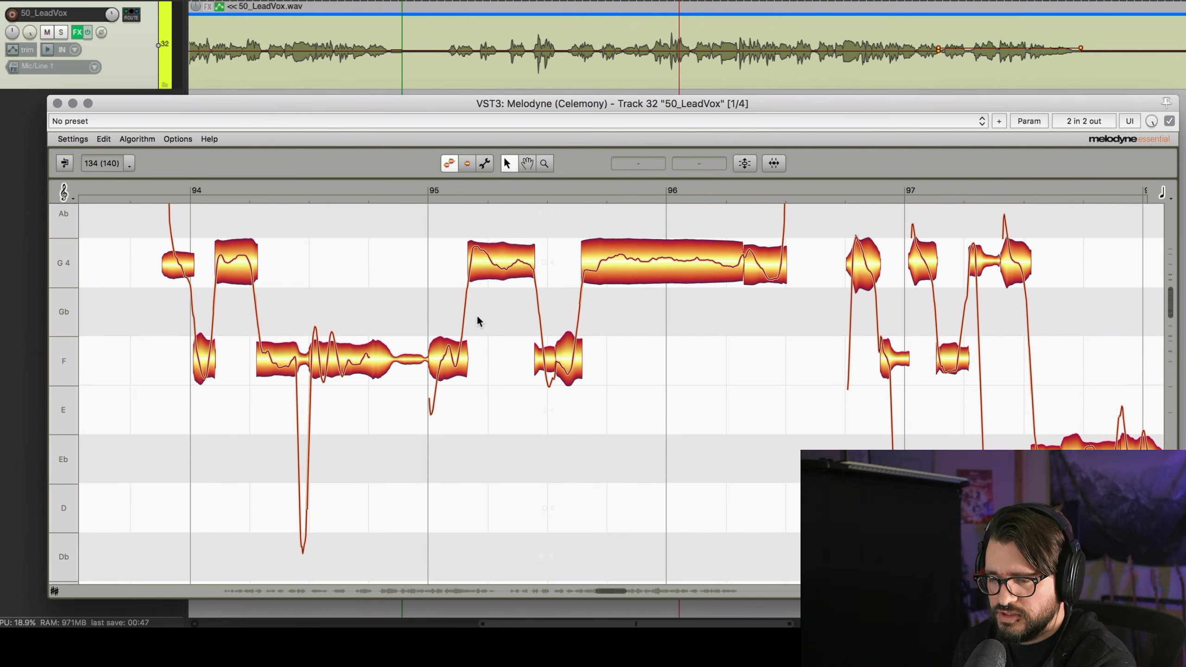
pyautogui.click(64, 163)
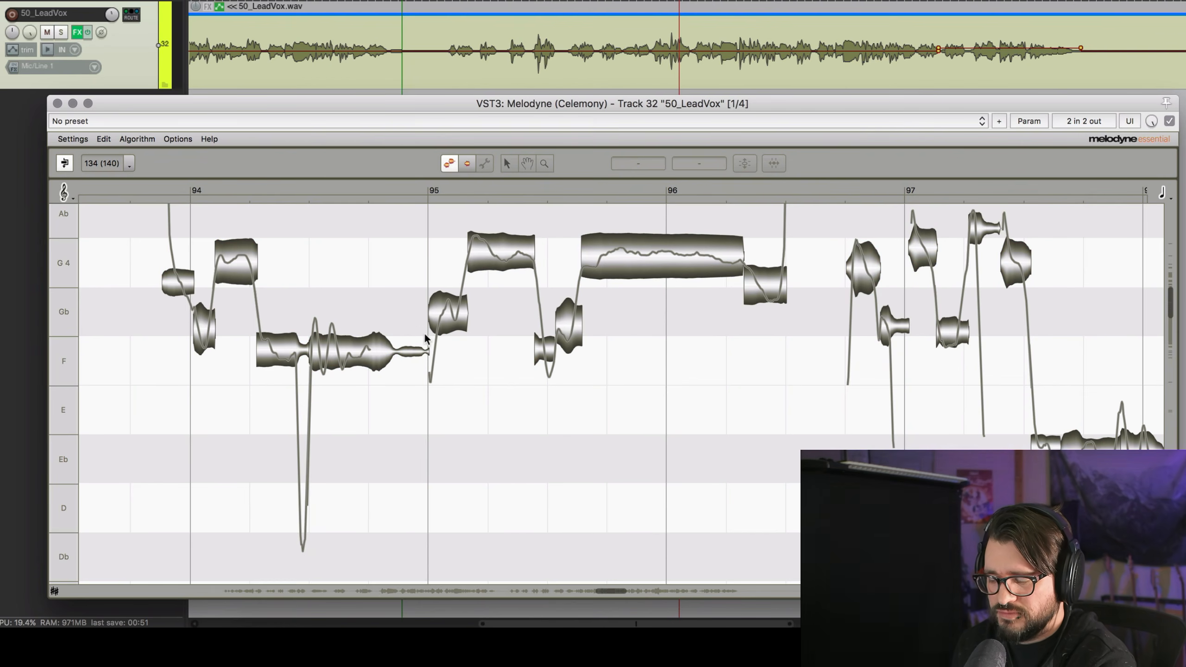
pyautogui.click(64, 163)
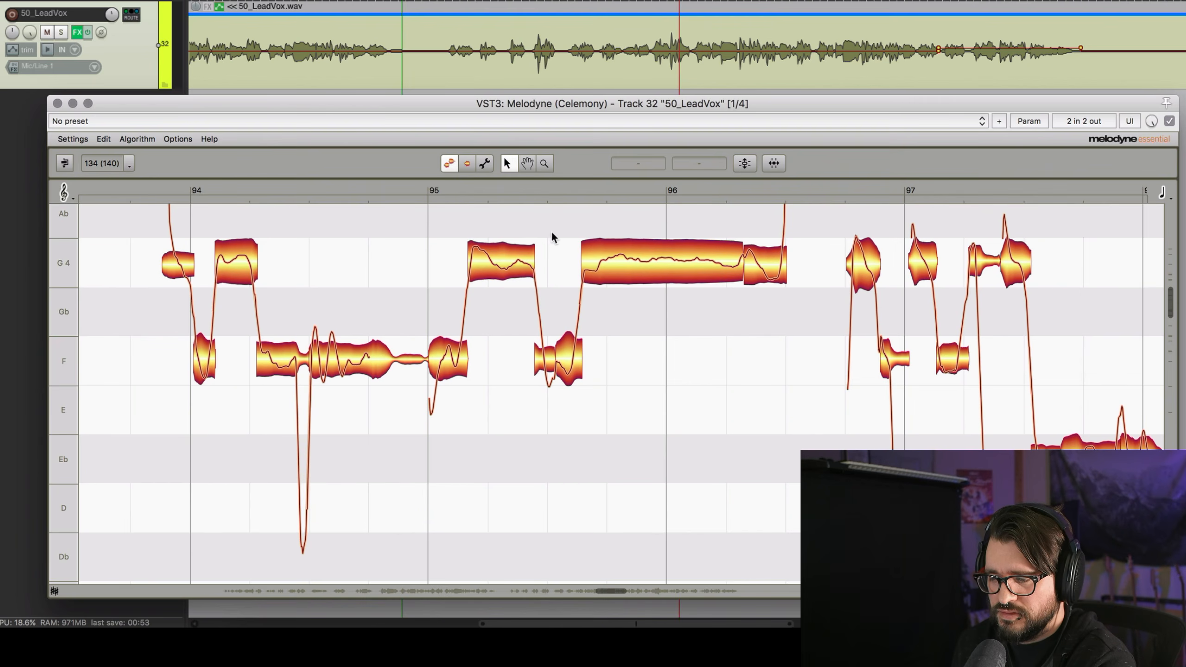
# Raise the two short F 4 notes between bars 95 and 96 to Gb 4 and play the phrase from bar 95.
pyautogui.click(565, 358)
pyautogui.rightClick(526, 355)
pyautogui.click(606, 378)
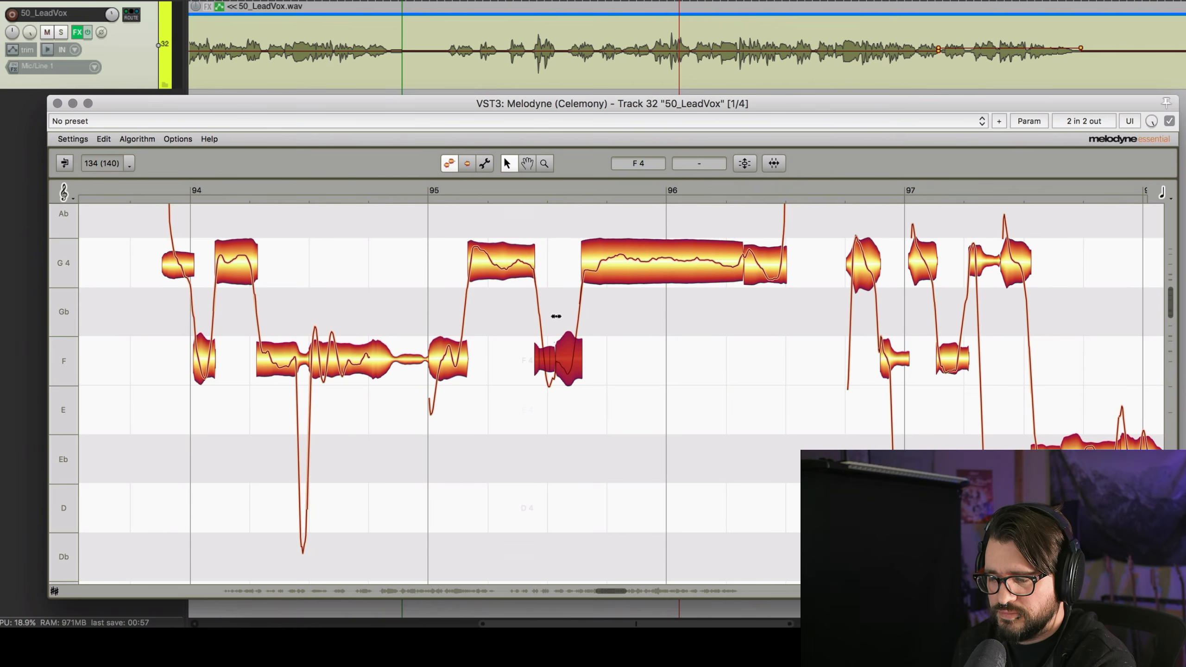
pyautogui.moveTo(571, 327); pyautogui.dragTo(561, 351)
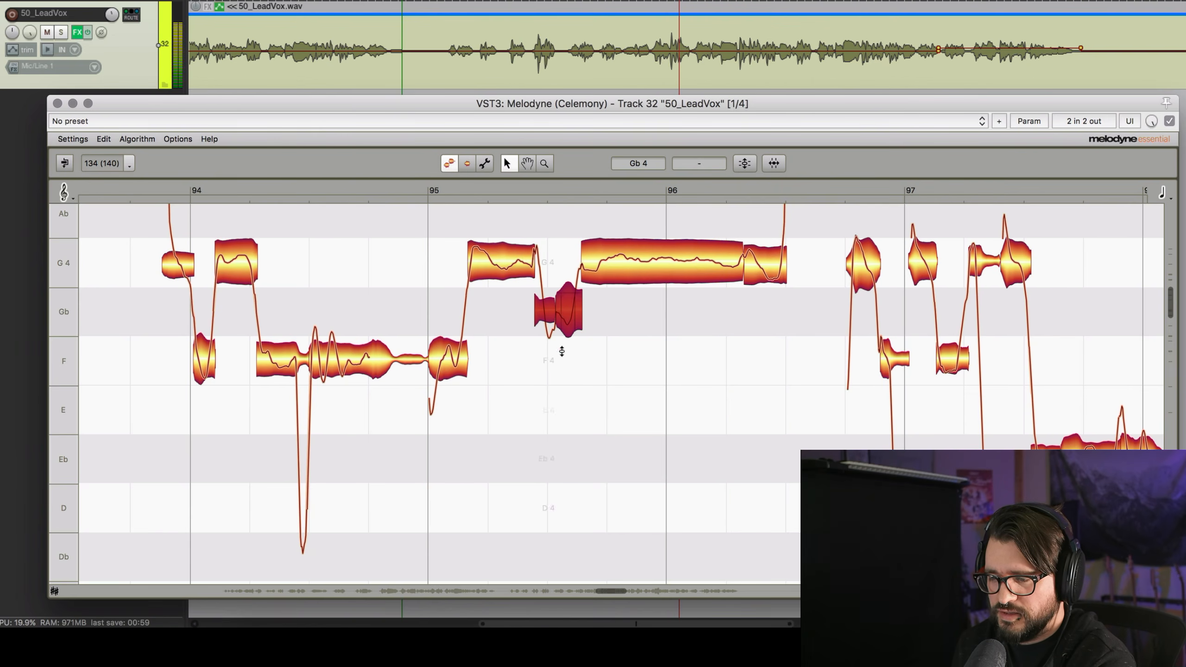
pyautogui.click(429, 189)
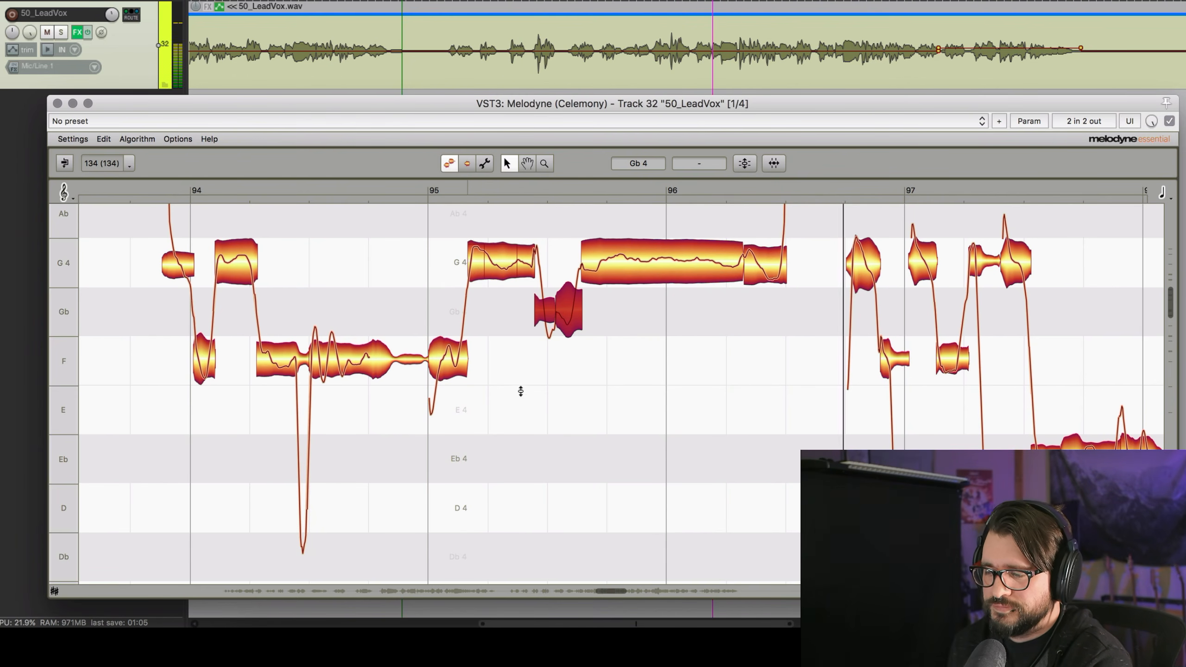
pyautogui.press('space')
# Try the two short notes at F 4 while playing from bar 95, and return them to Gb 4.
pyautogui.moveTo(547, 312); pyautogui.dragTo(548, 360)
pyautogui.press('space')
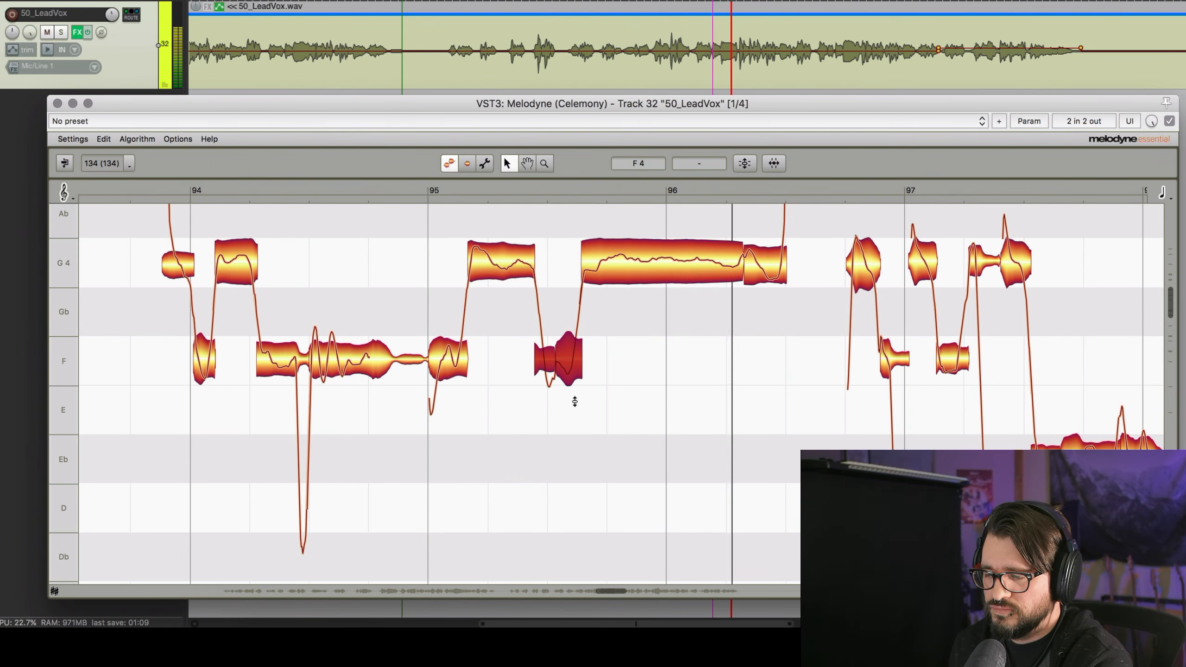
pyautogui.press('space')
pyautogui.moveTo(568, 364); pyautogui.dragTo(569, 314)
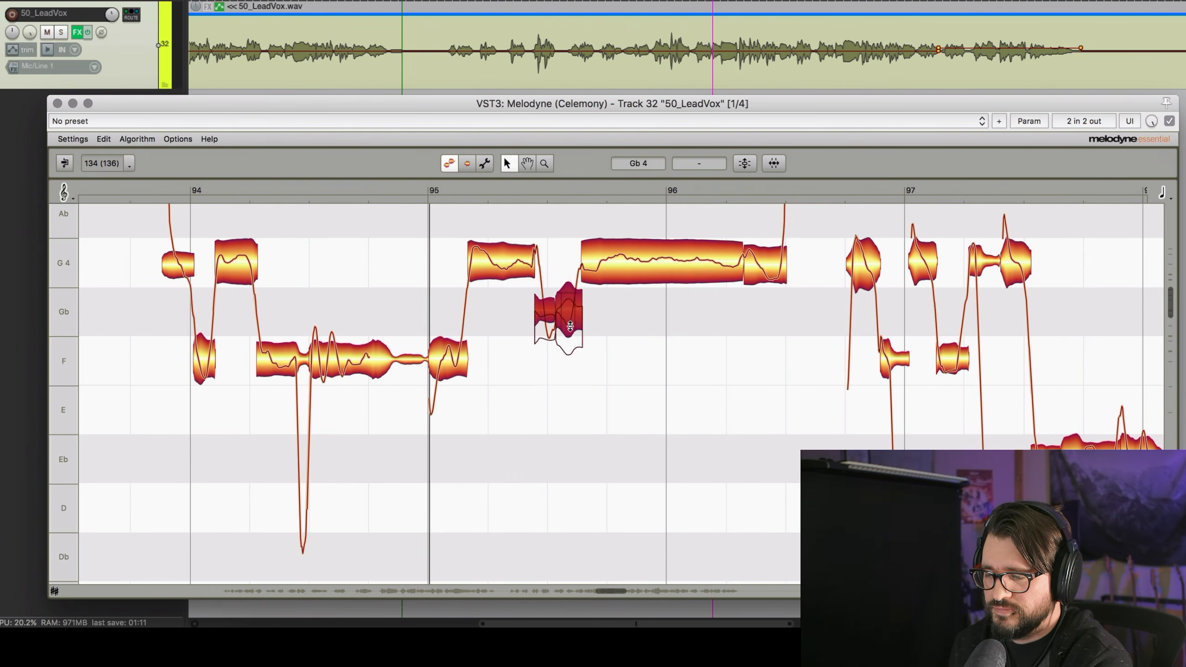
pyautogui.press('space')
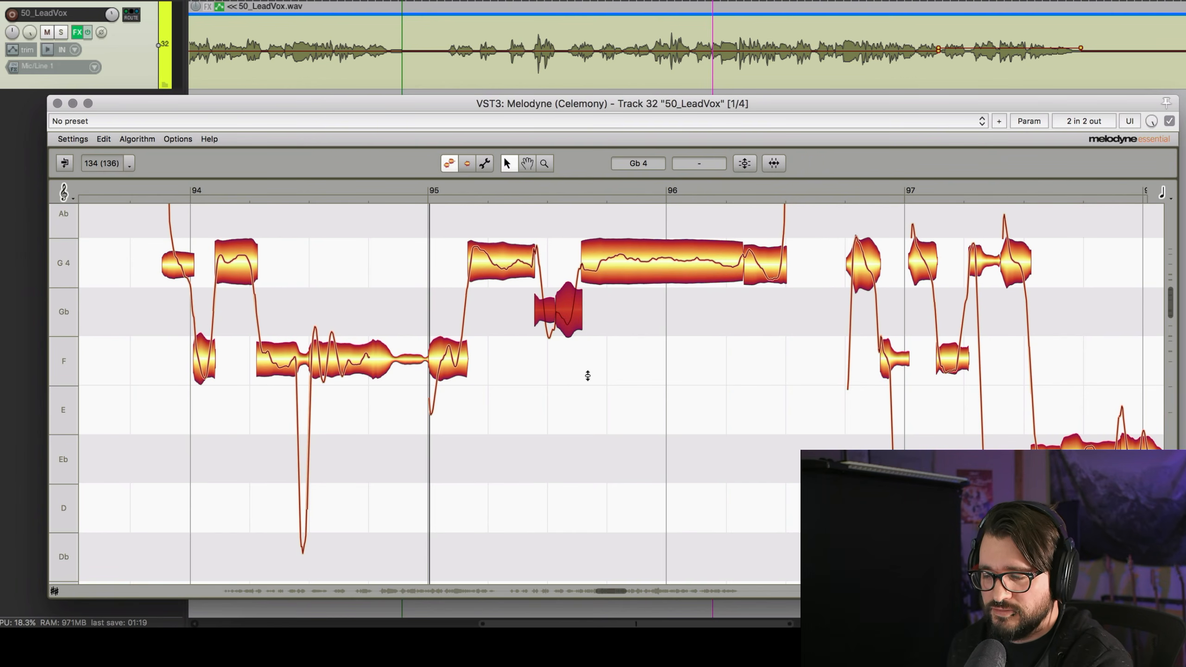
# Look over the notes in bars 96 to 101 and go back to the phrase around bars 92 and 93.
pyautogui.hscroll(10, 588, 376)
pyautogui.click(368, 190)
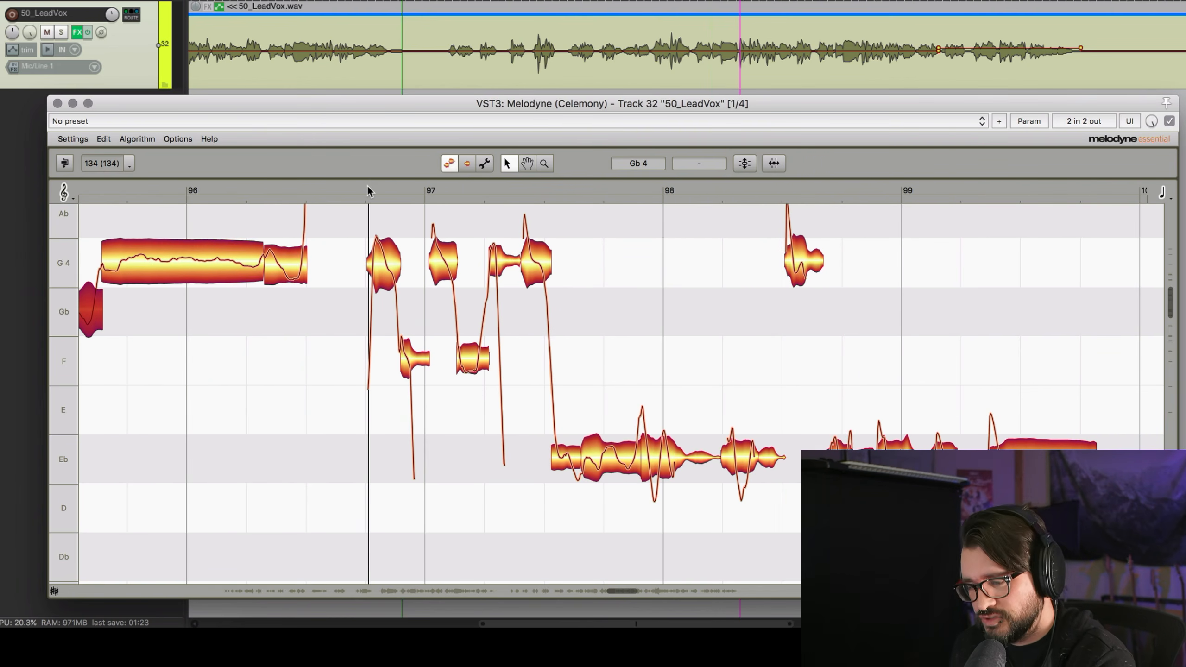
pyautogui.hscroll(5, 603, 325)
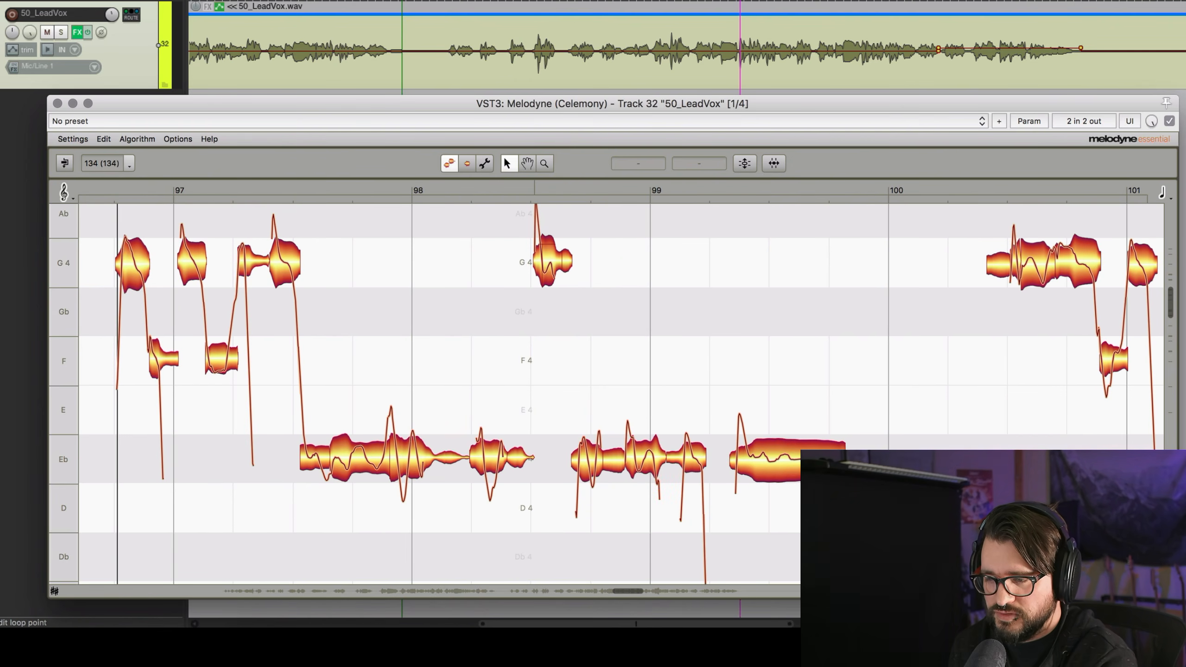
pyautogui.click(442, 1)
pyautogui.click(383, 311)
pyautogui.hscroll(-18, 382, 313)
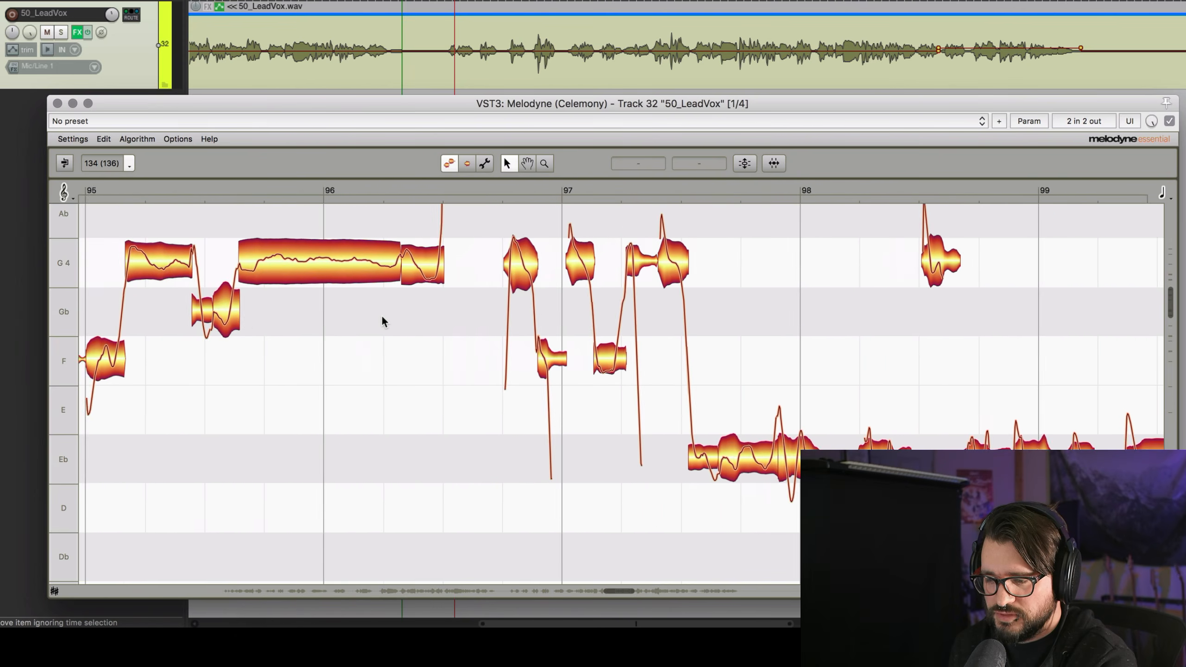
pyautogui.hscroll(-10, 381, 317)
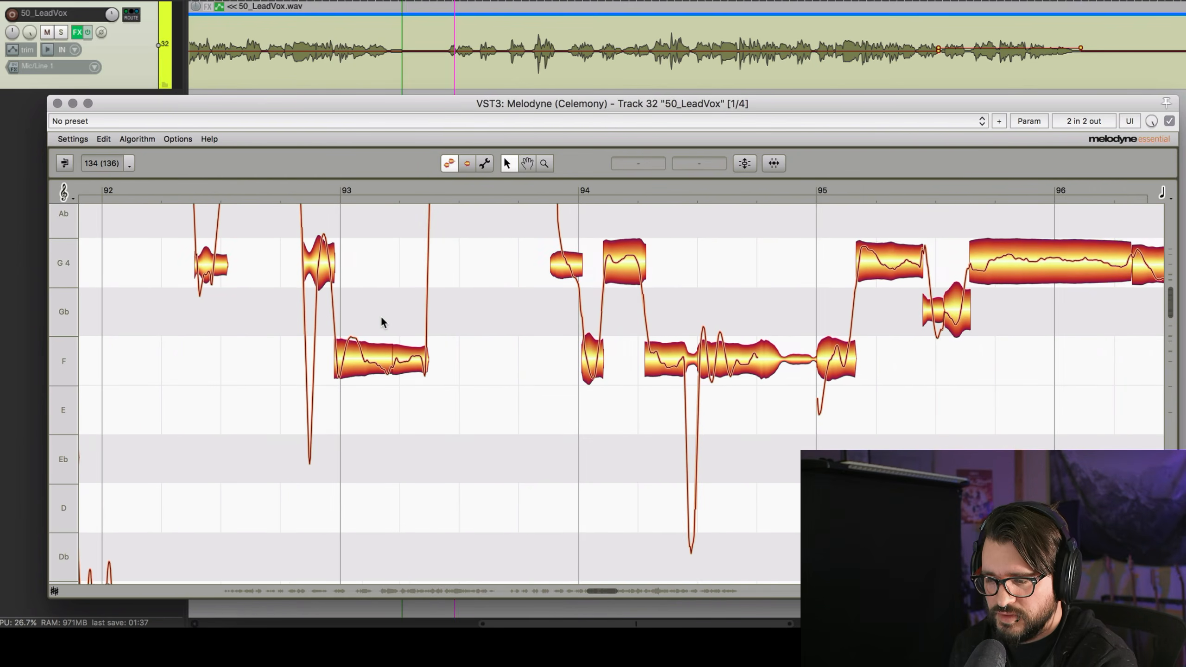
pyautogui.scroll(5, 381, 316)
pyautogui.scroll(-2, 381, 318)
pyautogui.hscroll(-5, 364, 297)
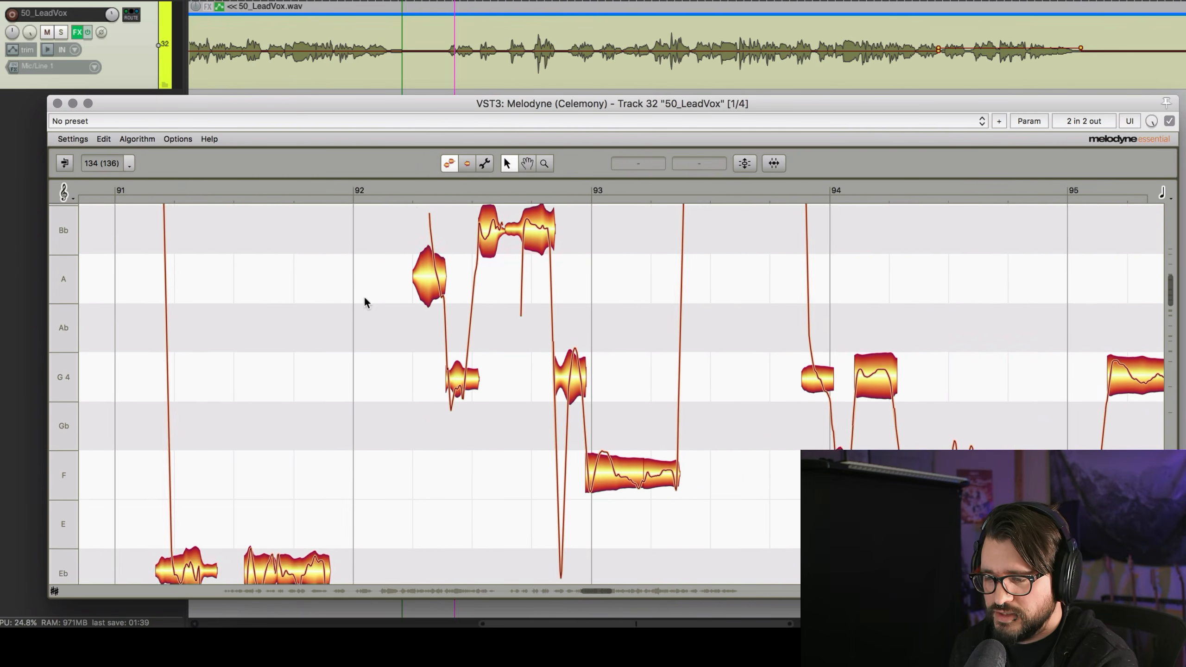
pyautogui.scroll(1, 363, 295)
pyautogui.moveTo(388, 232); pyautogui.dragTo(656, 514)
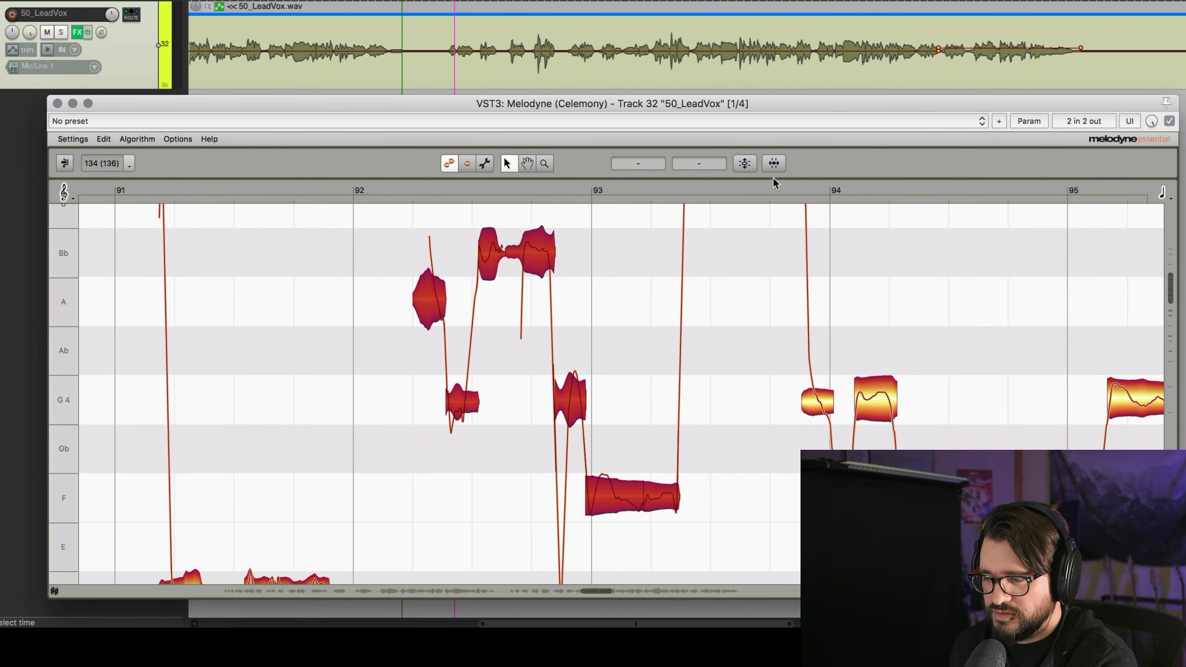
pyautogui.click(360, 352)
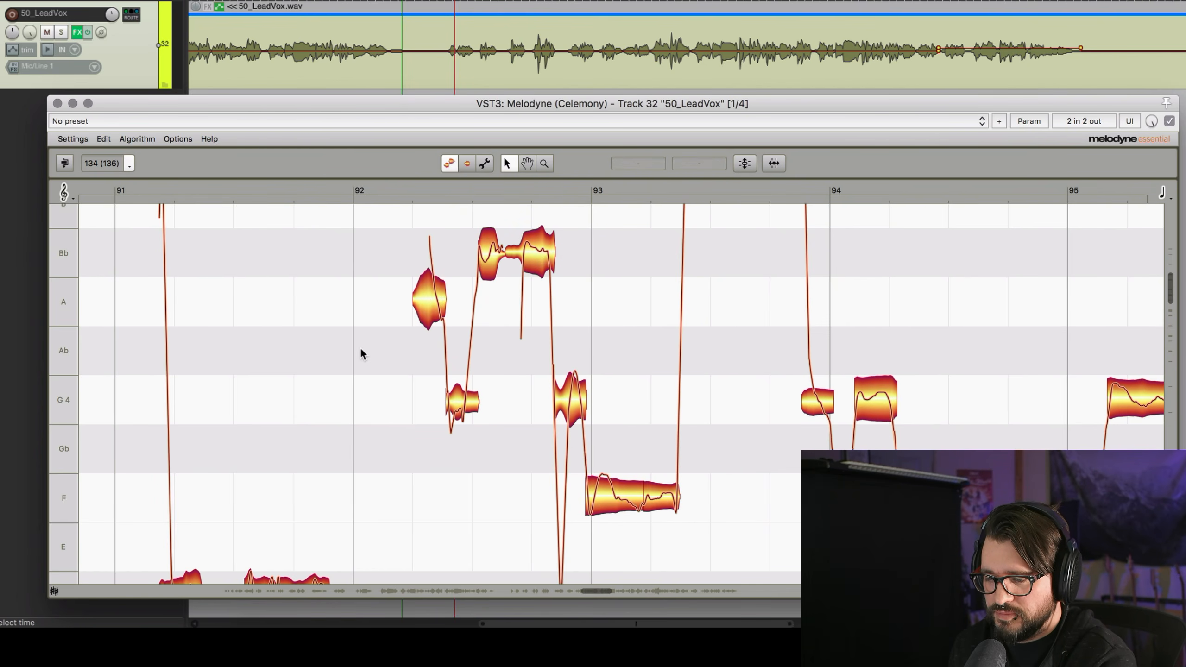
# Stretch the start of the A 4 note back to bar 92 and play from just before it.
pyautogui.click(426, 309)
pyautogui.moveTo(426, 308); pyautogui.dragTo(384, 298)
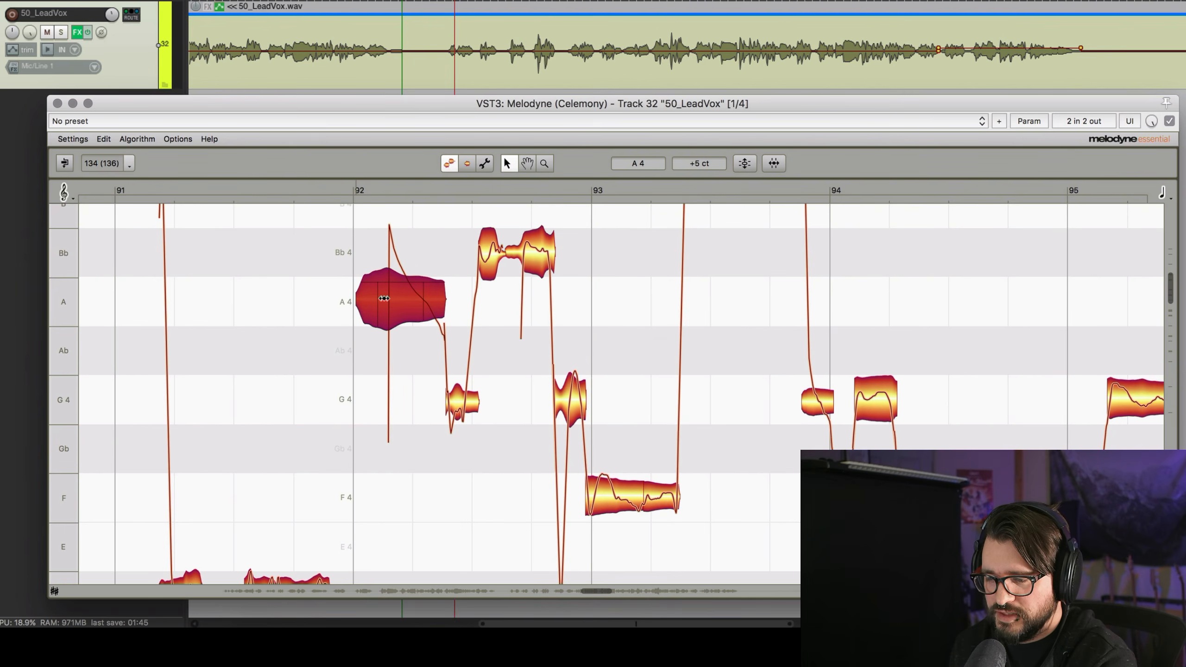
pyautogui.click(348, 191)
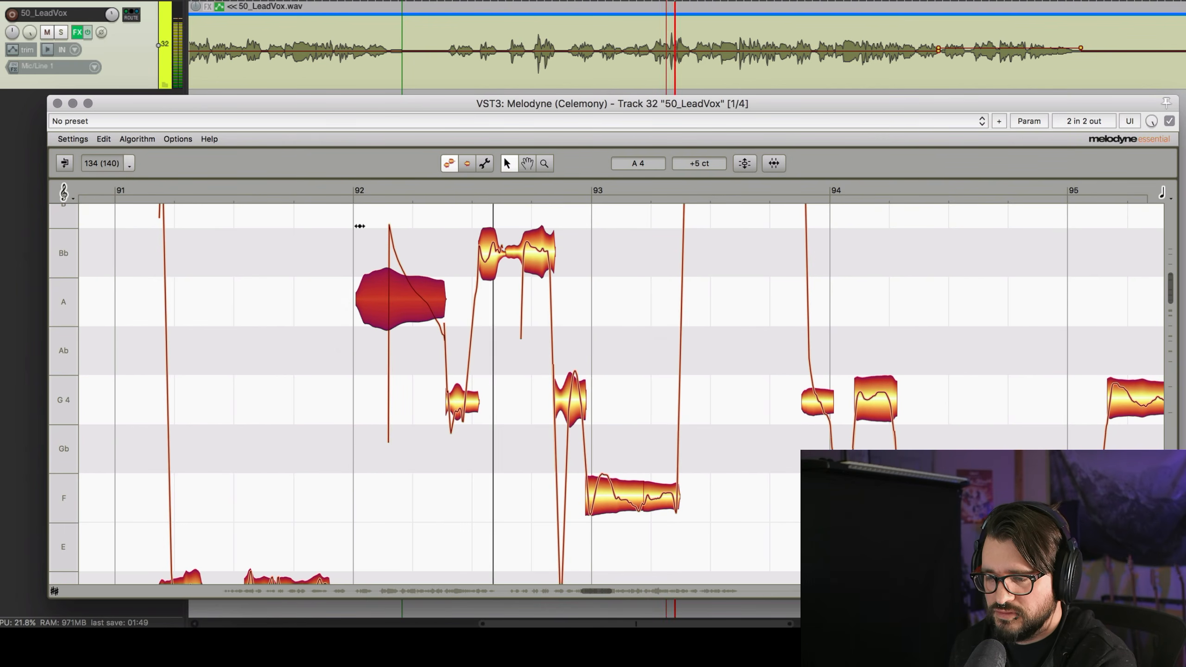
pyautogui.press('space')
# Undo the stretching of the A 4 note after bar 92.
pyautogui.click(383, 337)
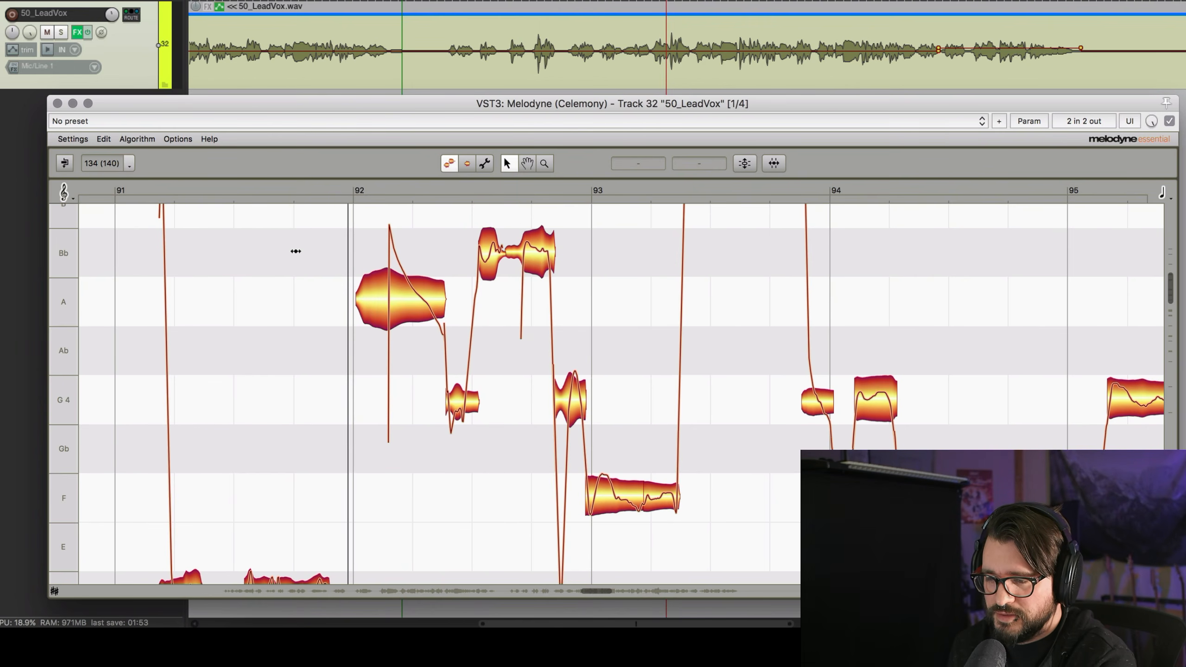
pyautogui.press('super+z')
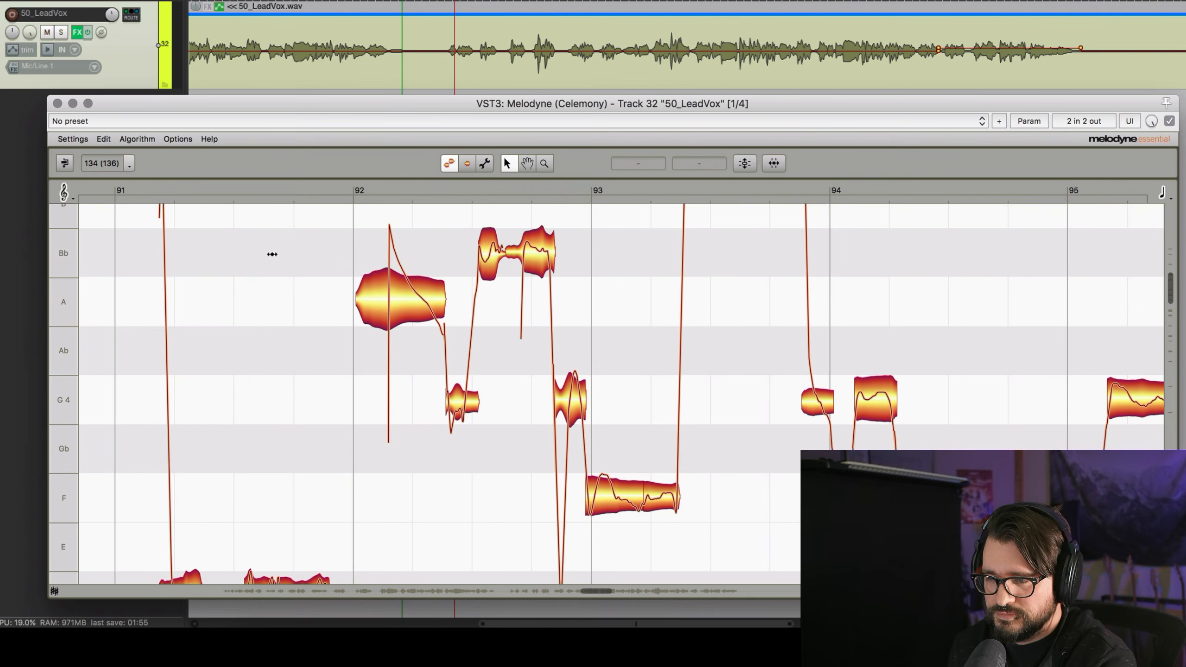
pyautogui.click(103, 139)
pyautogui.click(113, 186)
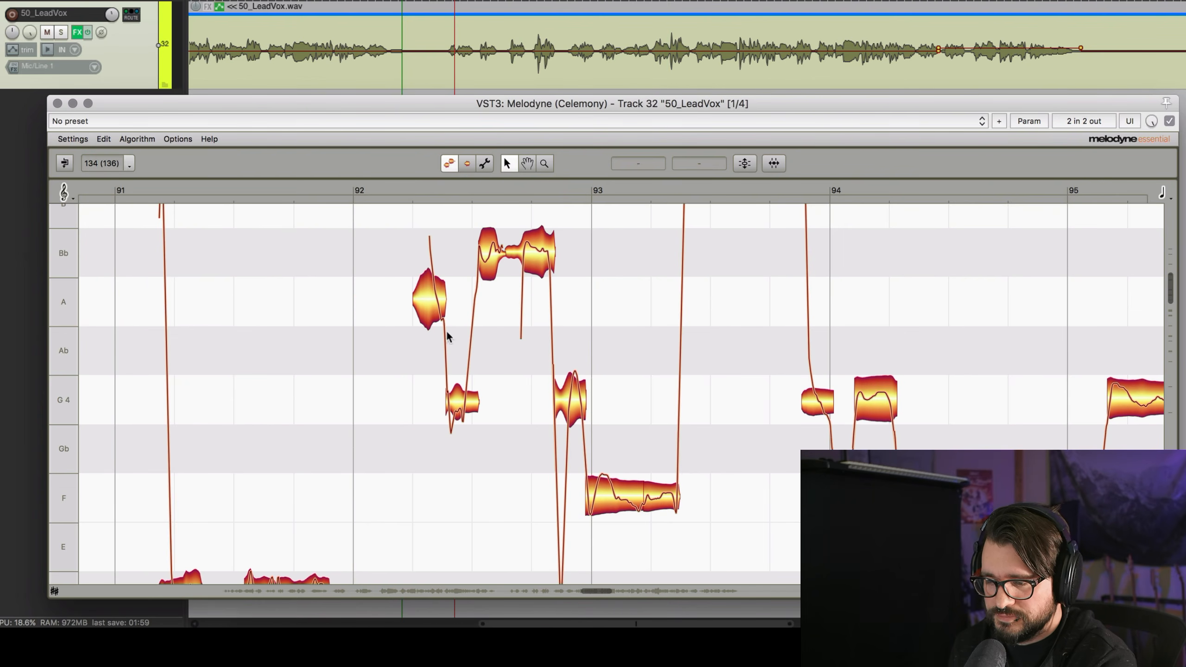
# Lengthen the F 4 note after bar 93 to end past the middle of the bar and play from just before bar 93.
pyautogui.click(585, 189)
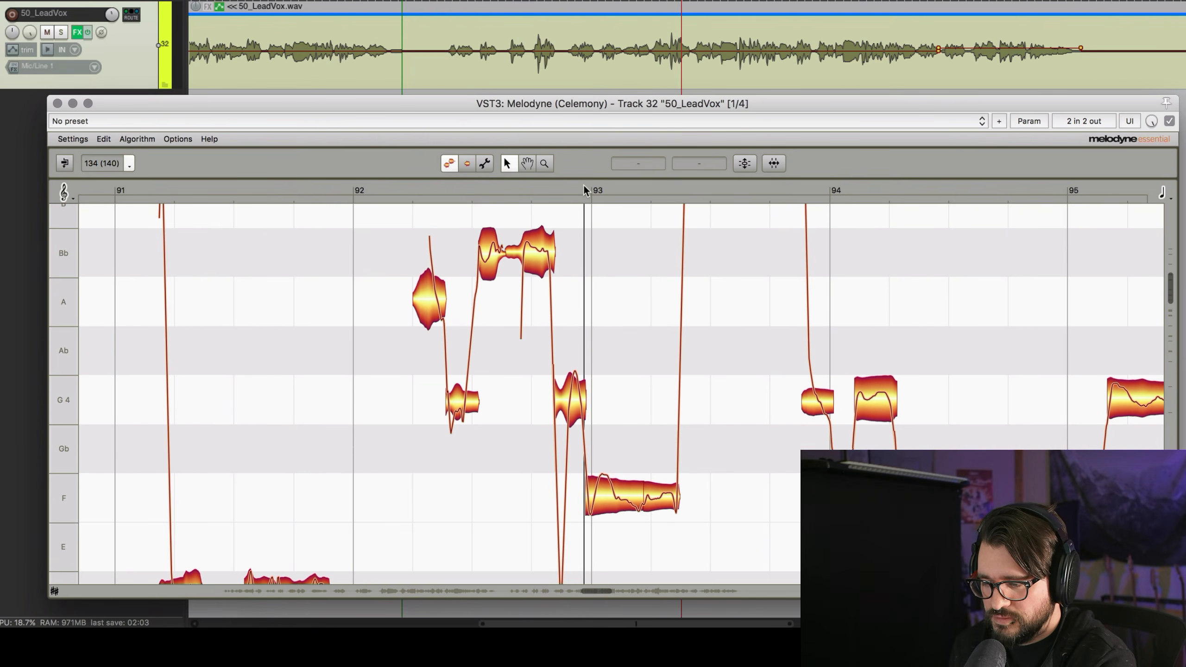
pyautogui.press('space')
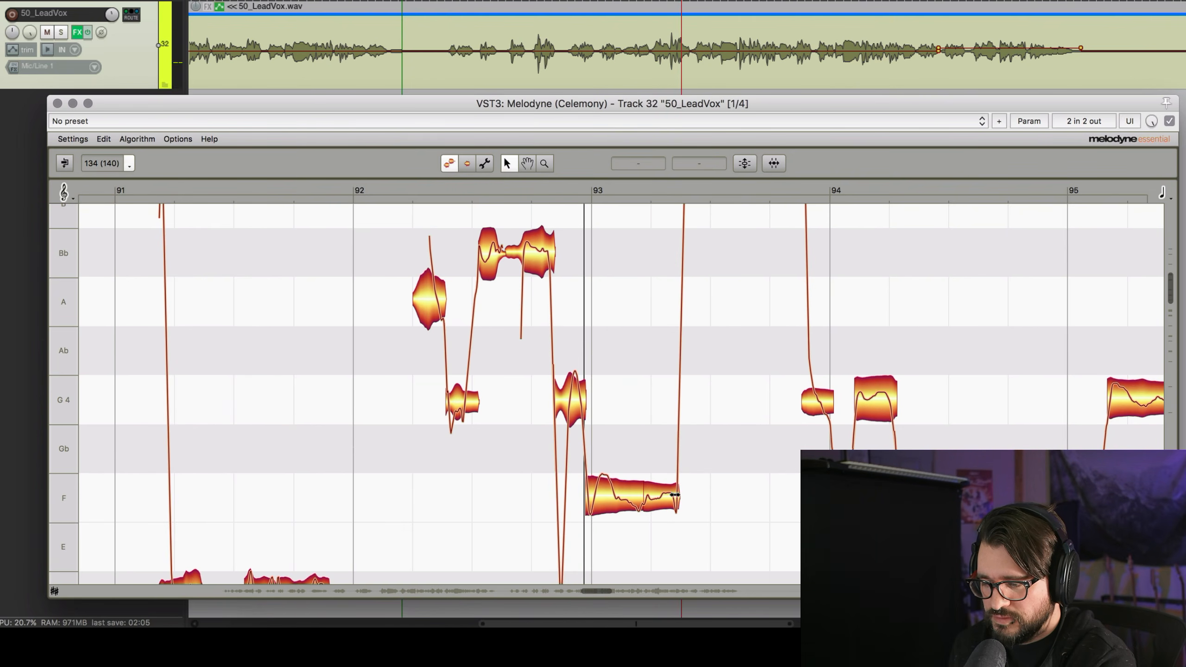
pyautogui.moveTo(676, 494); pyautogui.dragTo(744, 504)
pyautogui.press('space')
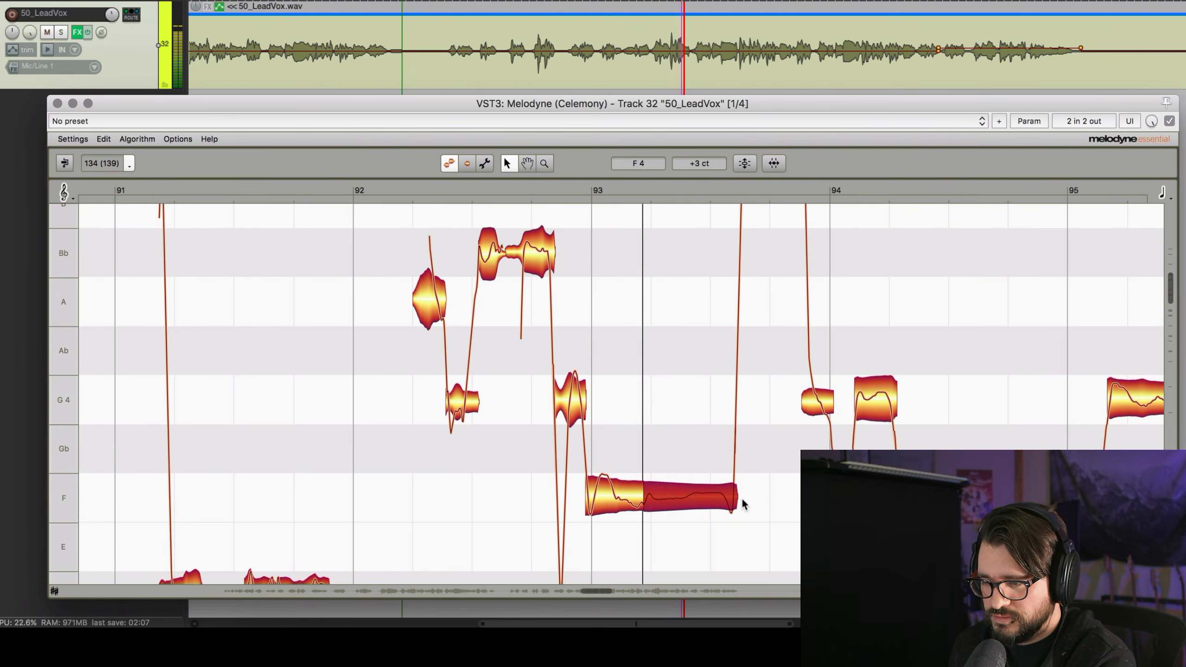
# Stop playback and try quantizing the timing of the F 4 note after bar 93 with the Auto groove reference at 100 % intensity.
pyautogui.press('space')
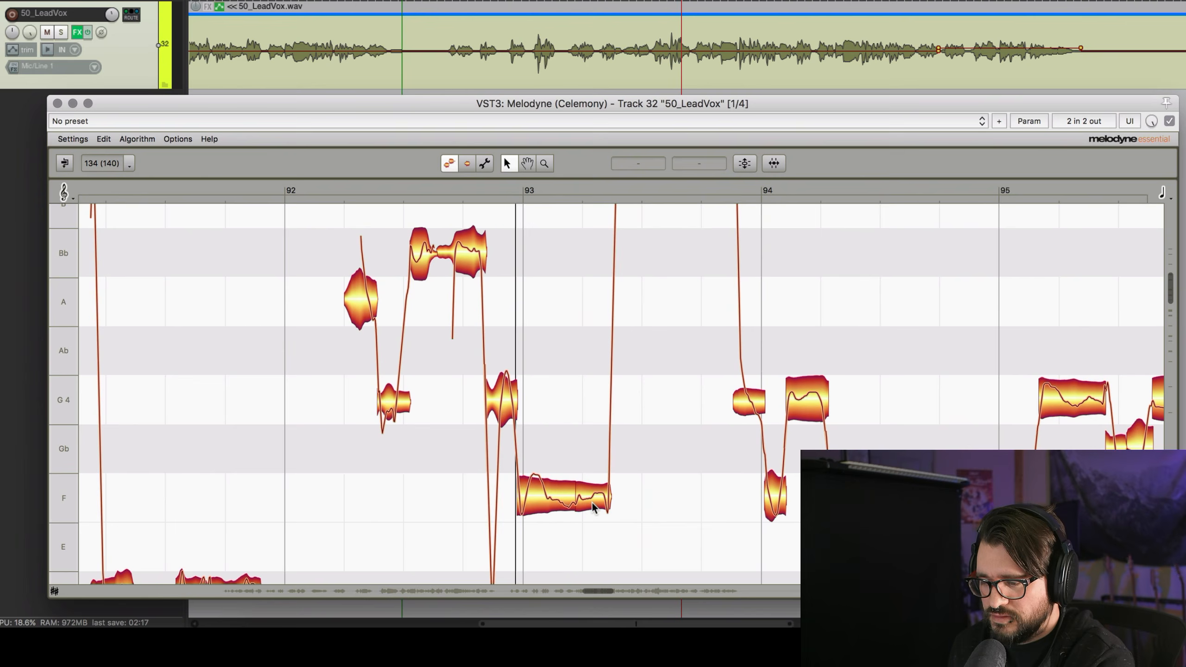
pyautogui.moveTo(511, 479); pyautogui.dragTo(593, 542)
pyautogui.click(772, 163)
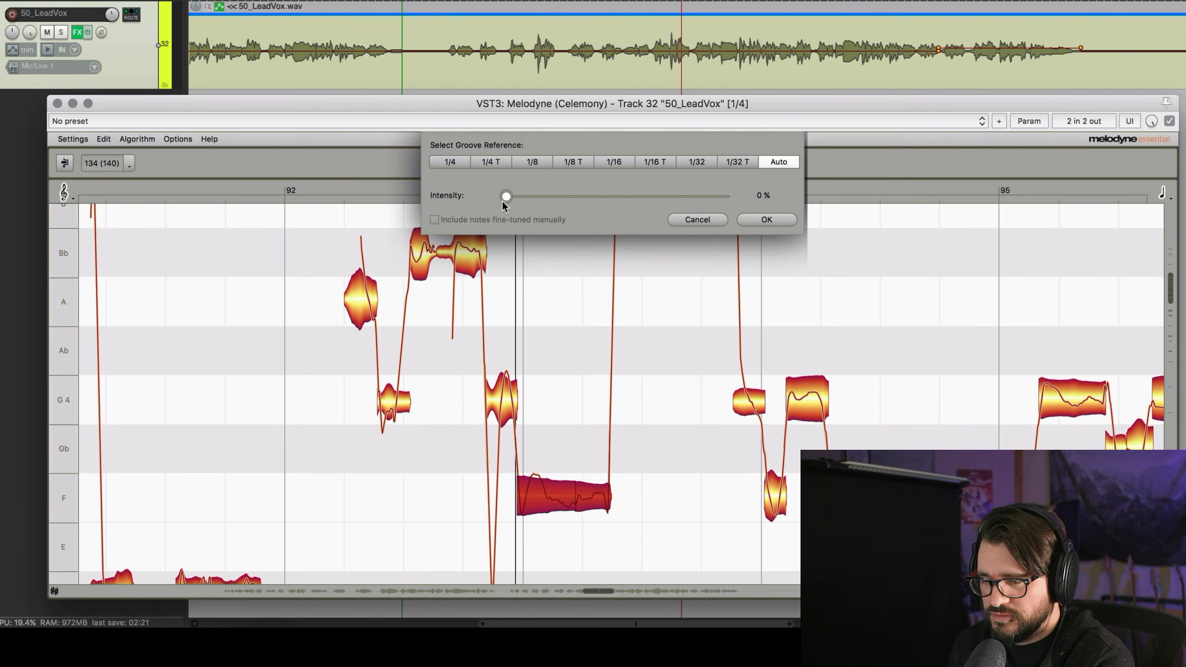
pyautogui.moveTo(506, 197); pyautogui.dragTo(872, 203)
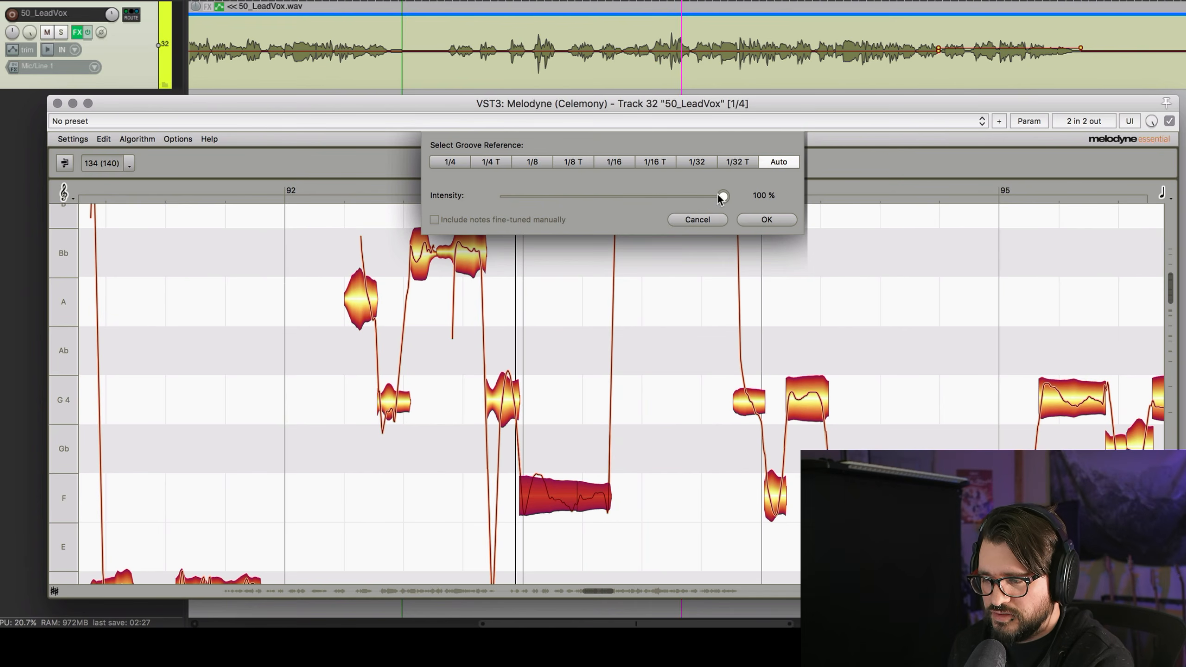
pyautogui.moveTo(722, 197); pyautogui.dragTo(438, 195)
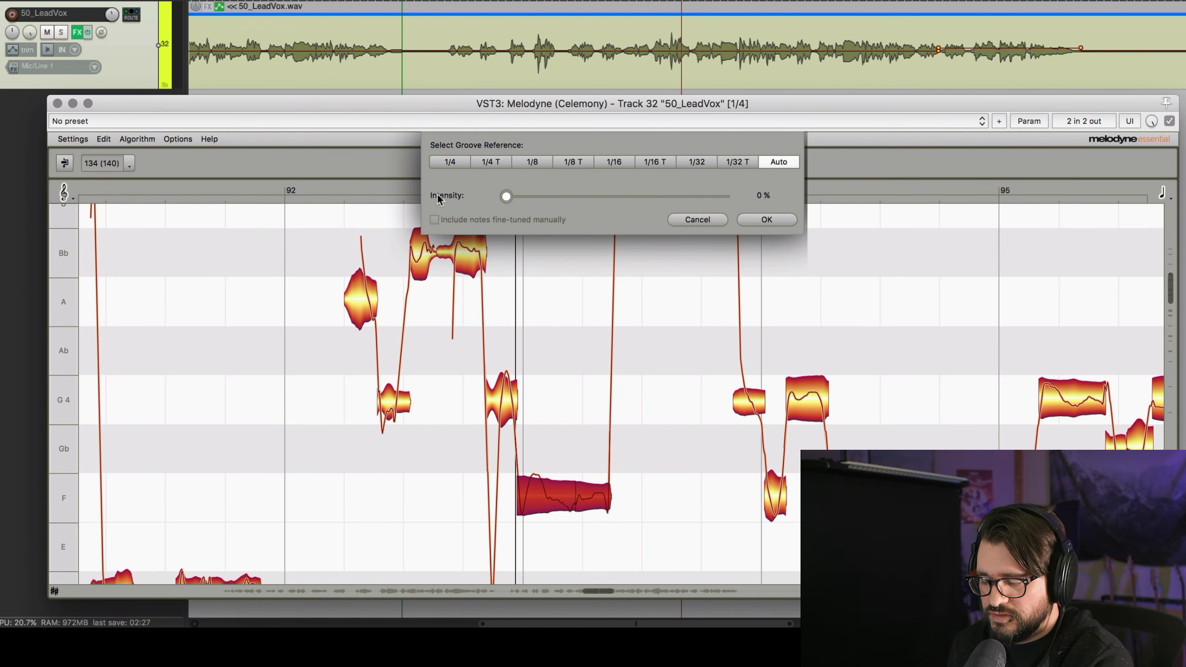
pyautogui.click(703, 219)
pyautogui.click(669, 281)
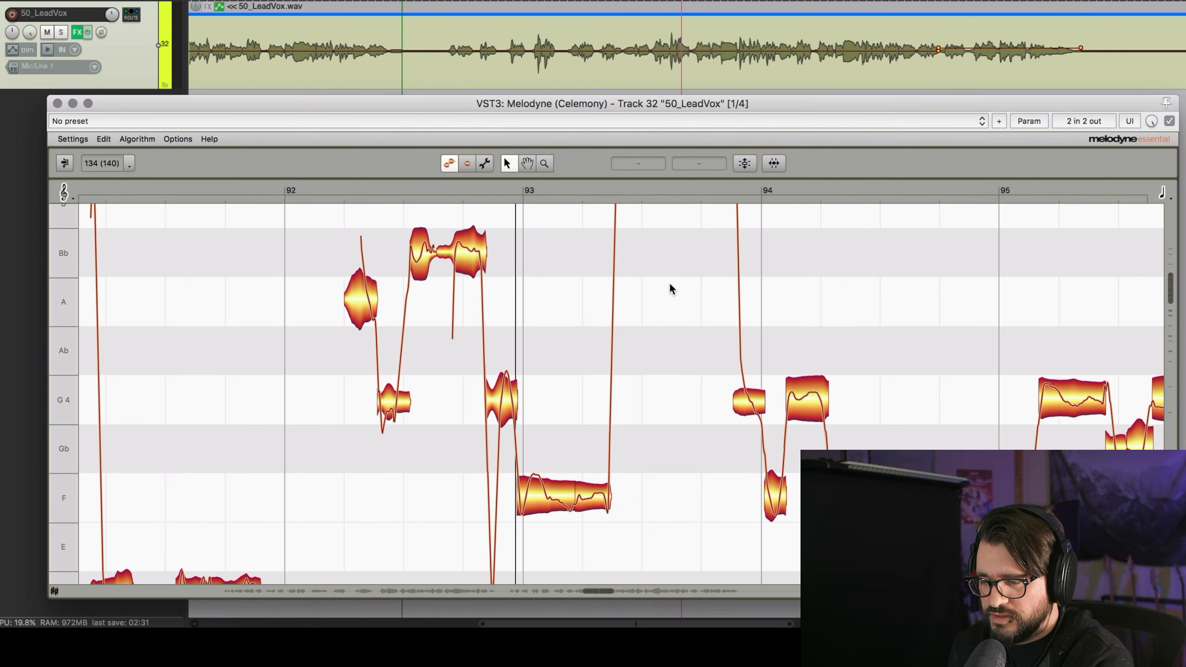
# Try different Auto quantize intensities on the timing of the phrase from just before bar 94 to bar 95.
pyautogui.hscroll(5, 677, 276)
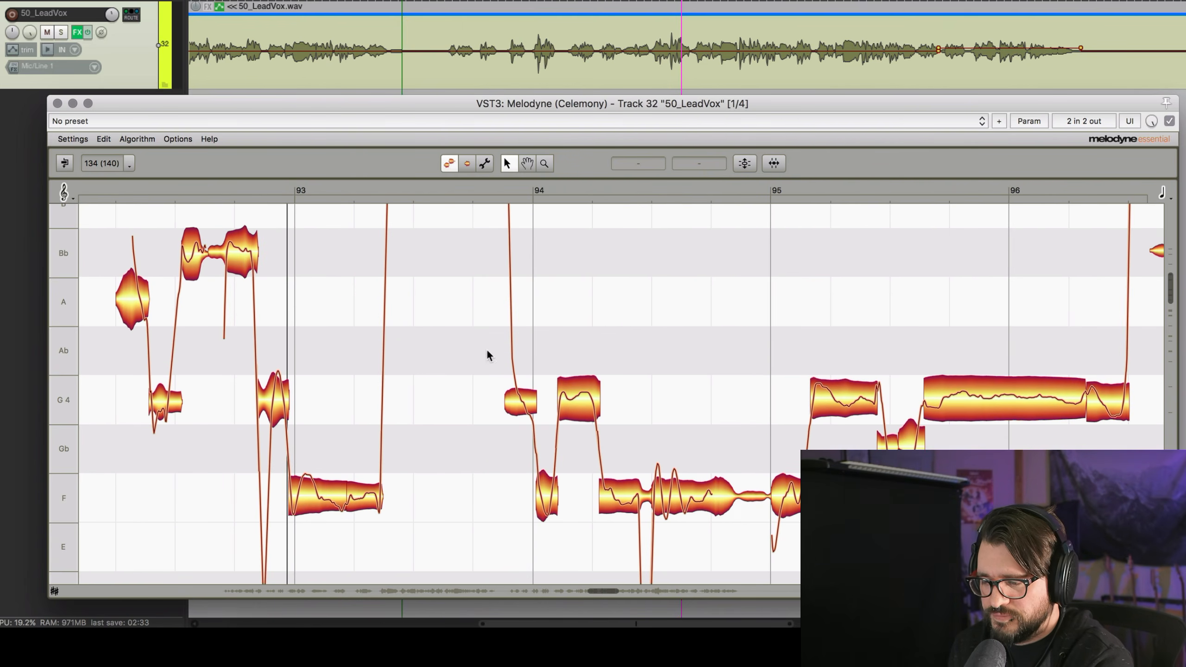
pyautogui.moveTo(486, 356); pyautogui.dragTo(817, 537)
pyautogui.click(775, 163)
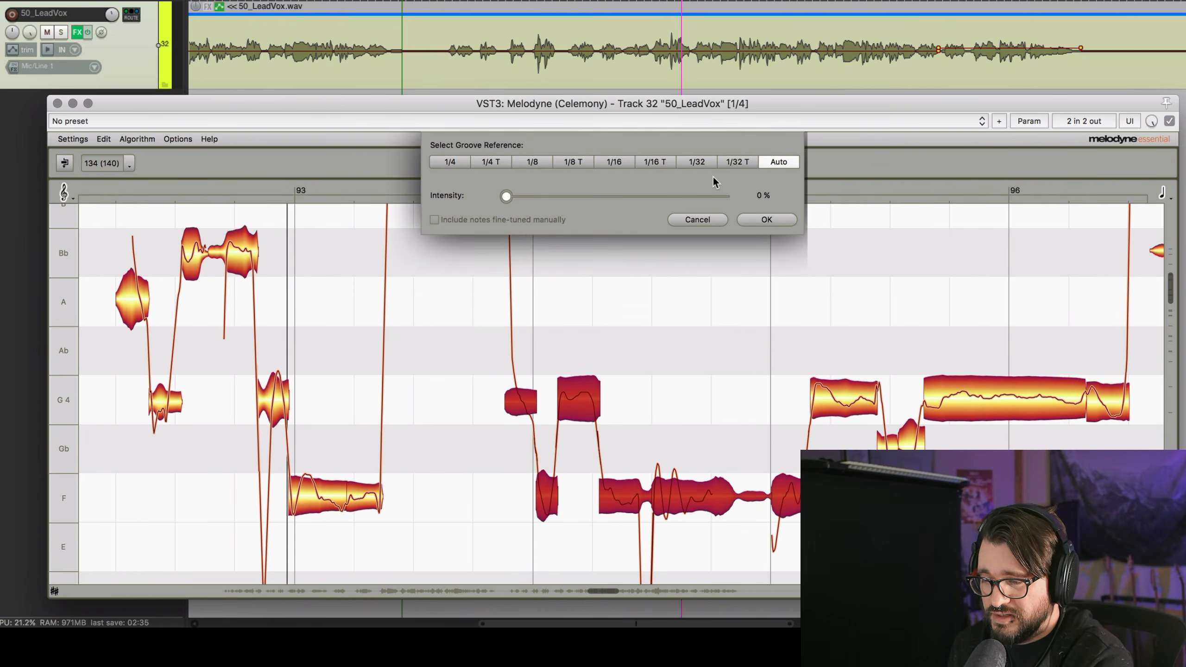
pyautogui.moveTo(590, 196); pyautogui.dragTo(502, 196)
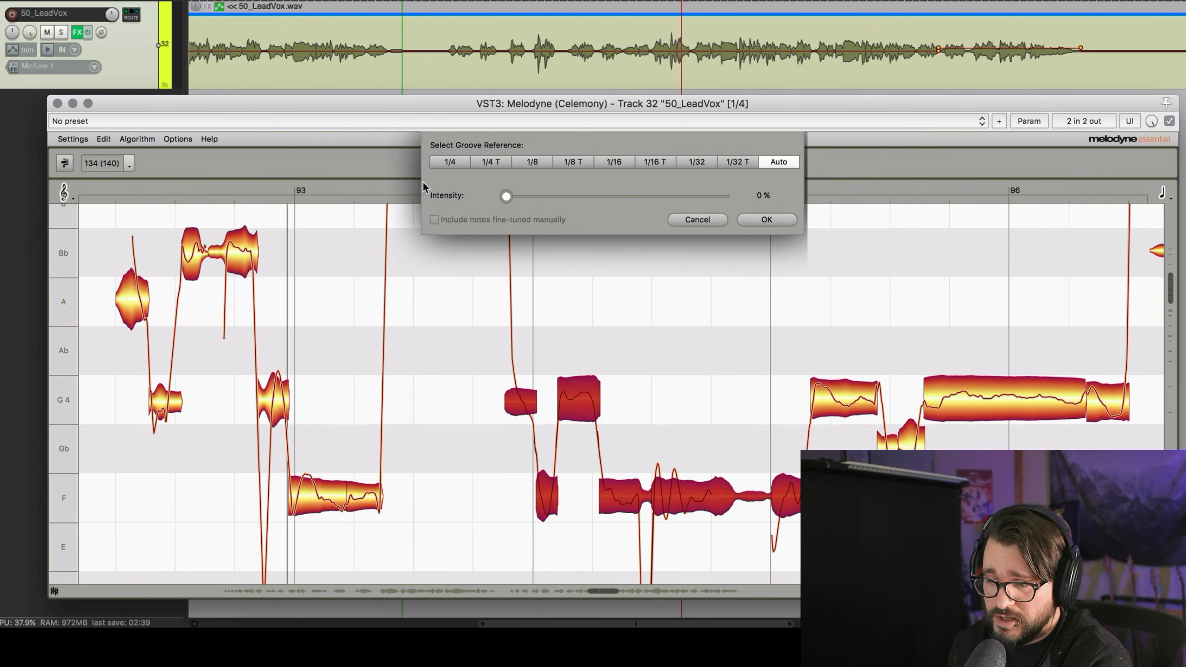
pyautogui.click(697, 219)
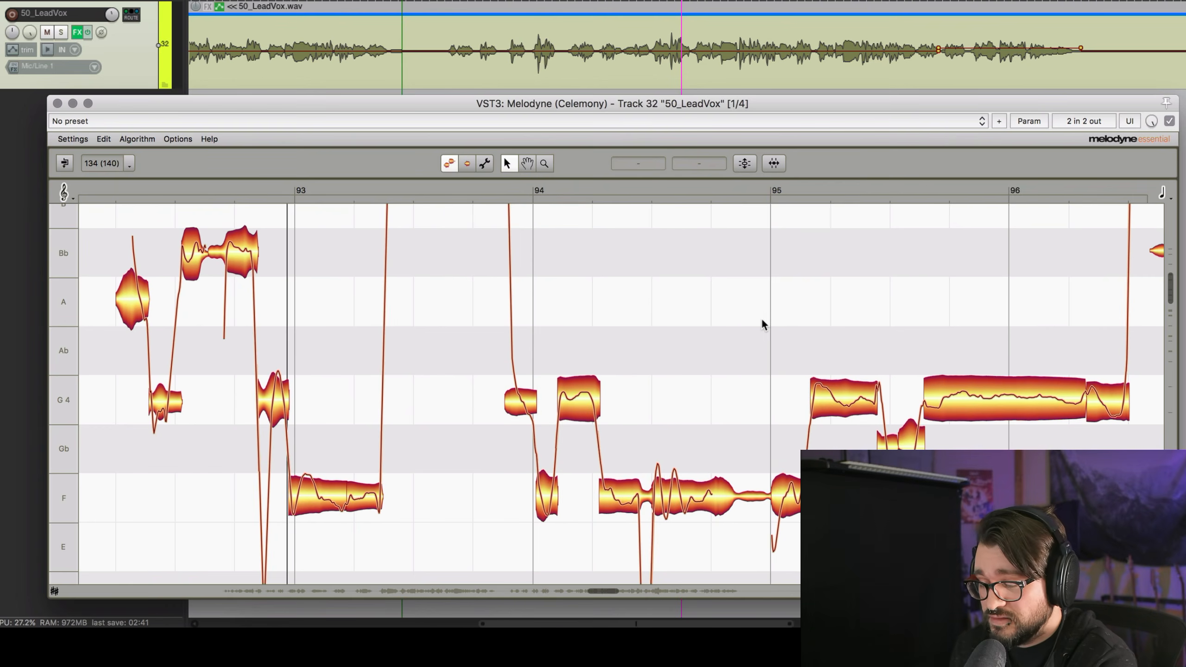
pyautogui.hscroll(5, 759, 322)
pyautogui.scroll(1, 762, 320)
pyautogui.scroll(2, 719, 310)
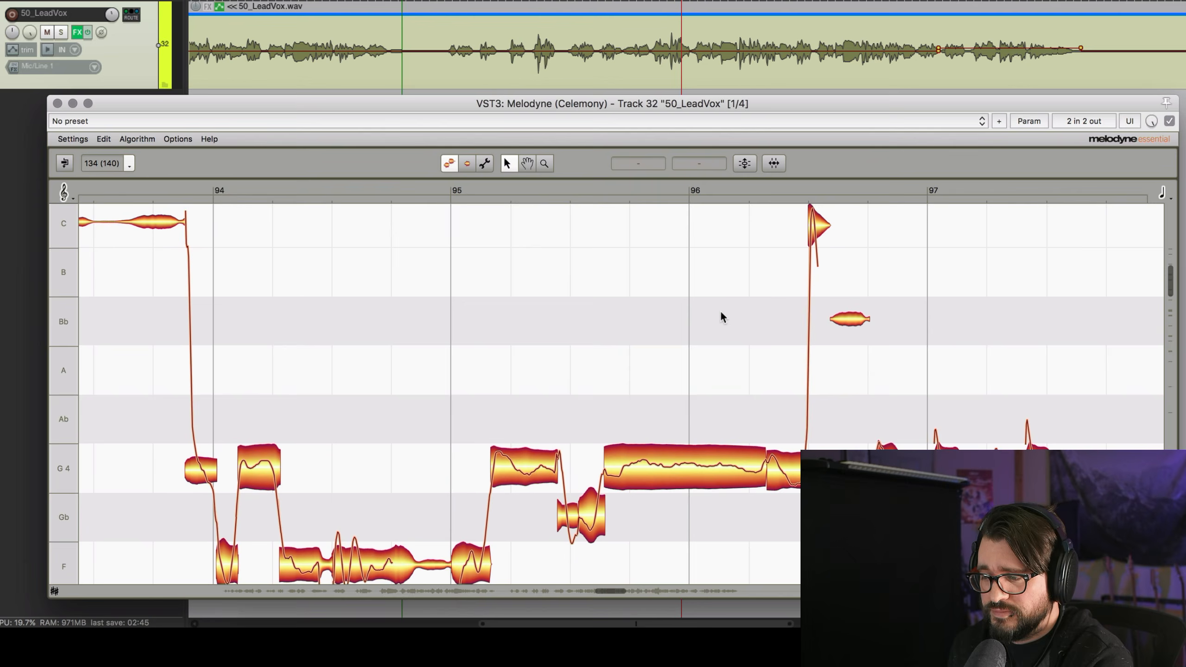
pyautogui.hscroll(2, 720, 309)
pyautogui.scroll(-3, 721, 305)
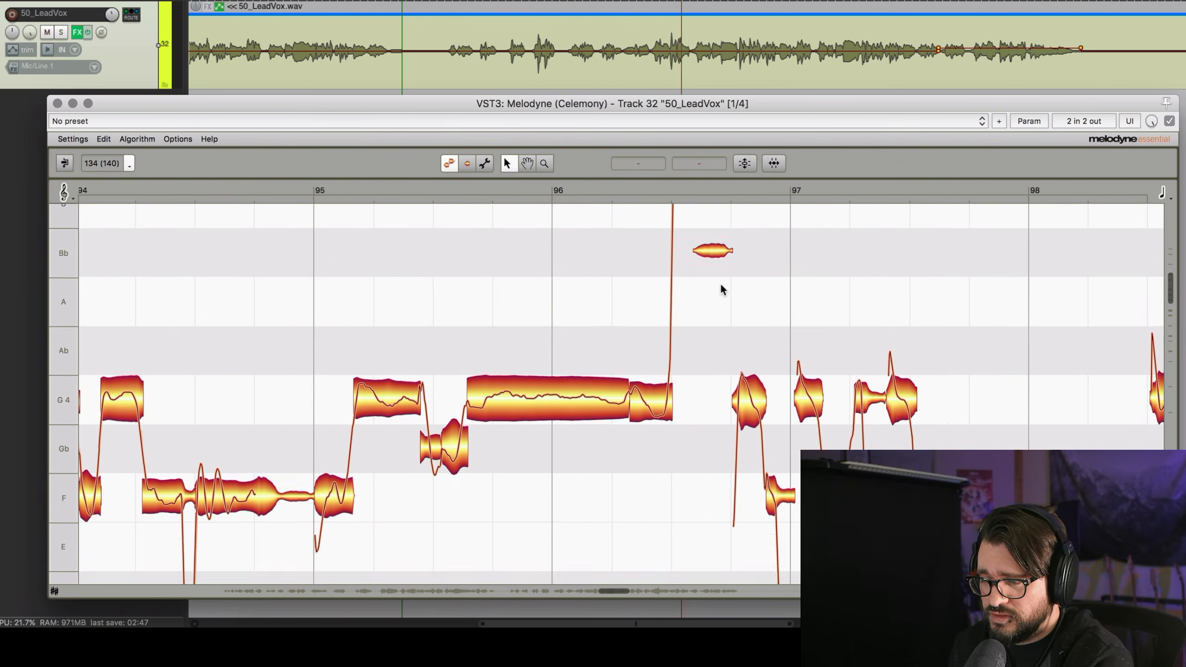
pyautogui.hscroll(6, 717, 278)
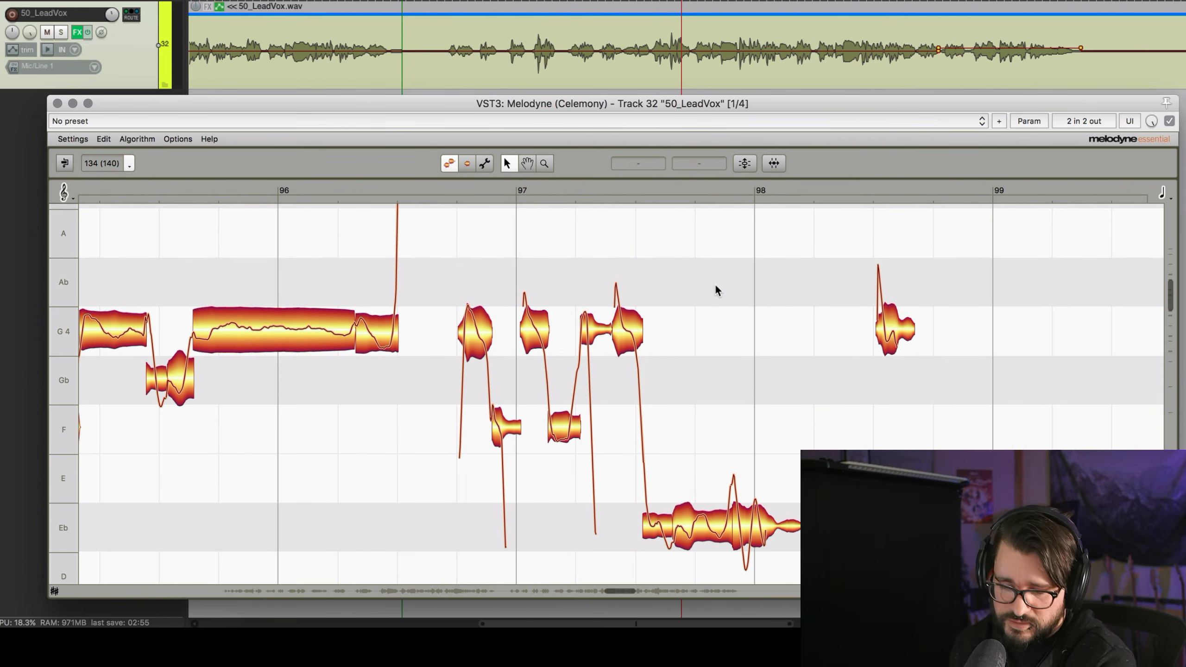
pyautogui.scroll(5, 714, 292)
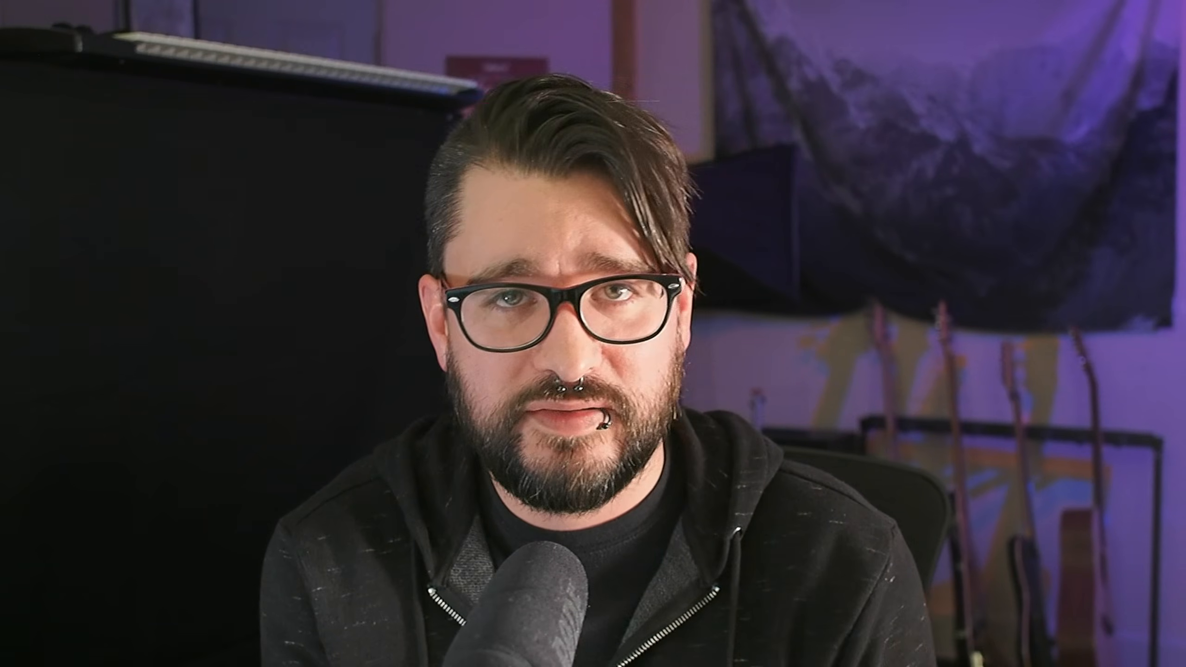